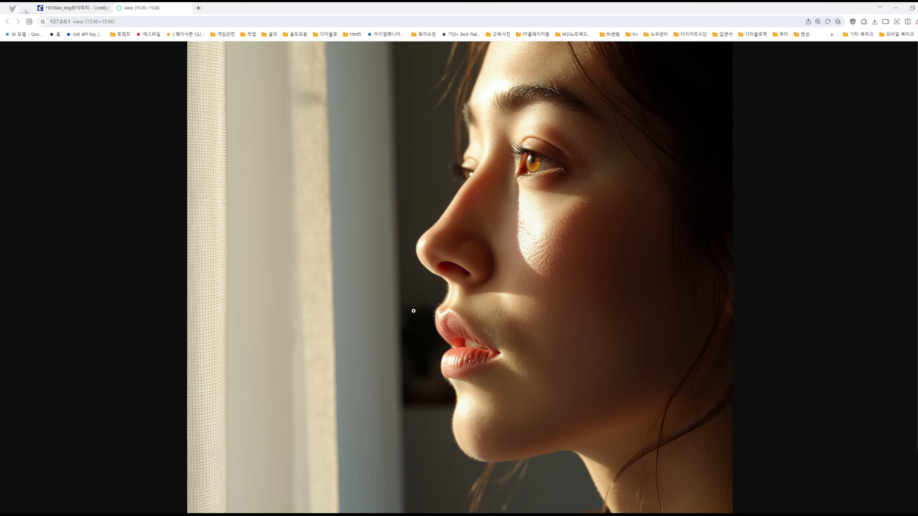
Close the full-size image tab and return to the 10.Wan_Img완이미지 workflow
click(223, 68)
key(ctrl+w)
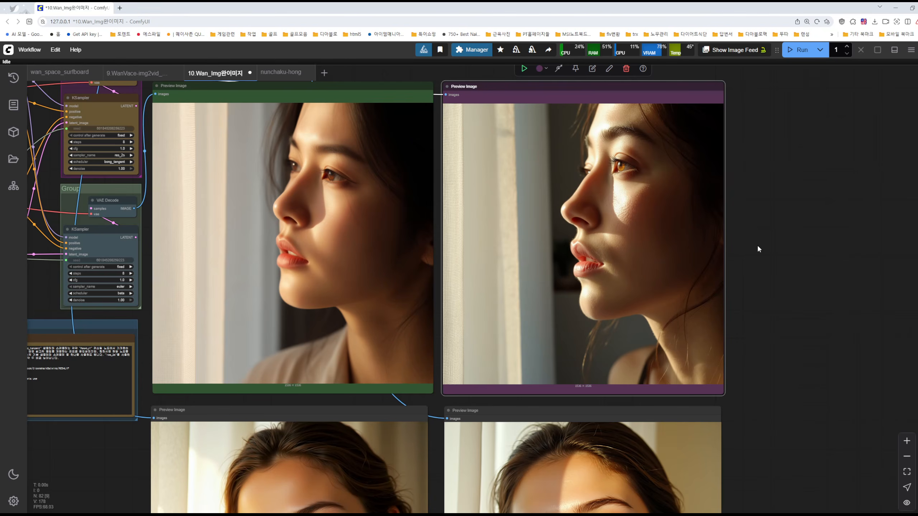
drag(757, 244, 910, 284)
scroll(525, 78, down, 3)
drag(374, 81, 597, 167)
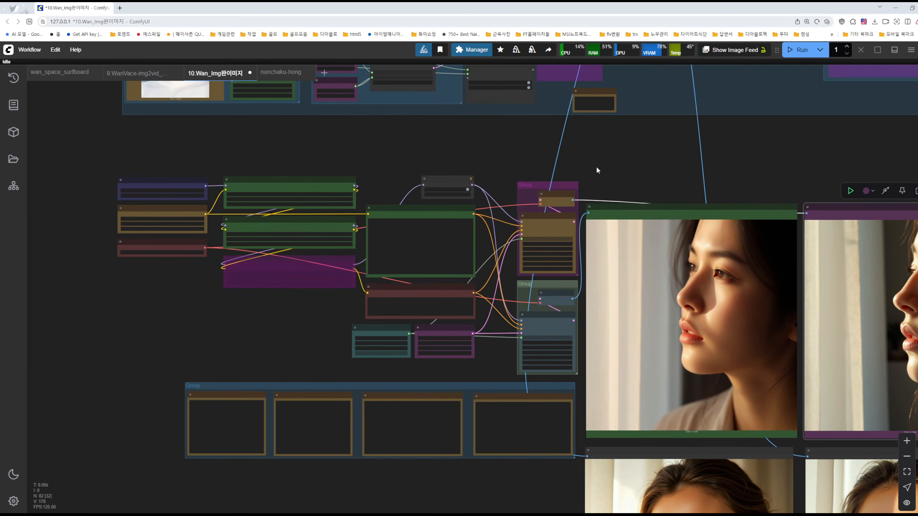
Examine the workflow from the model and LoRA loaders through the prompt nodes and KSampler groups to the preview images
scroll(372, 145, up, 4)
scroll(373, 145, up, 1)
drag(321, 154, 626, 158)
scroll(392, 219, up, 6)
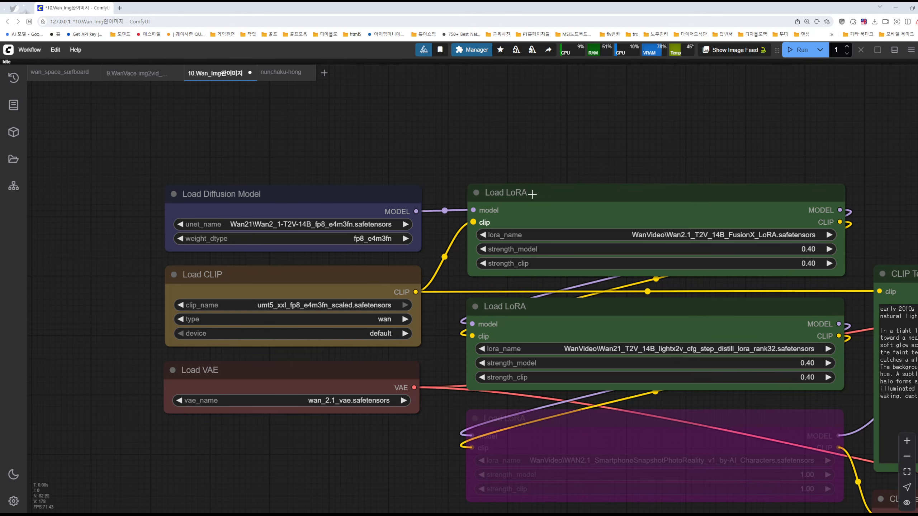
drag(793, 151, 610, 128)
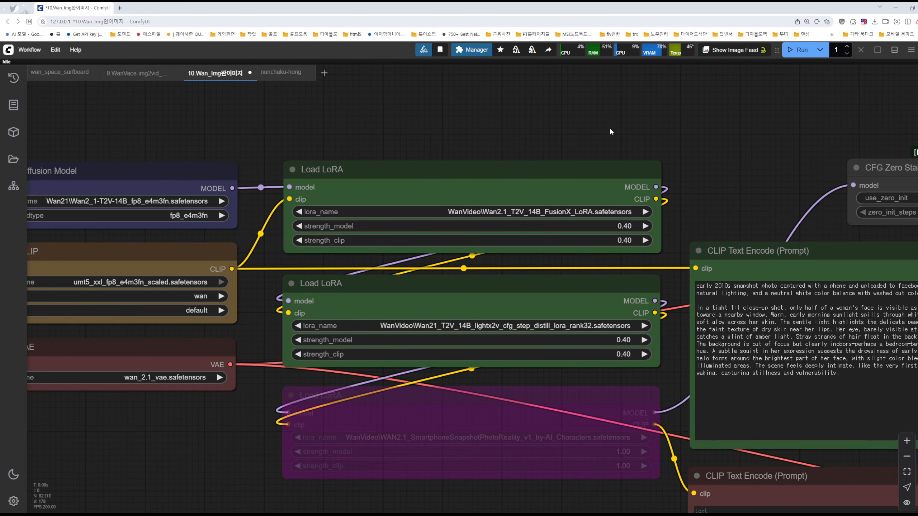
mouse_move(779, 223)
mouse_down()
mouse_move(381, 143)
mouse_move(273, 151)
mouse_up()
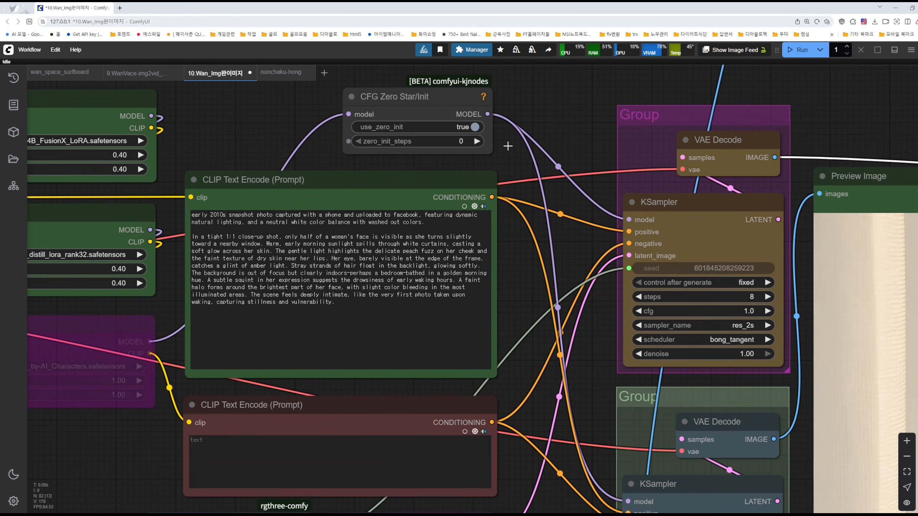
drag(556, 143, 346, 160)
scroll(668, 146, down, 3)
drag(735, 140, 451, 82)
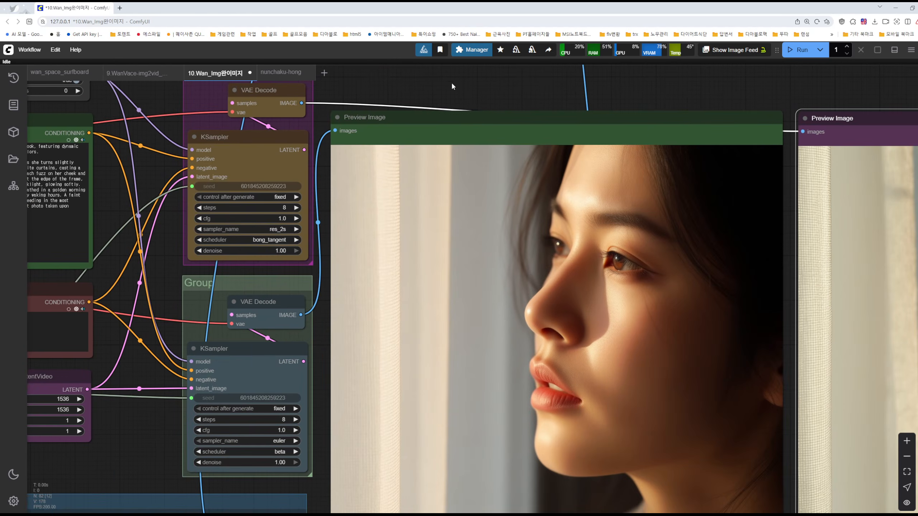
scroll(532, 103, down, 2)
drag(537, 107, 307, 72)
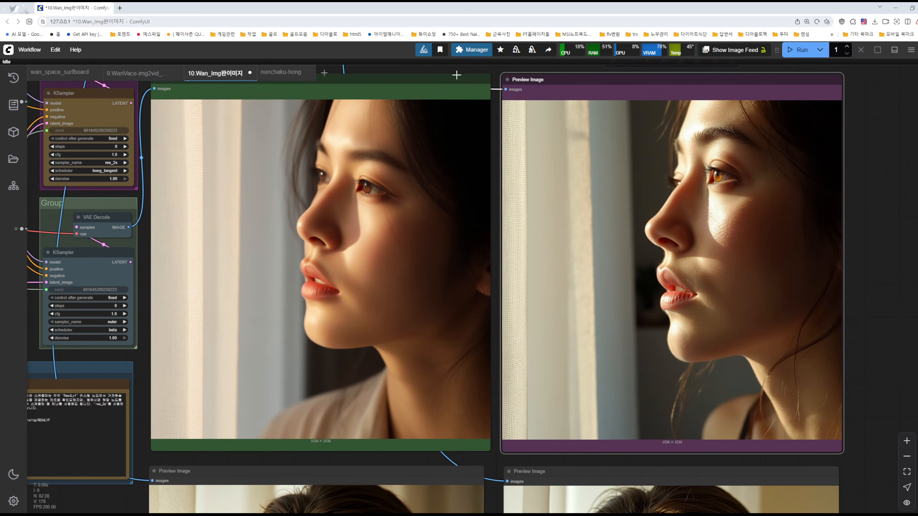
Compare the skin texture and lighting of the two upper portrait previews at close range
scroll(340, 173, up, 8)
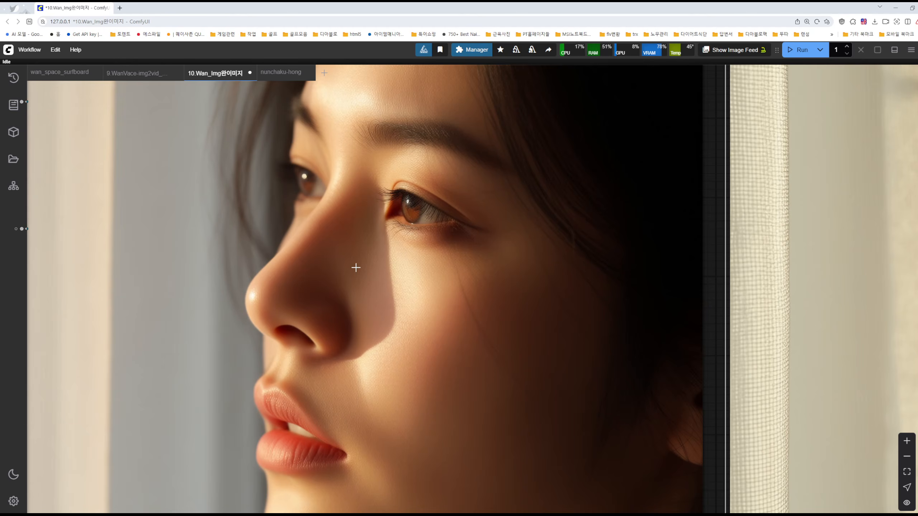
scroll(384, 277, down, 3)
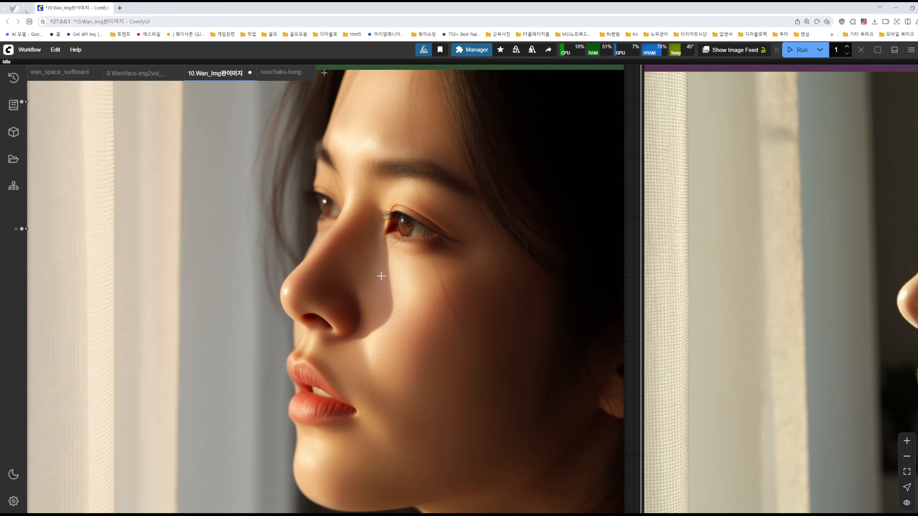
scroll(384, 277, down, 3)
scroll(786, 303, up, 6)
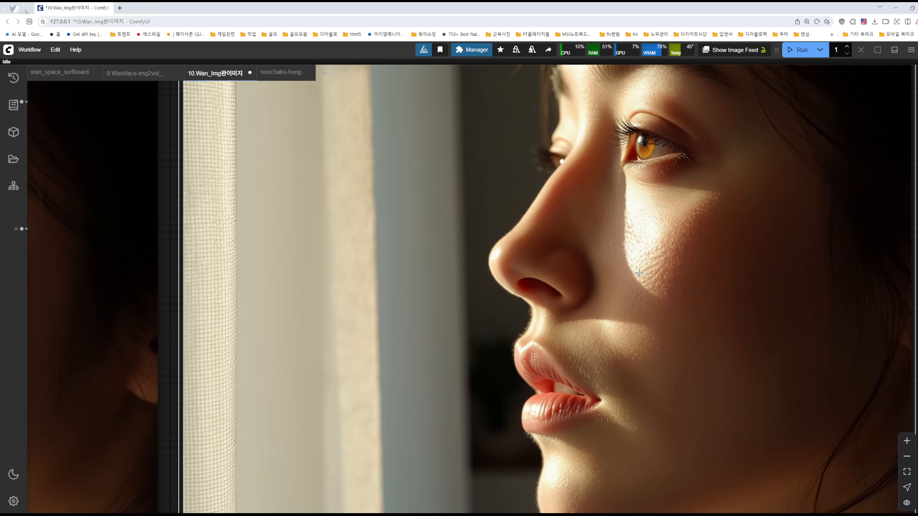
scroll(638, 272, up, 3)
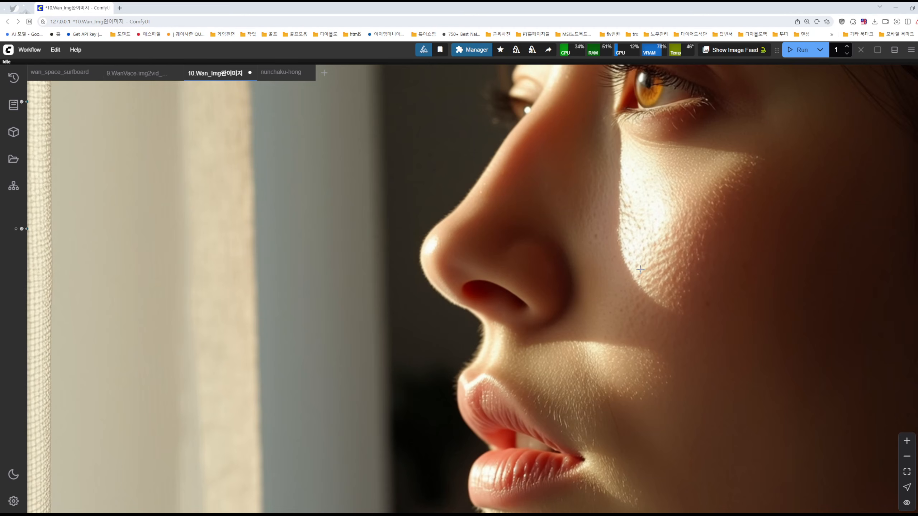
scroll(659, 285, down, 2)
scroll(657, 282, down, 2)
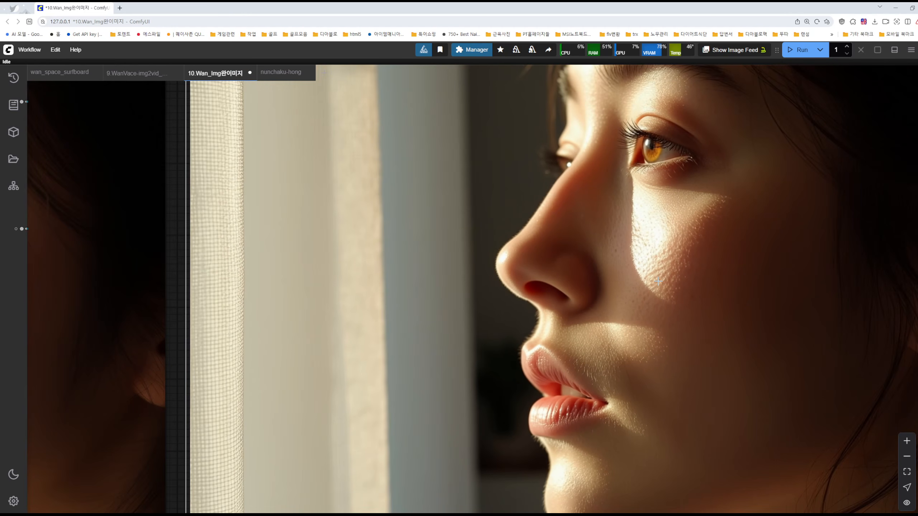
scroll(658, 281, down, 2)
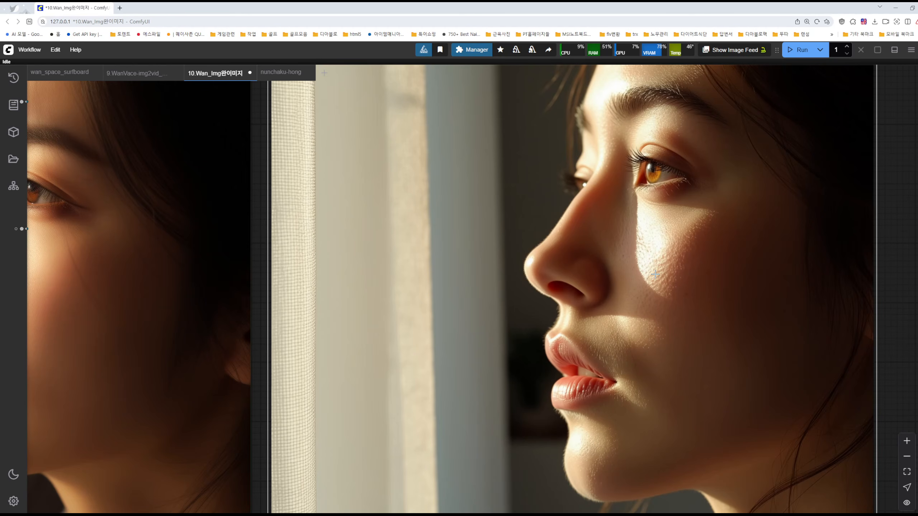
scroll(656, 275, down, 2)
scroll(652, 288, up, 3)
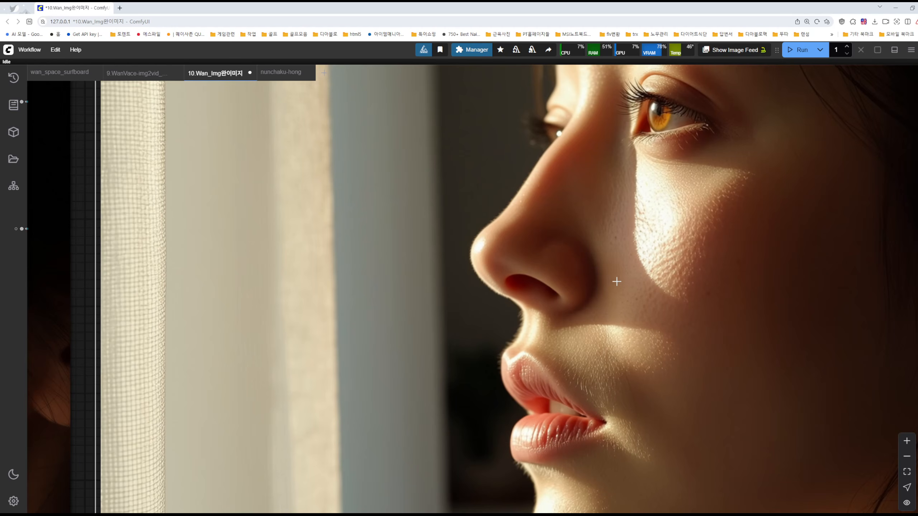
scroll(633, 284, down, 5)
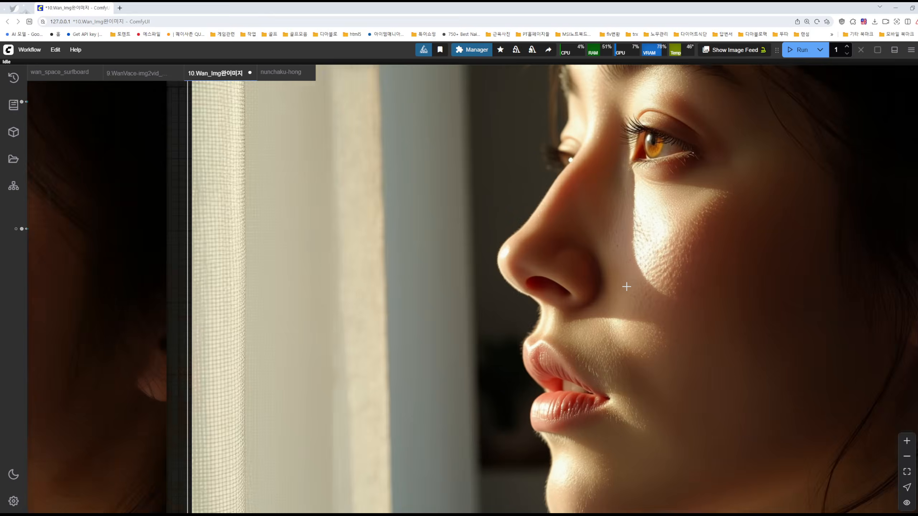
Review the two KSampler groups and their place in the overall node layout
drag(376, 86, 743, 74)
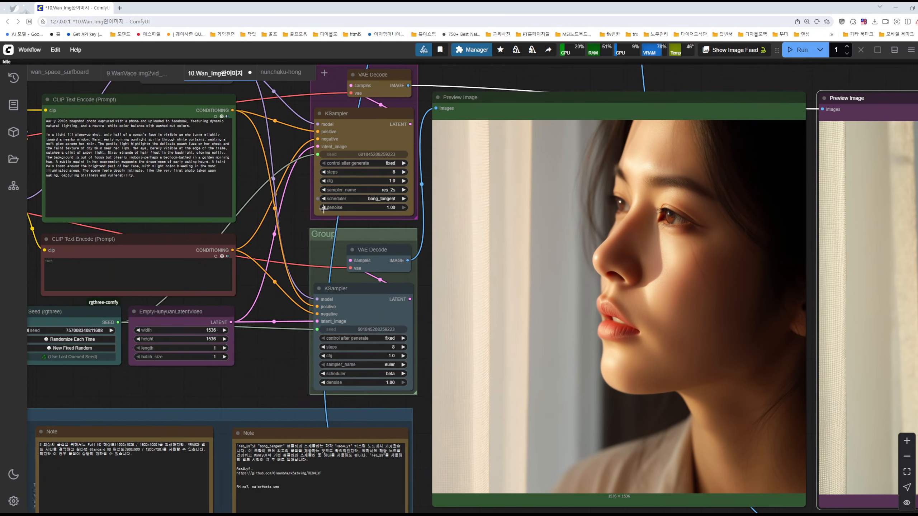
drag(292, 276, 407, 229)
scroll(521, 280, up, 6)
scroll(437, 208, down, 6)
scroll(430, 191, down, 6)
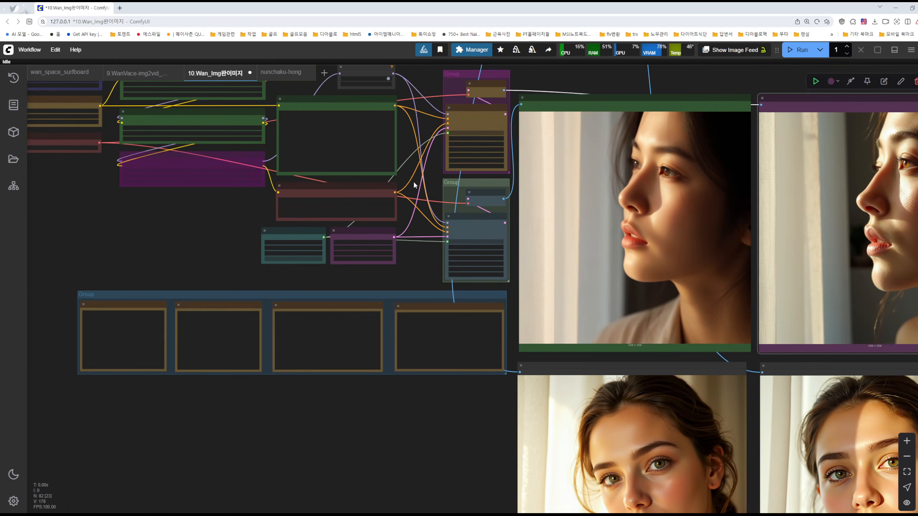
scroll(416, 179, up, 3)
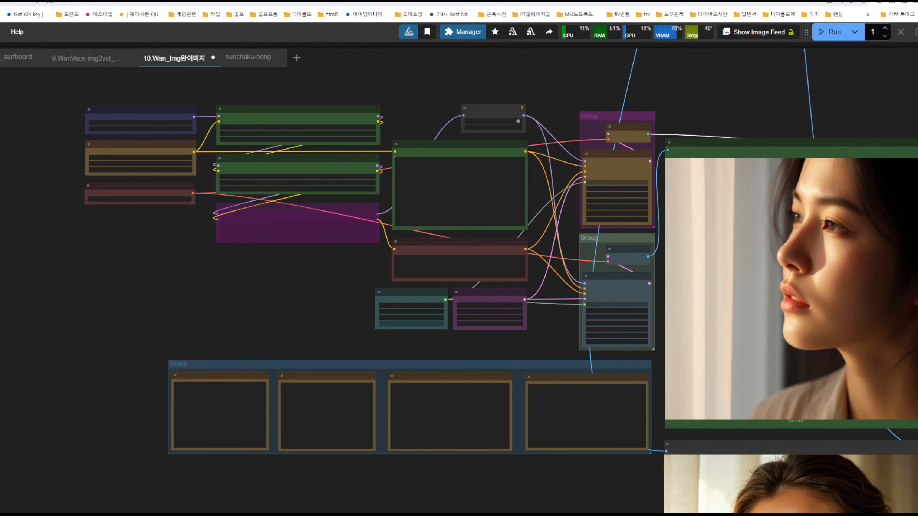
mouse_move(480, 237)
mouse_down()
mouse_move(246, 177)
mouse_move(383, 225)
mouse_up()
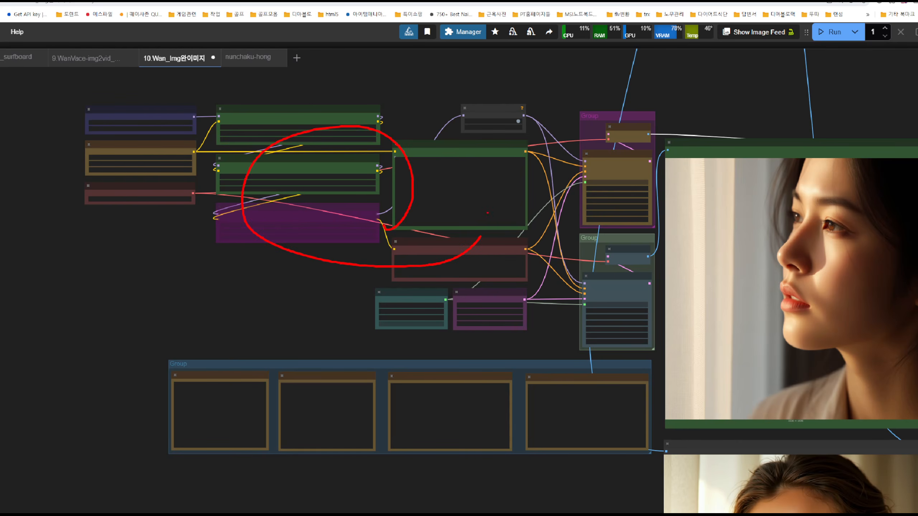
mouse_move(542, 89)
mouse_down()
mouse_move(647, 237)
mouse_move(661, 369)
mouse_up()
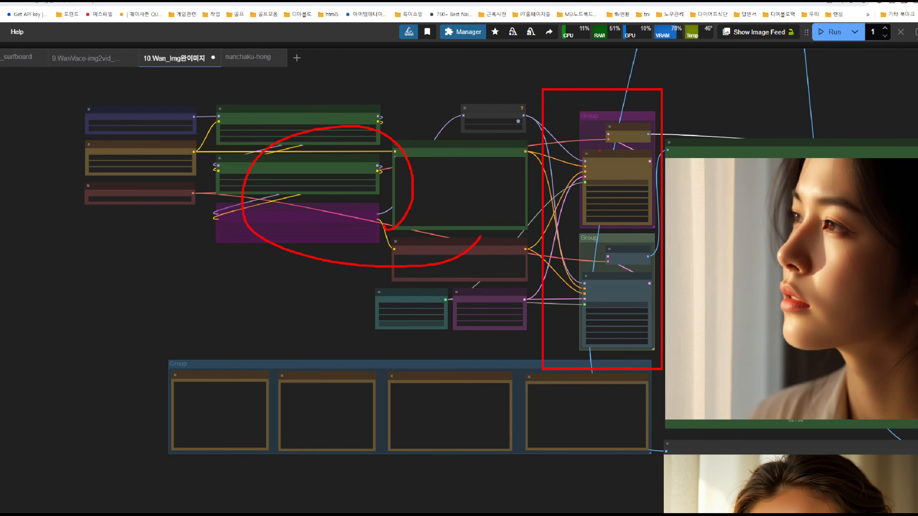
drag(565, 101, 595, 104)
drag(612, 163, 601, 156)
mouse_move(595, 222)
mouse_down()
mouse_move(595, 188)
mouse_move(619, 285)
mouse_move(594, 297)
mouse_up()
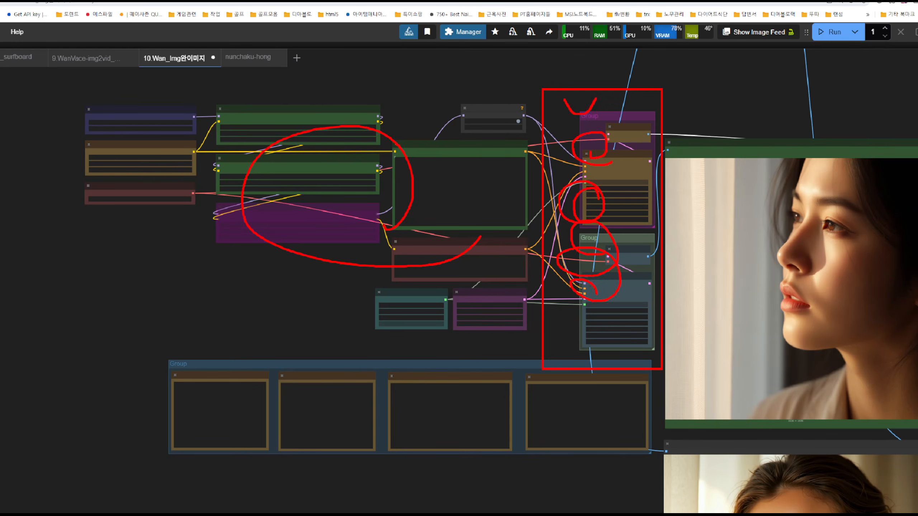
drag(734, 124, 826, 147)
key(Escape)
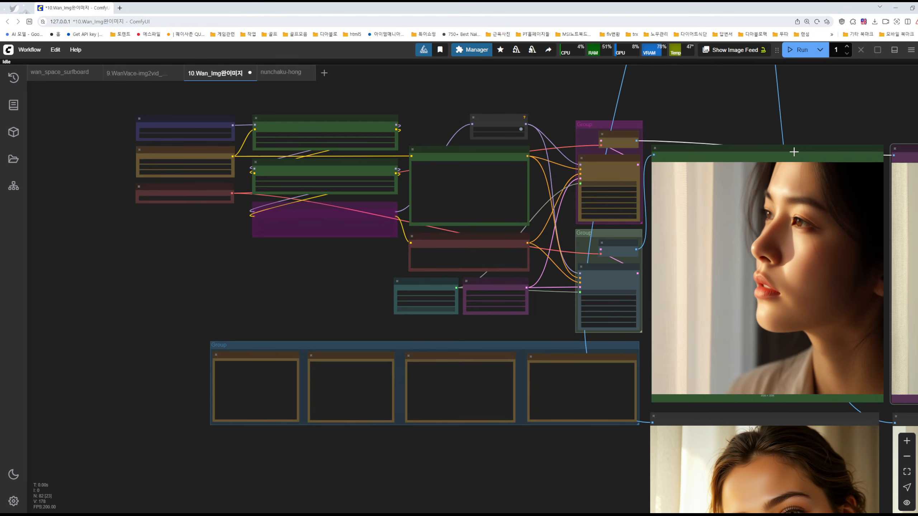
Inspect the sampler_name and scheduler settings of the KSampler in the purple group
scroll(640, 212, up, 9)
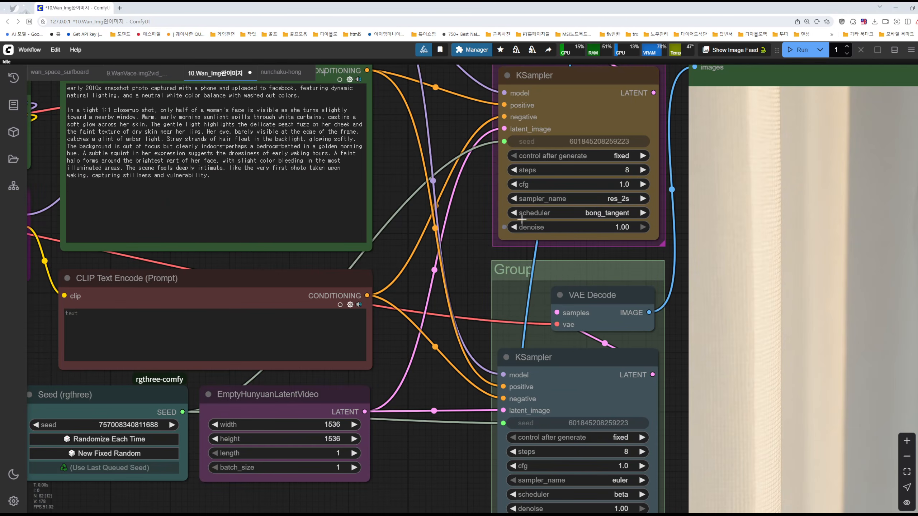
drag(462, 249, 385, 185)
scroll(527, 152, up, 5)
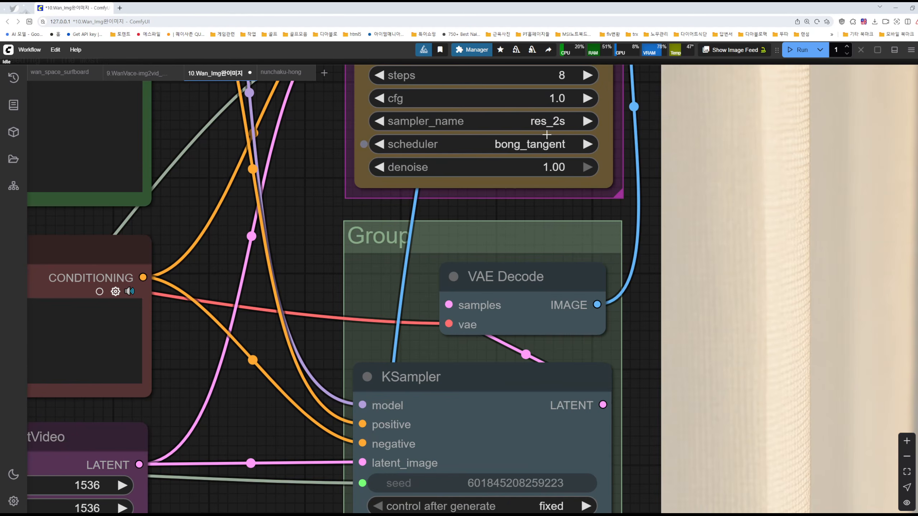
scroll(547, 123, up, 3)
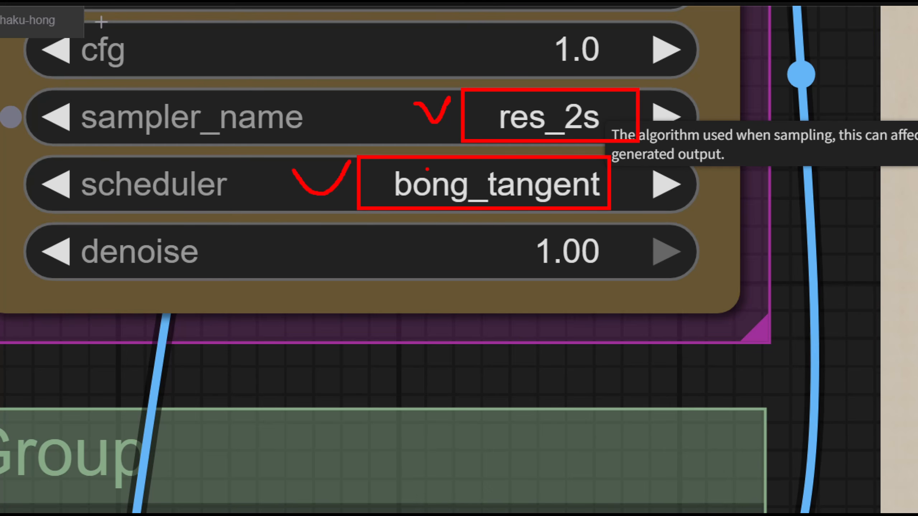
Compare the fine hair, lip and cheek detail in the portraits from the two sampler setups
scroll(683, 212, down, 10)
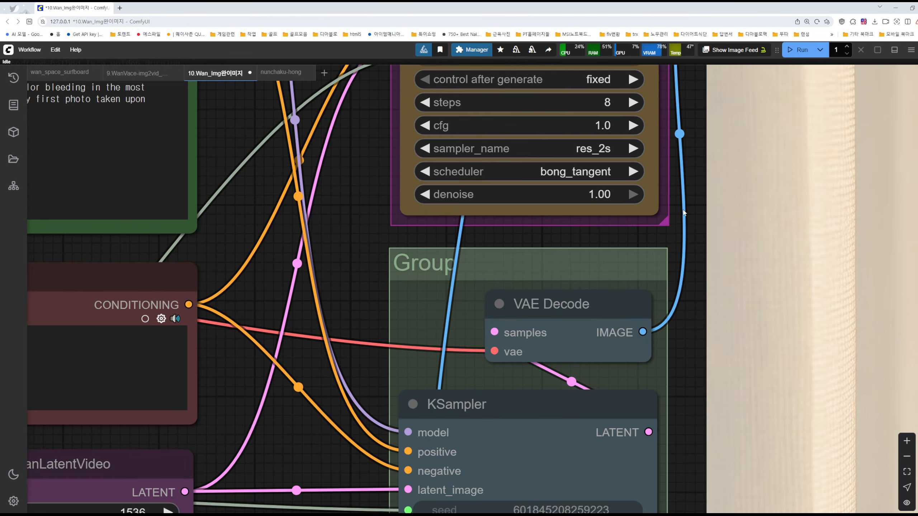
scroll(683, 212, down, 1)
drag(687, 212, 1, 204)
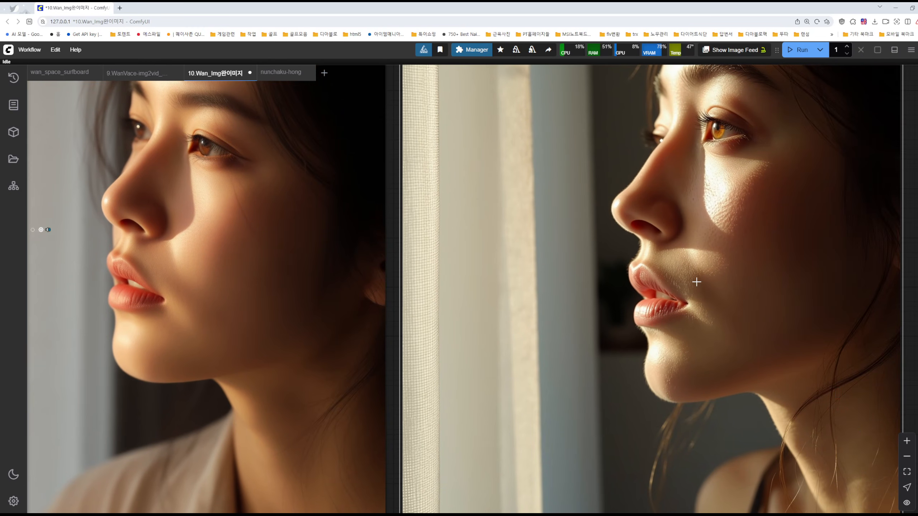
scroll(689, 280, up, 5)
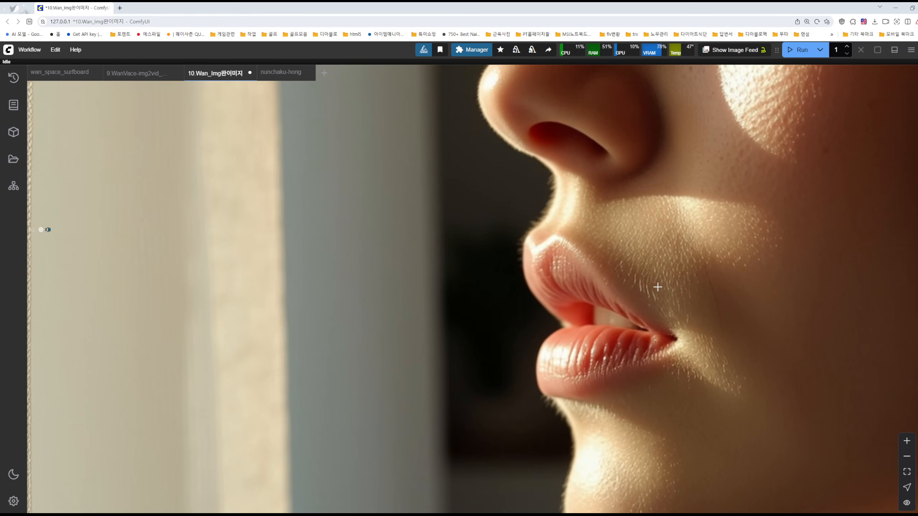
scroll(694, 268, down, 5)
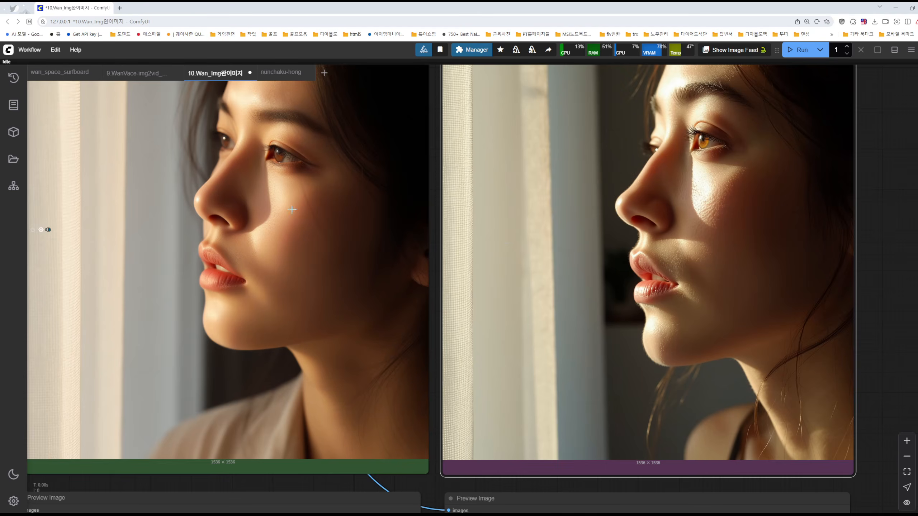
scroll(293, 210, up, 5)
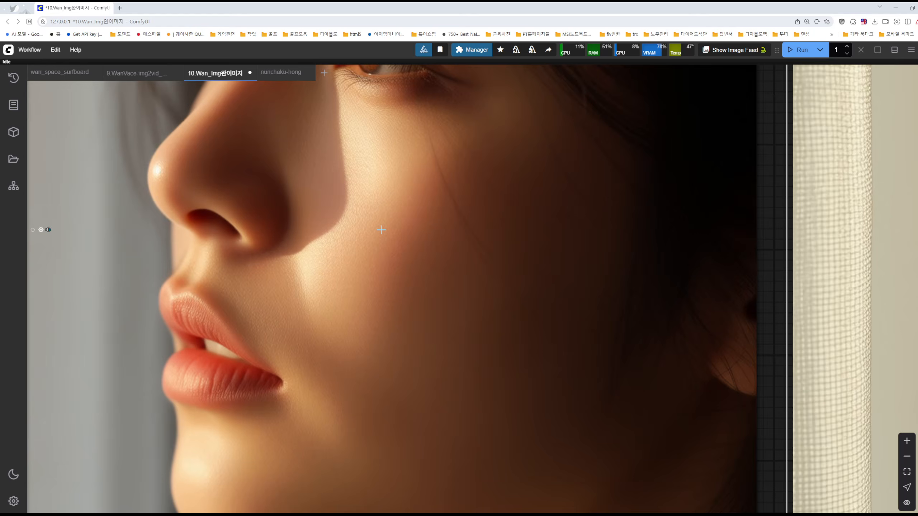
scroll(394, 235, down, 3)
scroll(452, 235, down, 2)
scroll(882, 233, up, 5)
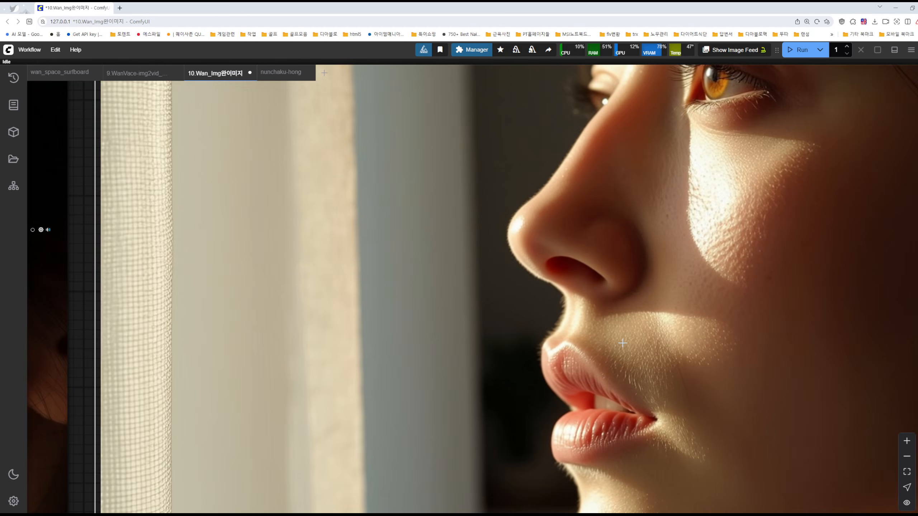
scroll(630, 345, down, 5)
scroll(622, 331, down, 2)
Check the KSampler settings in the green group against the portrait in its preview
drag(334, 141, 670, 98)
scroll(502, 255, up, 5)
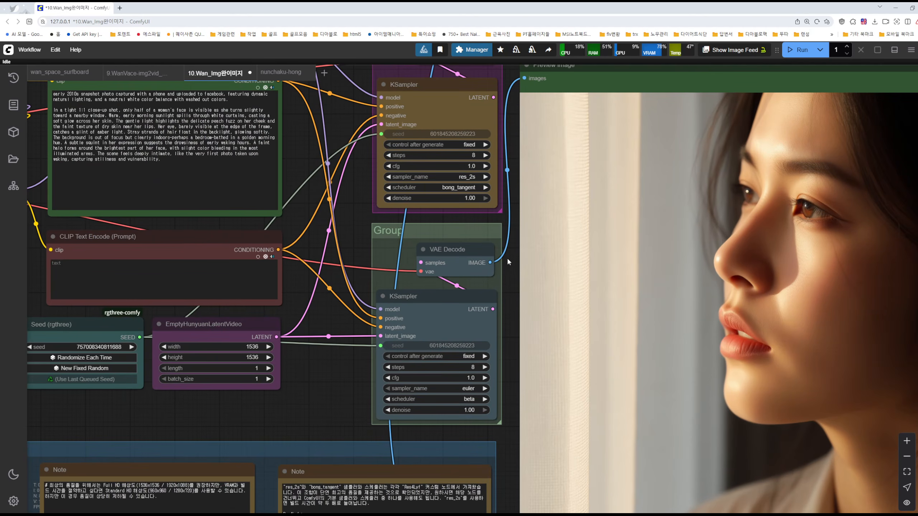
drag(509, 288, 264, 232)
scroll(534, 245, up, 5)
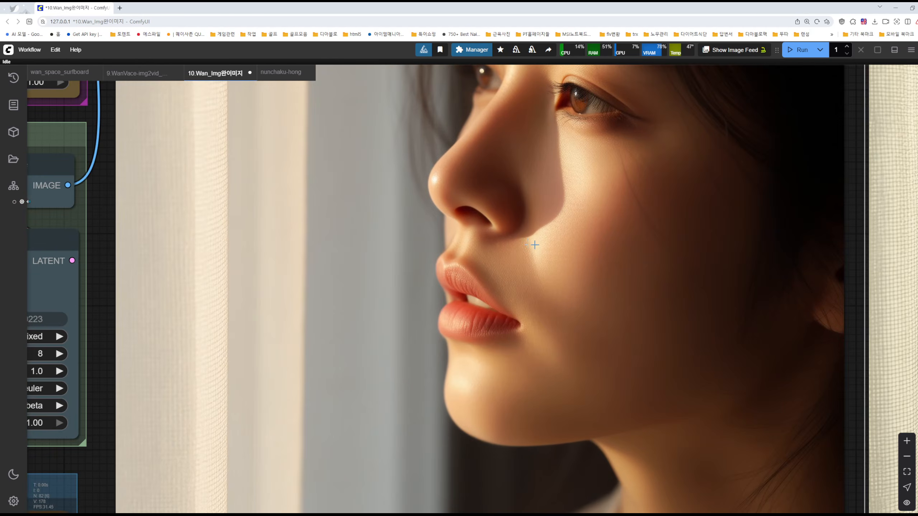
scroll(528, 247, down, 4)
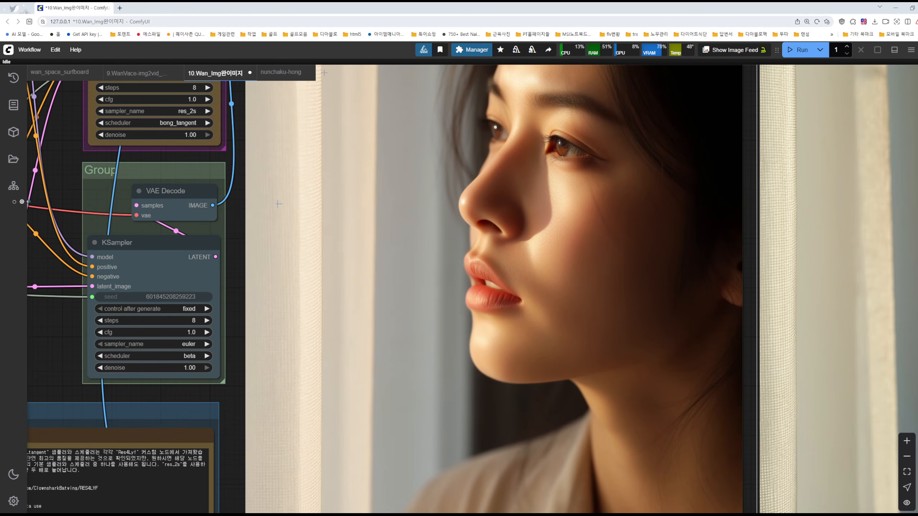
drag(72, 151, 440, 231)
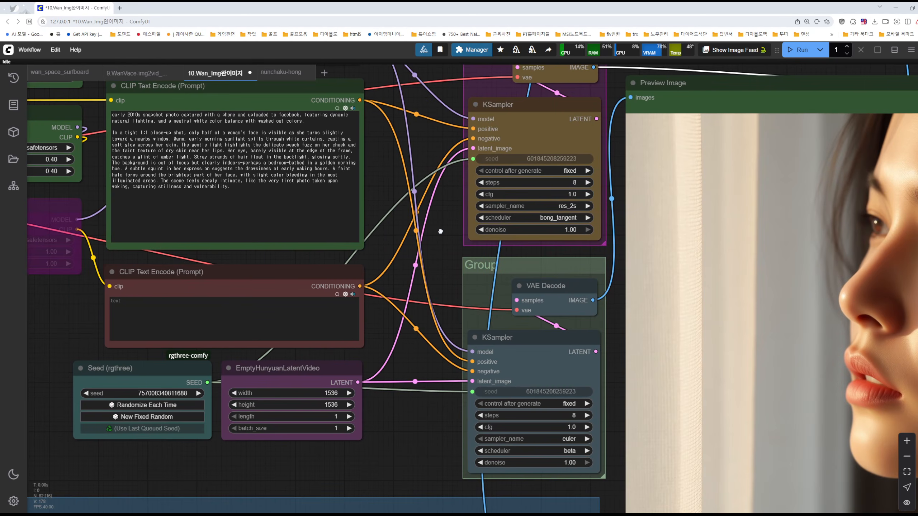
Select the Res4Lyf GitHub link in the workflow note about the res_2s and bong_tangent sampler settings
scroll(439, 232, down, 3)
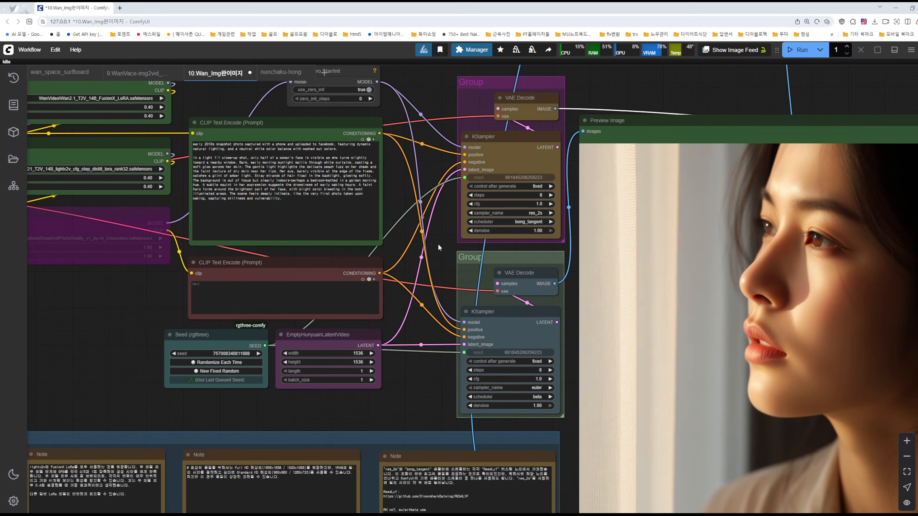
drag(452, 219, 500, 148)
drag(477, 311, 539, 165)
scroll(535, 289, up, 11)
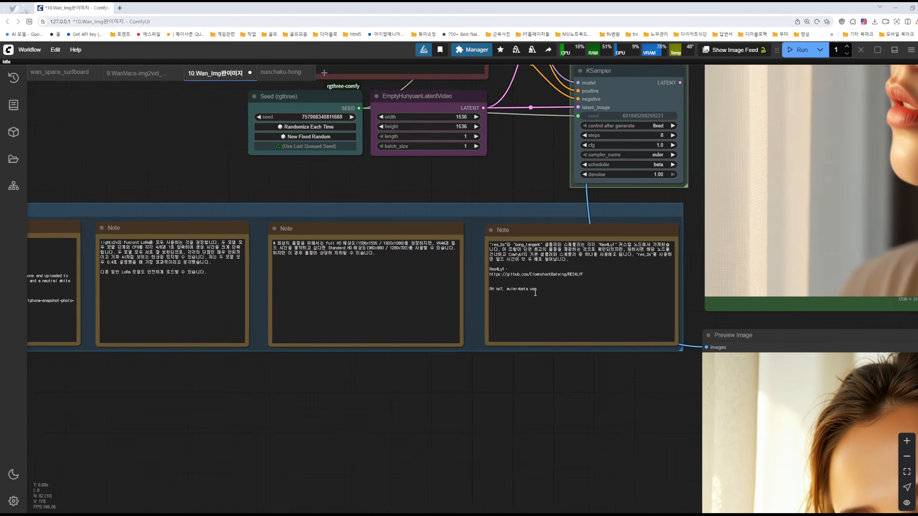
drag(419, 249, 665, 257)
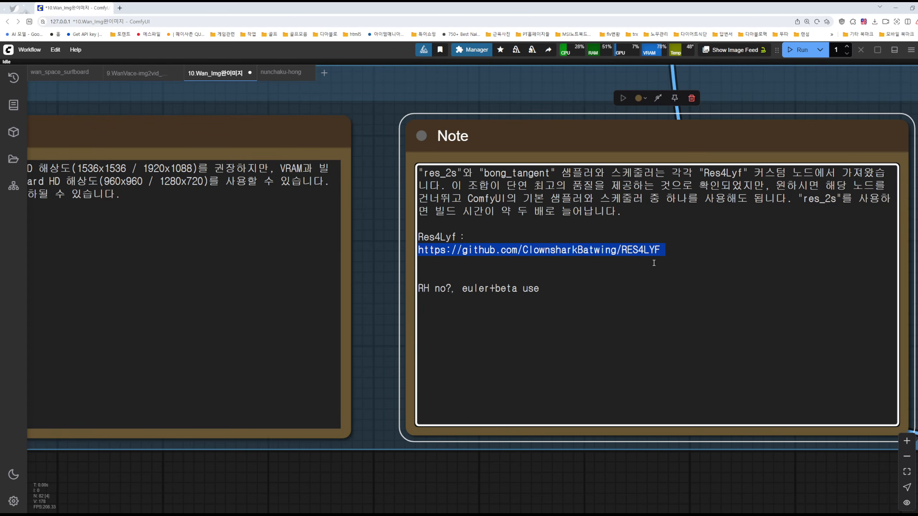
Switch to the browser window with the RES4LYF GitHub repository and show its local clone options
key(alt+Tab)
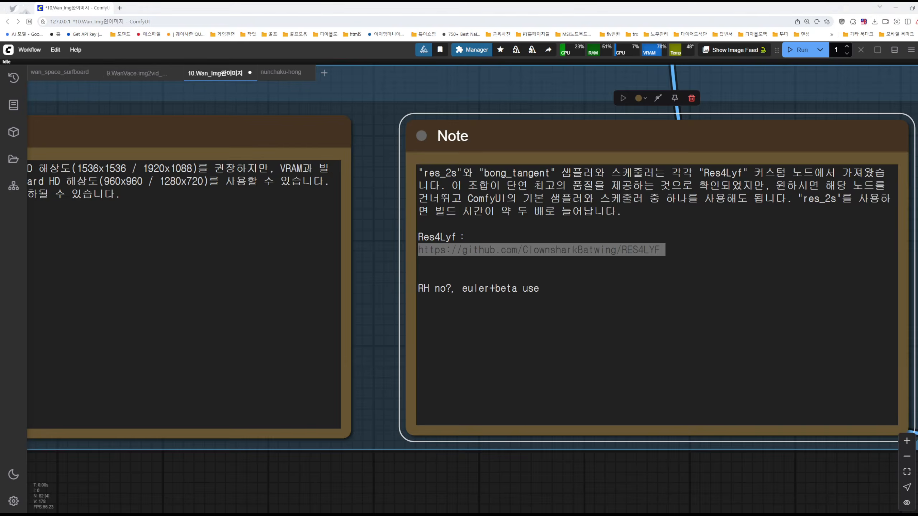
key(alt+Tab)
key(alt+Tab)
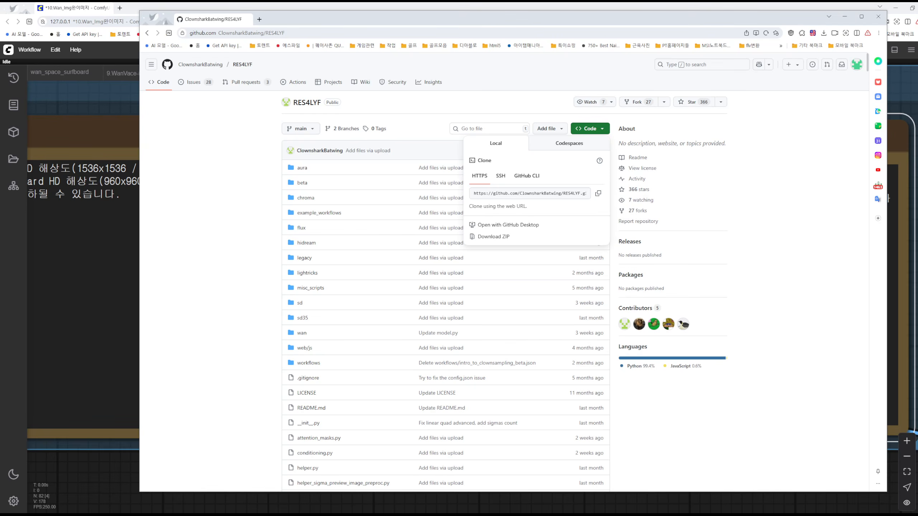
click(650, 383)
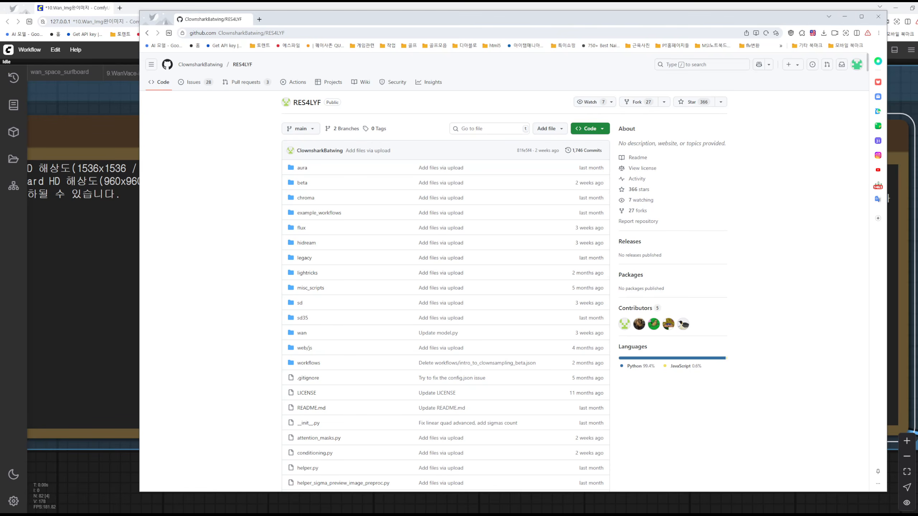
click(910, 7)
click(745, 19)
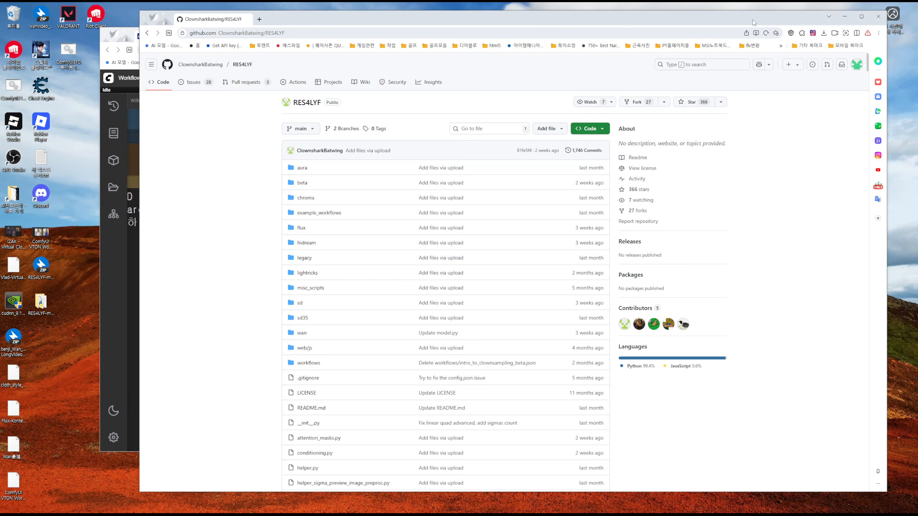
click(592, 129)
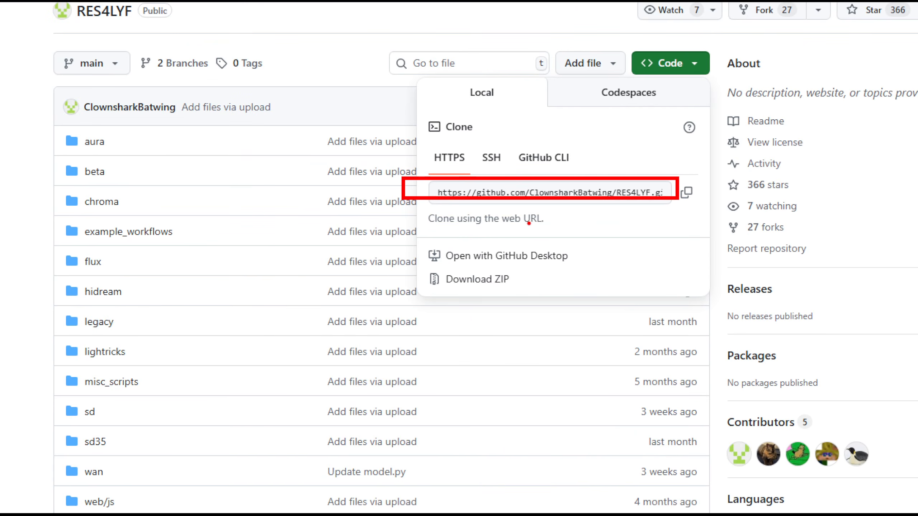
Request the RES4LYF repository as a ZIP download and cancel the save
drag(401, 267, 573, 313)
drag(488, 315, 414, 300)
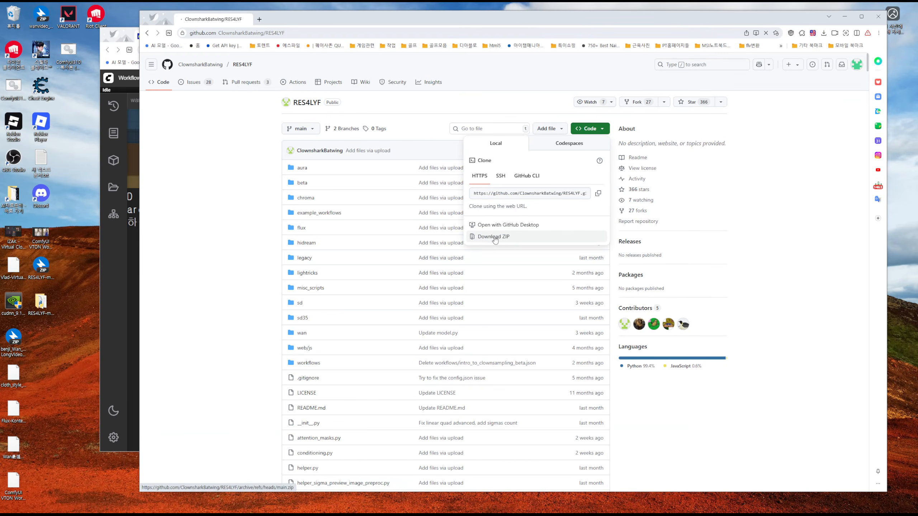
click(477, 283)
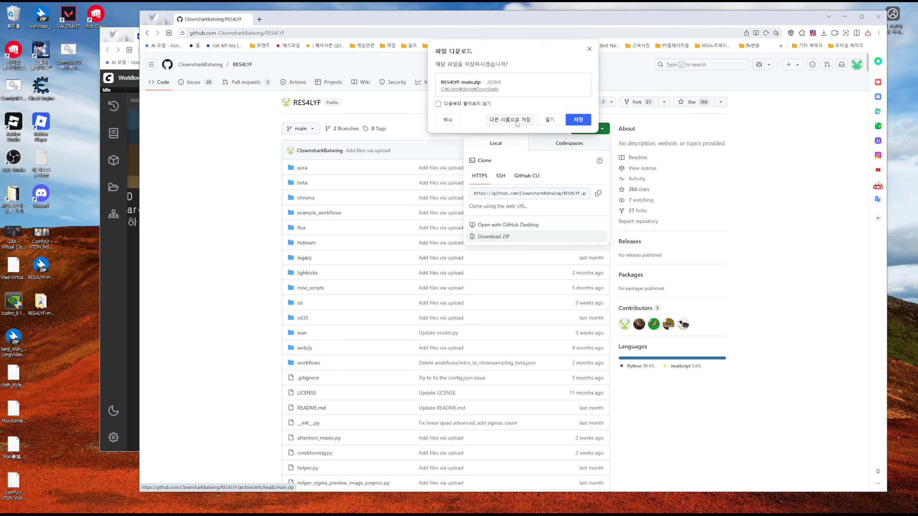
click(447, 120)
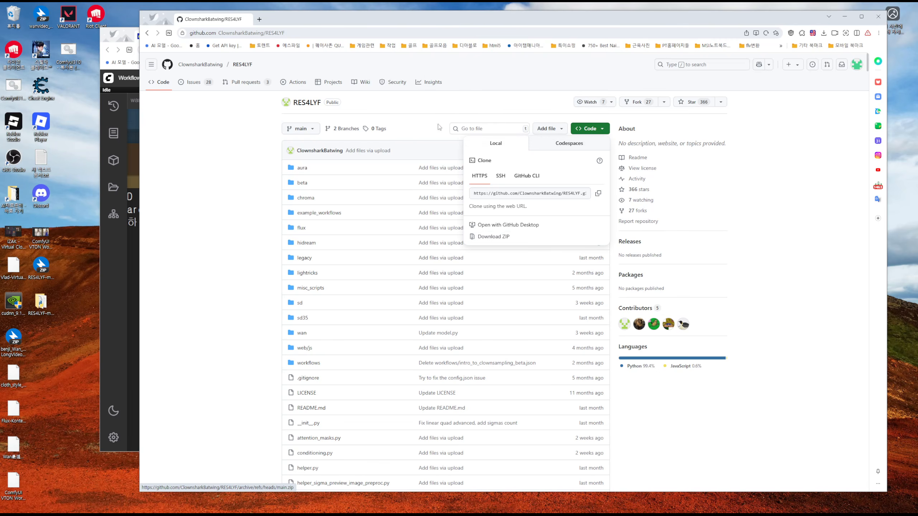
Locate the RES4LYF-main.zip archive and its extracted folder on the desktop
click(54, 280)
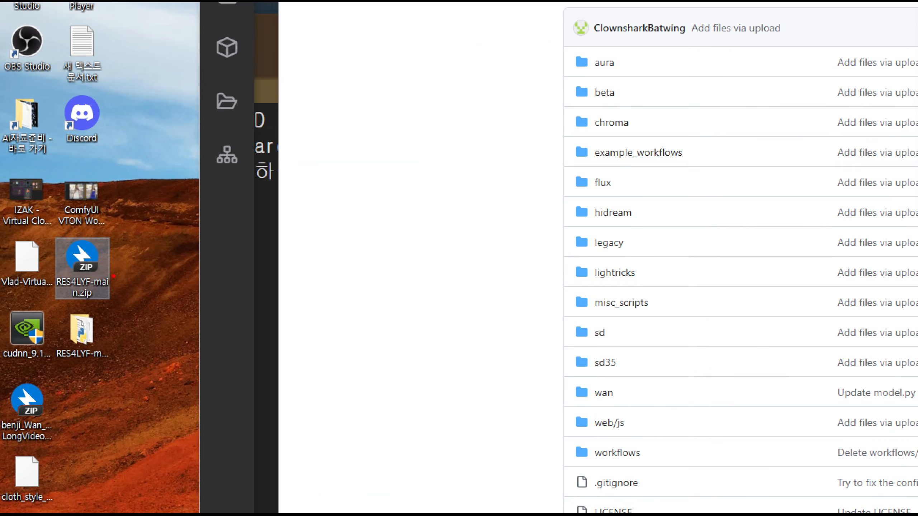
drag(113, 276, 105, 262)
mouse_move(95, 333)
mouse_down()
mouse_move(62, 333)
mouse_move(92, 347)
mouse_up()
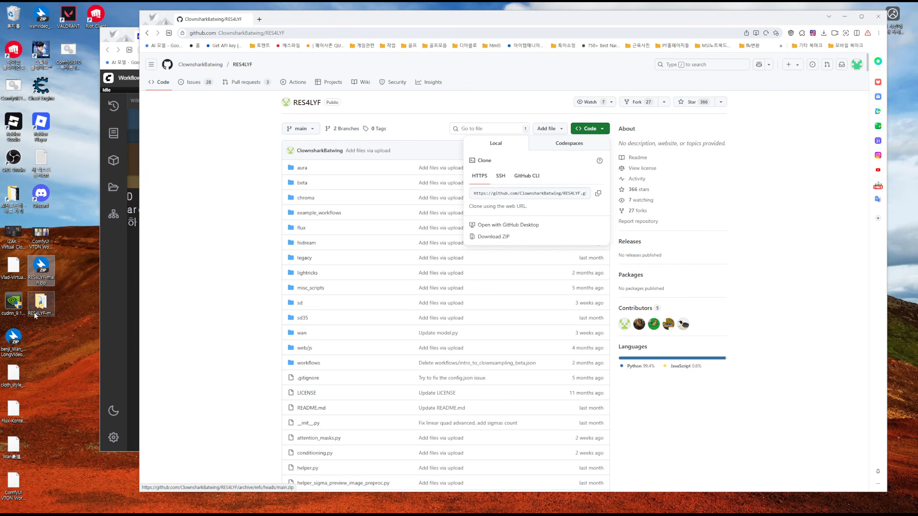
click(77, 345)
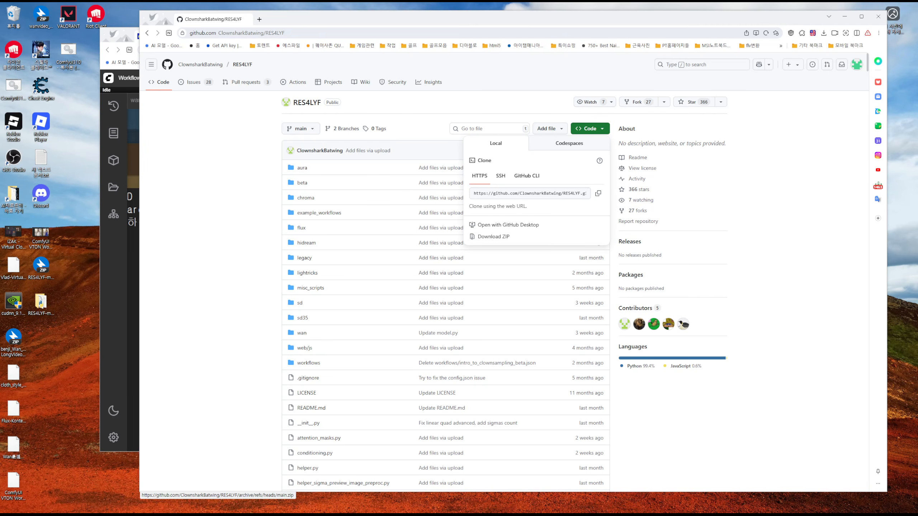
Switch to File Explorer and open the custom_nodes folder inside ComfyUI, where the RES4LYF folder belongs
click(326, 515)
click(371, 125)
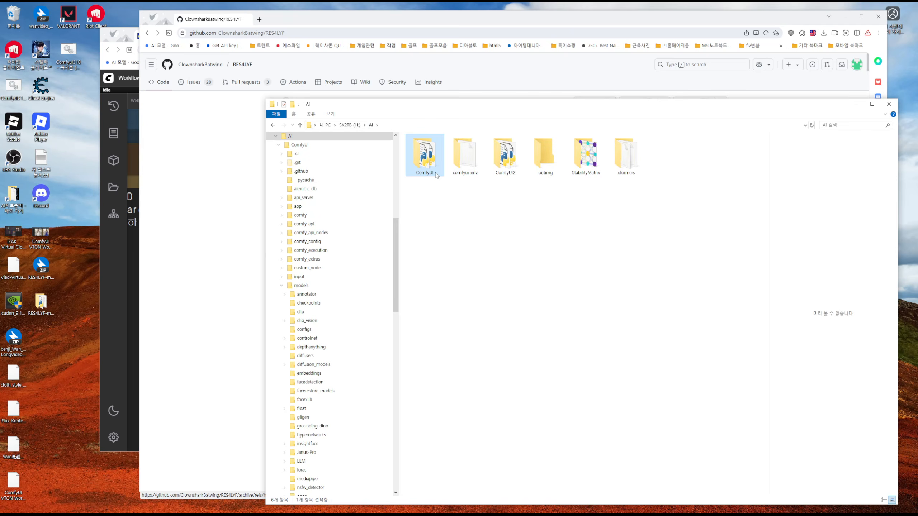
double_click(425, 154)
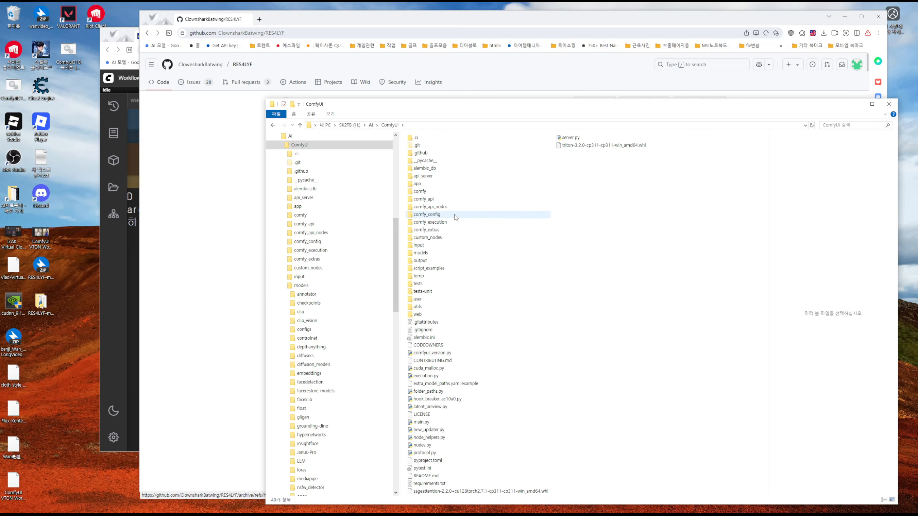
double_click(430, 238)
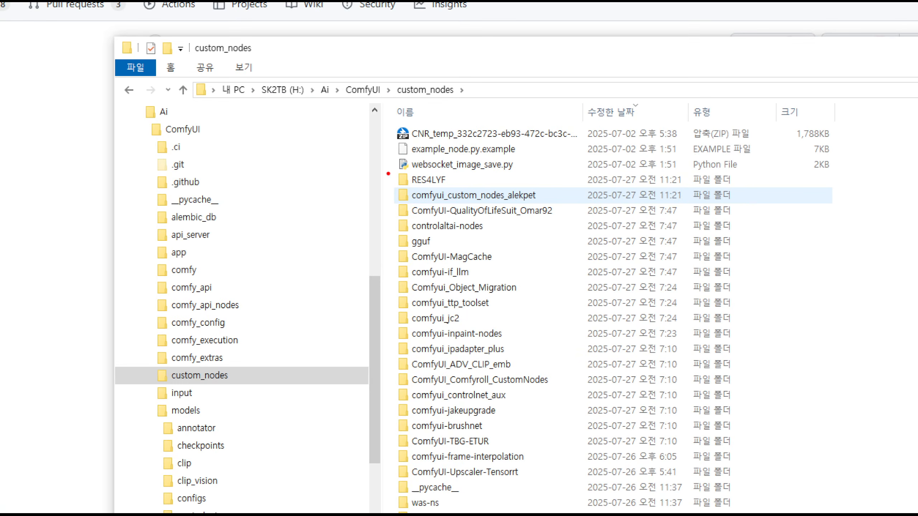
drag(387, 171, 477, 189)
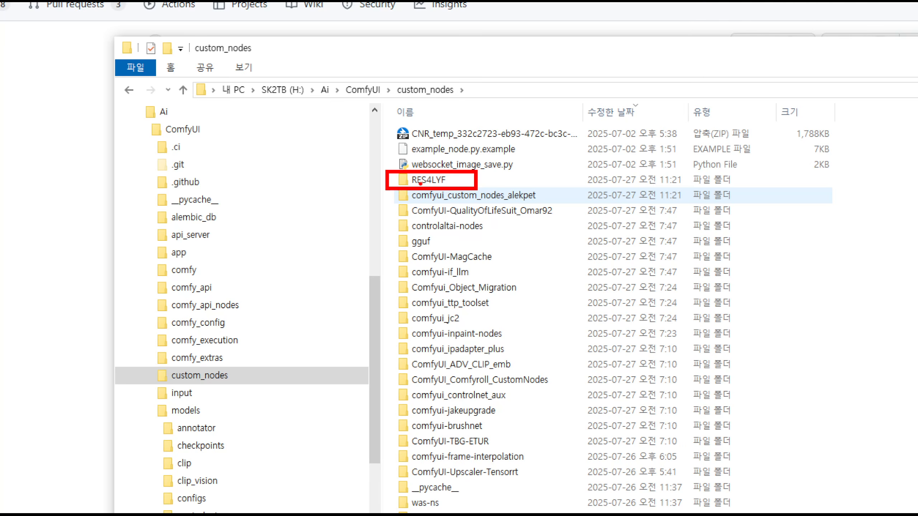
mouse_move(767, 272)
mouse_down()
mouse_move(800, 271)
mouse_move(796, 339)
mouse_up()
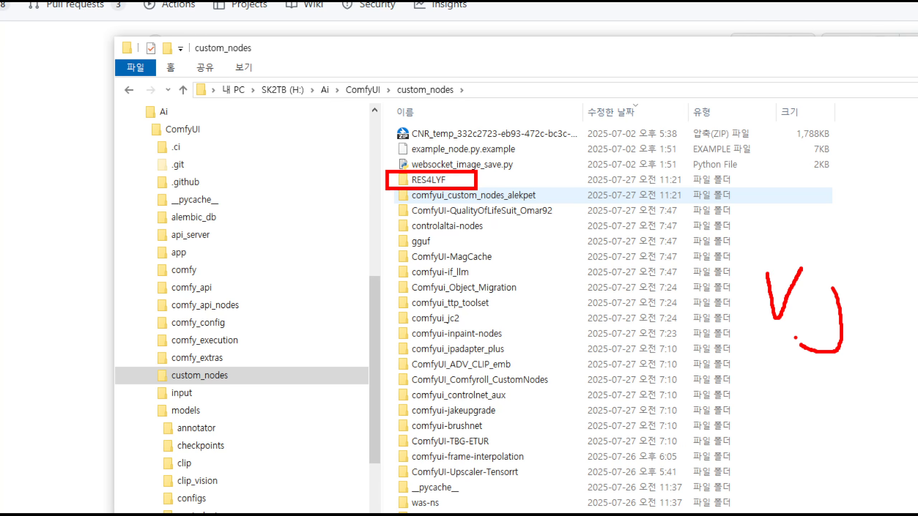
key(Escape)
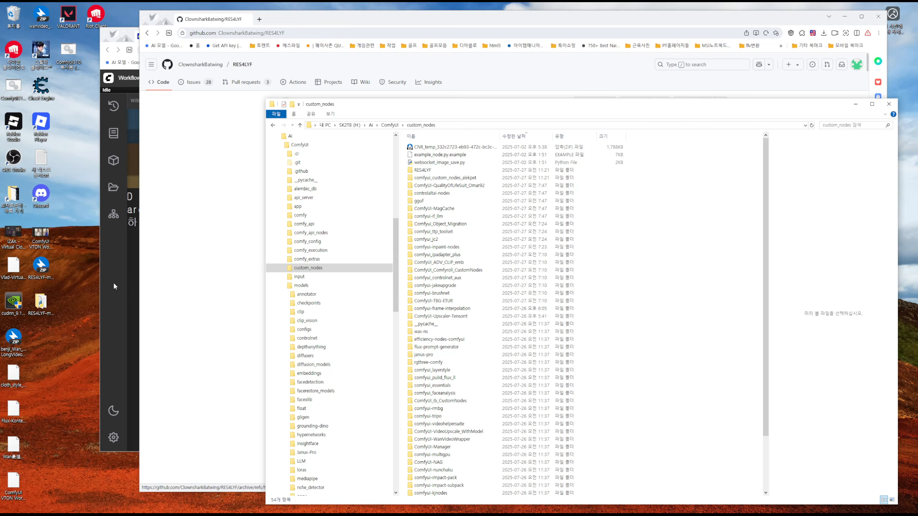
Return to the RES4LYF GitHub page and check the repository's HTTPS clone URL
click(647, 21)
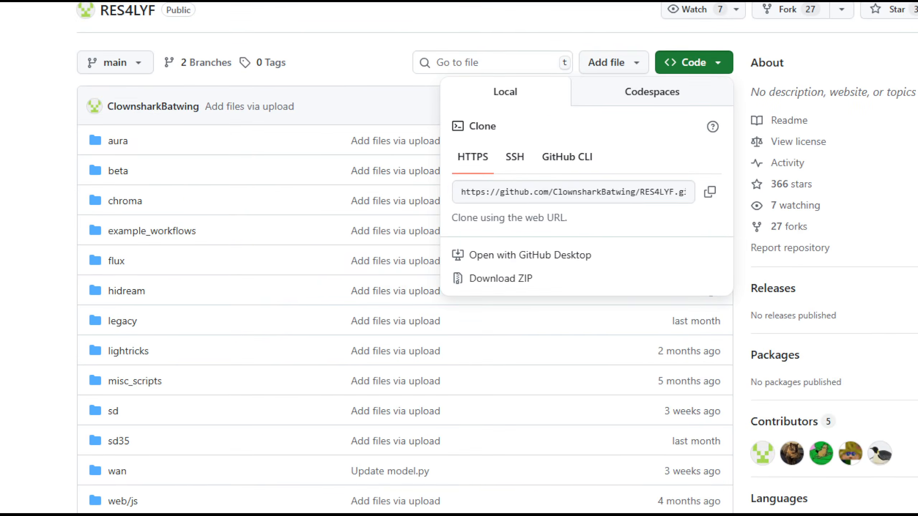
drag(440, 177, 693, 211)
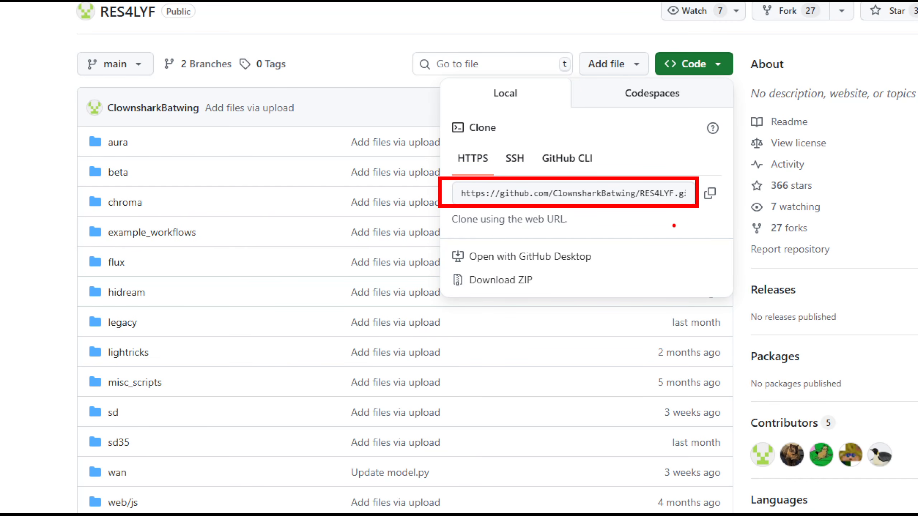
drag(399, 181, 430, 173)
key(Escape)
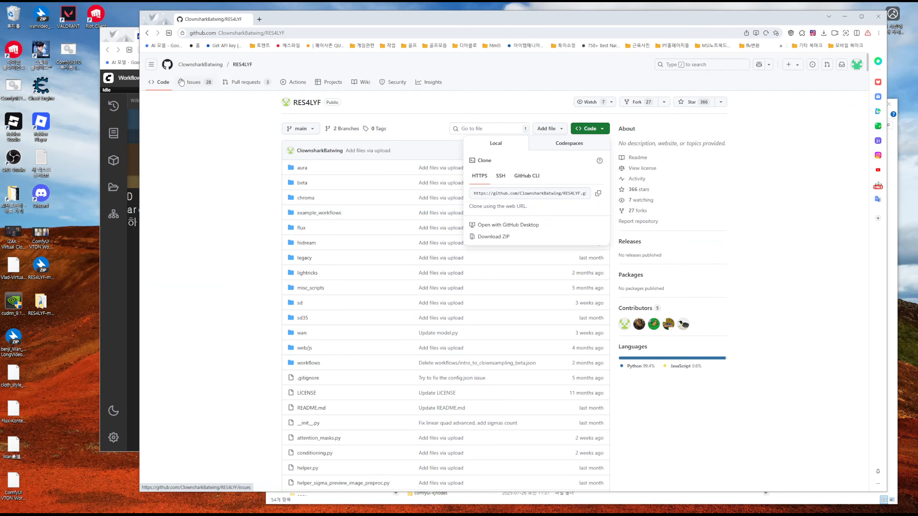
Return to the custom_nodes folder in File Explorer and open a command prompt at that location with cmd
click(119, 38)
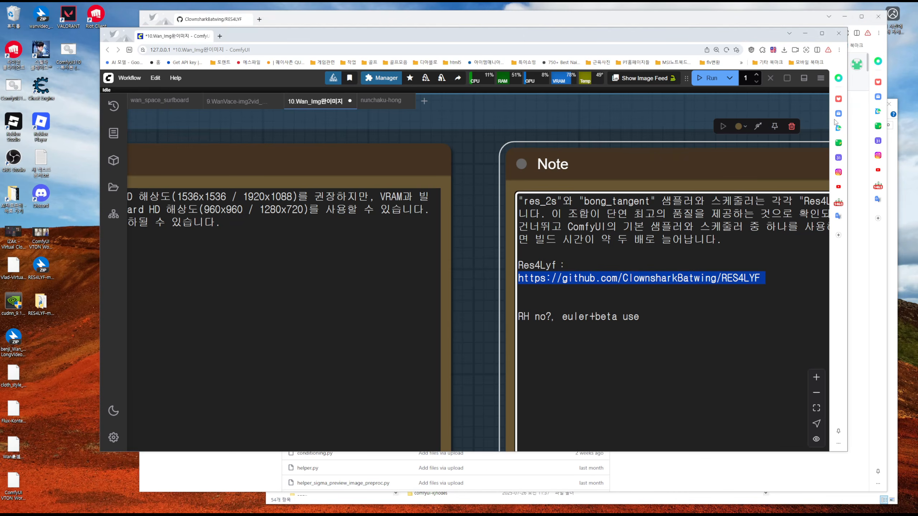
click(889, 247)
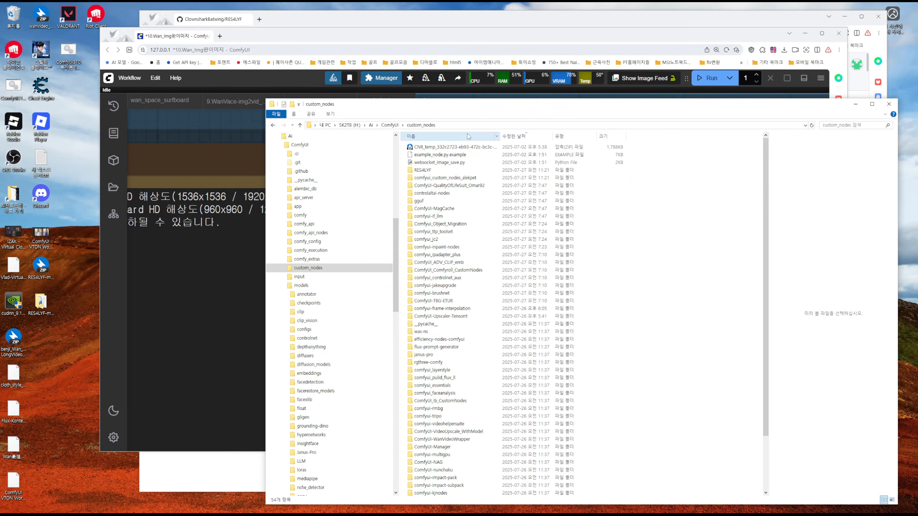
click(445, 106)
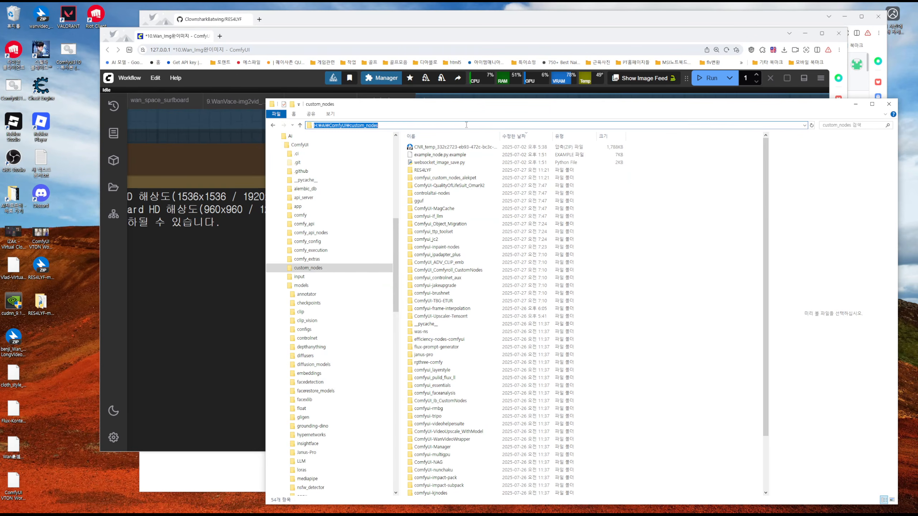
text(cmd)
key(Return)
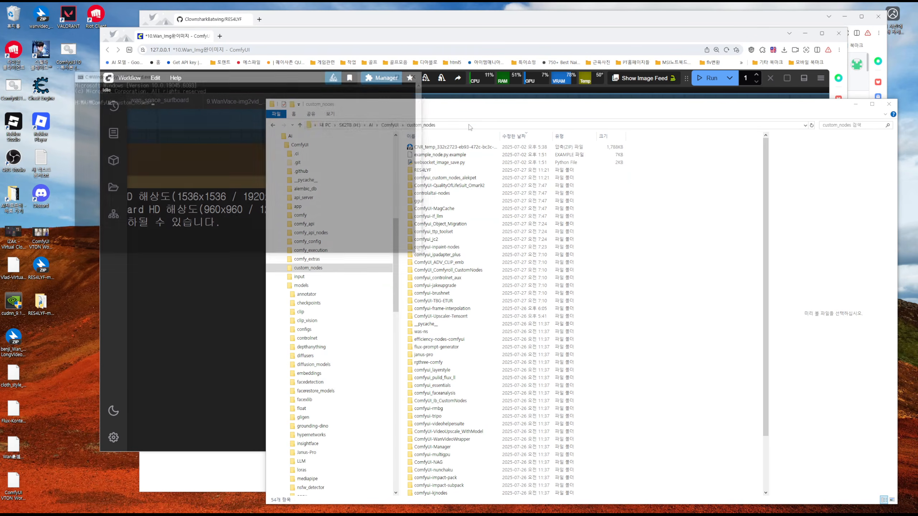
Enter git clone at the custom_nodes command prompt, moving its window clear of the browser
drag(368, 74, 846, 76)
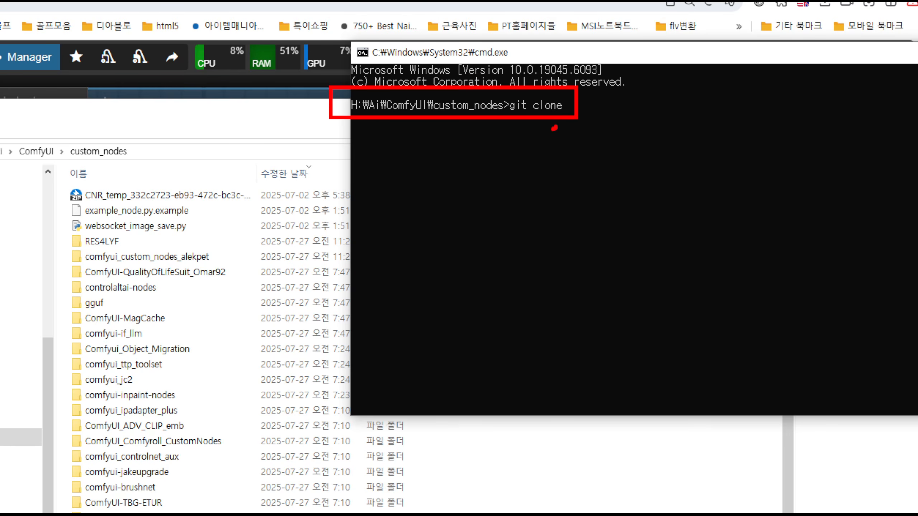
mouse_move(553, 127)
mouse_down()
mouse_move(500, 108)
mouse_move(573, 114)
mouse_move(551, 134)
mouse_up()
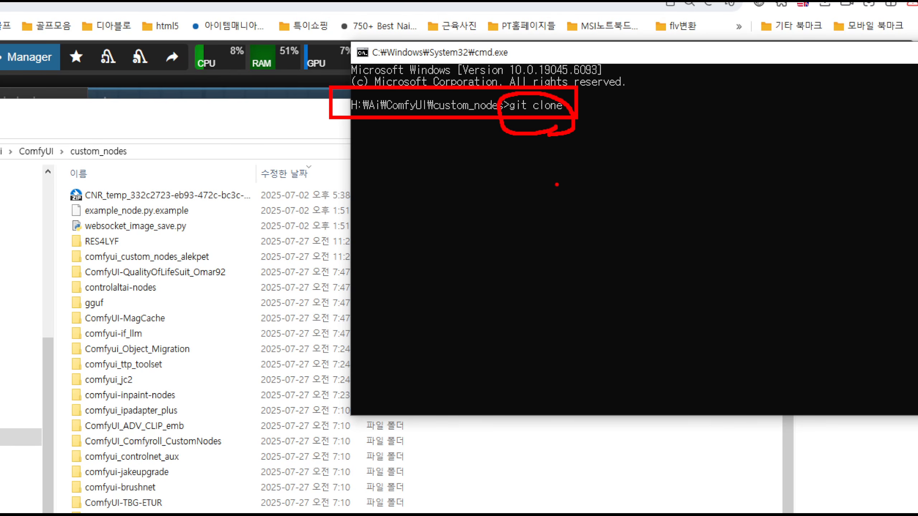
key(Escape)
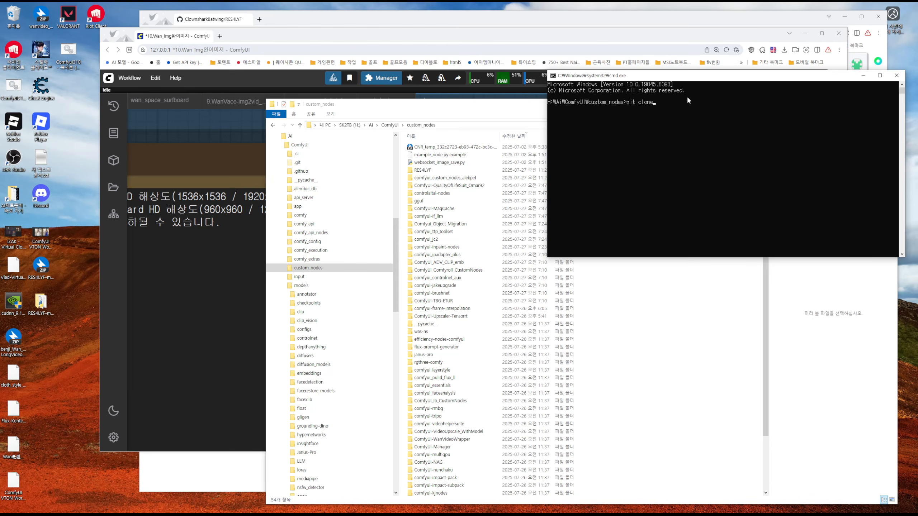
drag(696, 77, 382, 11)
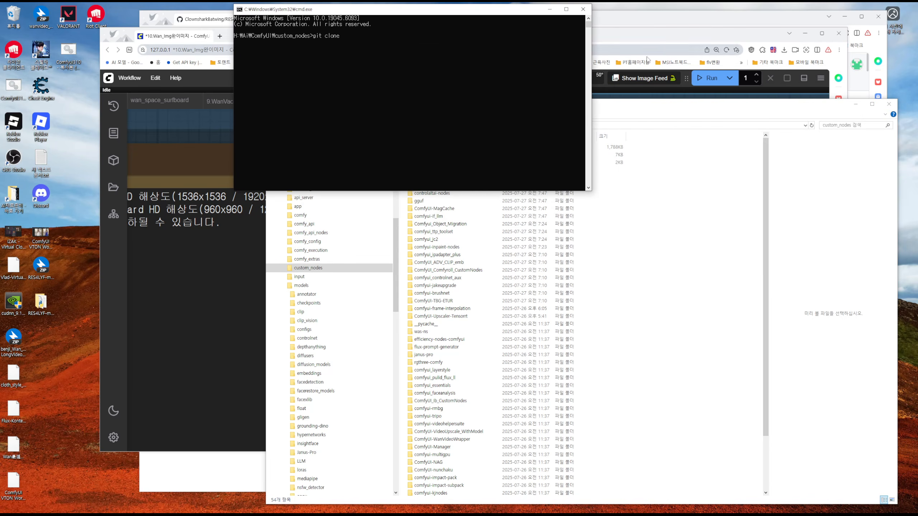
Copy the RES4LYF HTTPS clone URL from GitHub and append it to the git clone command
click(755, 20)
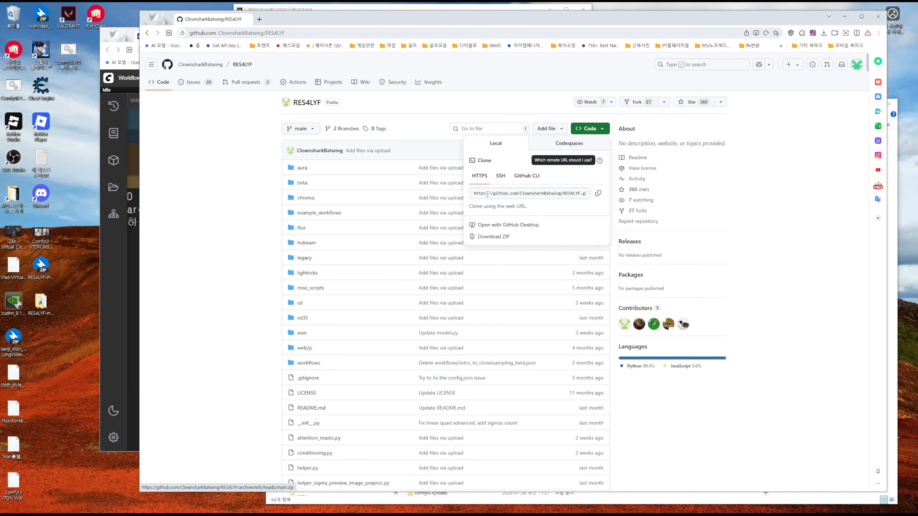
click(598, 194)
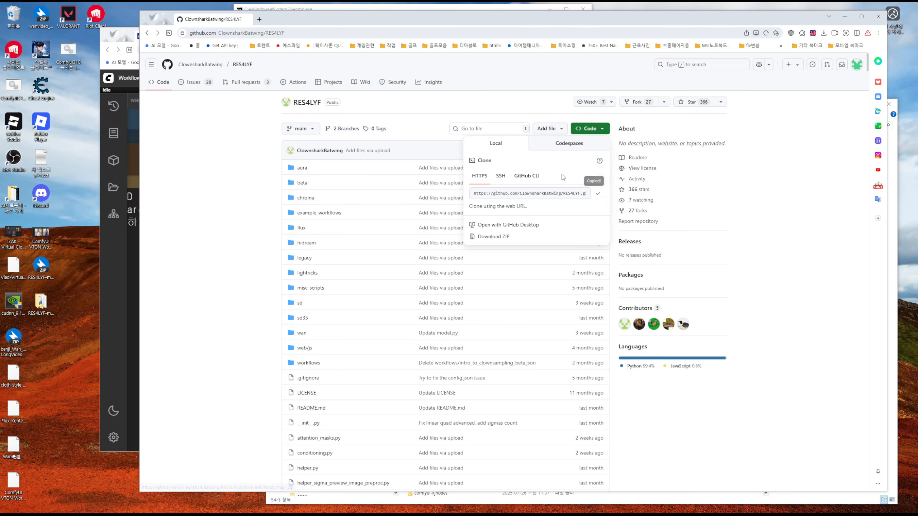
drag(505, 9, 607, 98)
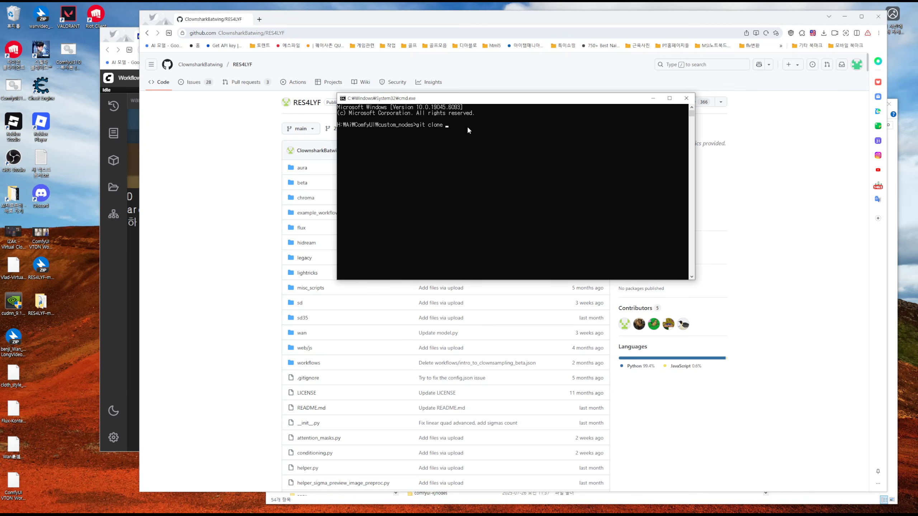
key(ctrl+v)
Close the command prompt without running the clone and return to the custom_nodes folder in File Explorer
click(686, 97)
click(893, 146)
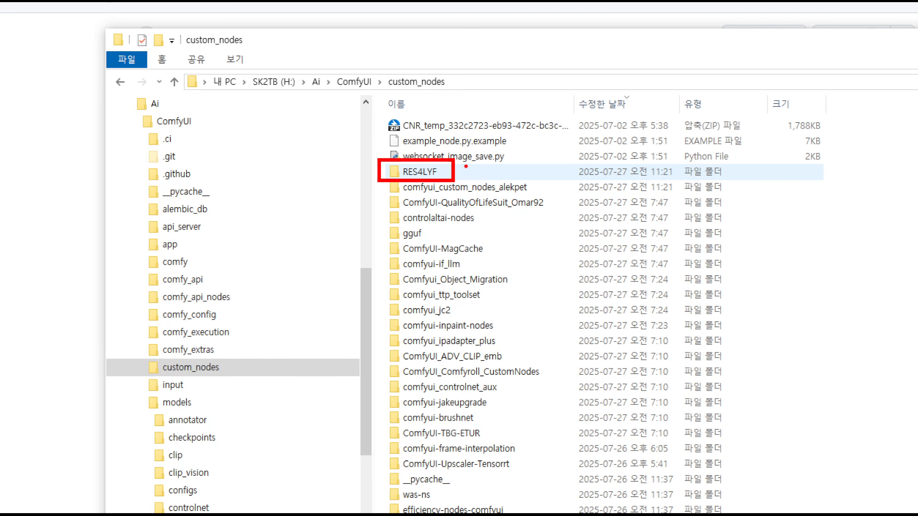
Annotate the magnified custom_nodes folder with handwritten CMD and git clone notes and a check mark beside RES4LYF, and clear the drawing
mouse_move(338, 54)
mouse_down()
mouse_move(359, 92)
mouse_move(390, 49)
mouse_move(432, 51)
mouse_move(448, 75)
mouse_up()
mouse_move(474, 45)
mouse_down()
mouse_move(484, 84)
mouse_move(475, 87)
mouse_up()
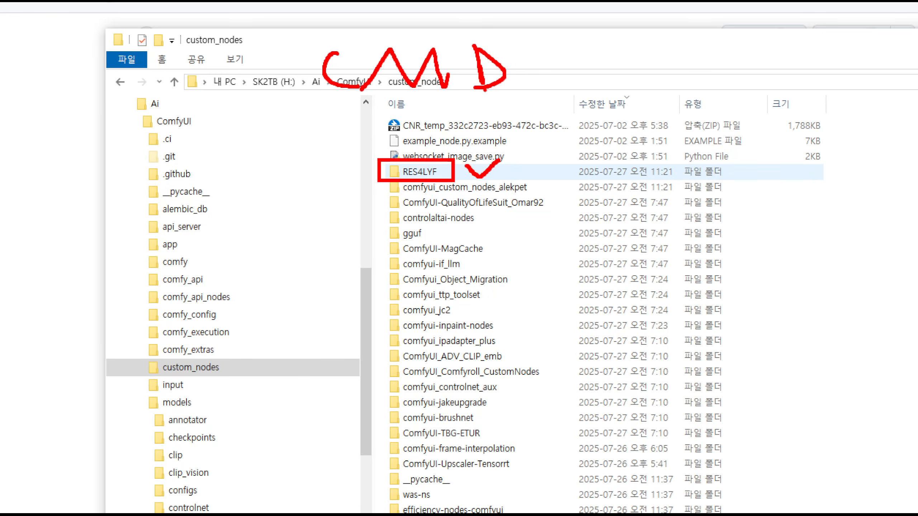
mouse_move(633, 107)
mouse_down()
mouse_move(623, 108)
mouse_move(632, 138)
mouse_move(645, 143)
mouse_up()
drag(699, 108, 673, 144)
drag(696, 123, 710, 140)
mouse_move(681, 88)
mouse_down()
mouse_move(727, 110)
mouse_move(735, 149)
mouse_up()
mouse_move(752, 116)
mouse_down()
mouse_move(773, 125)
mouse_move(775, 118)
mouse_up()
drag(832, 110, 829, 139)
mouse_move(859, 90)
mouse_down()
mouse_move(872, 143)
mouse_move(889, 125)
mouse_up()
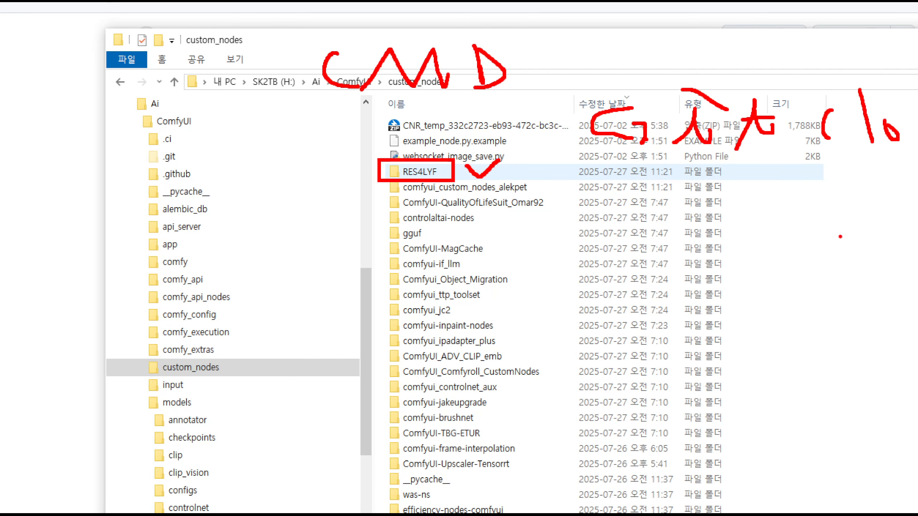
key(Escape)
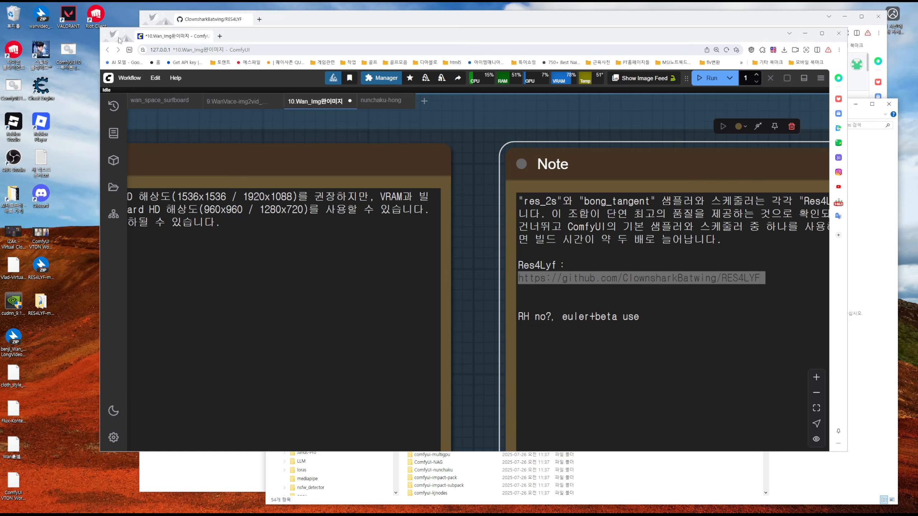
Switch back to ComfyUI and look through the sampler_name options of the euler/beta KSampler for the res samplers
click(118, 37)
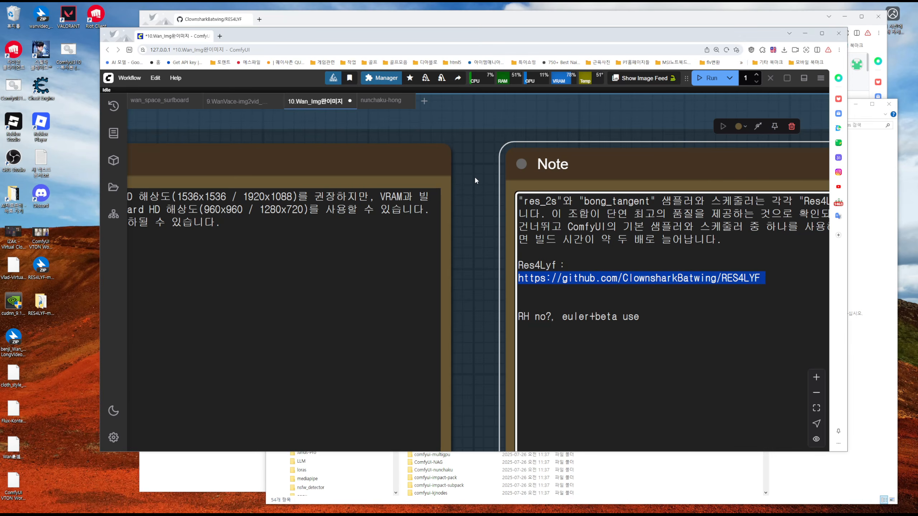
scroll(473, 173, down, 12)
drag(506, 121, 432, 281)
scroll(575, 264, up, 10)
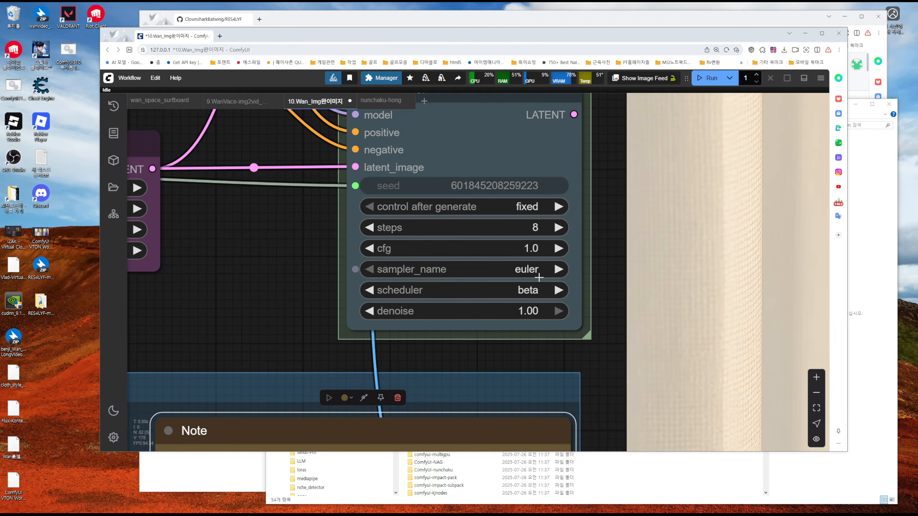
click(527, 270)
scroll(555, 385, down, 5)
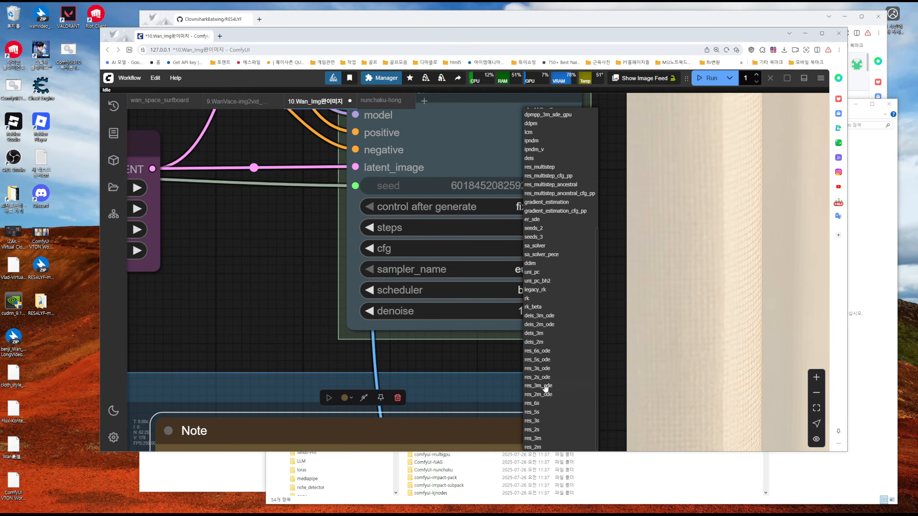
click(528, 290)
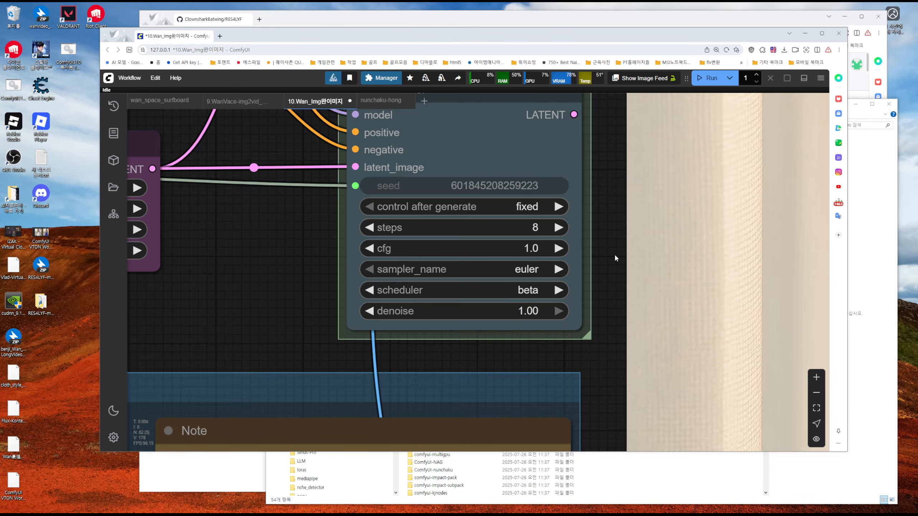
Compare the settings of the res_2s/bong_tangent KSampler with those of the euler/beta KSampler
scroll(612, 253, down, 5)
scroll(610, 247, down, 3)
drag(492, 134, 450, 244)
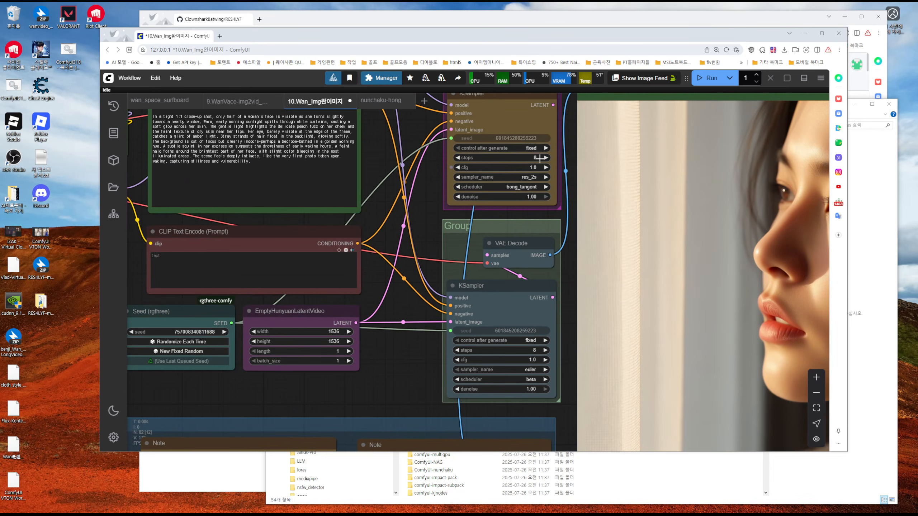
scroll(407, 195, down, 1)
scroll(407, 194, down, 3)
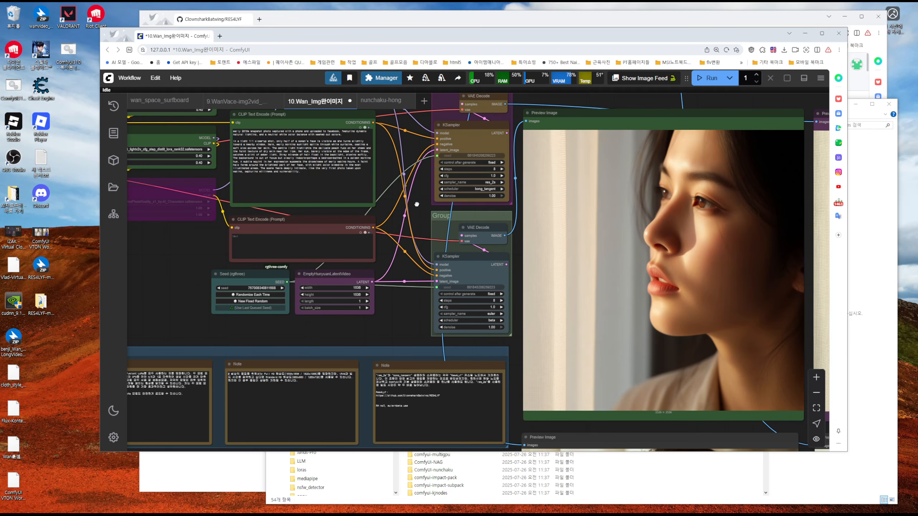
Examine the Wan loader nodes and the model, text encoder and PuLID loaders in the Nunchaku FLUX group
drag(417, 204, 716, 340)
drag(526, 193, 566, 199)
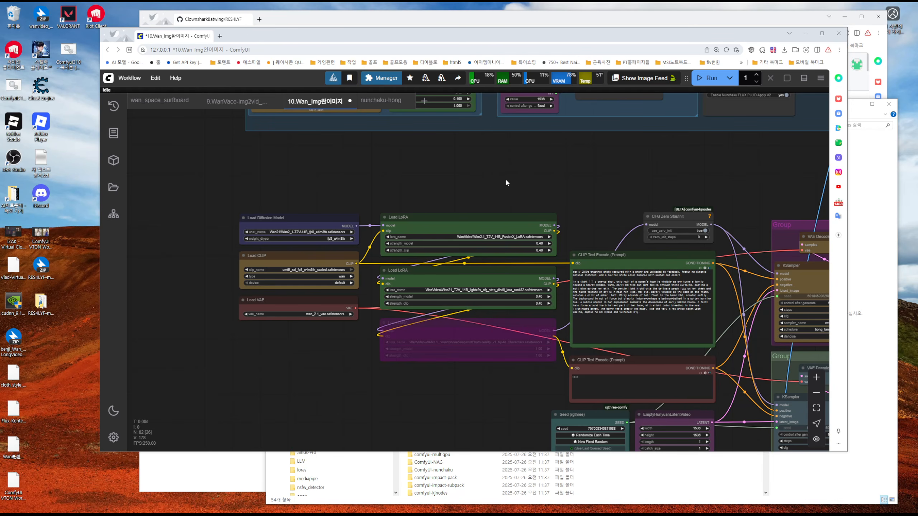
drag(506, 181, 419, 381)
drag(521, 360, 514, 392)
drag(404, 177, 463, 359)
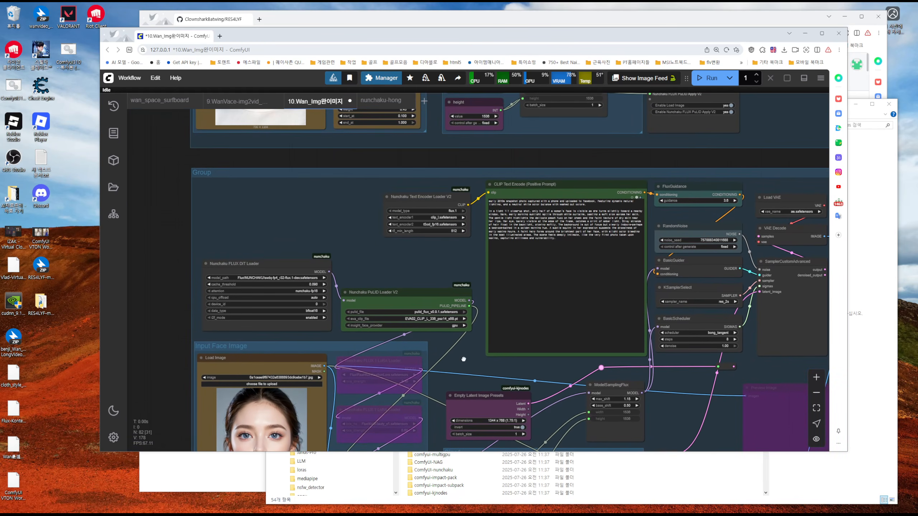
drag(353, 203, 375, 112)
scroll(379, 199, up, 6)
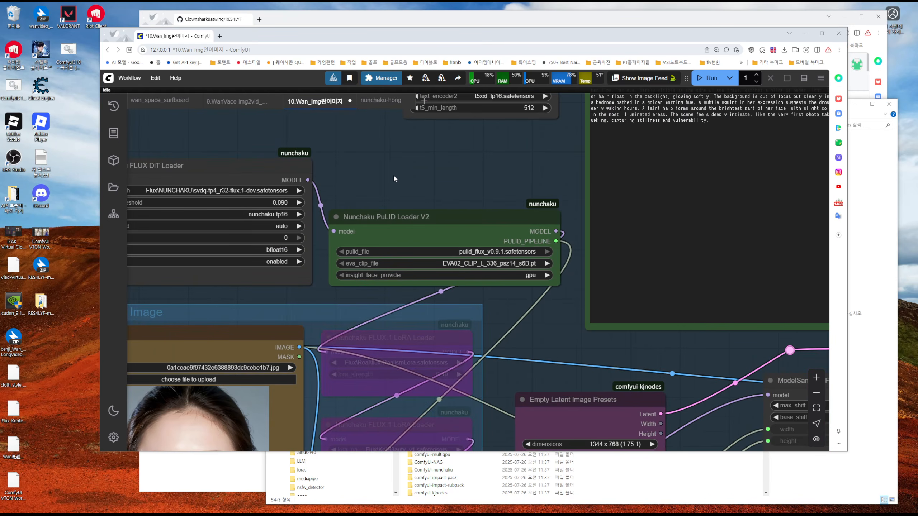
scroll(393, 177, down, 4)
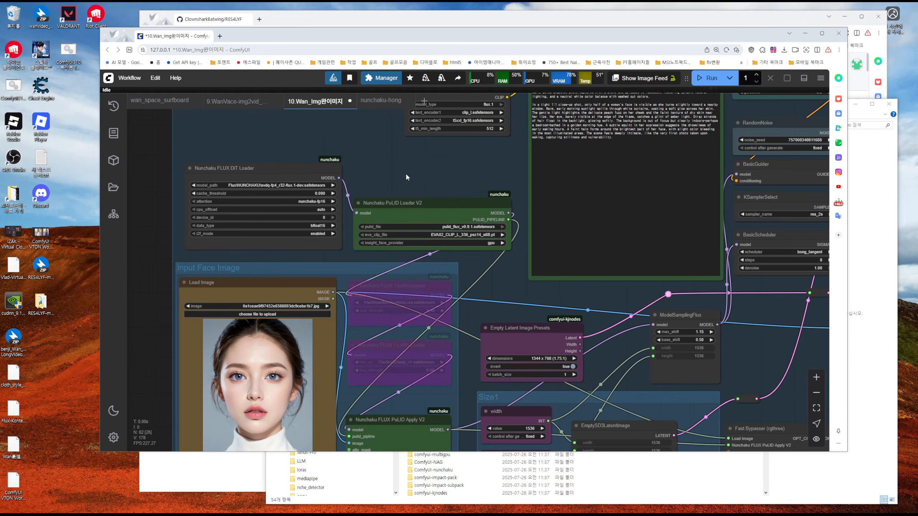
scroll(405, 173, down, 3)
scroll(404, 173, up, 4)
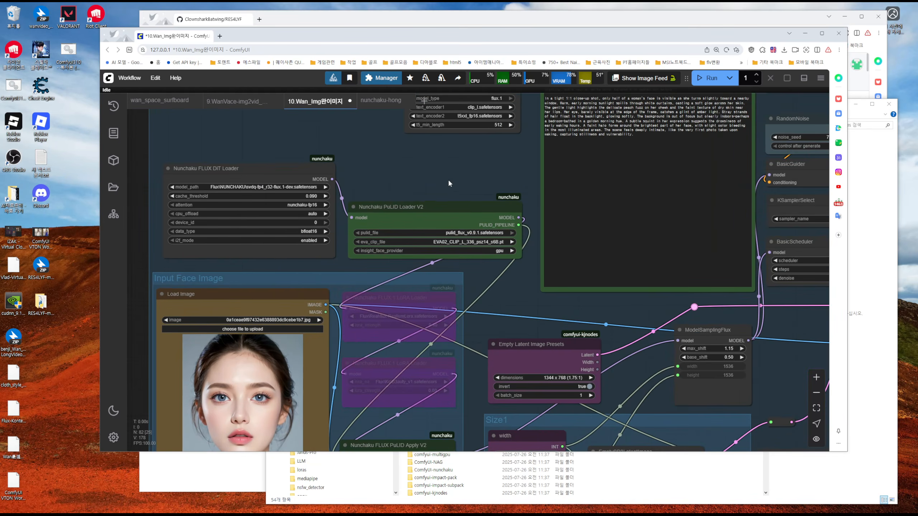
Check the sampler, scheduler and steps in the Nunchaku group's KSamplerSelect and BasicScheduler nodes
drag(448, 183, 373, 173)
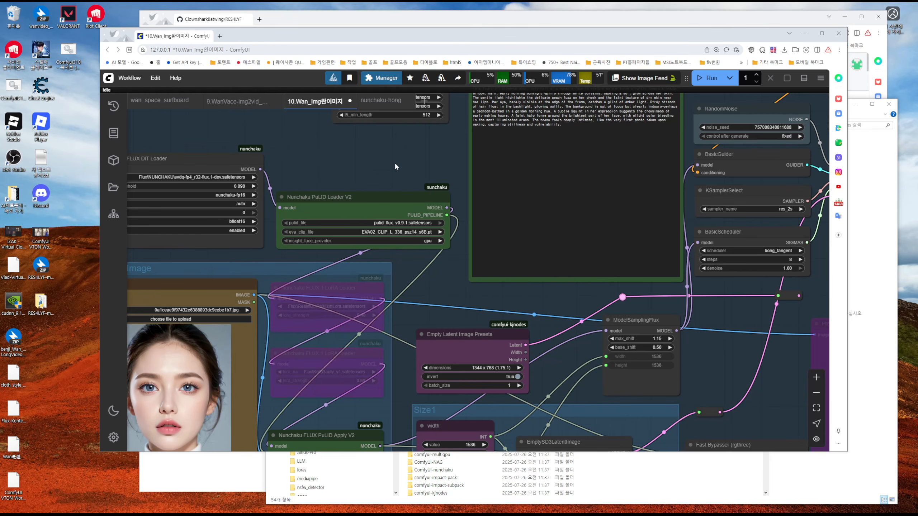
drag(751, 307, 373, 302)
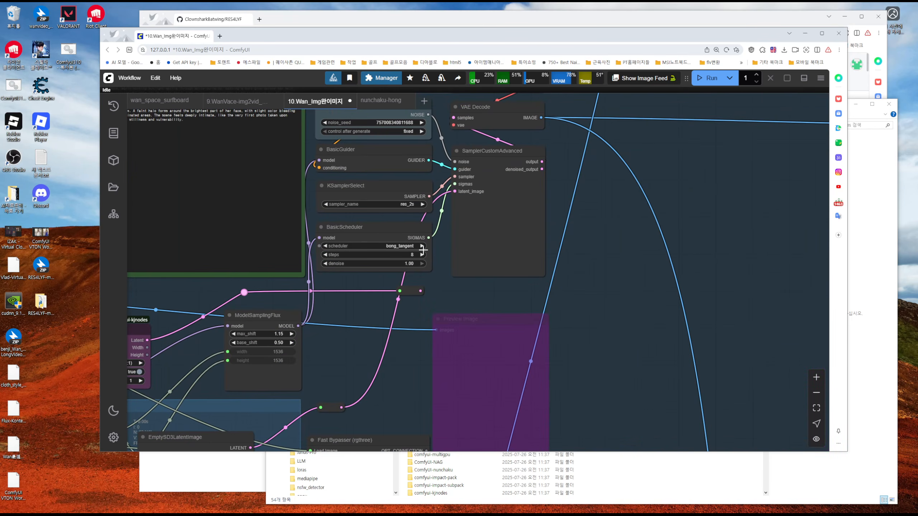
scroll(401, 248, up, 7)
scroll(596, 241, down, 4)
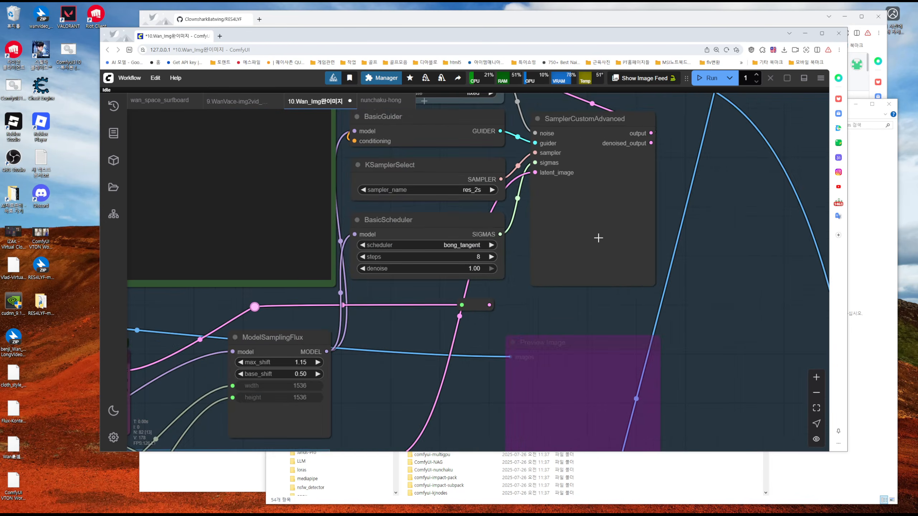
Check the KSamplerSelect and BasicScheduler settings in the other Nunchaku group above, beside its uni_pc/simple note
scroll(598, 238, down, 3)
drag(673, 150, 673, 358)
drag(608, 169, 633, 355)
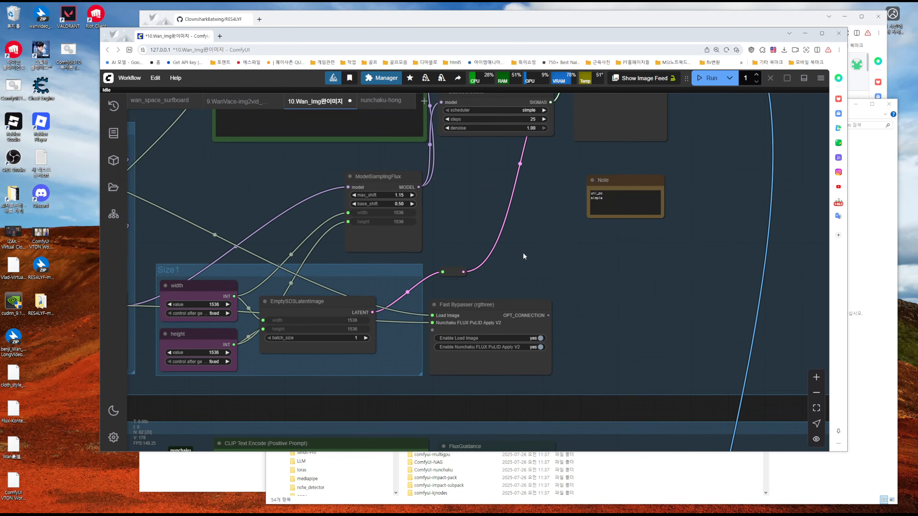
drag(541, 198, 571, 322)
drag(577, 288, 554, 371)
scroll(563, 338, up, 6)
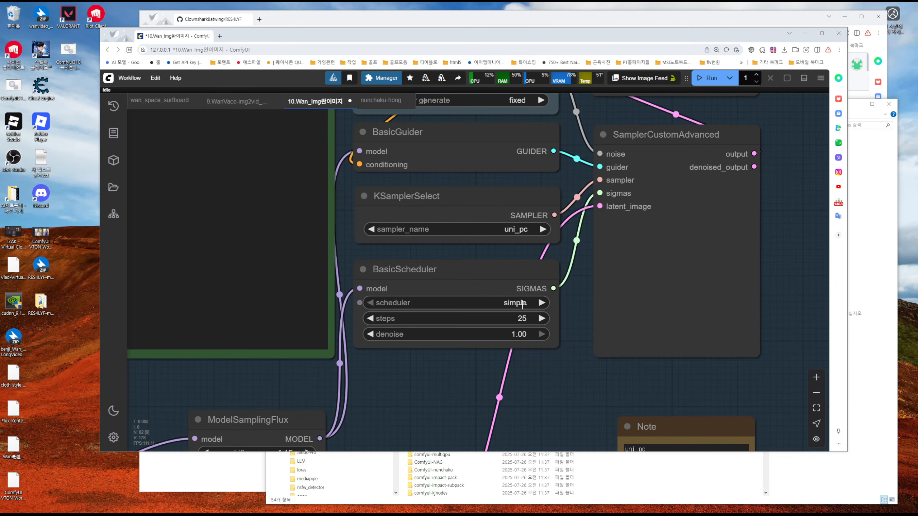
scroll(575, 366, down, 8)
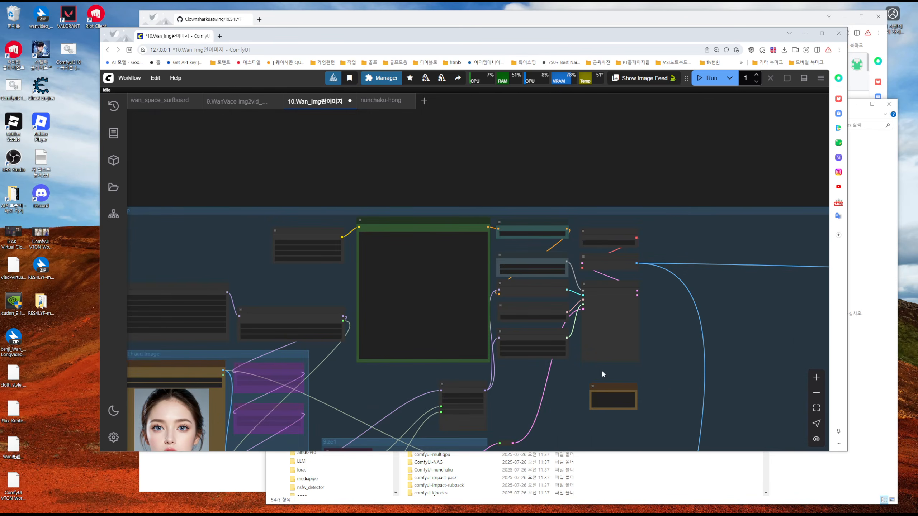
Return to the Wan workflow and view its two portraits together with the two Preview Image portraits beneath them
drag(706, 413, 618, 176)
scroll(648, 279, down, 7)
drag(678, 383, 576, 145)
drag(775, 338, 758, 231)
scroll(759, 231, up, 3)
scroll(759, 231, down, 3)
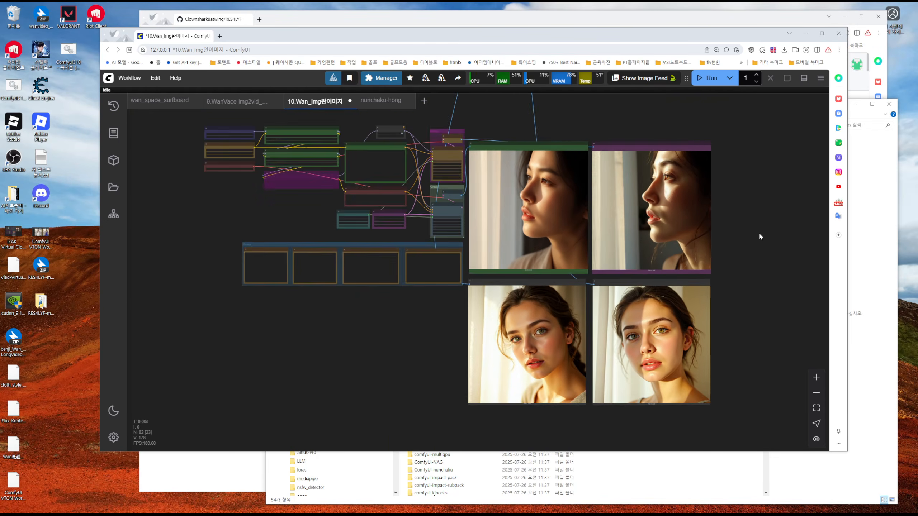
Move the Preview Image node from the Nunchaku group to below the green-framed Wan portrait, aligned with the neighbouring preview
scroll(759, 231, down, 2)
drag(752, 182, 719, 318)
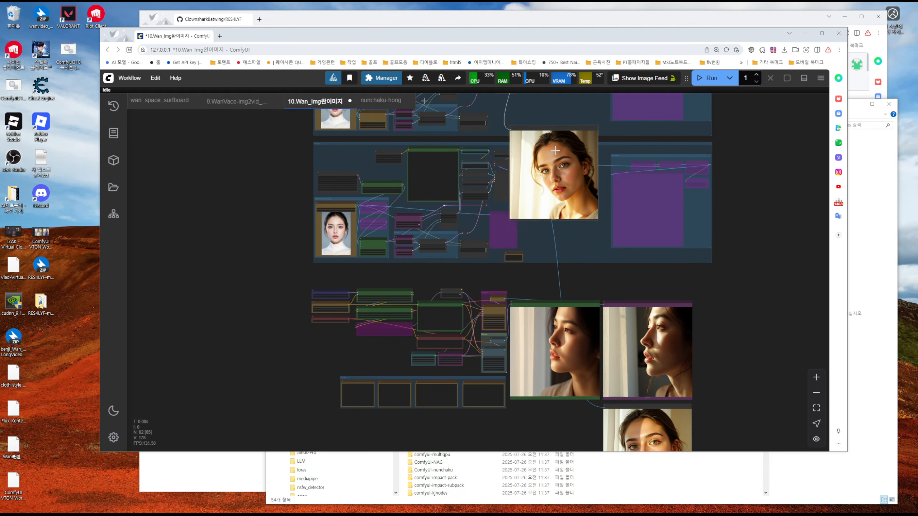
drag(555, 150, 554, 412)
drag(720, 395, 728, 262)
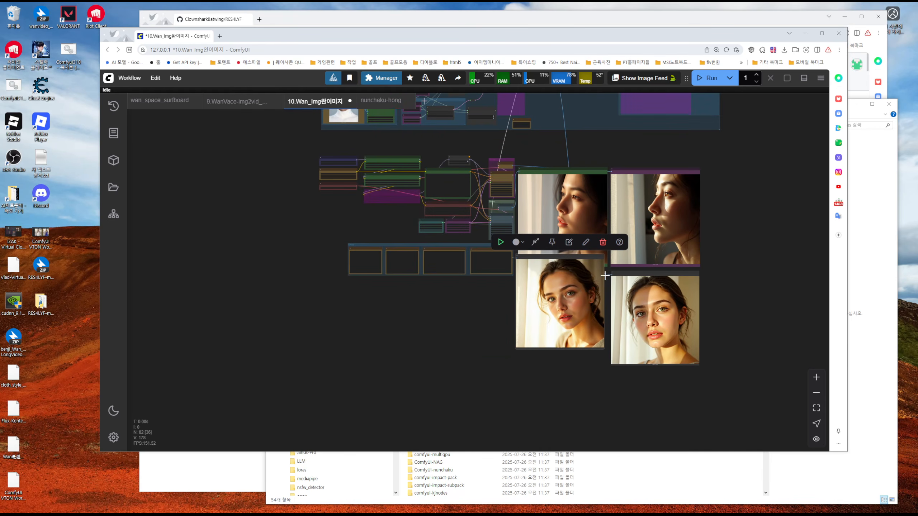
drag(569, 275, 570, 293)
Maximize the ComfyUI window and examine the facial detail of the green-framed Wan portrait next to the purple-framed one
scroll(761, 276, up, 5)
drag(157, 306, 291, 311)
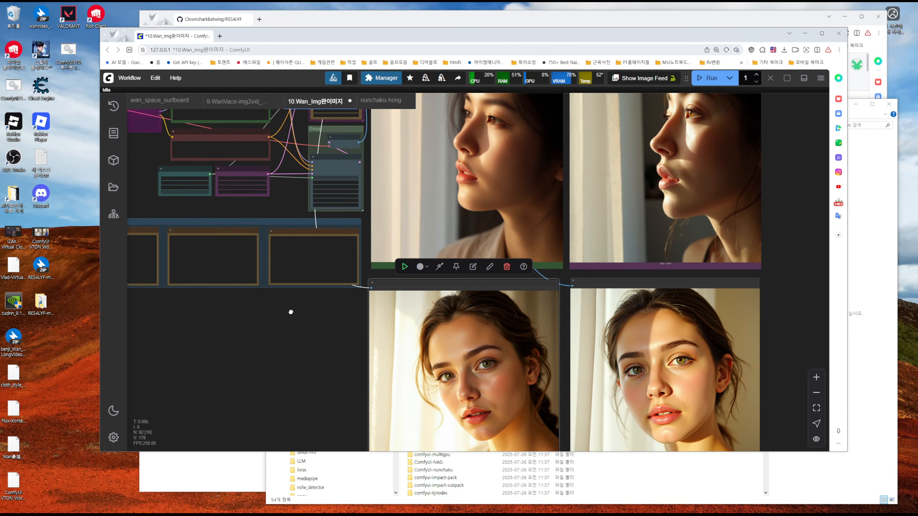
scroll(452, 188, up, 4)
scroll(448, 202, up, 2)
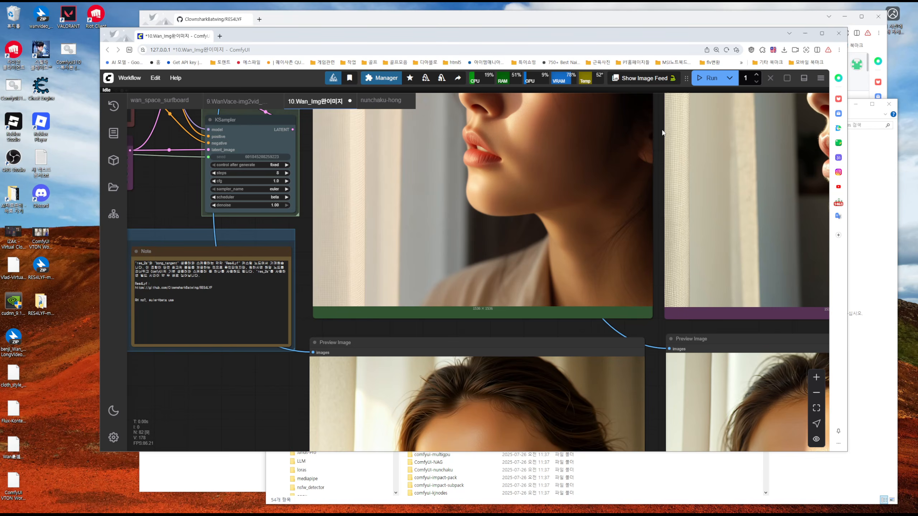
drag(662, 132, 659, 265)
click(821, 33)
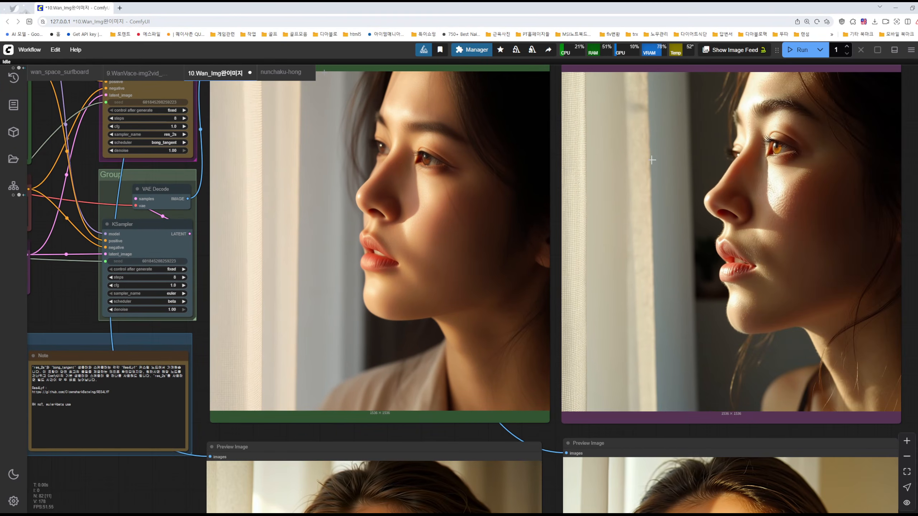
drag(556, 180, 566, 214)
scroll(444, 224, up, 5)
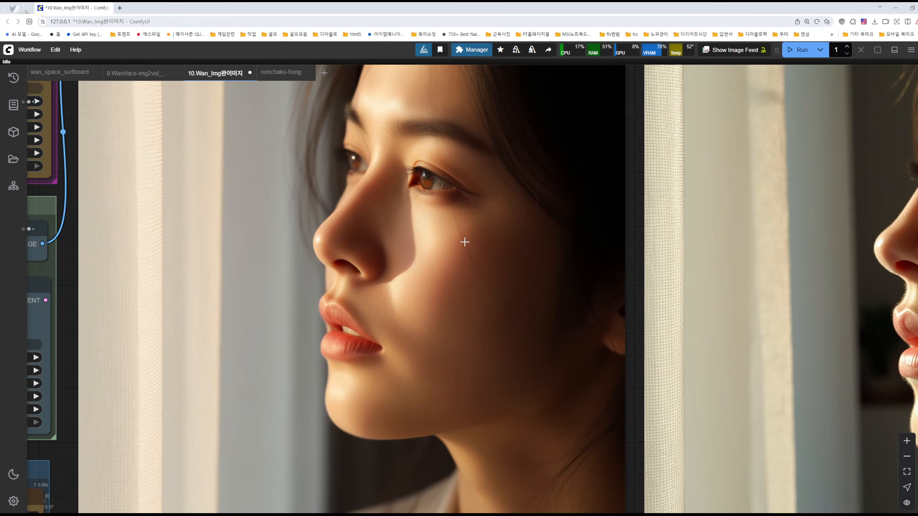
scroll(466, 242, down, 6)
Compare the skin texture and lighting of the two Nunchaku portraits in the lower Preview Image nodes
drag(564, 262, 621, 53)
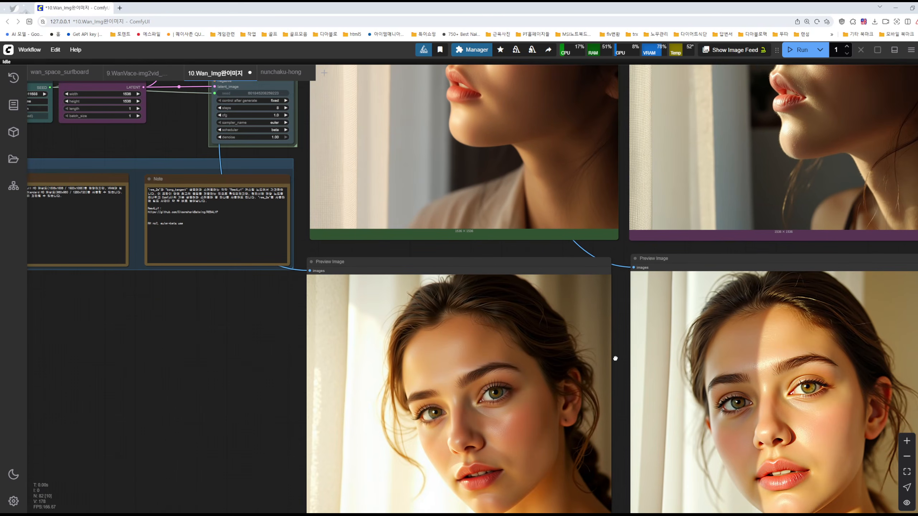
drag(613, 357, 615, 294)
scroll(481, 368, up, 4)
scroll(507, 378, up, 2)
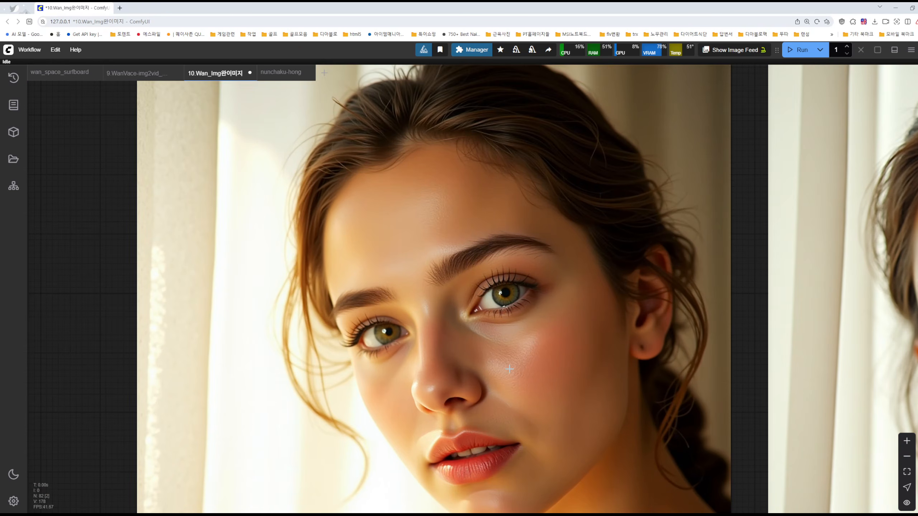
scroll(541, 369, down, 3)
scroll(540, 362, up, 1)
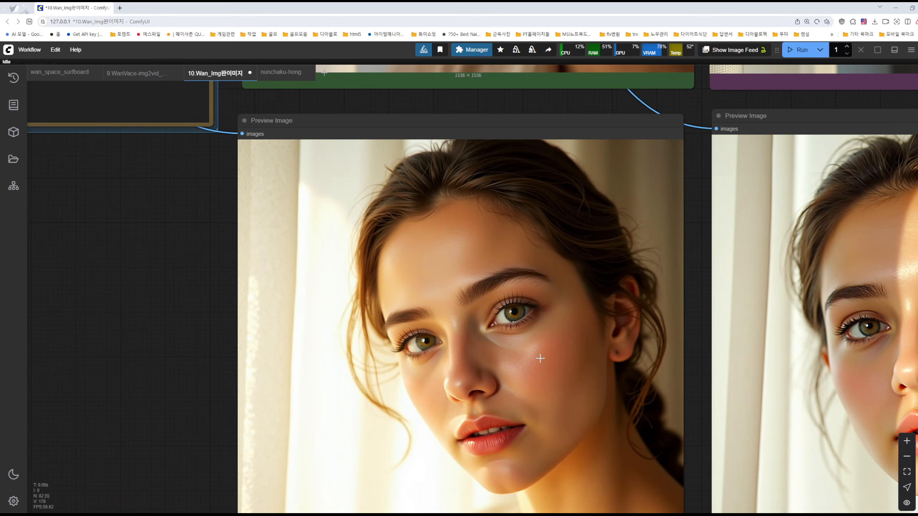
drag(700, 290, 466, 291)
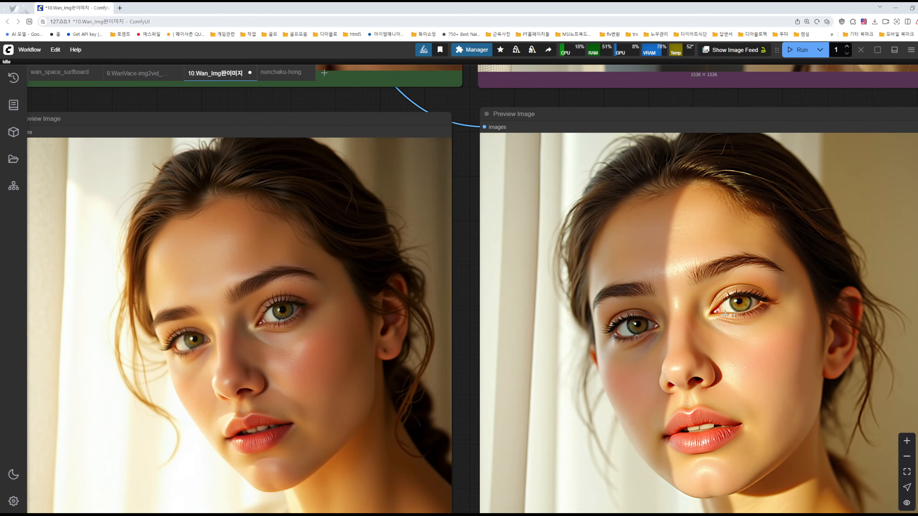
Return to the two Wan portraits and inspect the cheek and skin texture of the green-framed one up close
scroll(429, 336, up, 10)
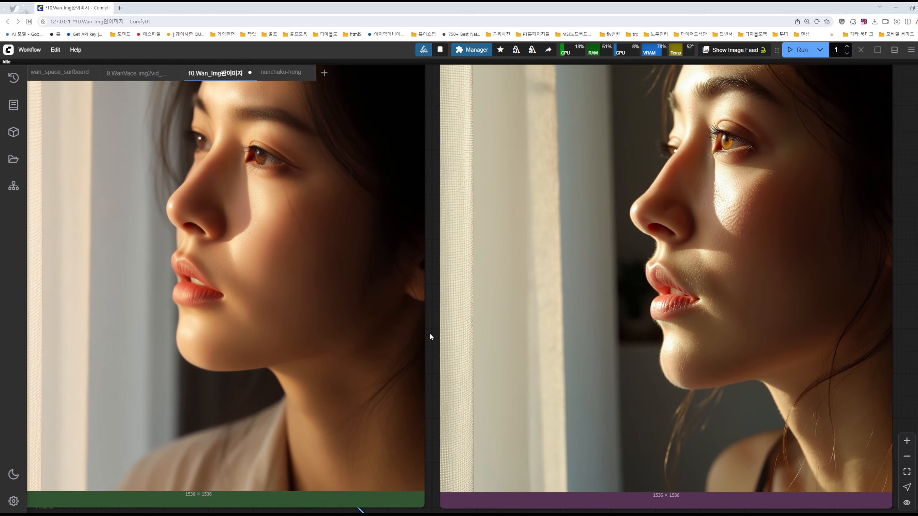
drag(434, 222, 462, 239)
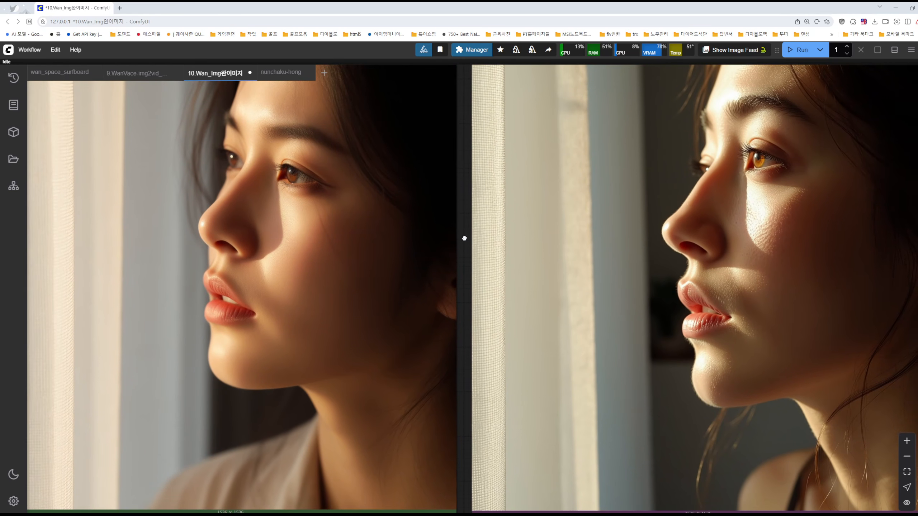
scroll(237, 240, up, 6)
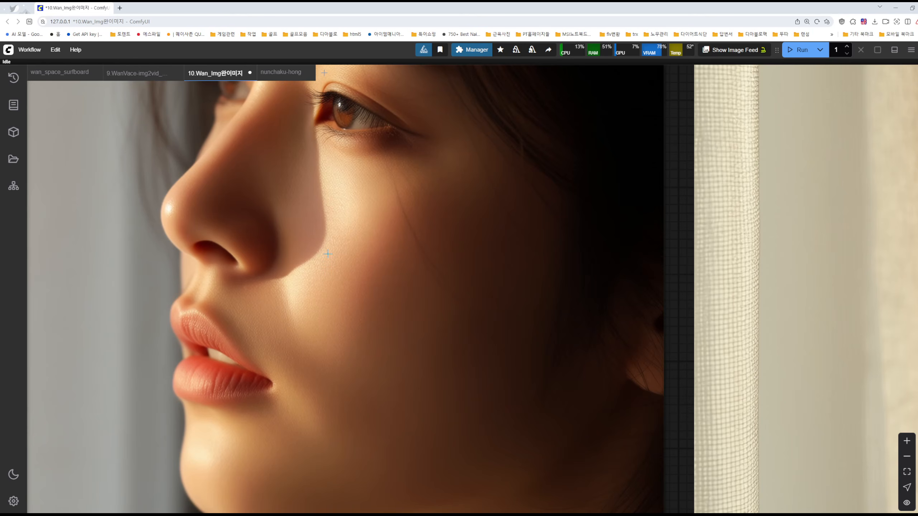
Compare the two Wan portraits side by side and inspect the purple-framed one's skin texture around the cheek, nose and lips
scroll(328, 254, down, 7)
drag(503, 264, 416, 264)
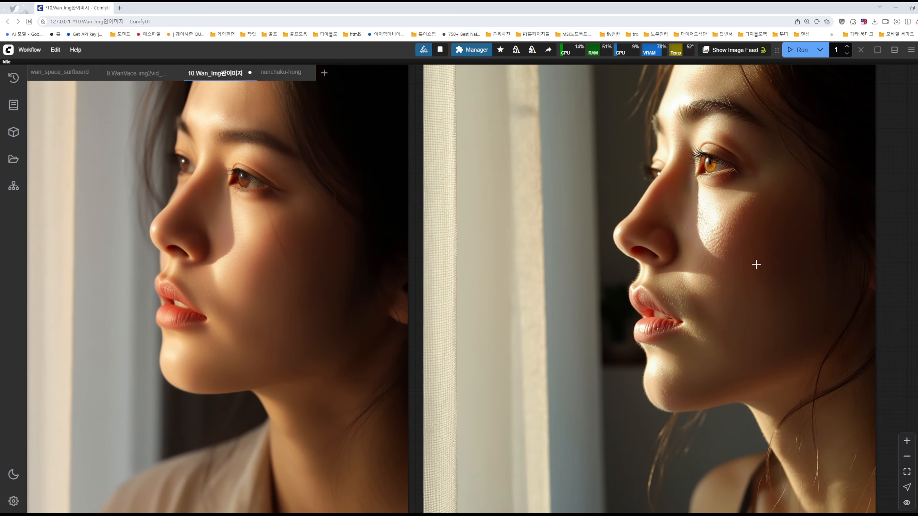
scroll(755, 264, up, 5)
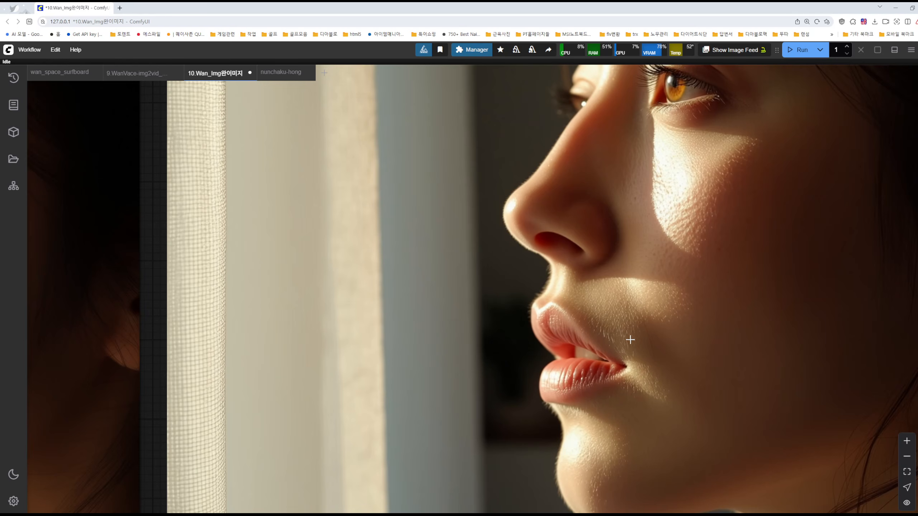
scroll(614, 315, up, 4)
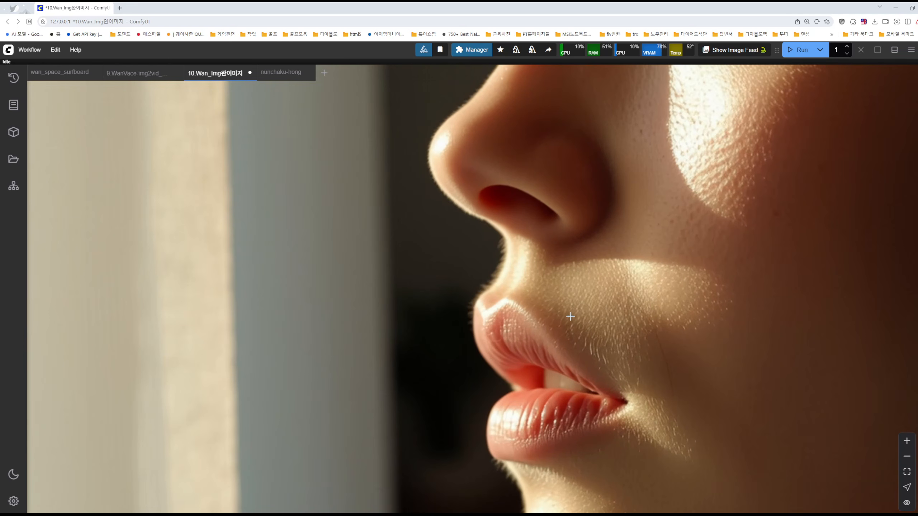
scroll(576, 318, up, 3)
scroll(707, 192, down, 5)
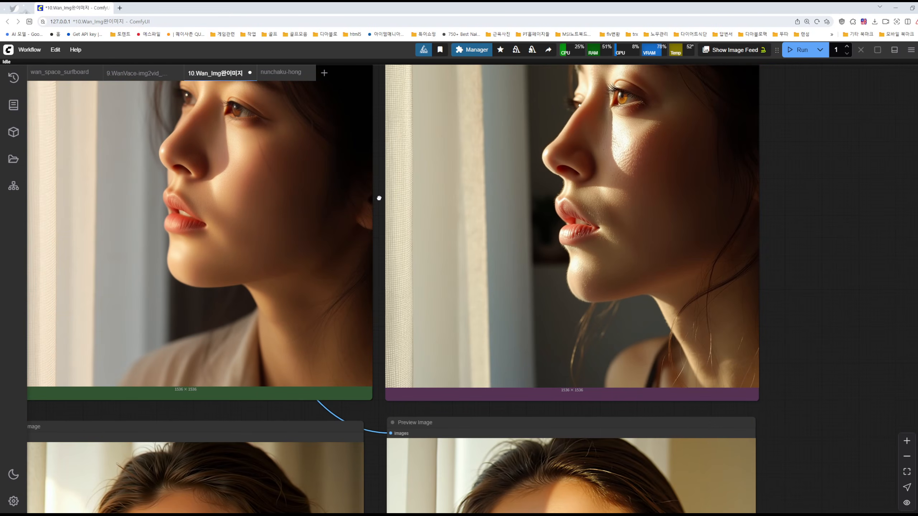
scroll(480, 168, down, 5)
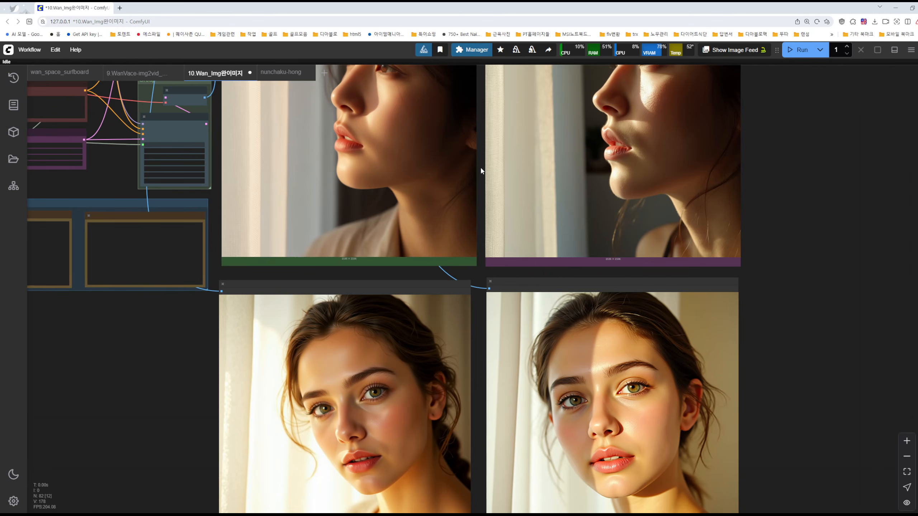
Examine the Nunchaku FLUX groups above the Wan workflow, including their model loaders, face image inputs and positive prompt
drag(481, 168, 671, 374)
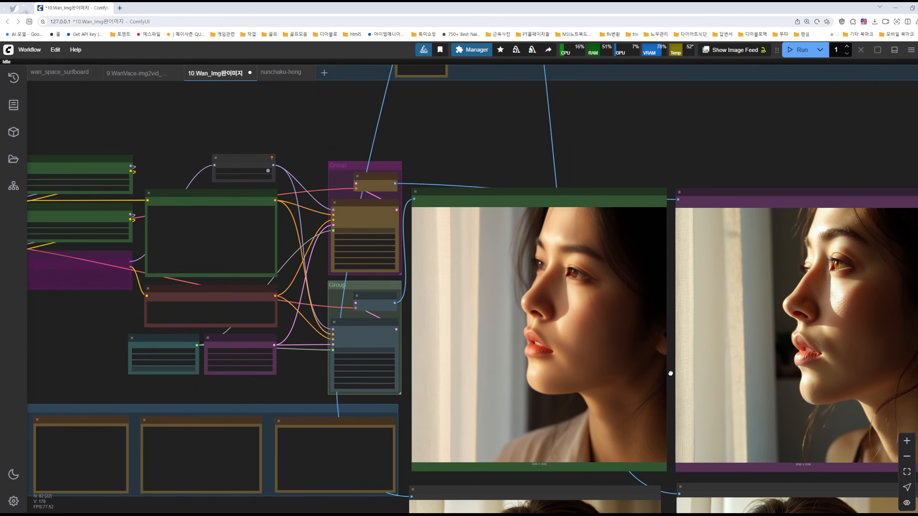
drag(429, 150, 687, 241)
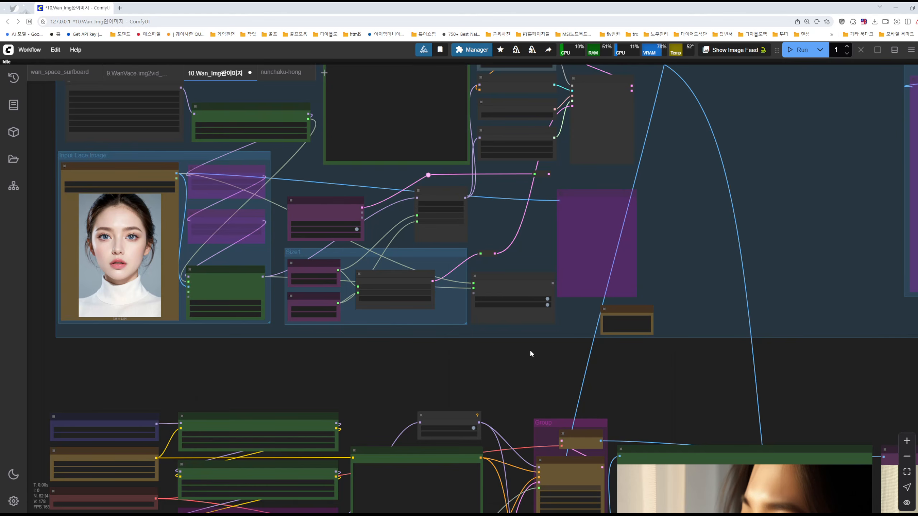
drag(469, 384, 595, 357)
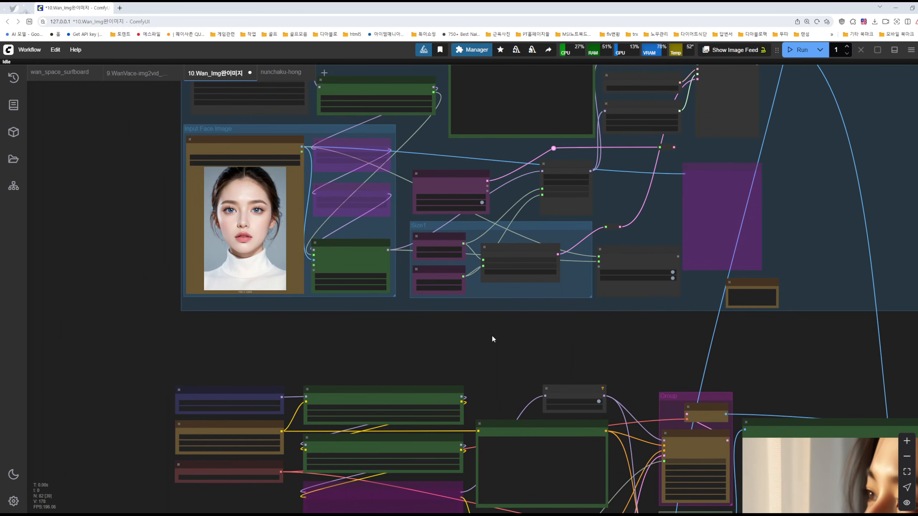
drag(523, 337, 509, 396)
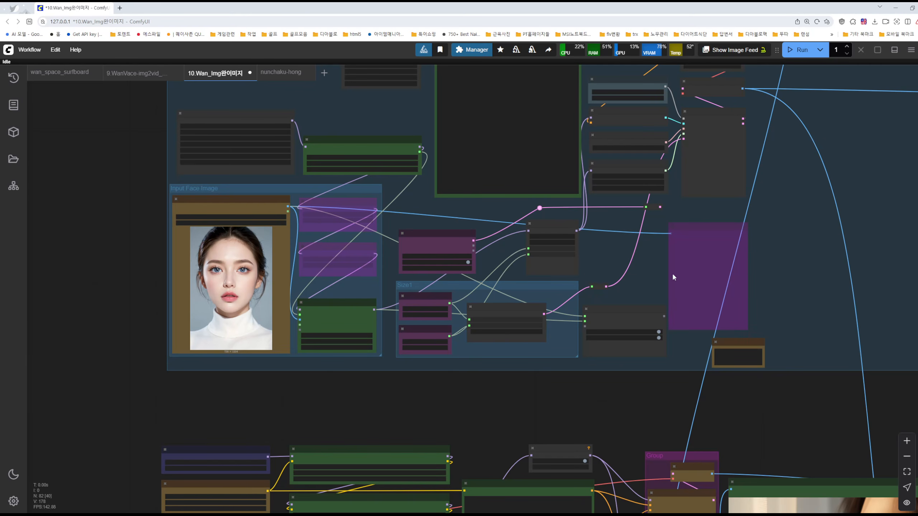
drag(806, 246, 785, 361)
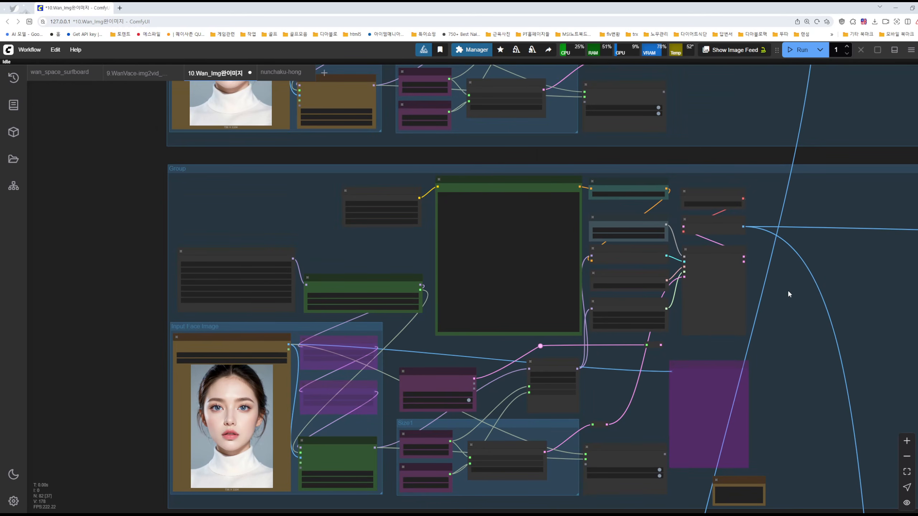
drag(788, 292, 773, 327)
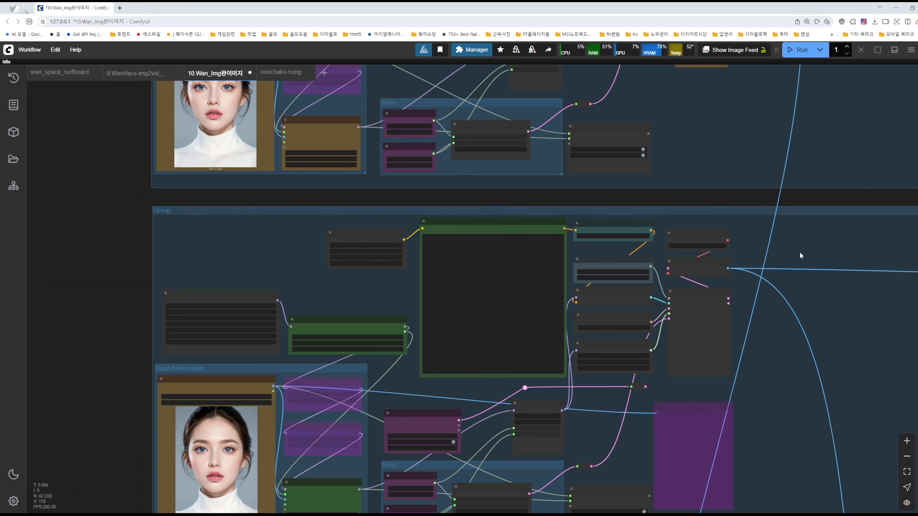
scroll(724, 172, up, 5)
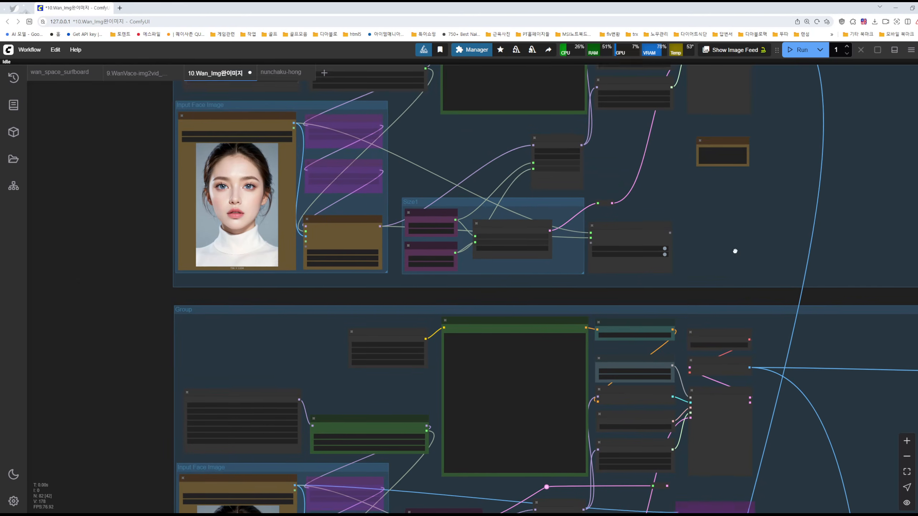
scroll(471, 225, up, 6)
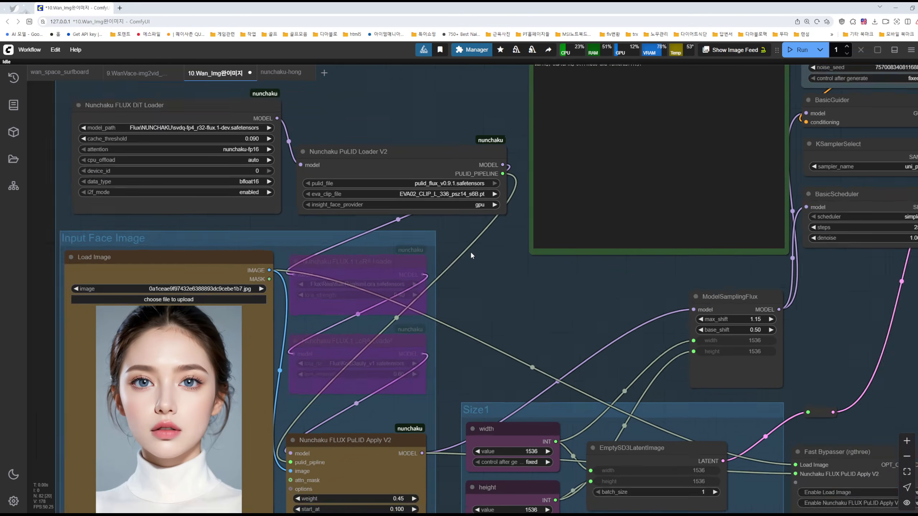
scroll(413, 343, down, 5)
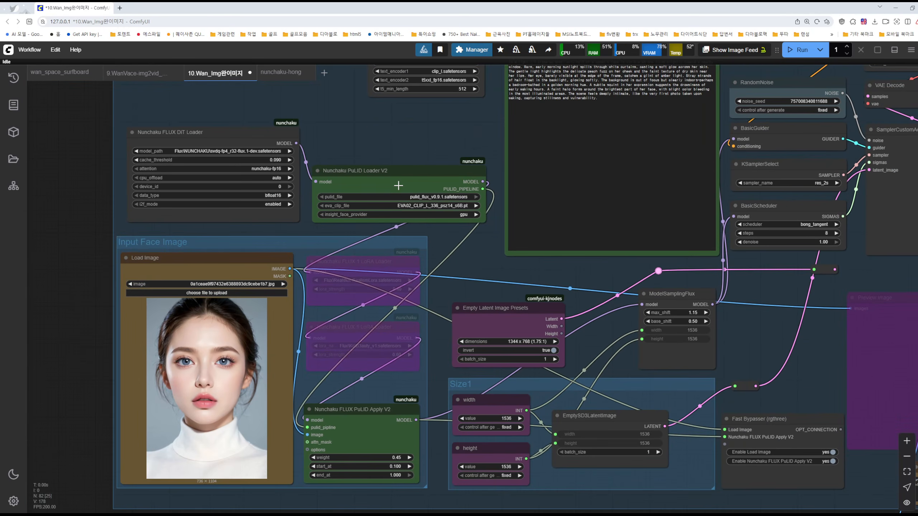
Point out the Nunchaku PuLID Loader V2 and Nunchaku FLUX PuLID Apply V2 nodes in the lower group, and clear the selection
click(399, 185)
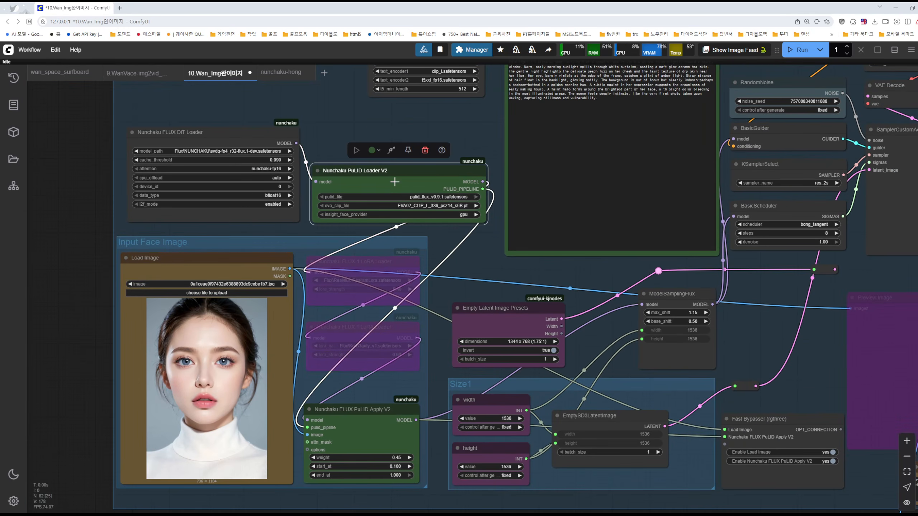
shift+click(318, 428)
drag(318, 428, 362, 407)
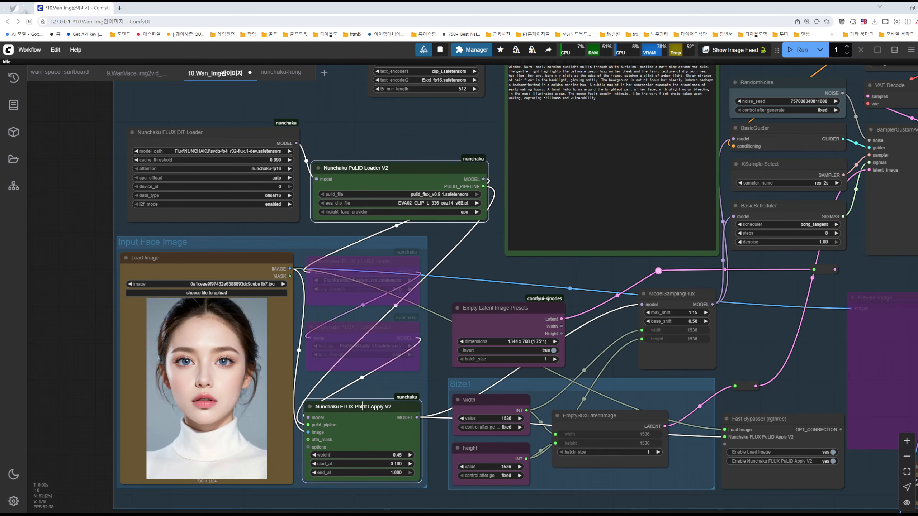
click(514, 275)
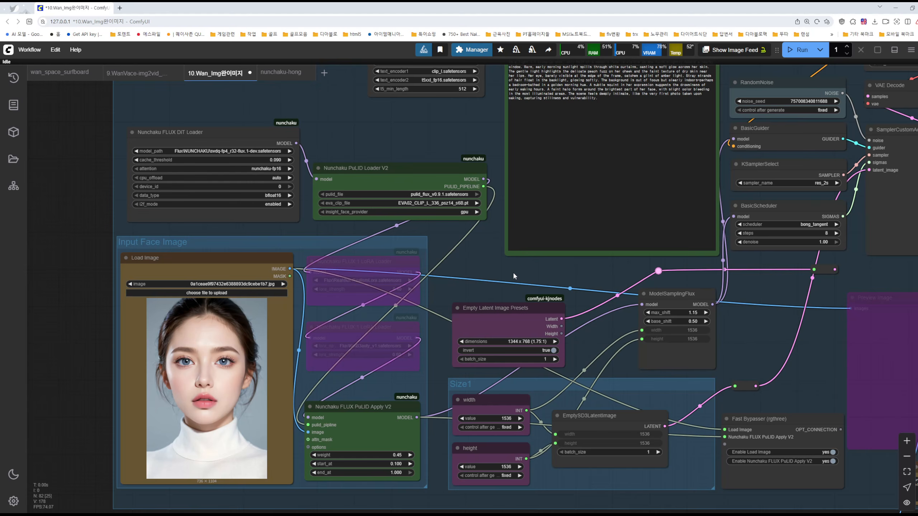
Review the ComfyUI custom_nodes folder in File Explorer, minimize it, and briefly open and close ComfyUI Manager
key(alt+Tab)
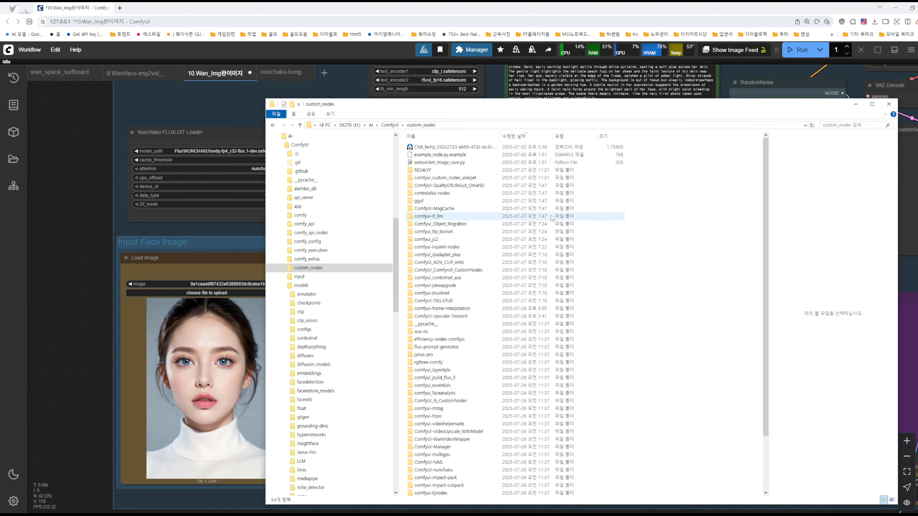
click(856, 104)
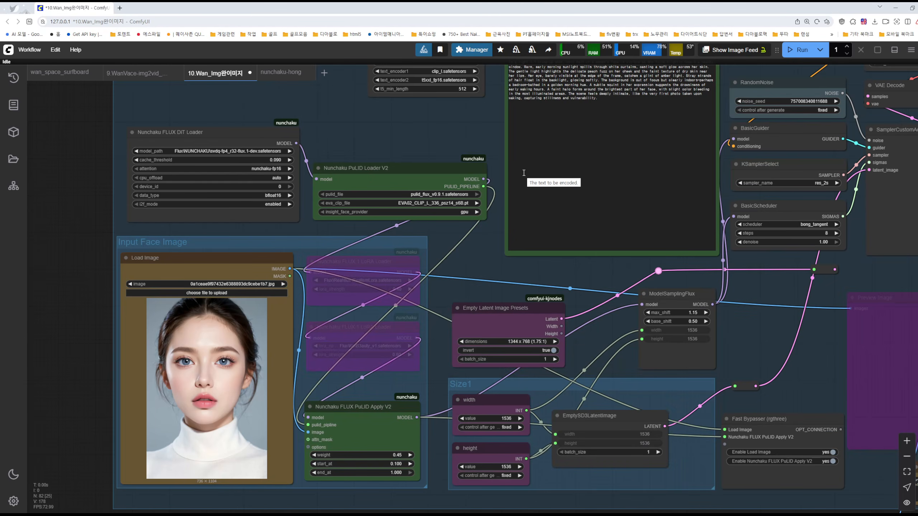
click(473, 50)
click(487, 373)
Check the Nunchaku workflow for missing custom nodes in ComfyUI Manager and return to the manager's main dialog
scroll(426, 206, down, 2)
scroll(770, 402, down, 3)
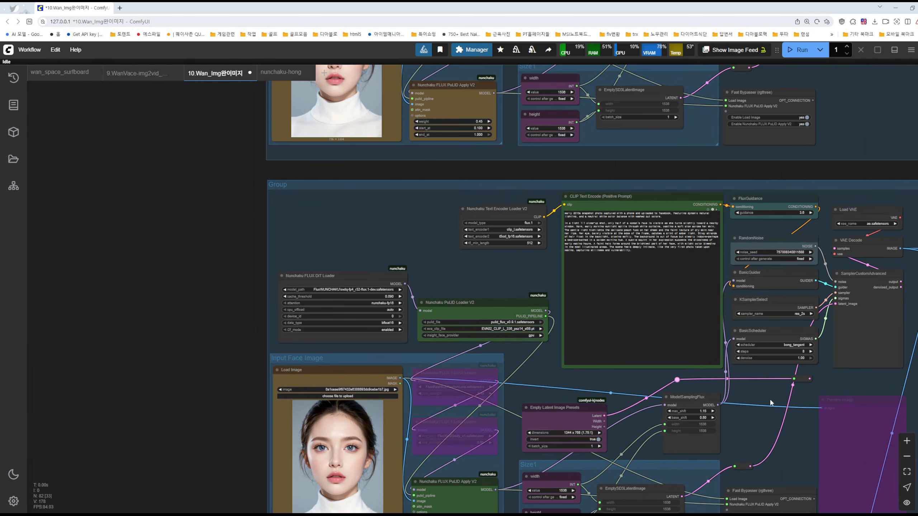
scroll(770, 400, down, 2)
scroll(548, 295, up, 6)
drag(548, 295, 405, 258)
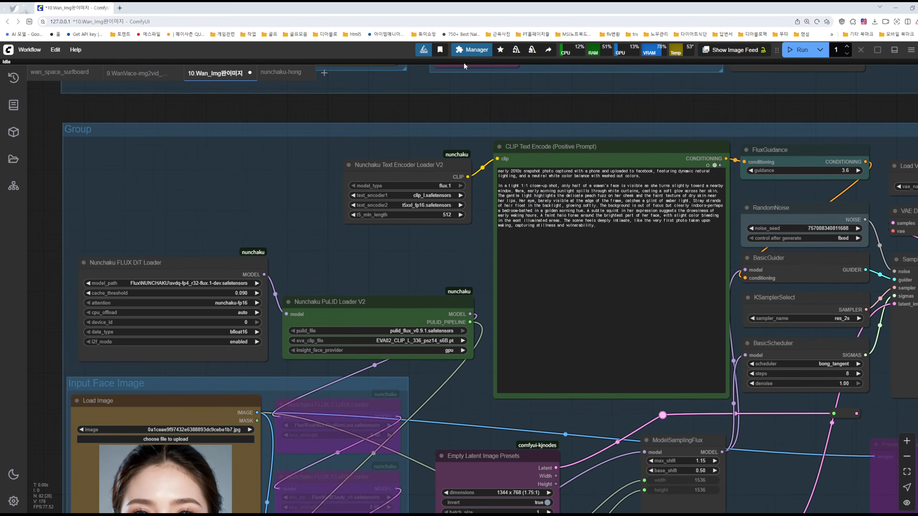
click(470, 51)
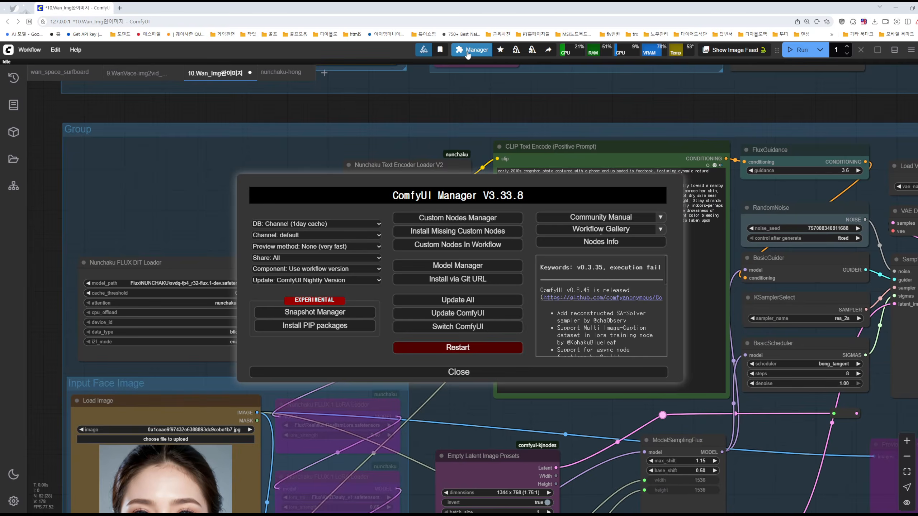
click(449, 236)
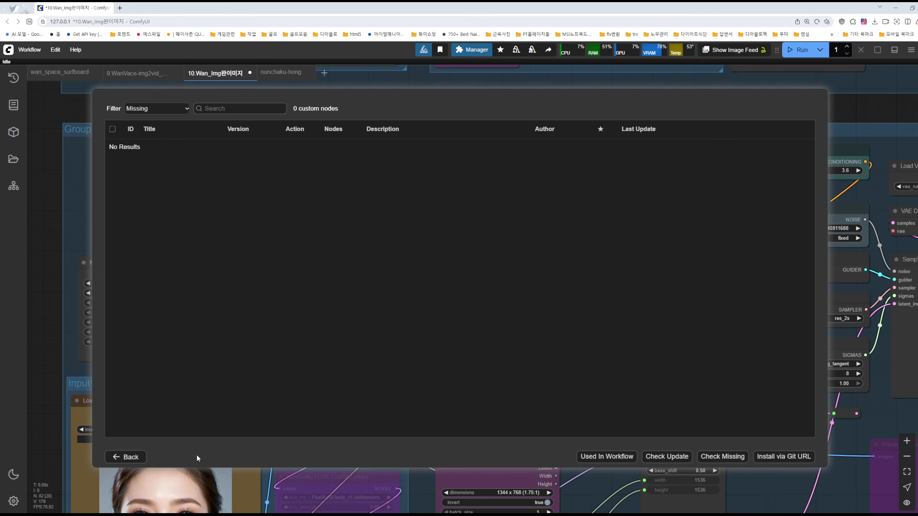
click(125, 457)
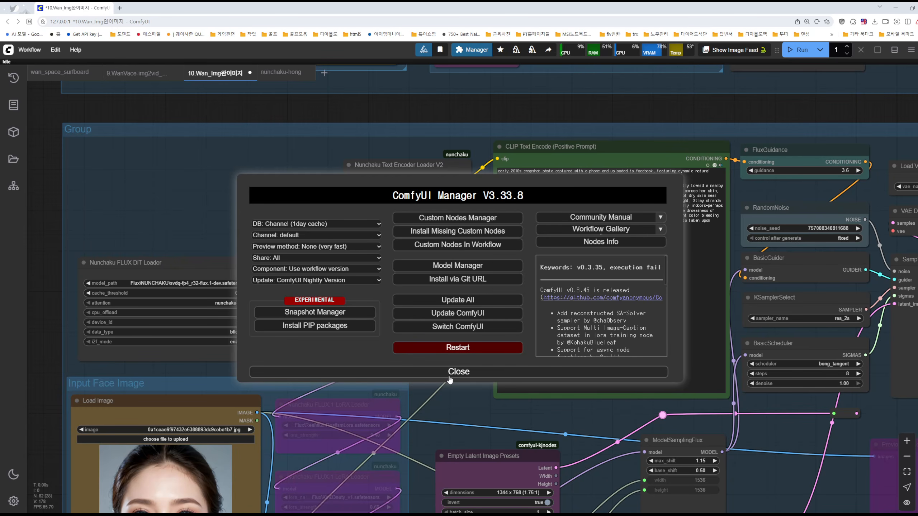
List the custom nodes used in the workflow, select all of them, and close ComfyUI Manager without applying any action
click(448, 245)
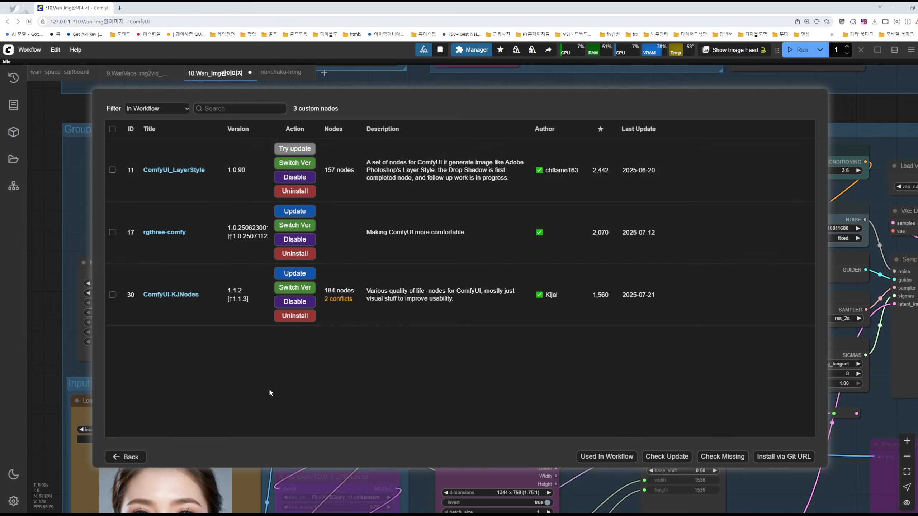
click(112, 129)
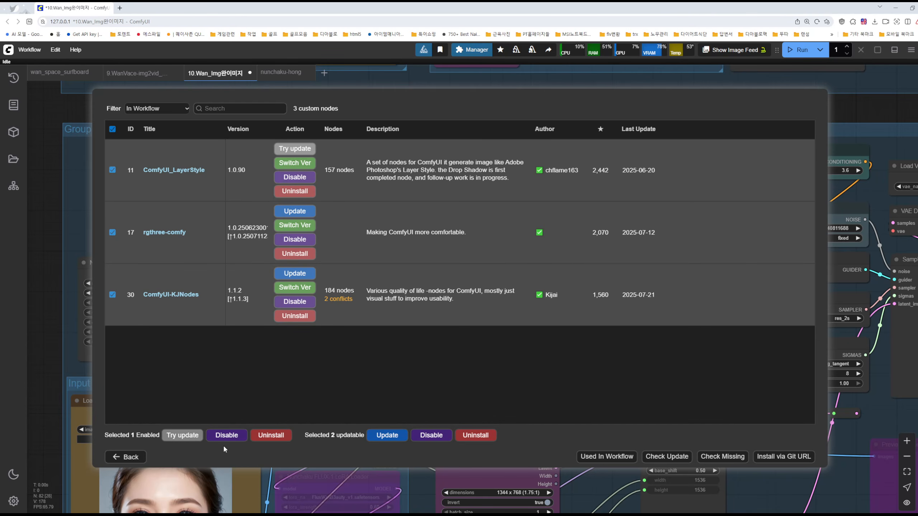
click(125, 457)
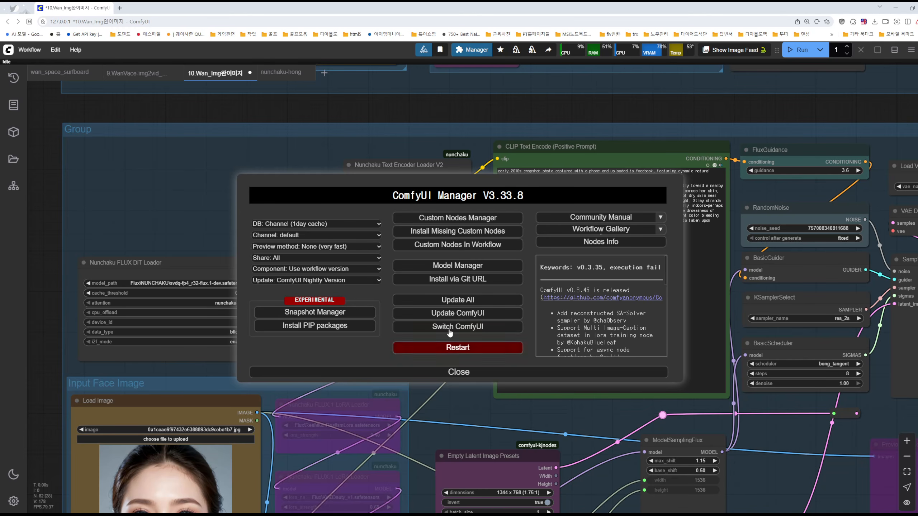
click(463, 373)
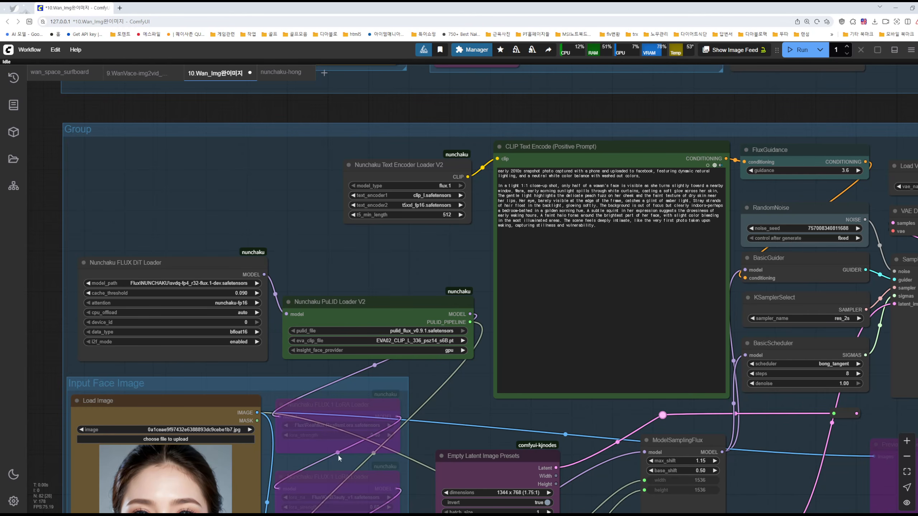
View the custom_nodes folder again, minimize it, and look over both Nunchaku groups down to the sampler and scheduler nodes
click(398, 515)
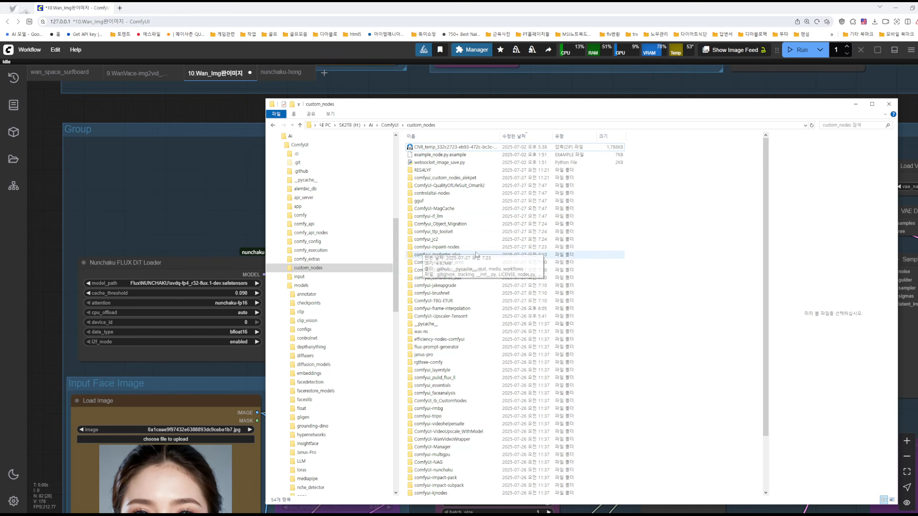
click(855, 104)
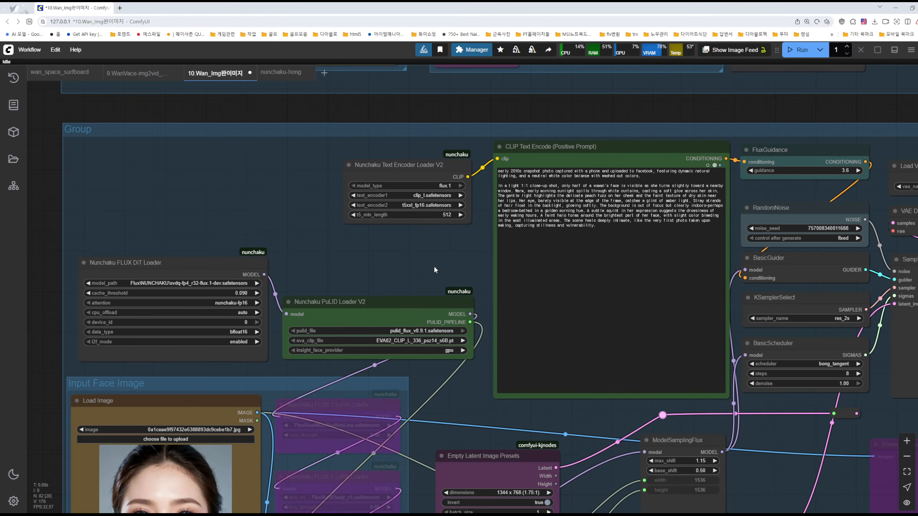
drag(433, 266, 510, 297)
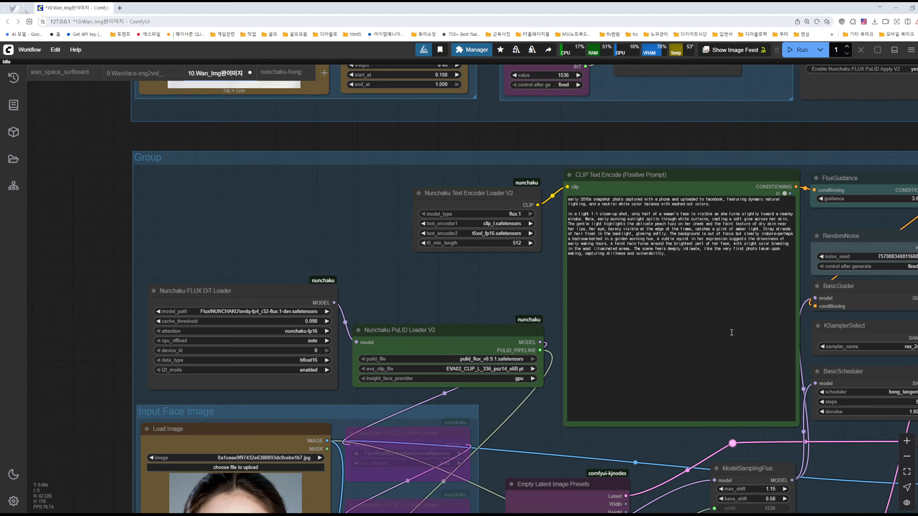
drag(803, 137, 712, 241)
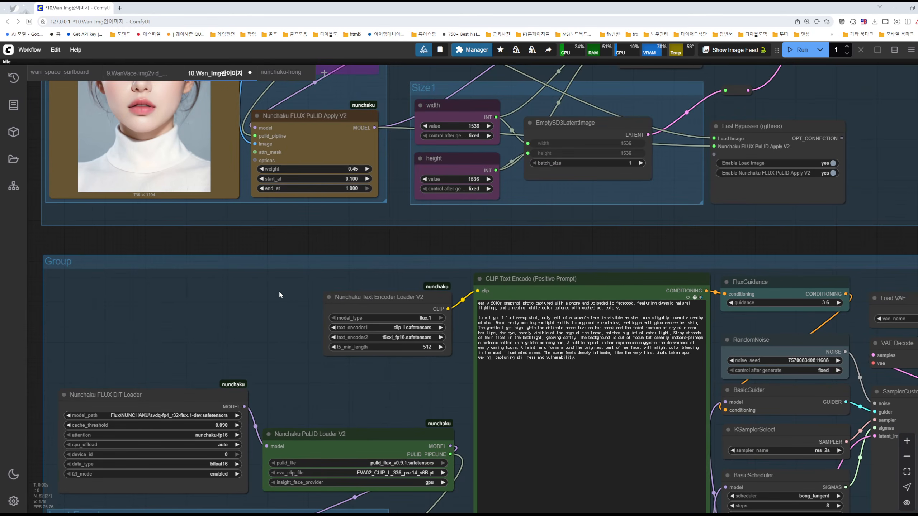
scroll(297, 297, down, 6)
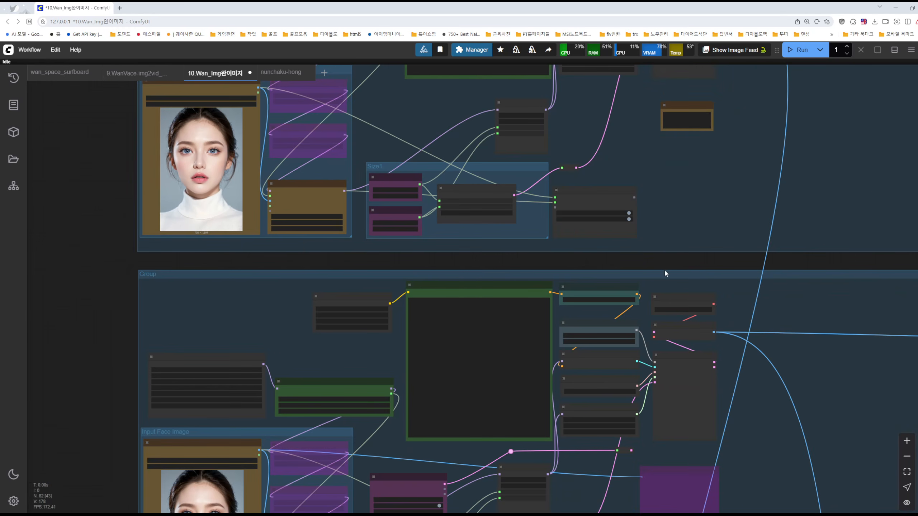
scroll(665, 269, up, 4)
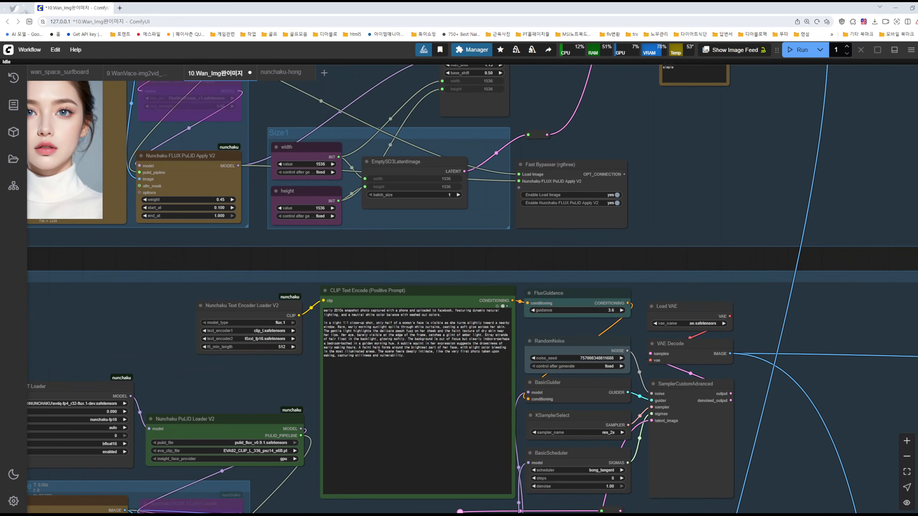
Switch to the Notepad list of viewer questions and highlight item 3 about 20-minute generation times on a 3080 10g
key(alt+Tab)
drag(261, 156, 505, 195)
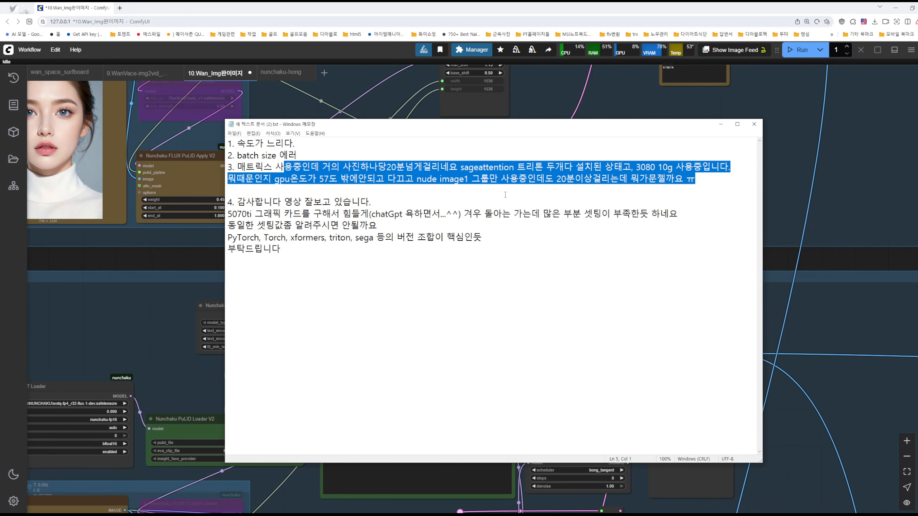
Frame question 4 in the Notepad list in red, circle 5070ti, and underline the remark about many settings being insufficient
drag(369, 167, 517, 190)
click(484, 237)
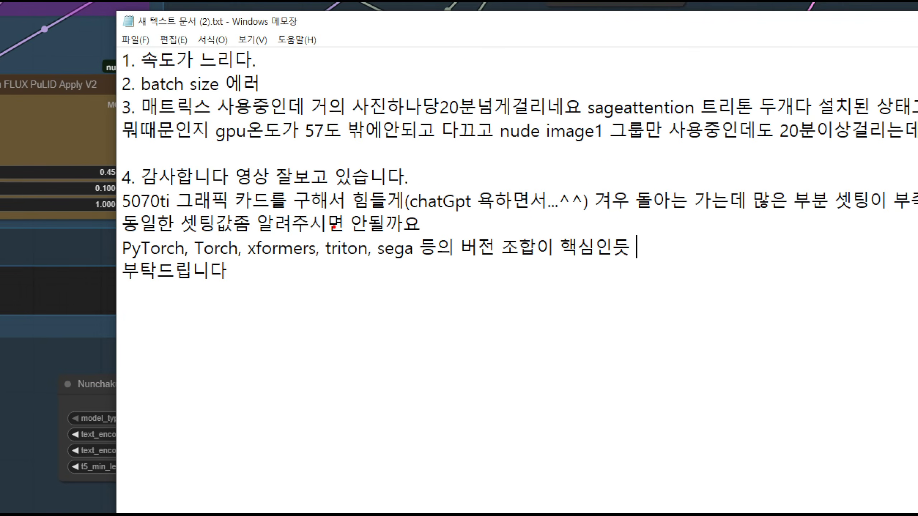
mouse_move(94, 177)
mouse_down()
mouse_move(891, 279)
mouse_move(917, 300)
mouse_up()
mouse_move(123, 213)
mouse_down()
mouse_move(183, 194)
mouse_move(111, 211)
mouse_move(155, 217)
mouse_up()
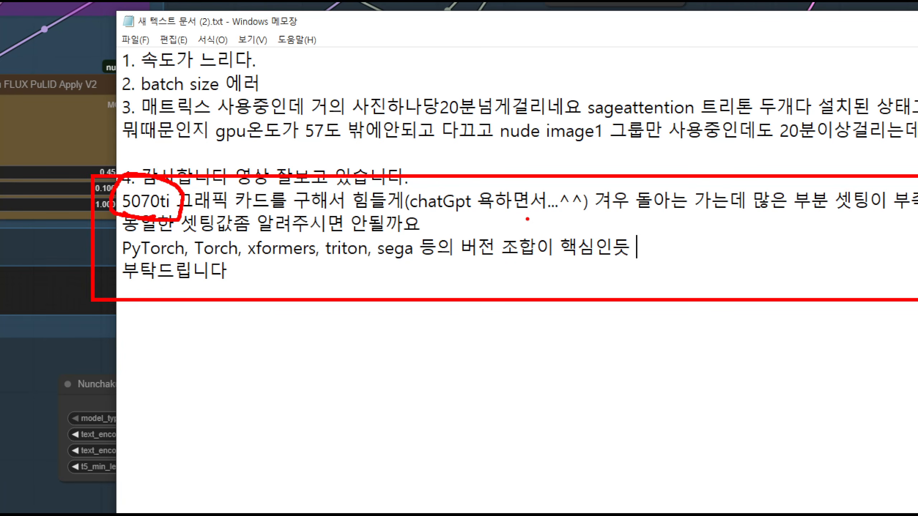
mouse_move(550, 216)
mouse_down()
mouse_move(628, 223)
mouse_move(865, 198)
mouse_move(798, 185)
mouse_up()
Circle PyTorch, Torch, xformers, triton, sega and 핵심인듯 in red, link them with curves, and exit the annotation view
mouse_move(206, 292)
mouse_down()
mouse_move(149, 312)
mouse_move(119, 222)
mouse_move(219, 268)
mouse_up()
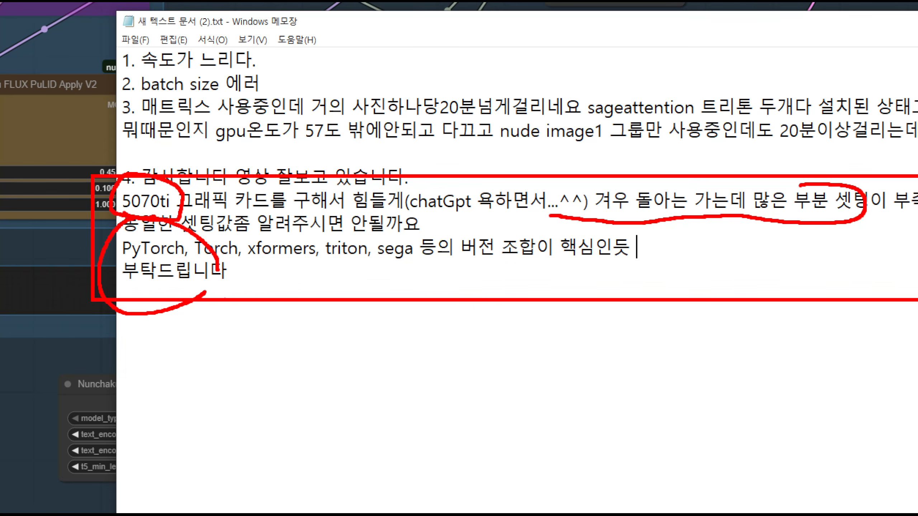
mouse_move(219, 316)
mouse_down()
mouse_move(230, 237)
mouse_move(185, 316)
mouse_up()
mouse_move(305, 282)
mouse_down()
mouse_move(286, 210)
mouse_move(267, 282)
mouse_up()
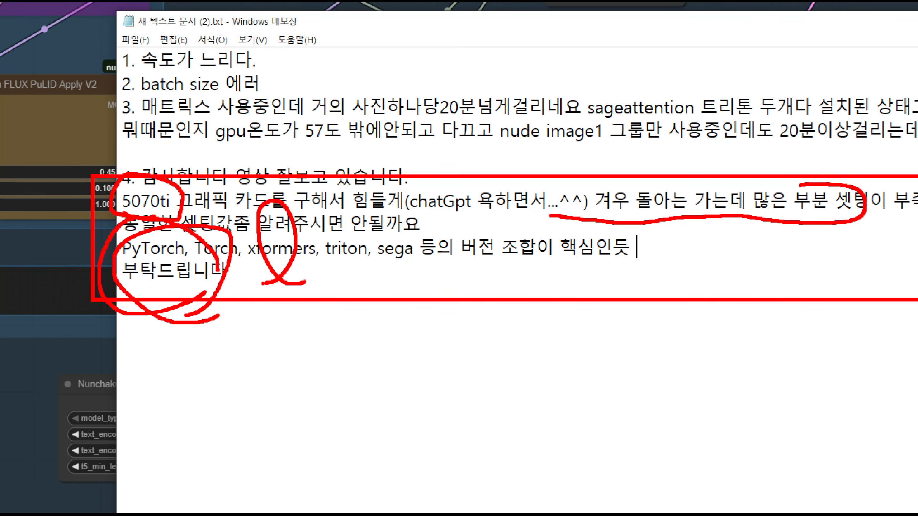
mouse_move(420, 296)
mouse_down()
mouse_move(328, 262)
mouse_move(348, 289)
mouse_up()
mouse_move(448, 290)
mouse_down()
mouse_move(439, 201)
mouse_move(448, 303)
mouse_up()
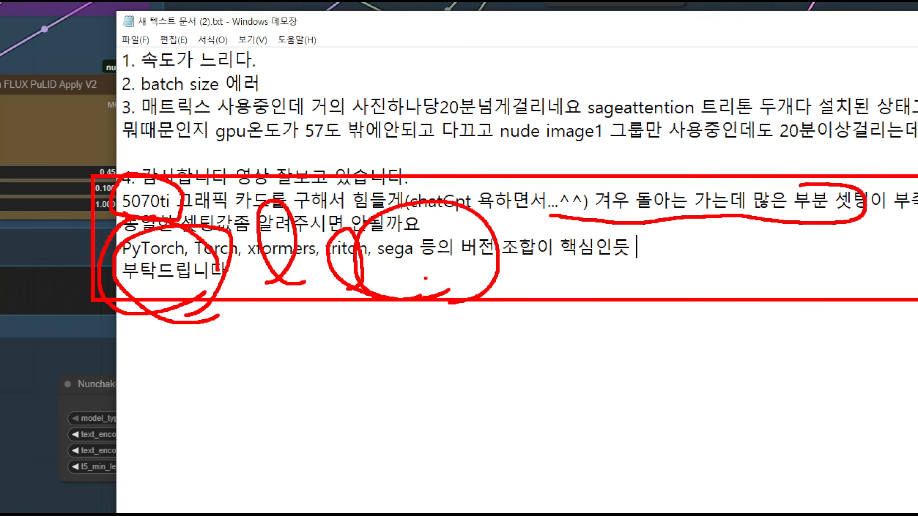
mouse_move(165, 330)
mouse_down()
mouse_move(370, 384)
mouse_move(431, 308)
mouse_up()
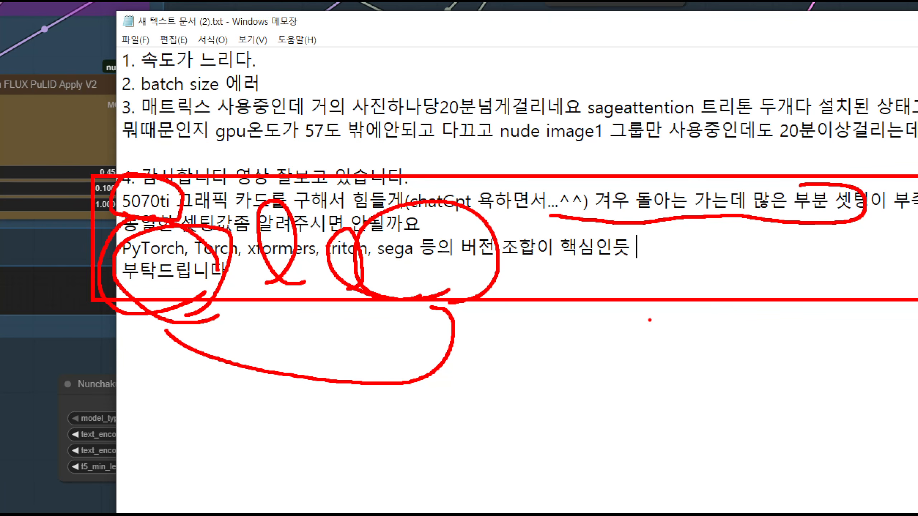
mouse_move(651, 295)
mouse_down()
mouse_move(598, 219)
mouse_move(539, 270)
mouse_move(595, 310)
mouse_up()
drag(267, 328, 582, 355)
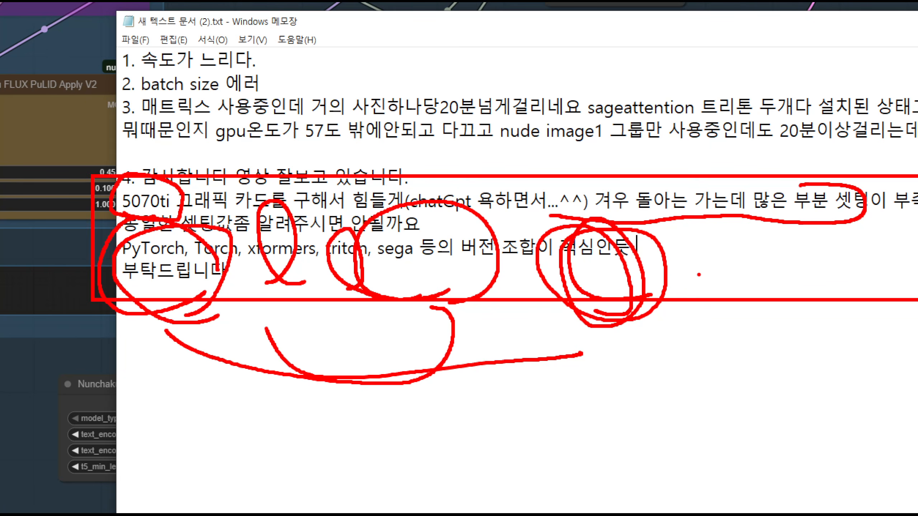
key(Escape)
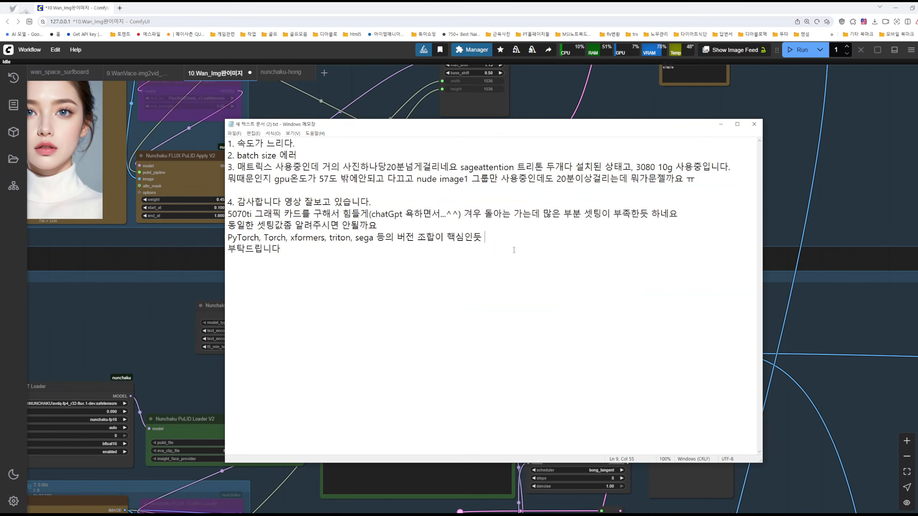
Minimize Notepad and examine the Nunchaku PuLID Loader V2, FLUX PuLID Apply V2 and surrounding nodes in the ComfyUI workflow
click(720, 125)
drag(408, 116, 563, 93)
drag(433, 357, 412, 143)
click(386, 185)
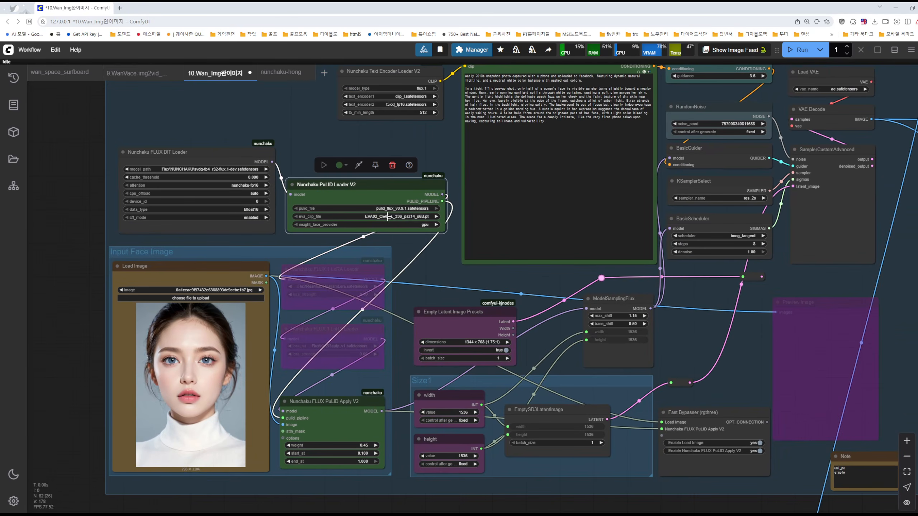
shift+click(339, 398)
mouse_move(335, 404)
mouse_down()
mouse_move(424, 363)
mouse_move(335, 401)
mouse_up()
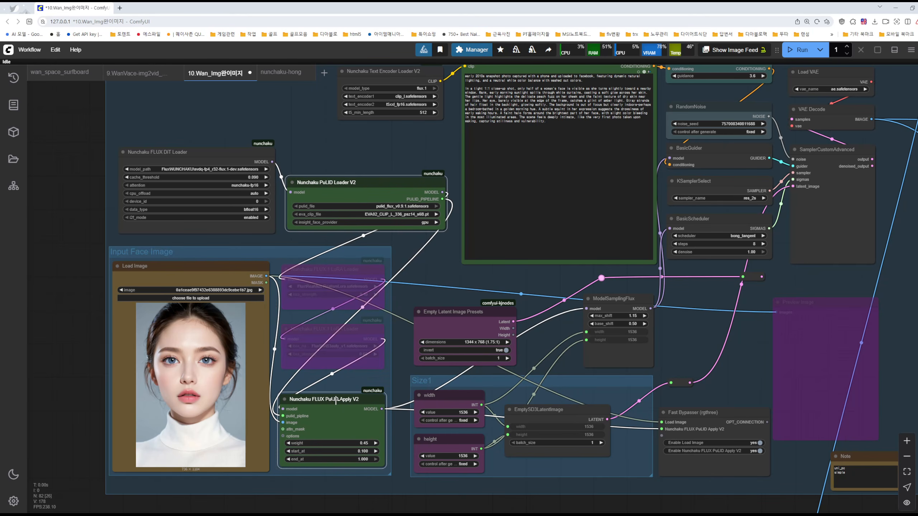
click(460, 269)
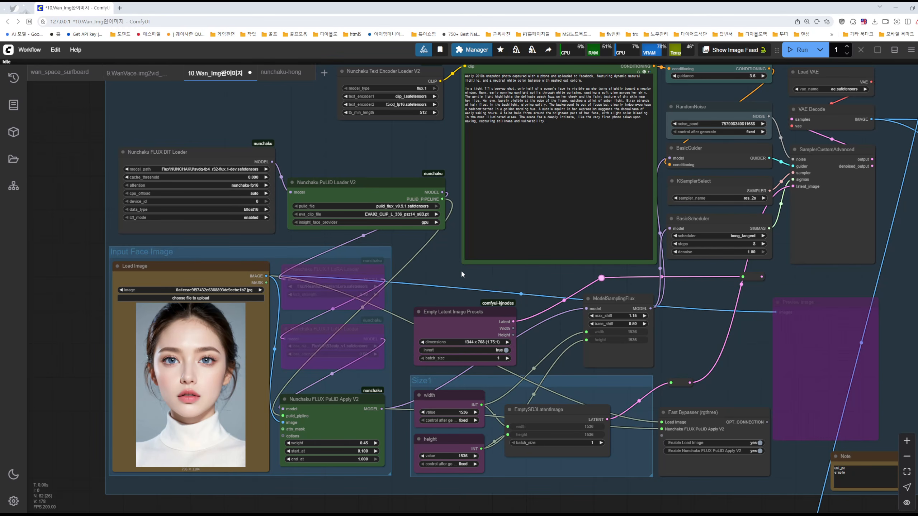
drag(393, 162, 302, 244)
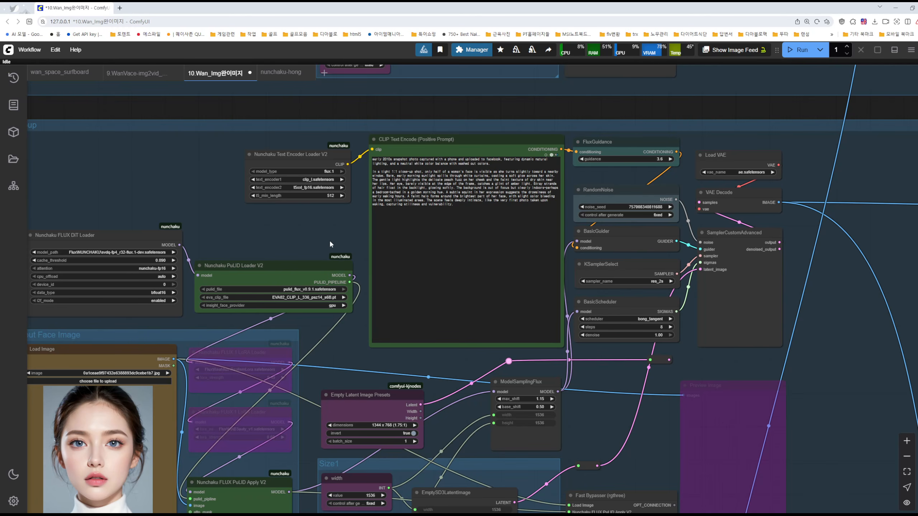
Switch back to the Notepad questions and start a red handwritten note numbered 1 below question 4
key(alt+Tab)
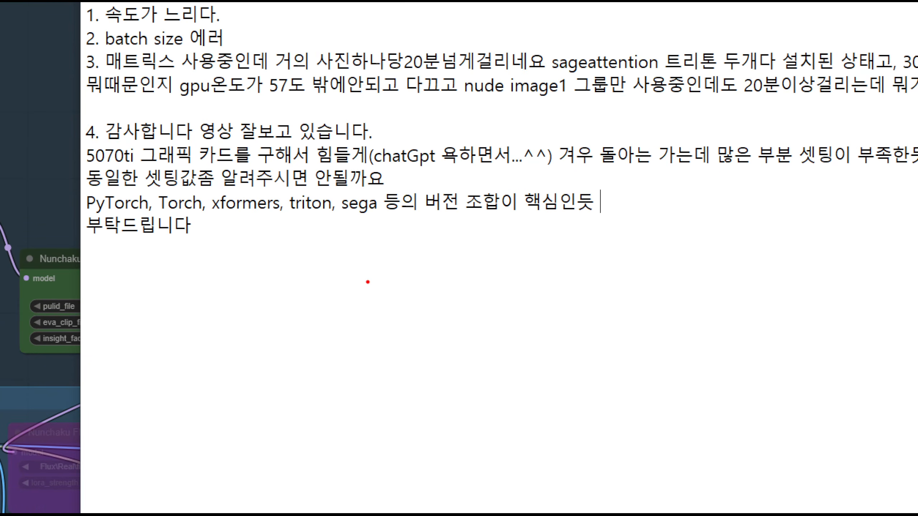
drag(383, 271, 383, 288)
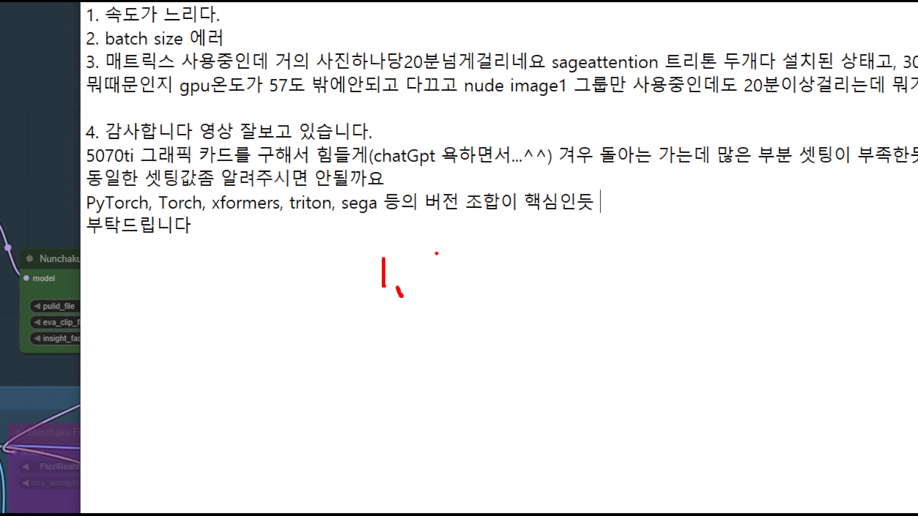
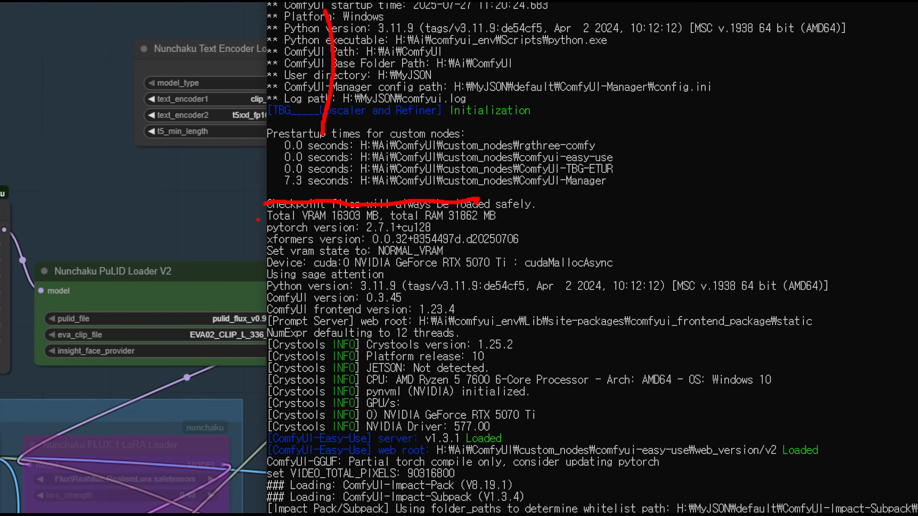
Mark the Total VRAM, pytorch, xformers, vram state and sage attention lines of the console log in red, and exit the annotation view
drag(248, 216, 321, 216)
mouse_move(249, 229)
mouse_down()
mouse_move(273, 231)
mouse_move(258, 238)
mouse_move(269, 237)
mouse_move(284, 252)
mouse_up()
drag(380, 253, 422, 249)
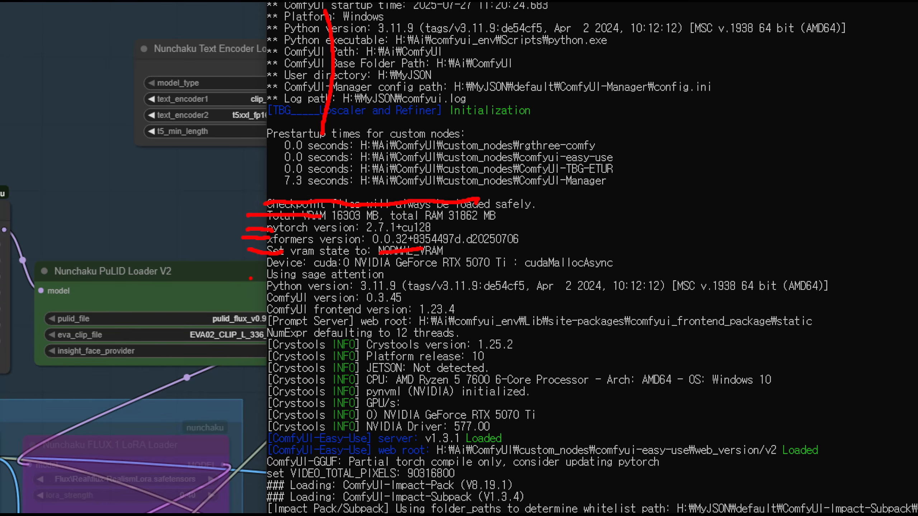
mouse_move(250, 278)
mouse_down()
mouse_move(280, 277)
mouse_move(282, 254)
mouse_move(274, 286)
mouse_move(326, 291)
mouse_up()
drag(259, 299, 368, 296)
mouse_move(478, 199)
mouse_down()
mouse_move(394, 311)
mouse_move(270, 205)
mouse_move(383, 234)
mouse_move(497, 317)
mouse_move(530, 384)
mouse_up()
key(Escape)
Examine the console startup log from the version lines down to the "To see the GUI go to" line
scroll(528, 335, down, 20)
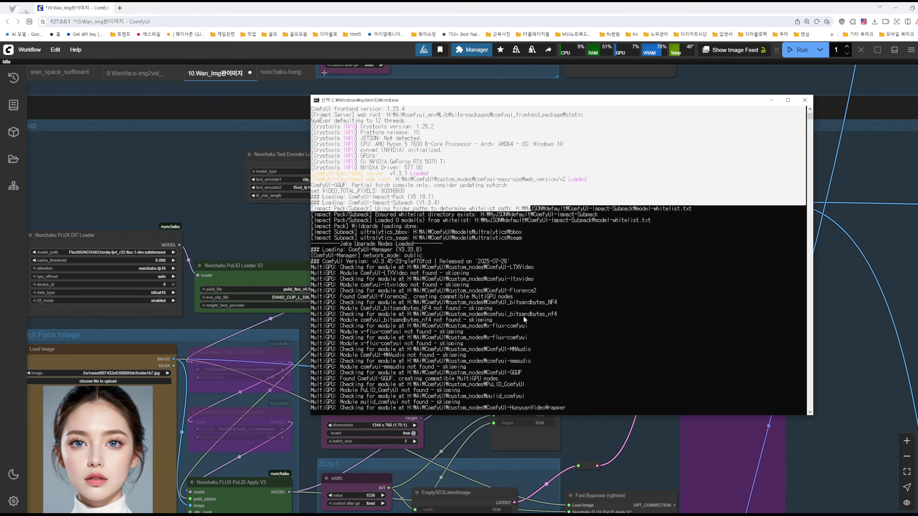
scroll(481, 278, down, 10)
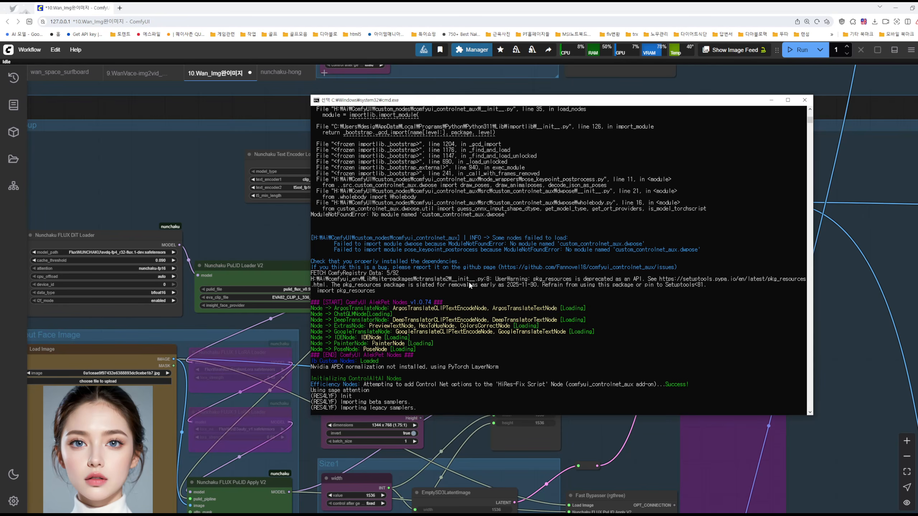
scroll(488, 217, down, 11)
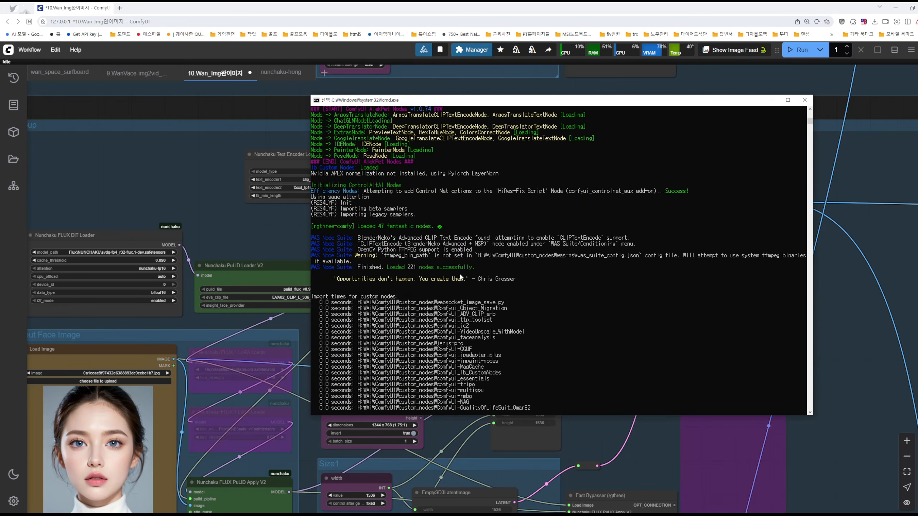
scroll(454, 288, down, 19)
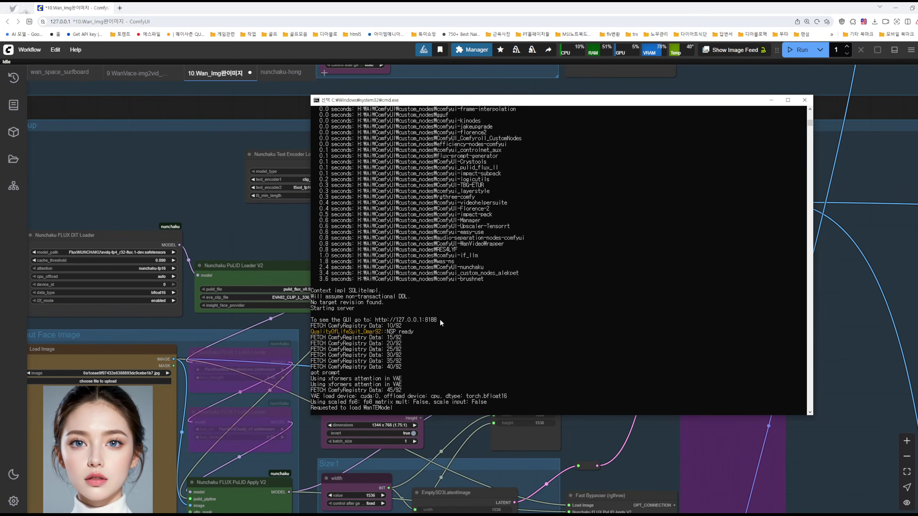
shift+click(438, 319)
click(484, 314)
Try selecting the custom node import times and server start lines in the console log
drag(321, 163, 455, 322)
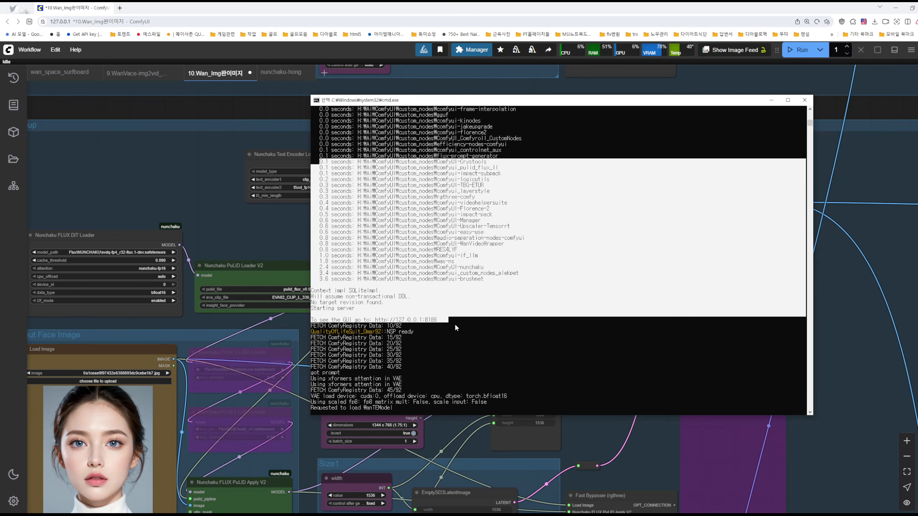
click(455, 325)
drag(318, 144, 427, 221)
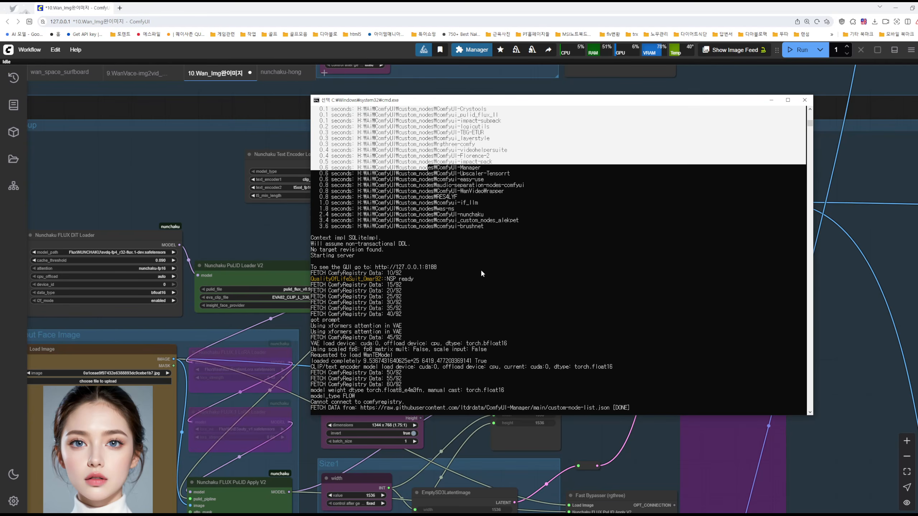
click(494, 333)
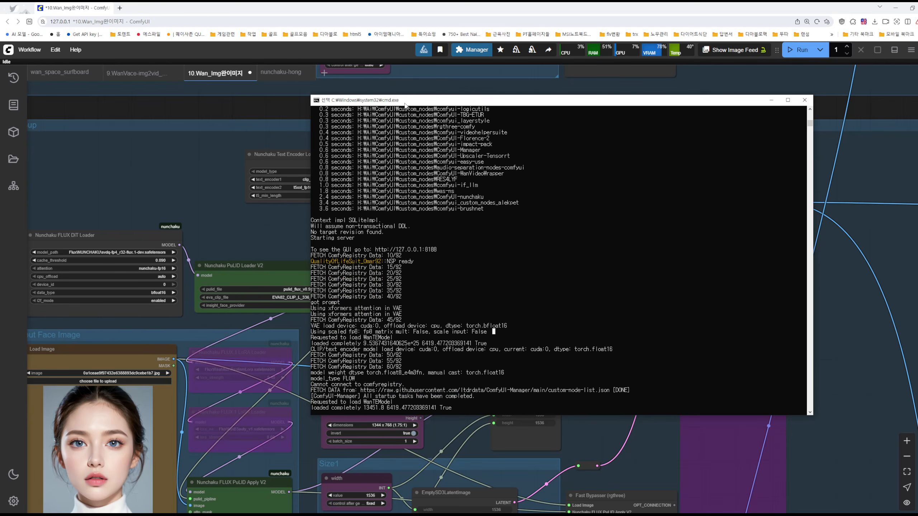
drag(314, 127, 472, 226)
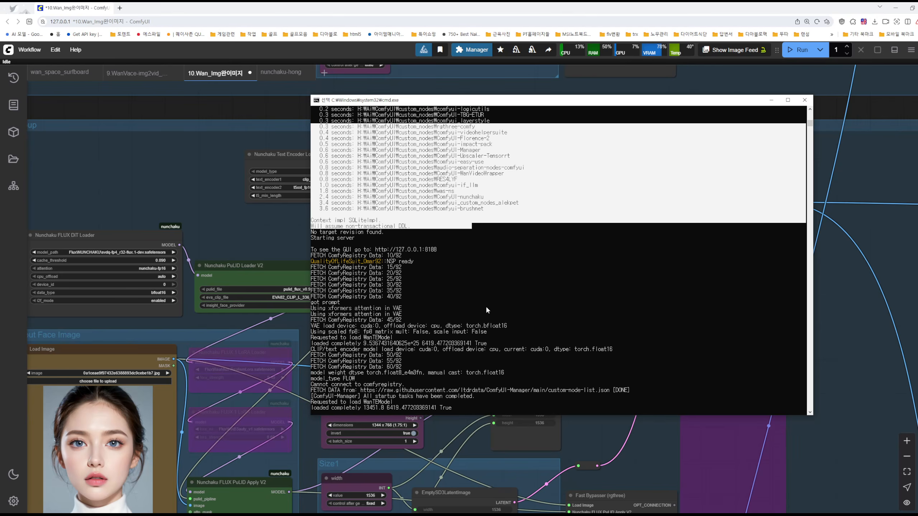
drag(484, 333, 509, 352)
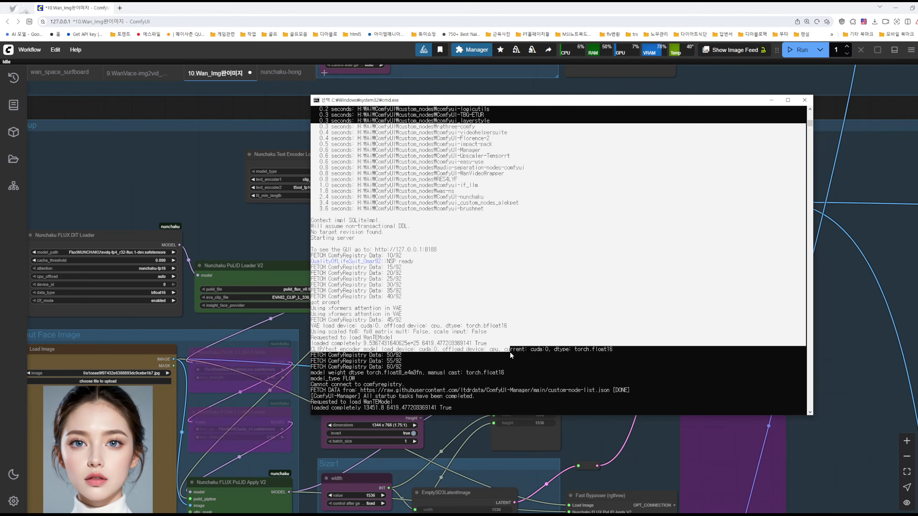
right_click(467, 278)
drag(441, 250, 327, 185)
scroll(416, 195, up, 12)
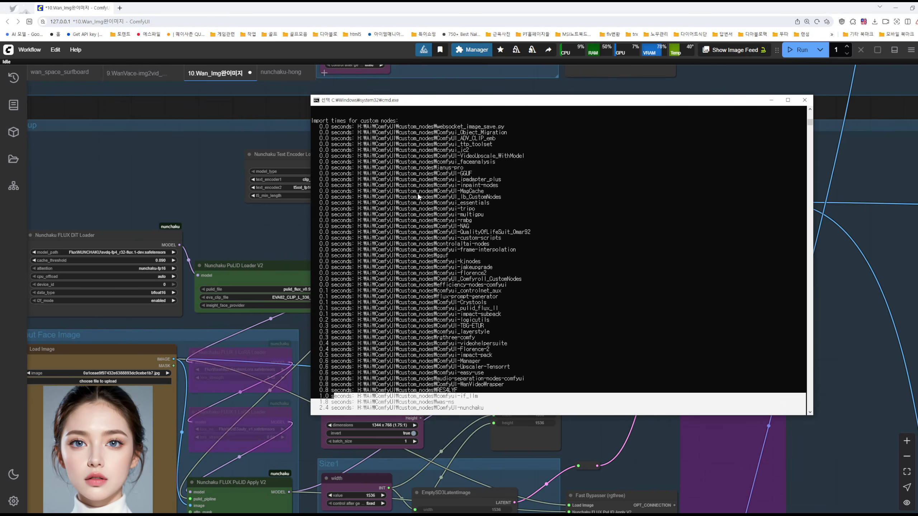
scroll(416, 195, up, 20)
scroll(371, 204, up, 15)
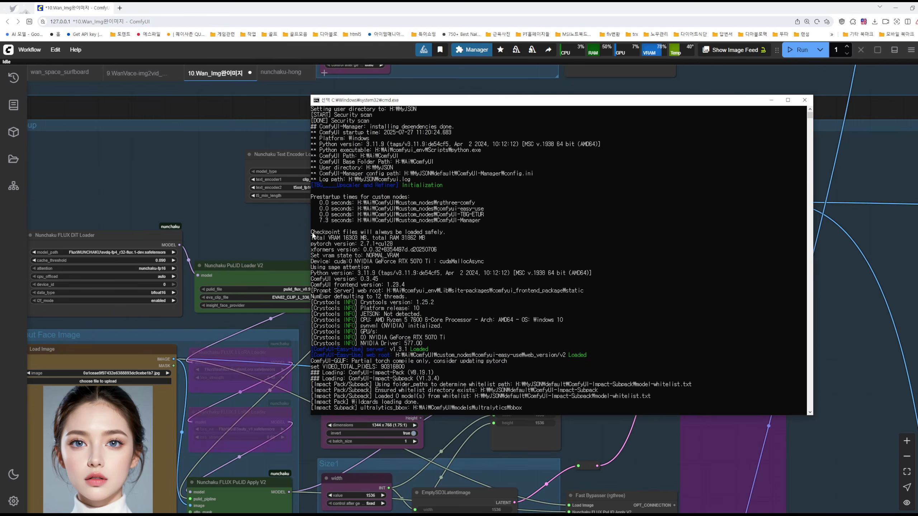
shift+click(313, 234)
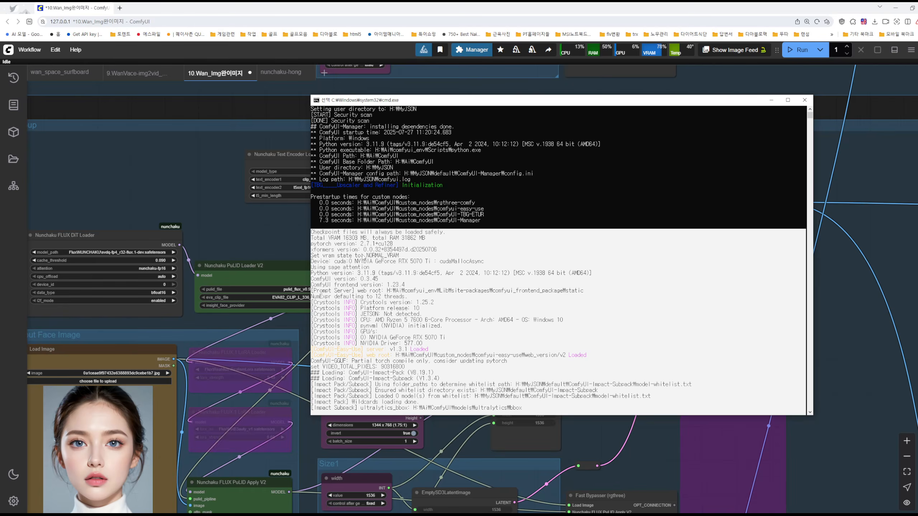
key(ctrl+c)
Switch to the ChatGPT conversation "Aborted core dump 원인" in the browser and go to its end
mouse_move(413, 515)
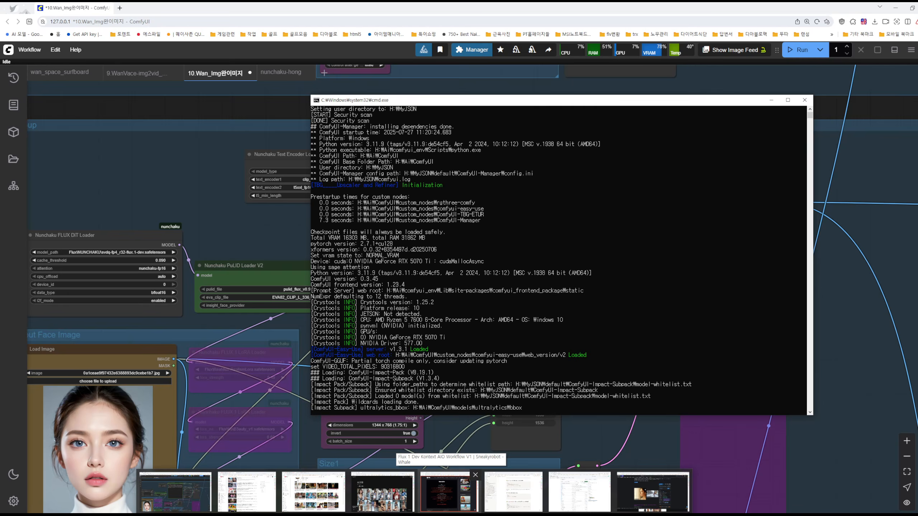
click(580, 494)
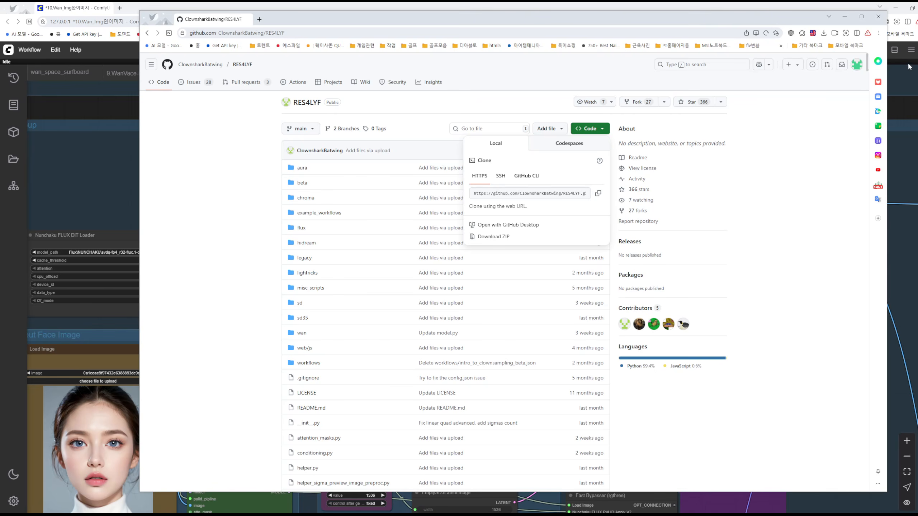
click(878, 16)
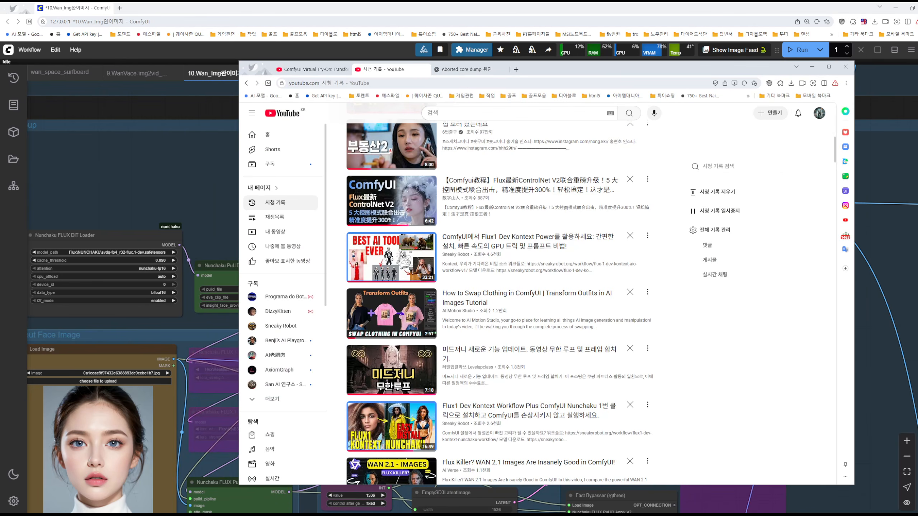
click(469, 68)
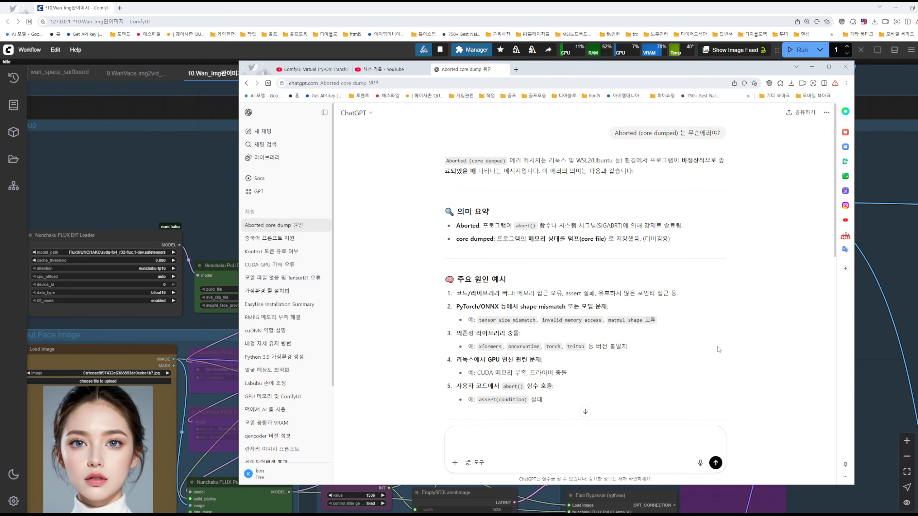
scroll(718, 347, down, 5)
scroll(749, 335, down, 6)
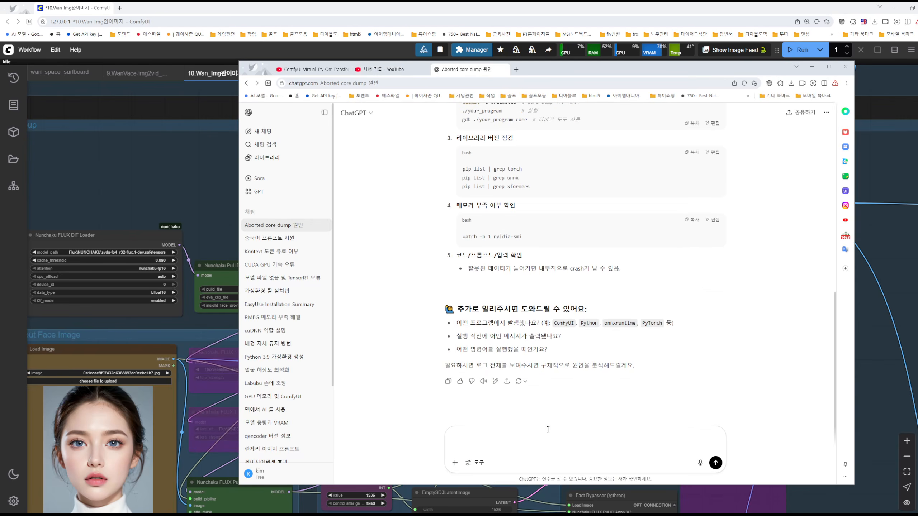
Paste the copied startup log into the ChatGPT prompt and write a question below it asking why the speed is slow
key(ctrl+v)
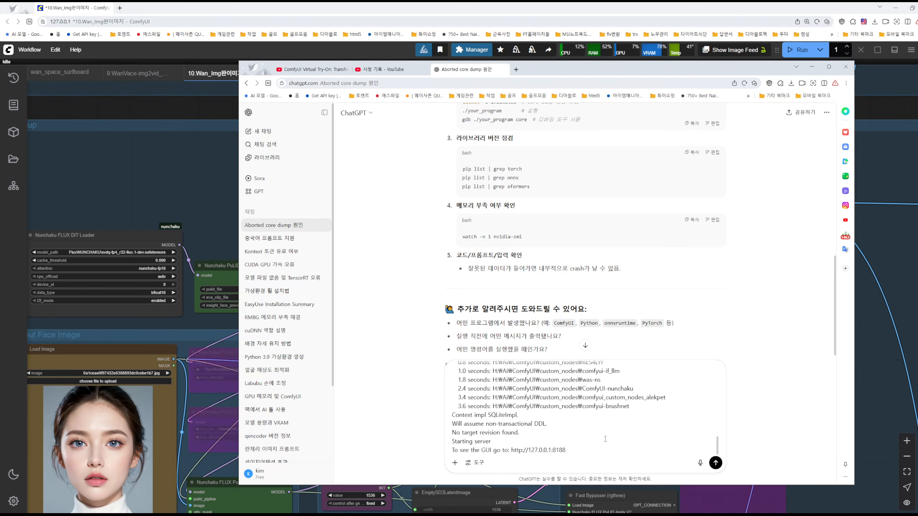
key(shift+Return)
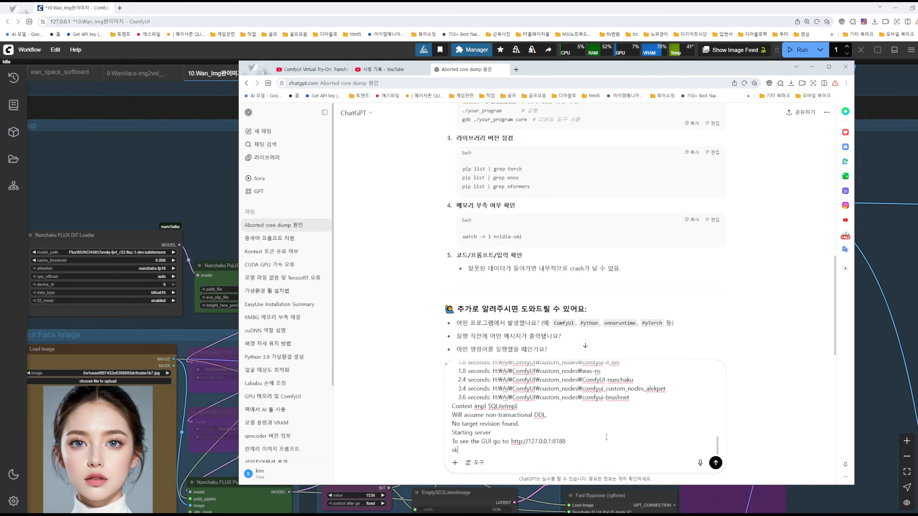
text(나는 왜 속돌가 느리지?)
key(BackSpace)
key(BackSpace)
key(BackSpace)
key(BackSpace)
key(BackSpace)
key(BackSpace)
key(BackSpace)
key(BackSpace)
key(BackSpace)
key(BackSpace)
key(BackSpace)
Delete the pasted log and the question from the ChatGPT prompt
key(BackSpace)
key(BackSpace)
key(BackSpace)
key(BackSpace)
key(BackSpace)
key(BackSpace)
key(BackSpace)
key(BackSpace)
key(BackSpace)
key(BackSpace)
key(BackSpace)
key(BackSpace)
key(BackSpace)
key(BackSpace)
key(BackSpace)
key(BackSpace)
key(BackSpace)
key(BackSpace)
key(BackSpace)
key(BackSpace)
key(BackSpace)
drag(530, 447, 372, 344)
key(BackSpace)
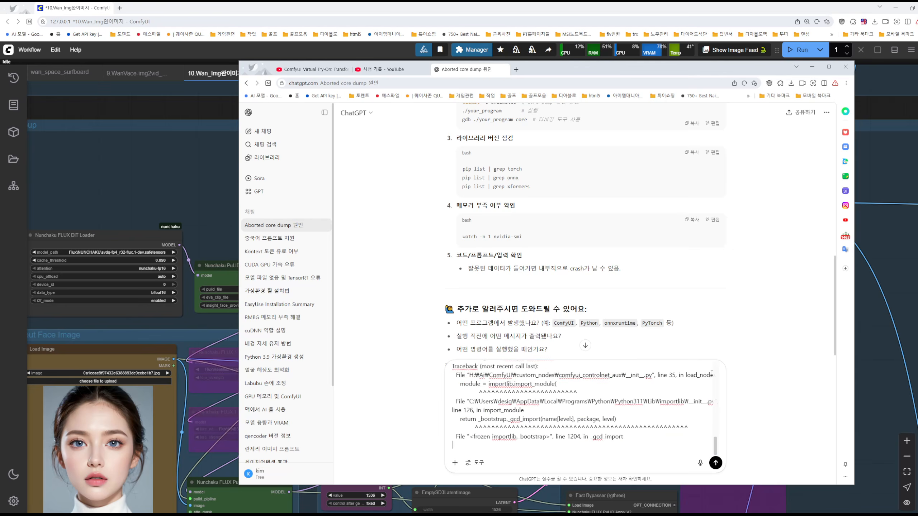
drag(708, 446, 604, 320)
key(BackSpace)
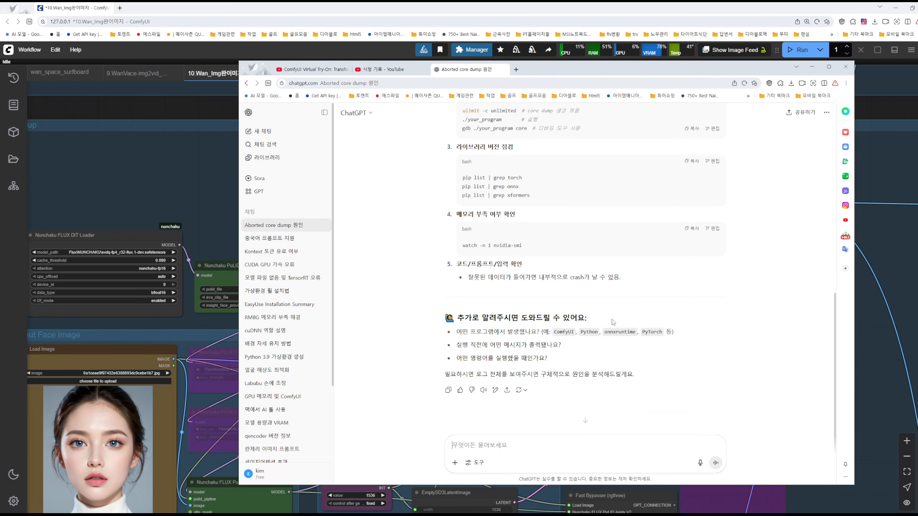
Maximize the ChatGPT window, review the "Aborted (core dumped)" question with its listed causes, and minimize the window
click(828, 67)
scroll(760, 174, up, 7)
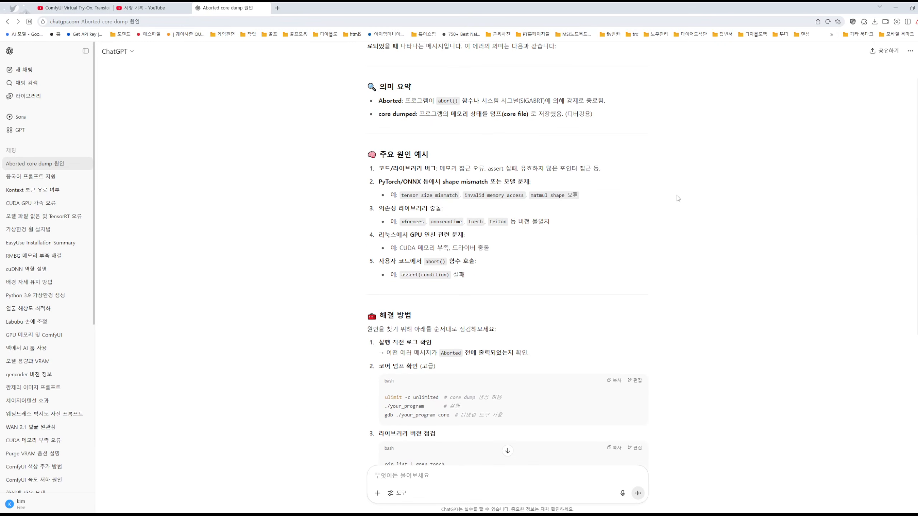
scroll(678, 197, up, 2)
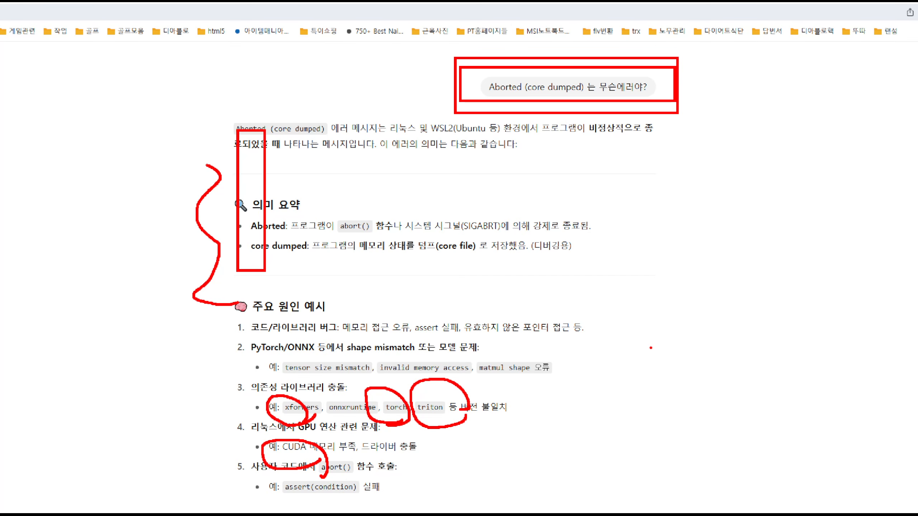
key(Escape)
click(895, 8)
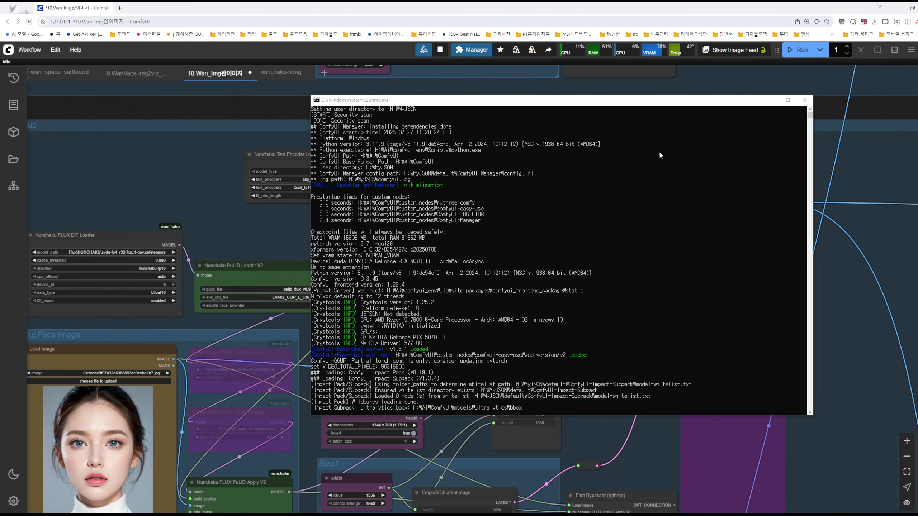
Minimize the console and circle the Nunchaku FLUX DiT Loader node of the workflow group in red
click(771, 100)
scroll(300, 174, down, 3)
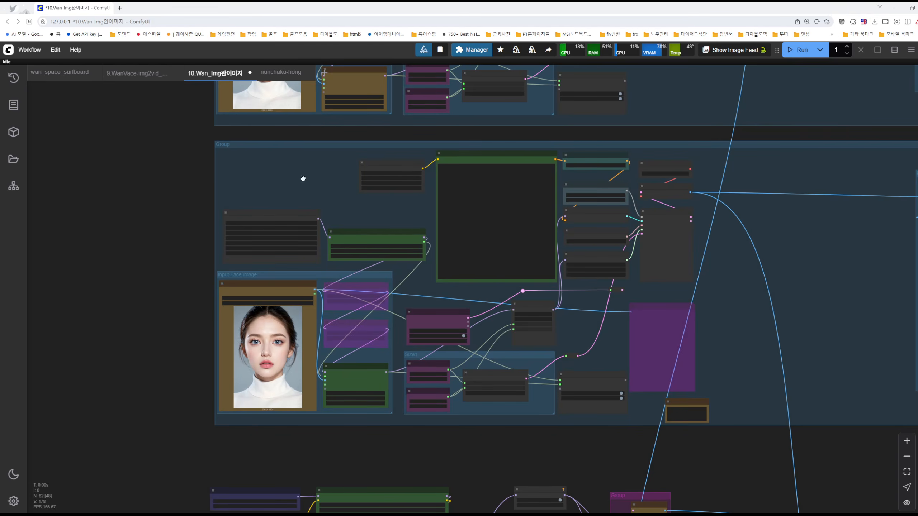
scroll(300, 175, down, 2)
scroll(330, 225, up, 5)
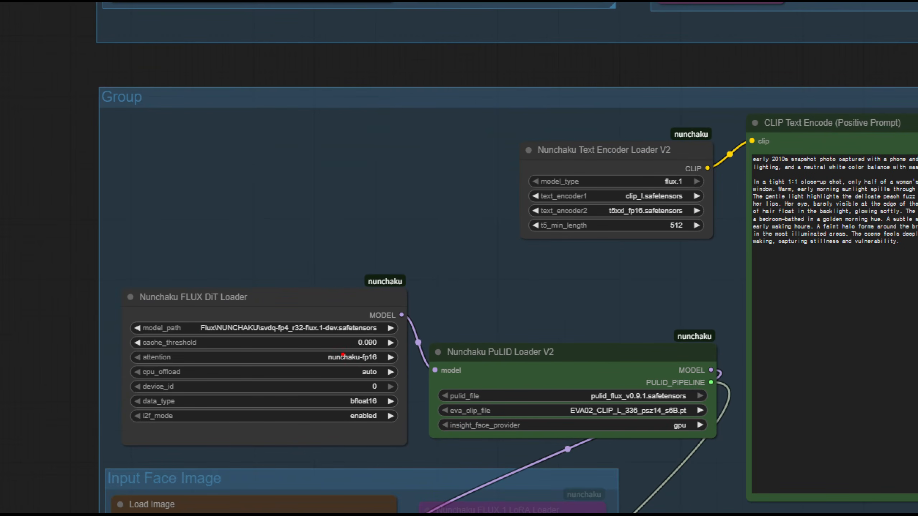
mouse_move(342, 355)
mouse_down()
mouse_move(318, 311)
mouse_move(253, 249)
mouse_move(304, 401)
mouse_up()
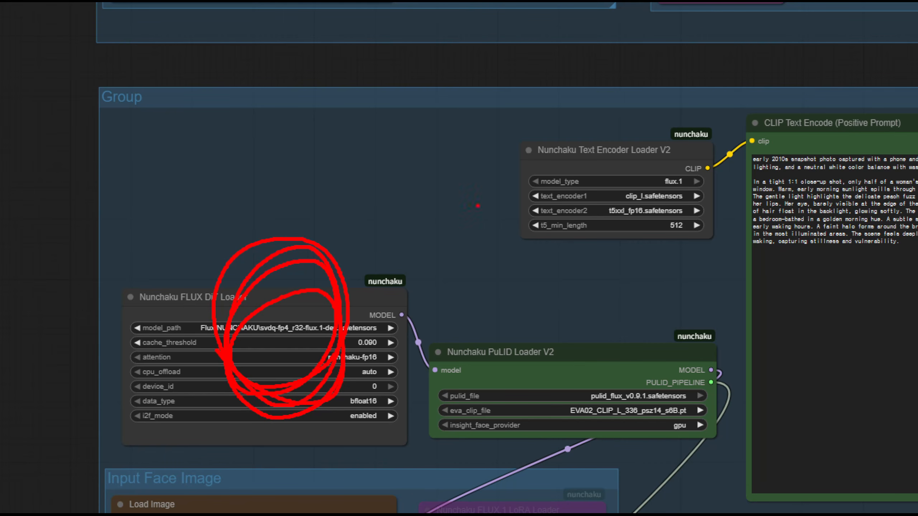
Handwrite 4070 and 5070 in red above the Nunchaku loader nodes, add a mark beside the circled loader, and frame 5070
mouse_move(452, 77)
mouse_down()
mouse_move(512, 116)
mouse_move(465, 125)
mouse_up()
drag(542, 82, 539, 84)
drag(631, 92, 610, 167)
mouse_move(676, 98)
mouse_down()
mouse_move(671, 137)
mouse_move(688, 92)
mouse_up()
mouse_move(532, 224)
mouse_down()
mouse_move(486, 307)
mouse_move(483, 288)
mouse_up()
mouse_move(509, 242)
mouse_down()
mouse_move(574, 241)
mouse_move(629, 273)
mouse_up()
drag(640, 239, 645, 318)
drag(709, 247, 724, 249)
mouse_move(234, 225)
mouse_down()
mouse_move(213, 253)
mouse_move(275, 265)
mouse_up()
mouse_move(445, 202)
mouse_down()
mouse_move(441, 365)
mouse_move(831, 231)
mouse_move(448, 197)
mouse_up()
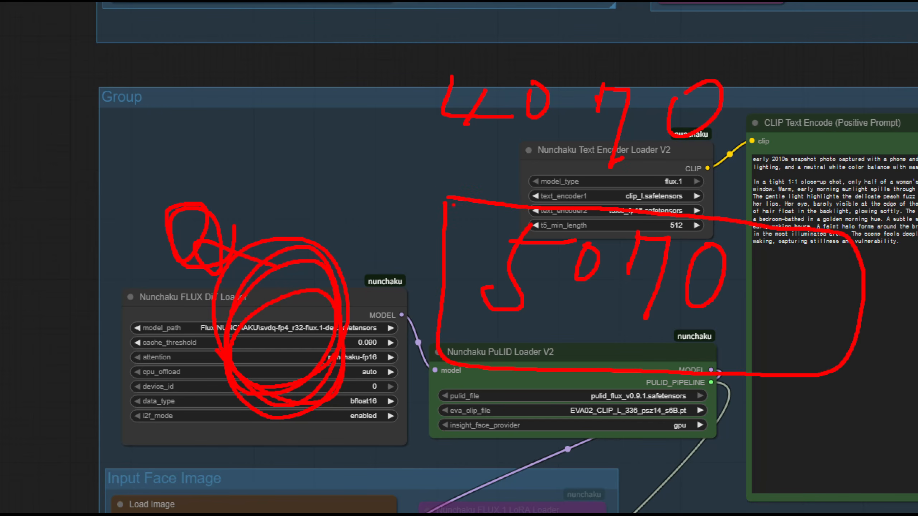
Draw an arrow from 4070 to 5070, underline 4070 and add ti, circle 5070, and exit the annotation view
mouse_move(357, 71)
mouse_down()
mouse_move(366, 105)
mouse_move(393, 71)
mouse_up()
mouse_move(375, 105)
mouse_down()
mouse_move(388, 231)
mouse_move(428, 203)
mouse_up()
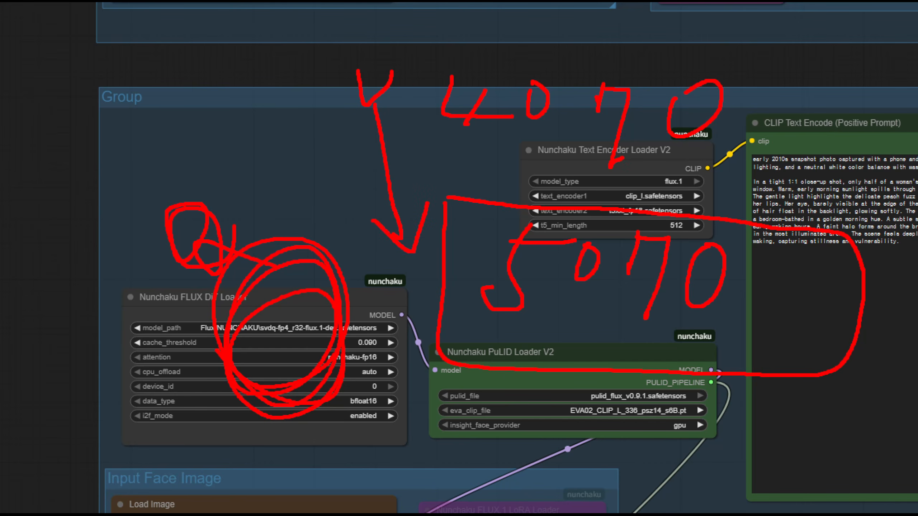
drag(458, 158, 764, 159)
mouse_move(759, 125)
mouse_down()
mouse_move(771, 109)
mouse_move(780, 116)
mouse_up()
mouse_move(758, 55)
mouse_down()
mouse_move(794, 77)
mouse_move(823, 56)
mouse_move(824, 143)
mouse_up()
mouse_move(732, 354)
mouse_down()
mouse_move(394, 250)
mouse_move(447, 306)
mouse_move(636, 368)
mouse_move(624, 388)
mouse_move(585, 387)
mouse_up()
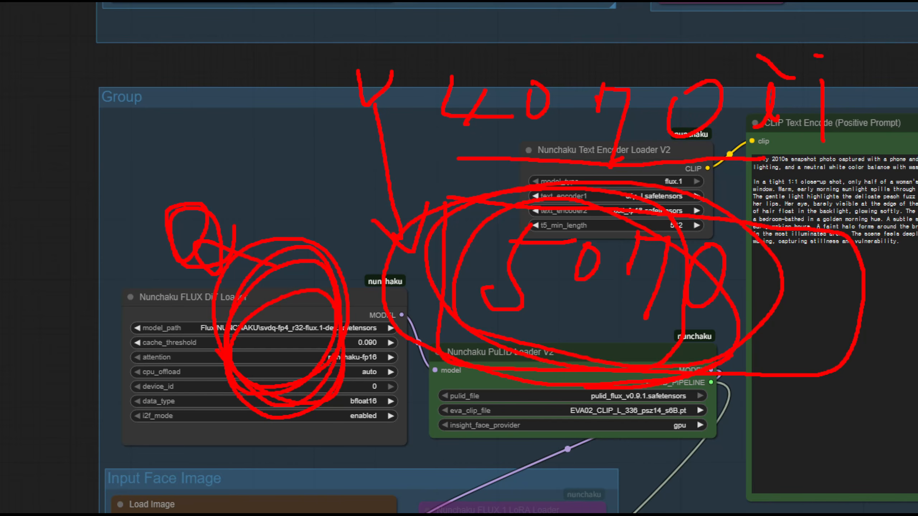
key(Escape)
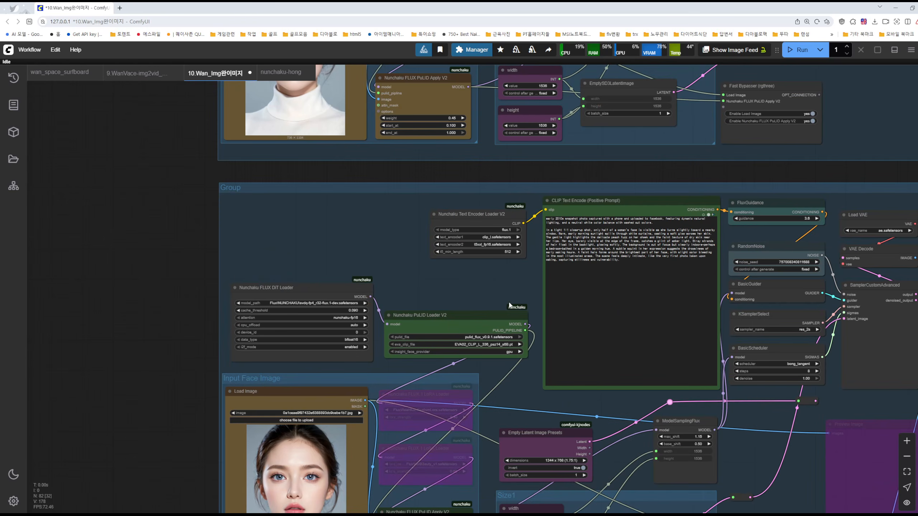
Inspect the Nunchaku Text Encoder Loader V2, PuLID Loader V2 and CLIP Text Encode nodes up close
key(ctrl+1)
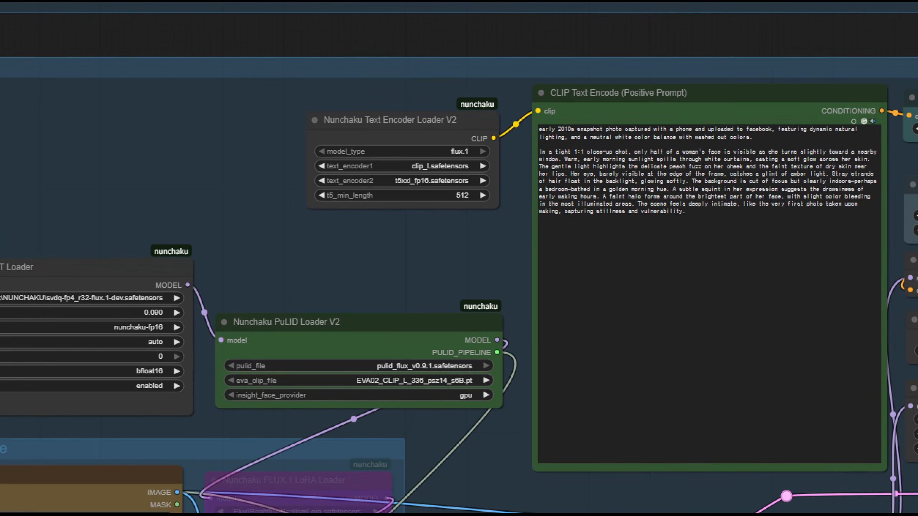
key(Escape)
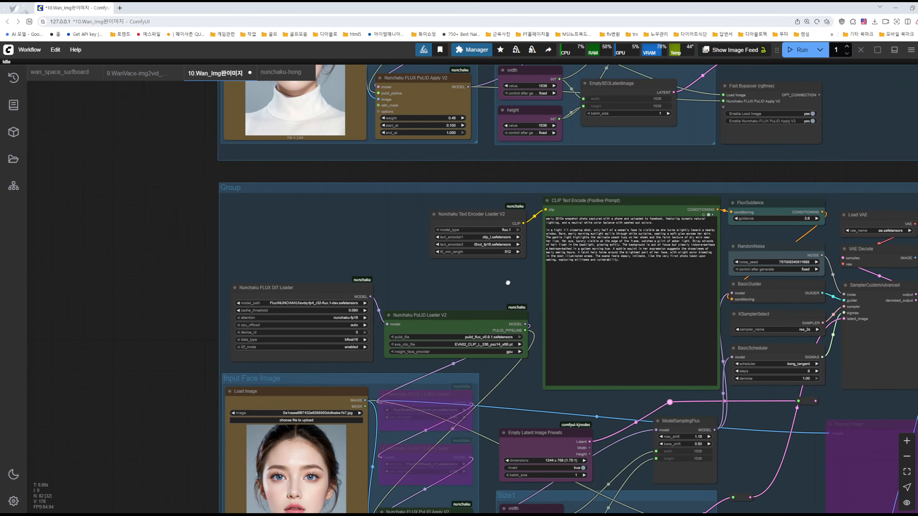
scroll(524, 287, up, 8)
drag(523, 277, 394, 273)
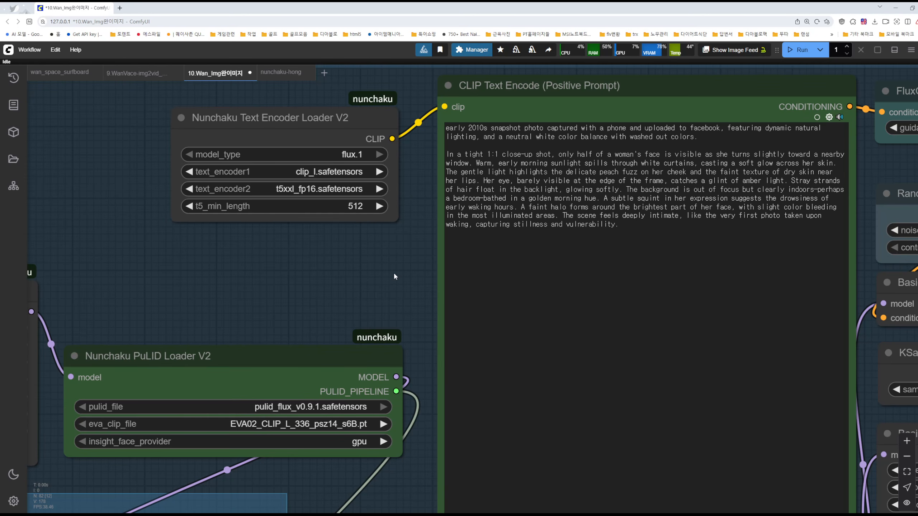
Examine the Nunchaku FLUX DiT Loader up close, including its svdq-fp4_r32-flux.1-dev.safetensors model path
scroll(394, 276, down, 7)
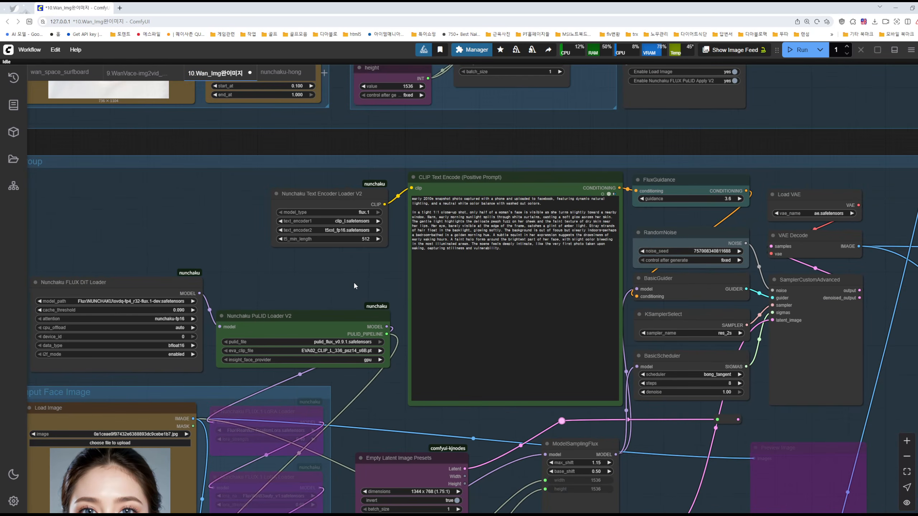
drag(367, 283, 509, 272)
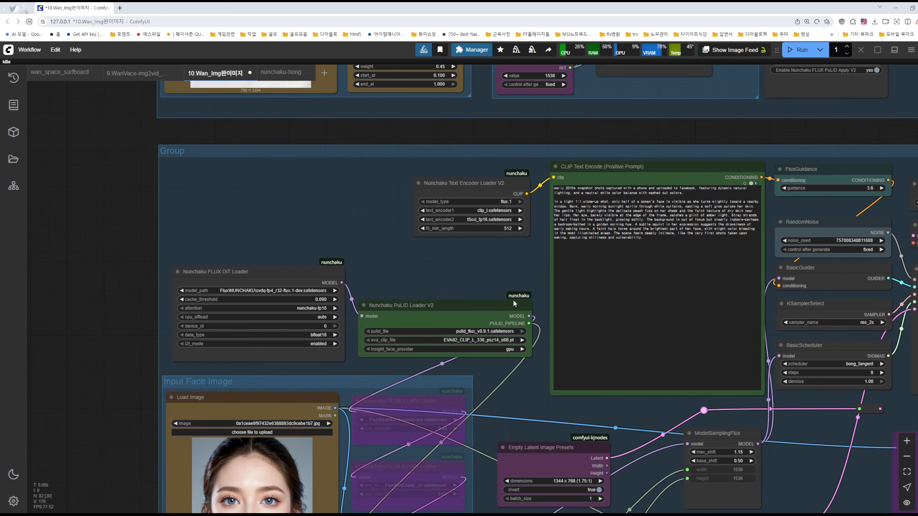
scroll(448, 268, up, 3)
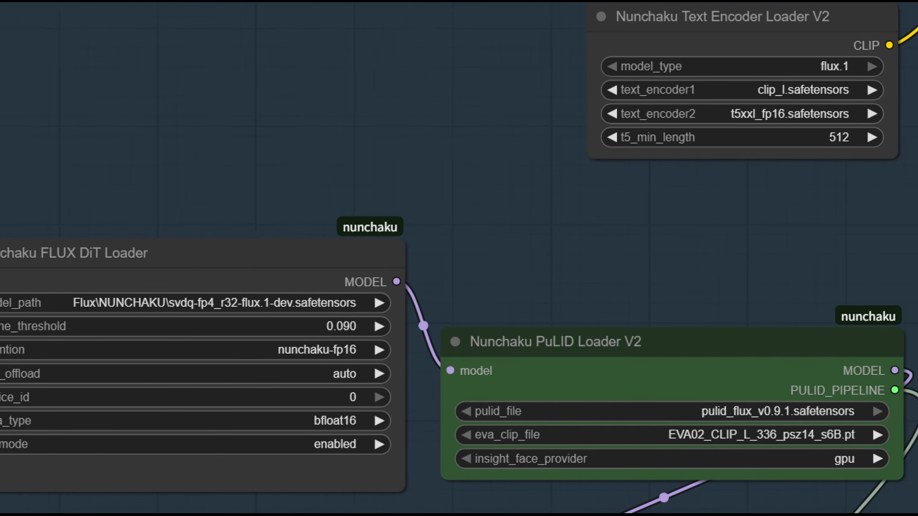
mouse_move(185, 341)
mouse_down()
mouse_move(227, 293)
mouse_move(291, 339)
mouse_up()
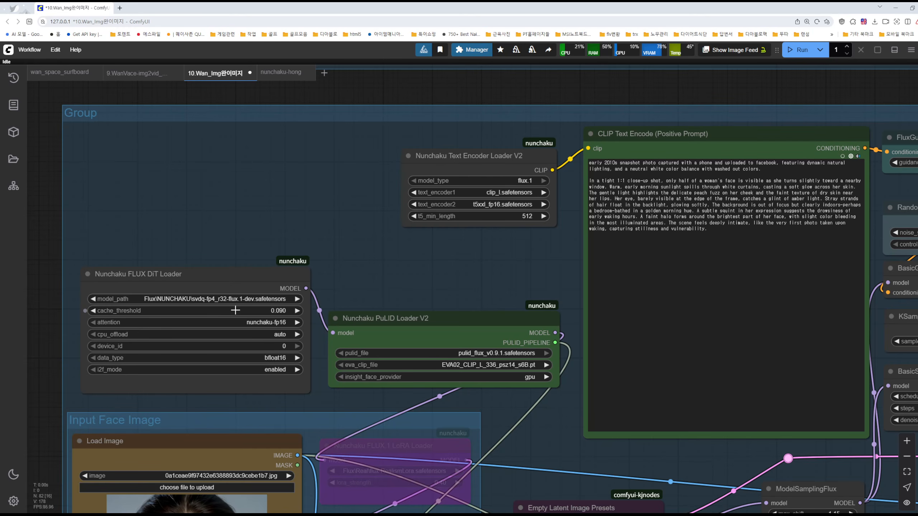
drag(219, 248, 277, 197)
scroll(277, 266, down, 2)
scroll(276, 257, up, 6)
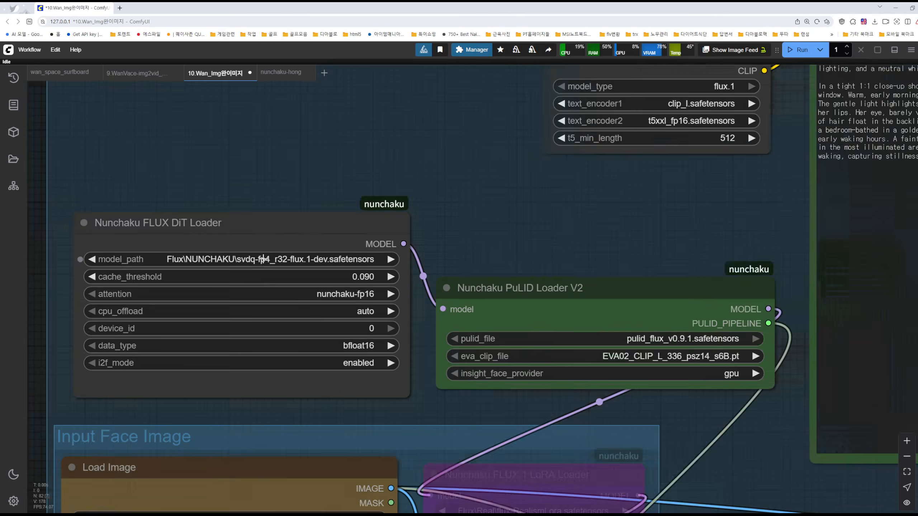
scroll(257, 263, up, 5)
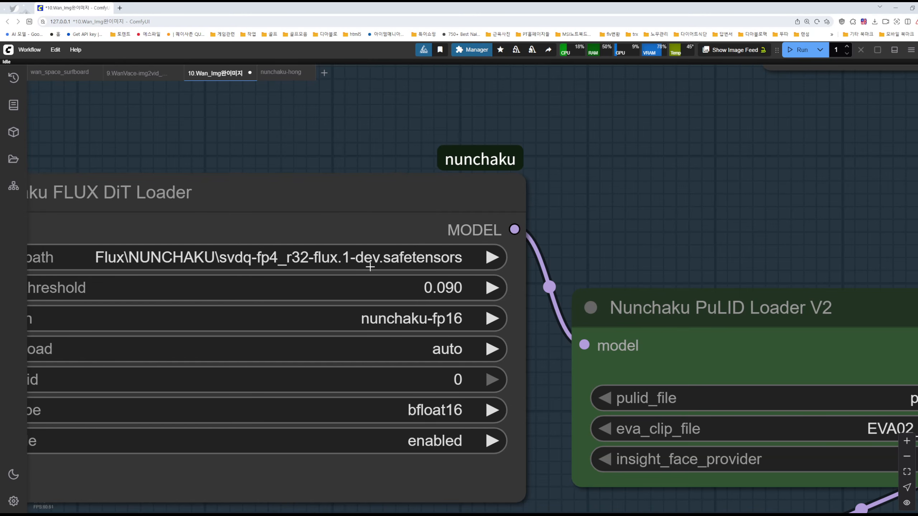
scroll(469, 264, down, 10)
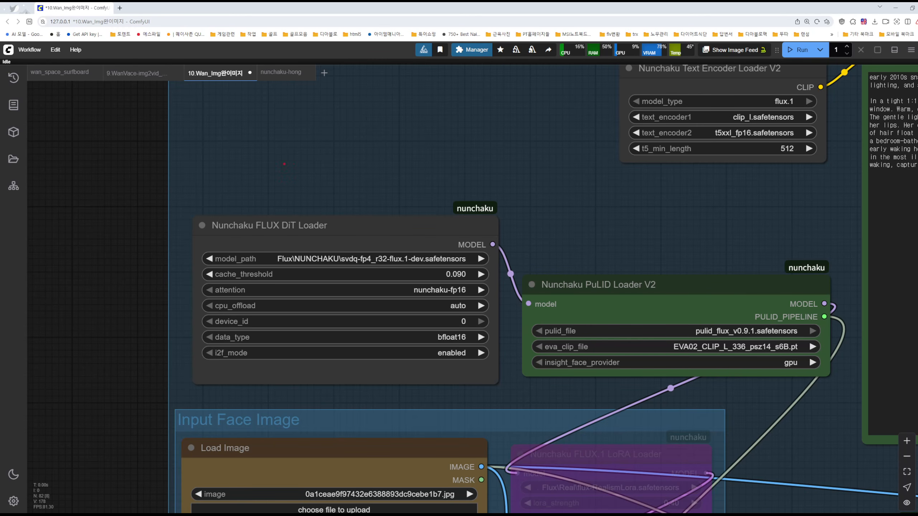
Handwrite 15.G in red above the Nunchaku FLUX DiT Loader, and 5070ti with an underlined 16GB above the PuLID Loader
mouse_move(278, 129)
mouse_down()
mouse_move(272, 154)
mouse_move(297, 155)
mouse_up()
drag(347, 134, 348, 148)
drag(337, 142, 348, 142)
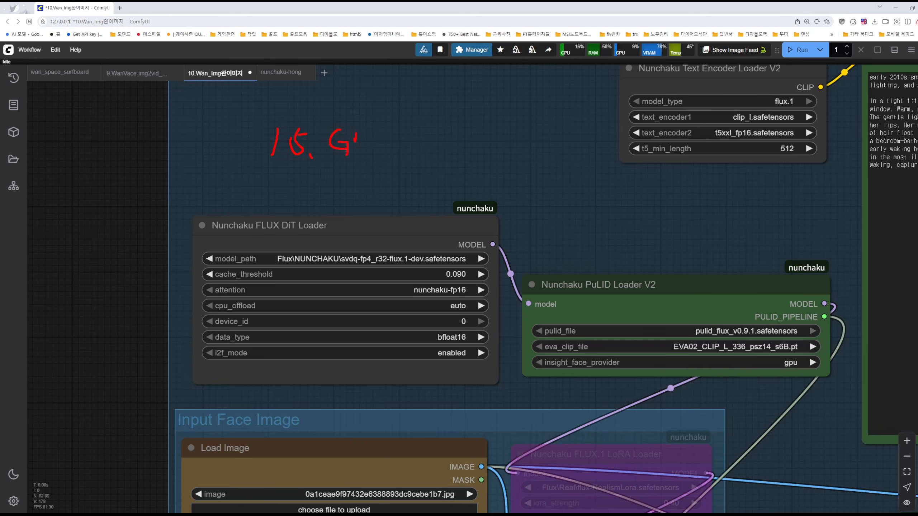
mouse_move(550, 116)
mouse_down()
mouse_move(541, 146)
mouse_move(574, 123)
mouse_up()
mouse_move(586, 122)
mouse_down()
mouse_move(578, 140)
mouse_move(587, 121)
mouse_up()
mouse_move(606, 120)
mouse_down()
mouse_move(623, 142)
mouse_move(621, 162)
mouse_move(672, 123)
mouse_move(658, 123)
mouse_move(676, 146)
mouse_move(723, 147)
mouse_up()
drag(712, 105, 716, 108)
drag(737, 159, 727, 177)
drag(616, 185, 614, 235)
drag(654, 184, 644, 223)
mouse_move(699, 203)
mouse_down()
mouse_move(700, 241)
mouse_move(730, 254)
mouse_up()
mouse_move(732, 221)
mouse_down()
mouse_move(730, 255)
mouse_move(751, 227)
mouse_move(728, 254)
mouse_up()
drag(642, 266, 768, 282)
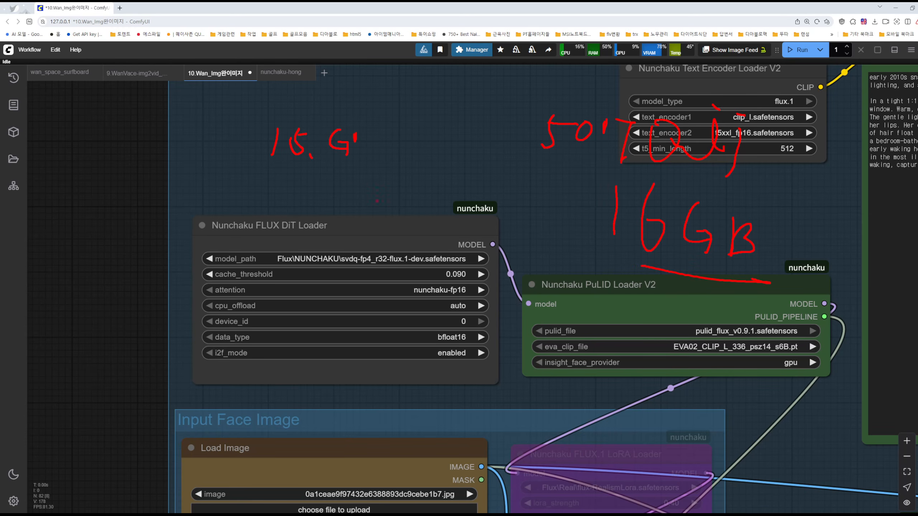
Link 15.G by arrows to 16GB and to a handwritten 4070 with underlined 12G, frame 15.G, and exit the annotation view
mouse_move(378, 158)
mouse_down()
mouse_move(542, 222)
mouse_move(516, 230)
mouse_up()
mouse_move(211, 226)
mouse_down()
mouse_move(261, 248)
mouse_move(235, 258)
mouse_move(279, 228)
mouse_move(320, 229)
mouse_move(321, 266)
mouse_up()
mouse_move(263, 293)
mouse_down()
mouse_move(287, 322)
mouse_move(330, 316)
mouse_up()
drag(270, 340, 357, 333)
drag(326, 177, 329, 216)
mouse_move(321, 195)
mouse_down()
mouse_move(331, 217)
mouse_move(352, 195)
mouse_up()
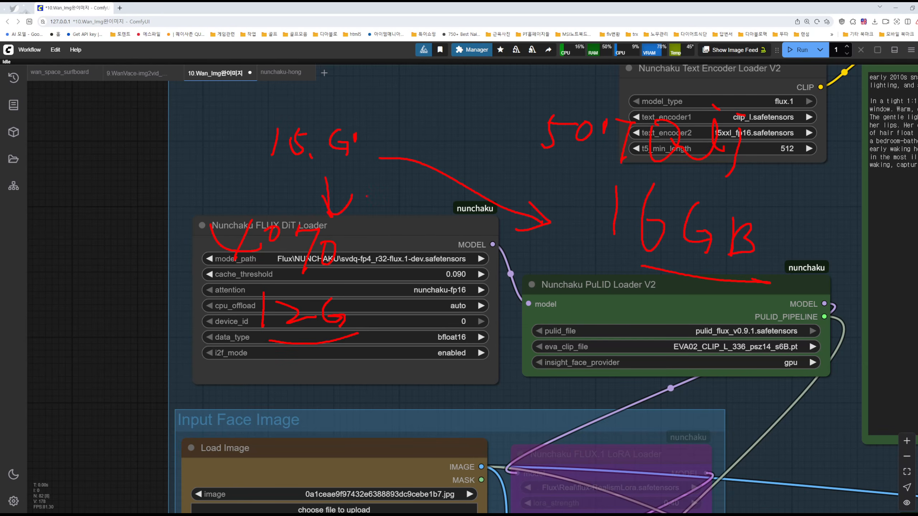
mouse_move(269, 166)
mouse_down()
mouse_move(370, 127)
mouse_move(278, 118)
mouse_move(260, 165)
mouse_up()
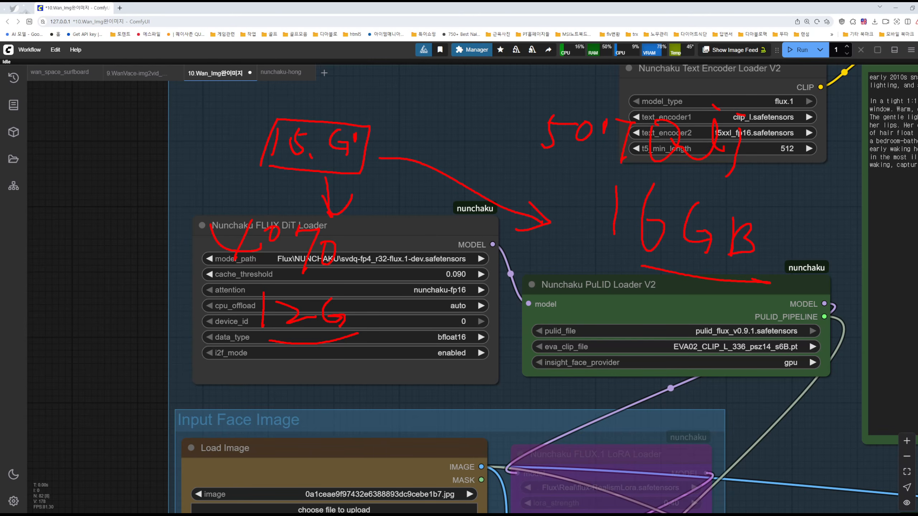
key(Escape)
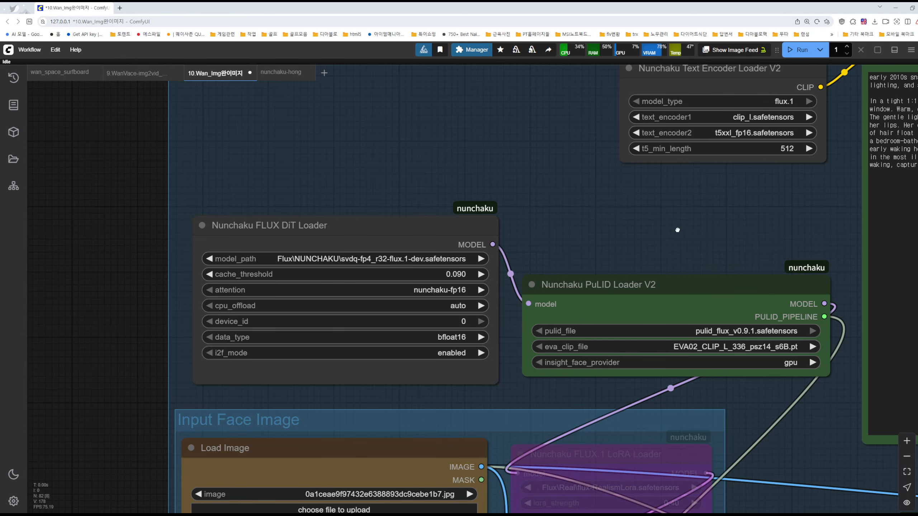
Examine the FusionX and lightx2v Load LoRA nodes in the Wan 2.1 workflow, selecting each one
drag(653, 246, 417, 234)
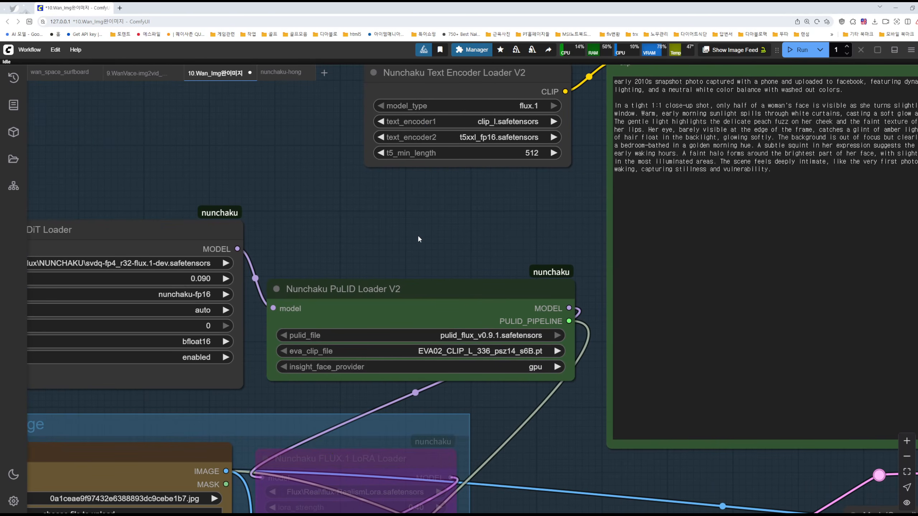
scroll(402, 248, down, 4)
drag(488, 362, 412, 63)
drag(523, 464, 520, 228)
drag(528, 267, 566, 156)
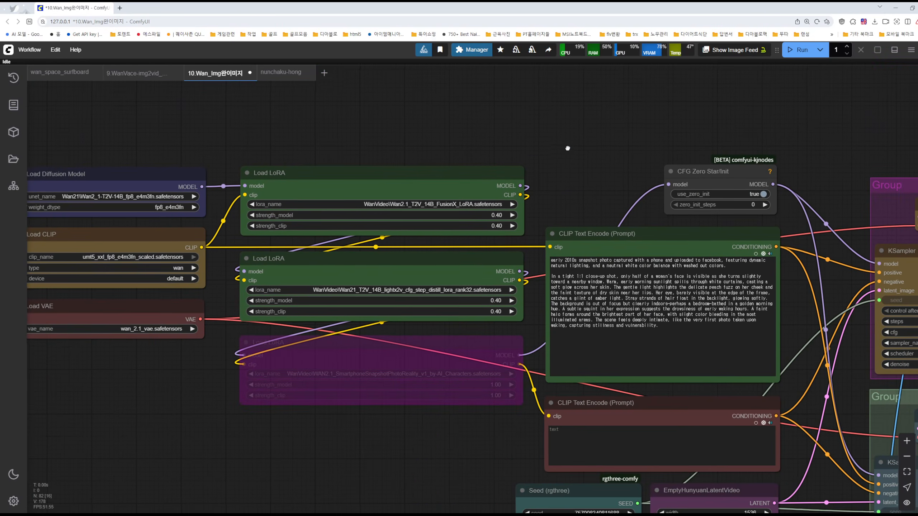
drag(592, 183, 612, 168)
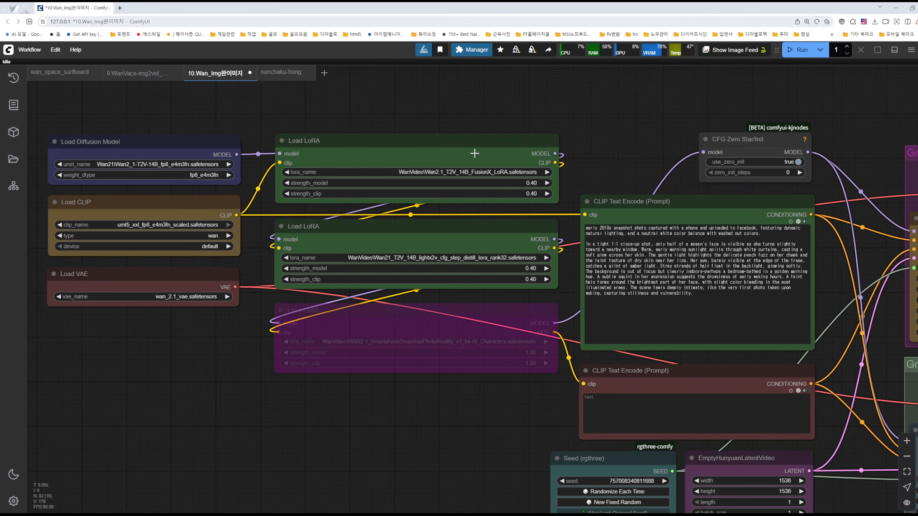
click(454, 140)
click(457, 234)
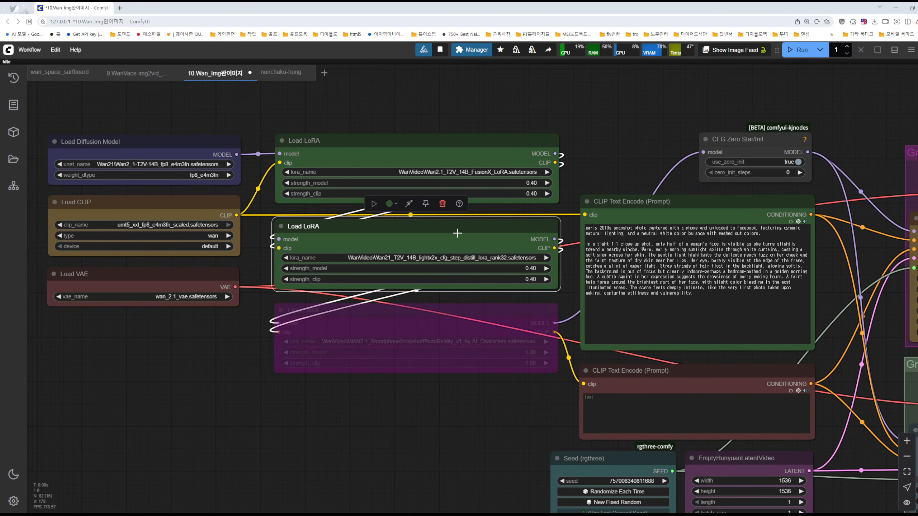
Highlight the note text about using the lightx2v and FusionX LoRAs together, in the notes group below the Wan workflow
drag(422, 445, 422, 198)
drag(441, 259, 446, 195)
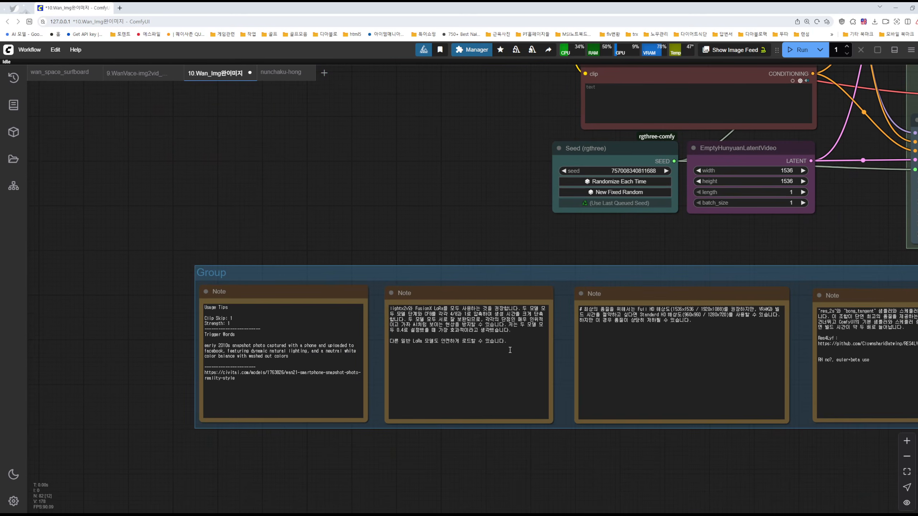
scroll(499, 340, up, 9)
drag(272, 259, 550, 340)
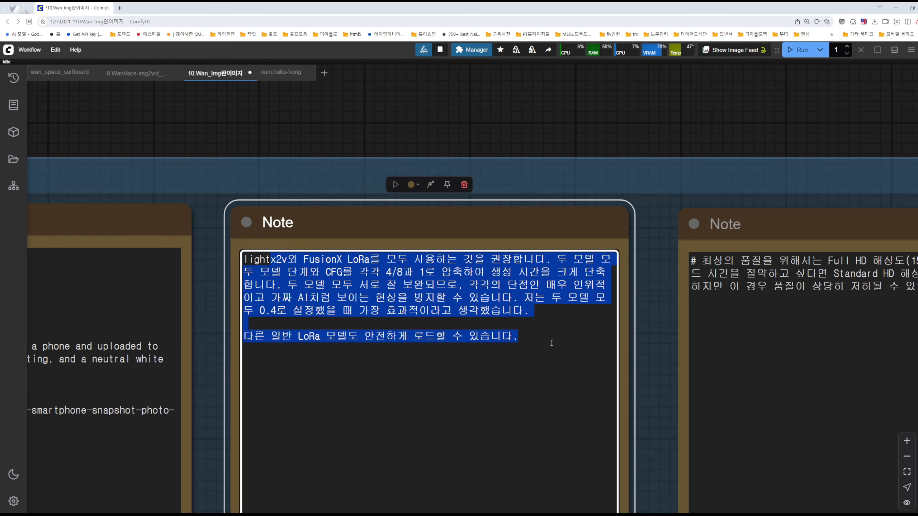
Select the bypassed Load LoRA node that holds the WAN2.1_SmartphoneSnapshotPhotoReality LoRA
scroll(552, 342, down, 4)
drag(492, 66, 527, 507)
click(459, 237)
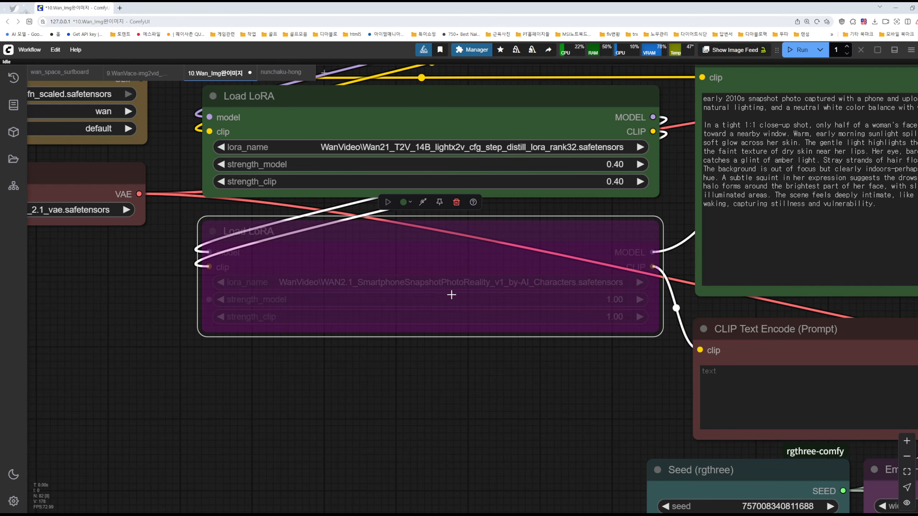
Switch to the Smartphone Snapshot Photo Reality page on Civitai, circle the sample portrait's lower face in red, and return to ComfyUI
click(542, 514)
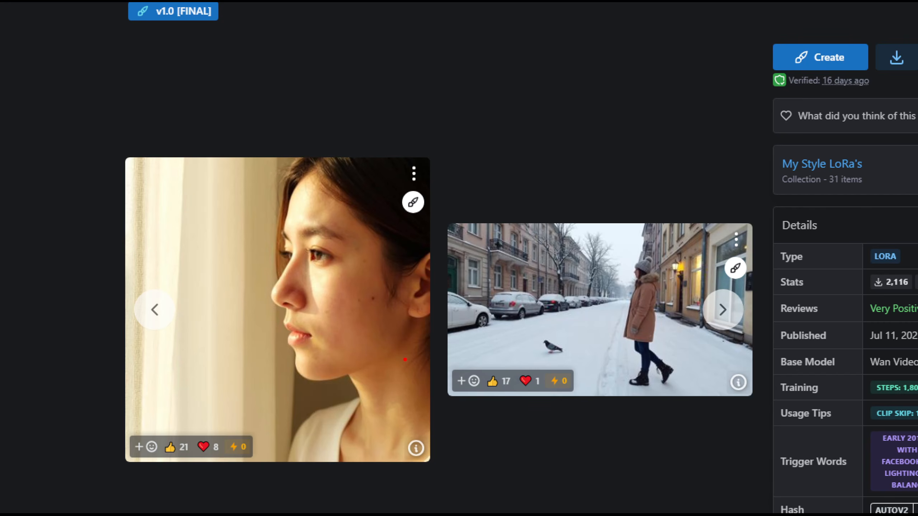
mouse_move(405, 359)
mouse_down()
mouse_move(346, 376)
mouse_move(250, 360)
mouse_move(259, 285)
mouse_move(359, 258)
mouse_move(392, 295)
mouse_move(321, 321)
mouse_move(348, 345)
mouse_up()
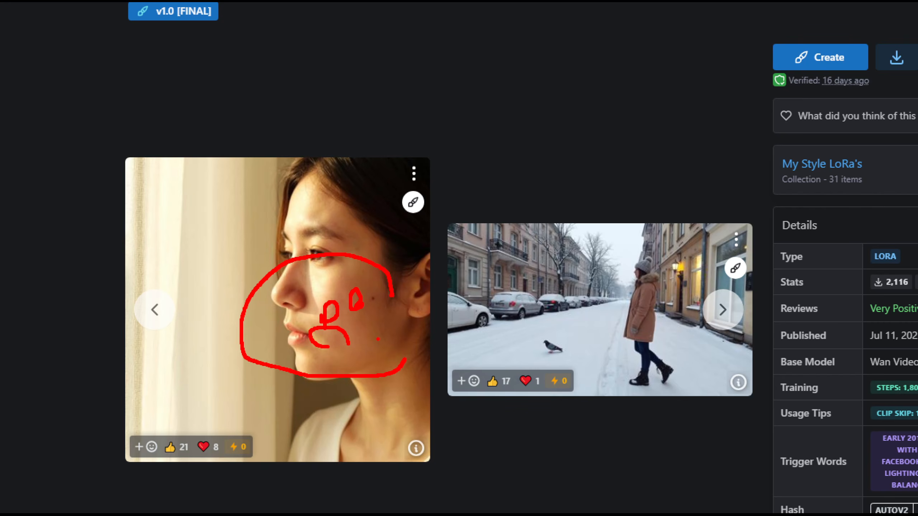
key(Escape)
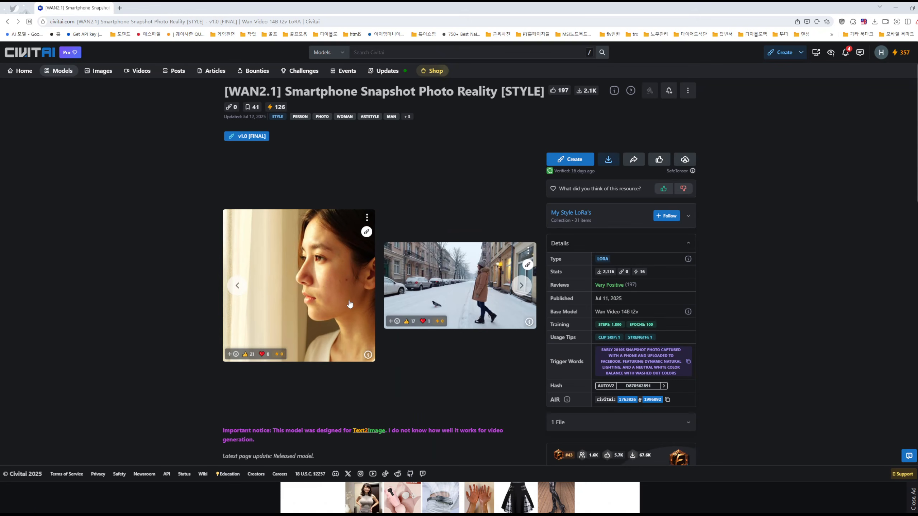
click(107, 8)
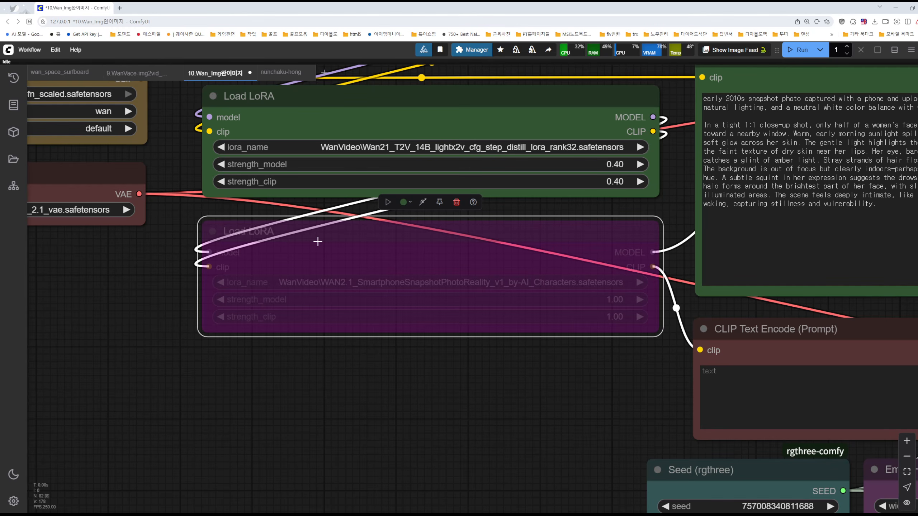
Compare the two large portrait previews beside the Wan samplers, then return to the Load LoRA nodes
scroll(669, 220, down, 7)
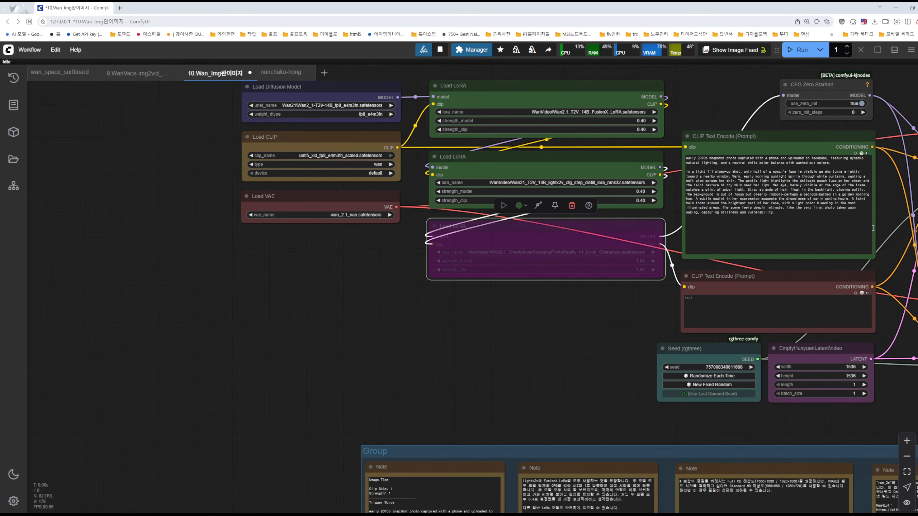
drag(869, 229, 436, 223)
drag(847, 327, 537, 234)
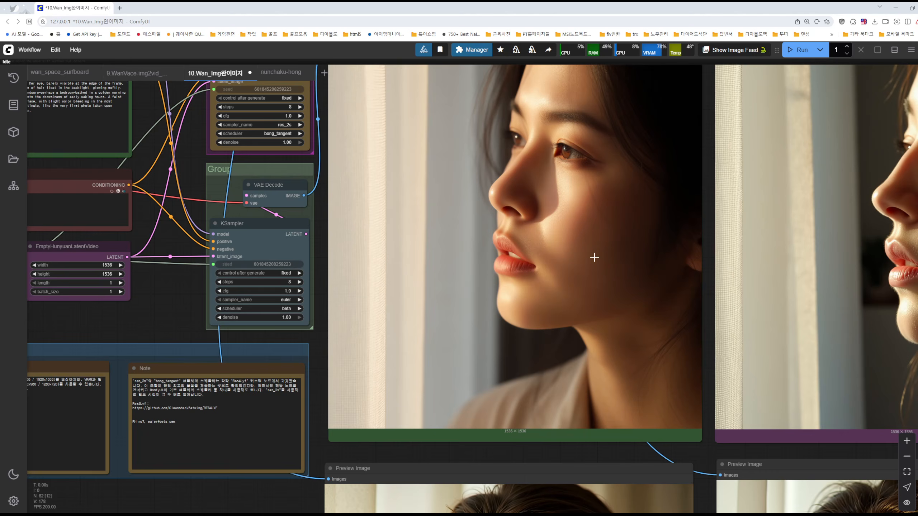
drag(156, 320, 200, 319)
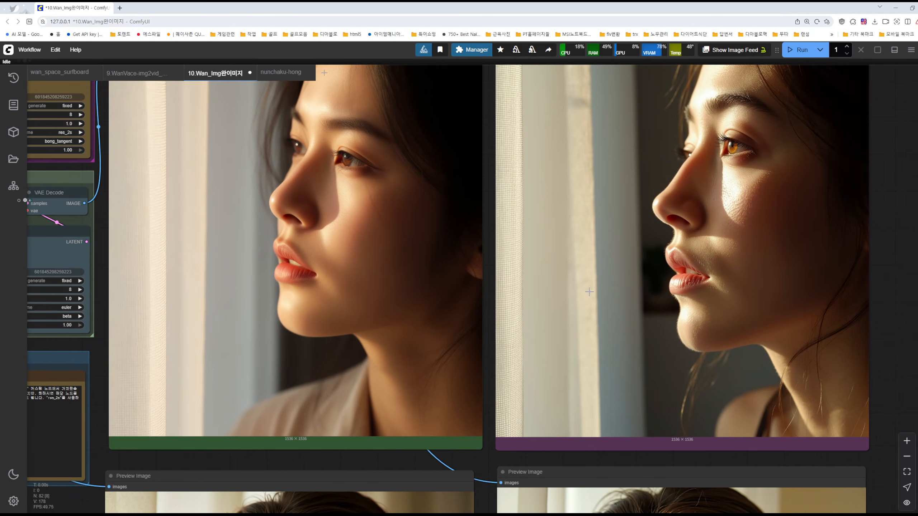
scroll(690, 257, up, 5)
scroll(732, 216, down, 8)
drag(85, 285, 764, 345)
drag(477, 291, 409, 355)
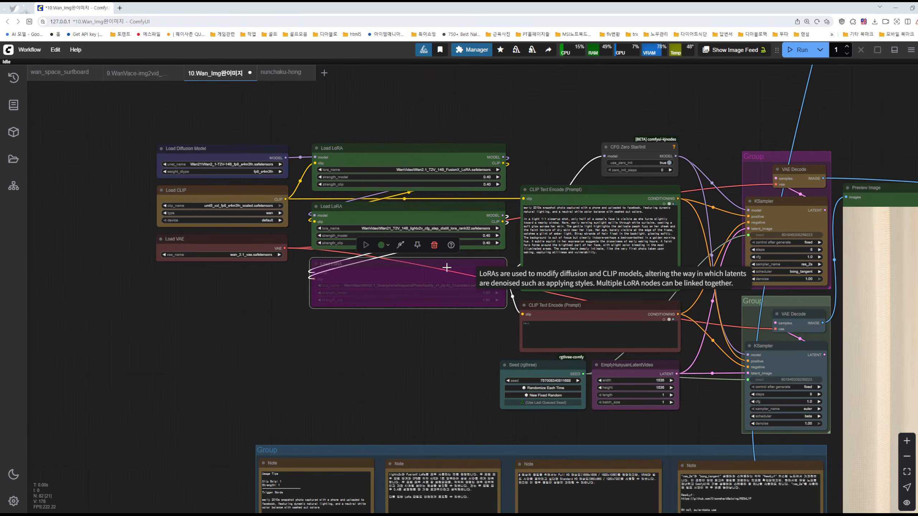
Open the Civitai link from the Usage Tips note in a new browser tab
key(alt+Tab)
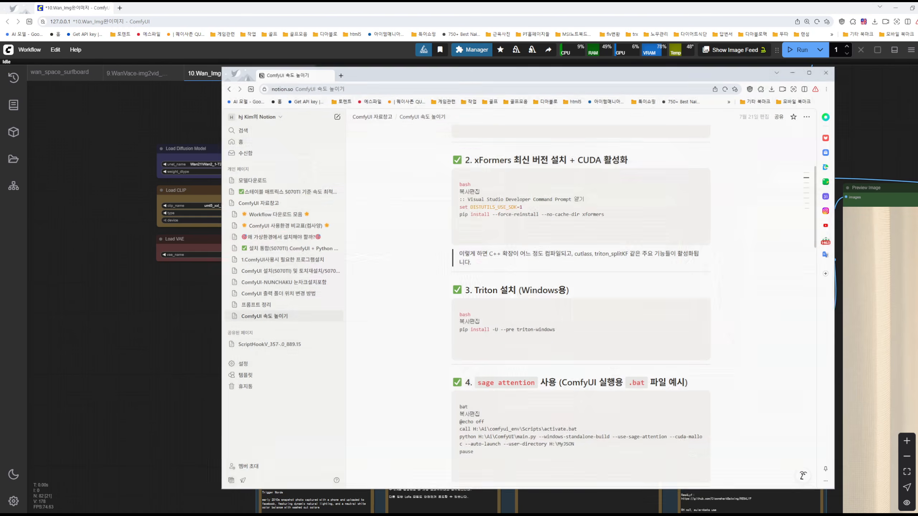
key(alt+Tab)
drag(441, 438, 404, 309)
scroll(259, 406, up, 11)
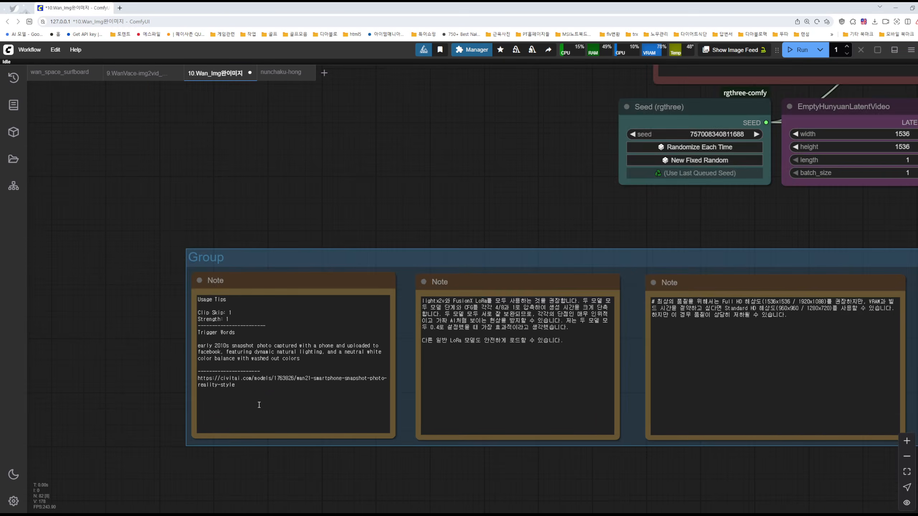
drag(162, 363, 229, 377)
key(ctrl+c)
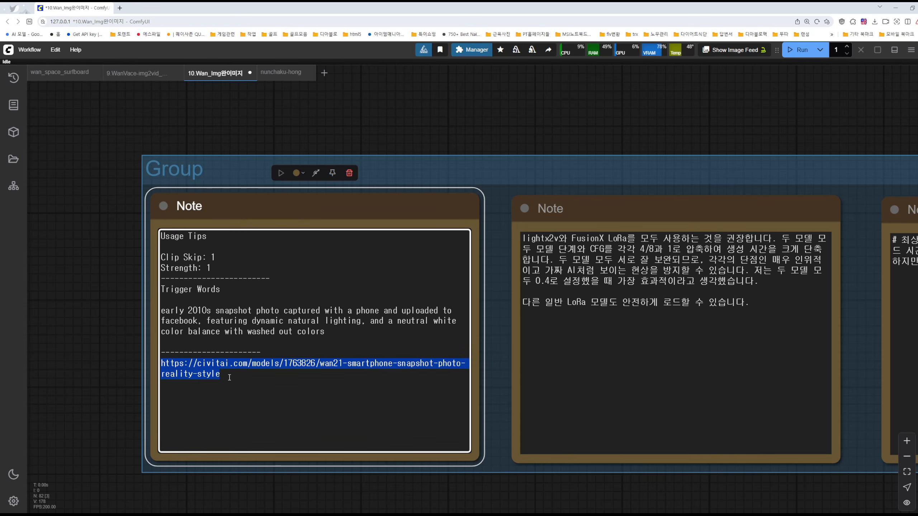
click(120, 7)
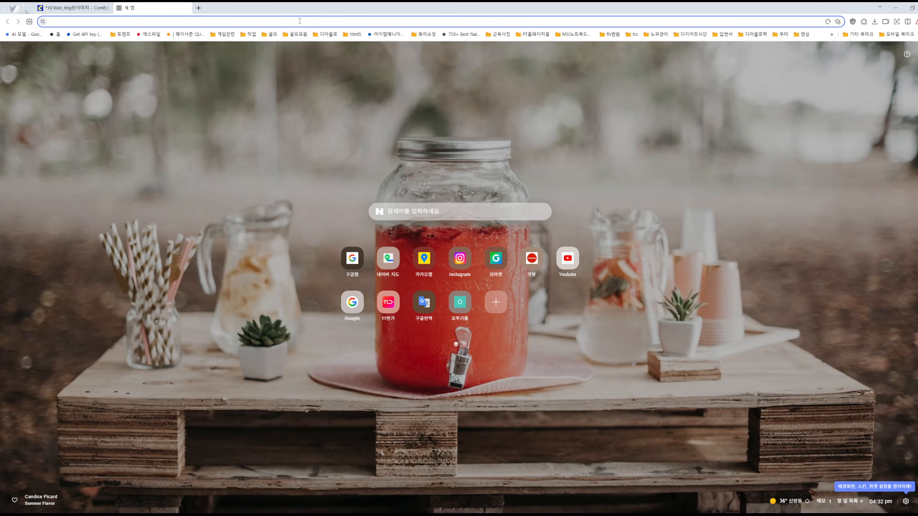
key(ctrl+v)
key(Return)
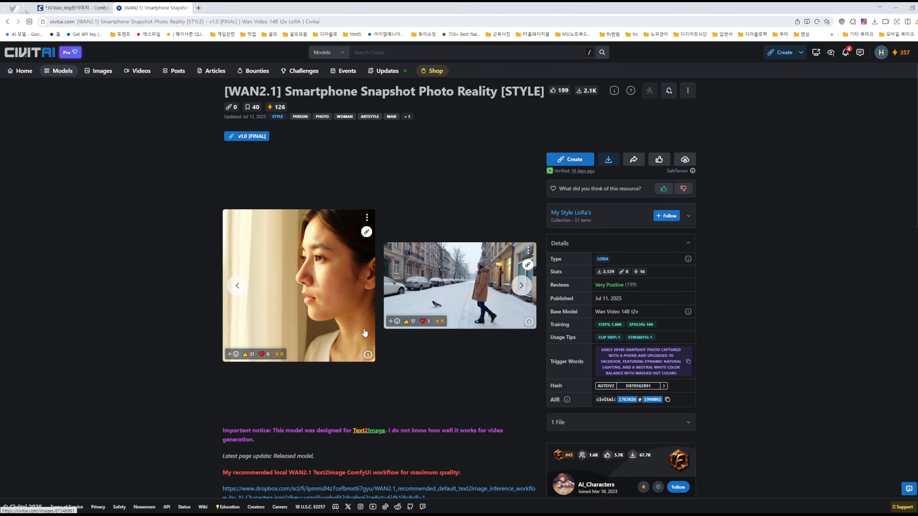
Start the download of the Smartphone Snapshot Photo Reality LoRA file and cancel it at the save prompt
click(608, 160)
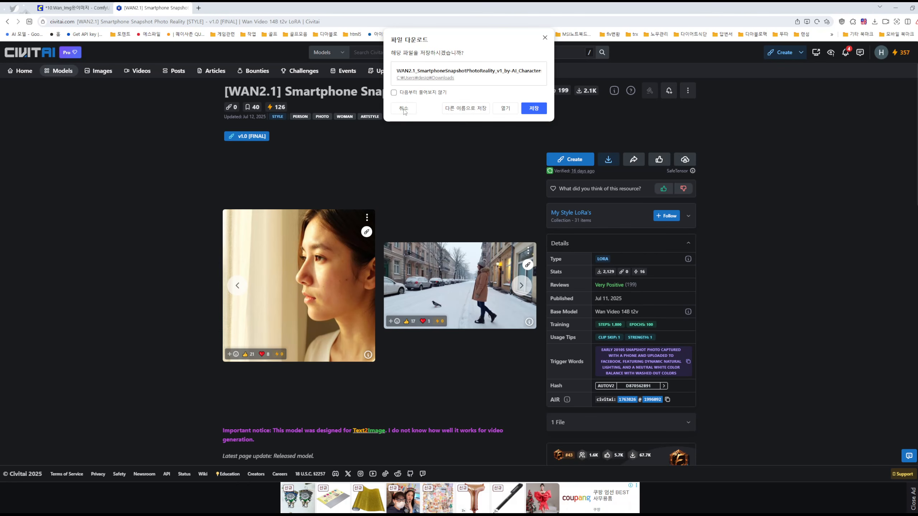
click(403, 108)
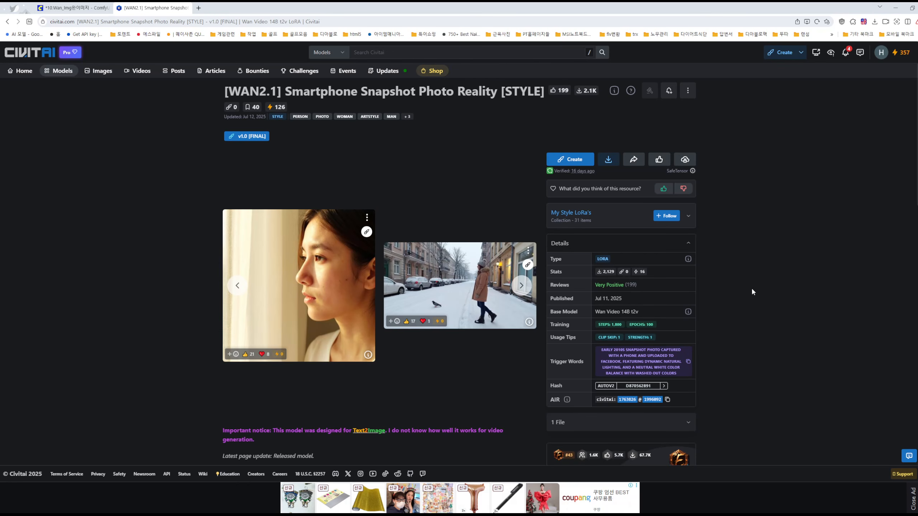
Frame the Trigger Words label and text in red, check-mark the text, and circle the woman in the snowy street sample
scroll(756, 297, down, 4)
scroll(742, 284, up, 2)
scroll(744, 262, up, 1)
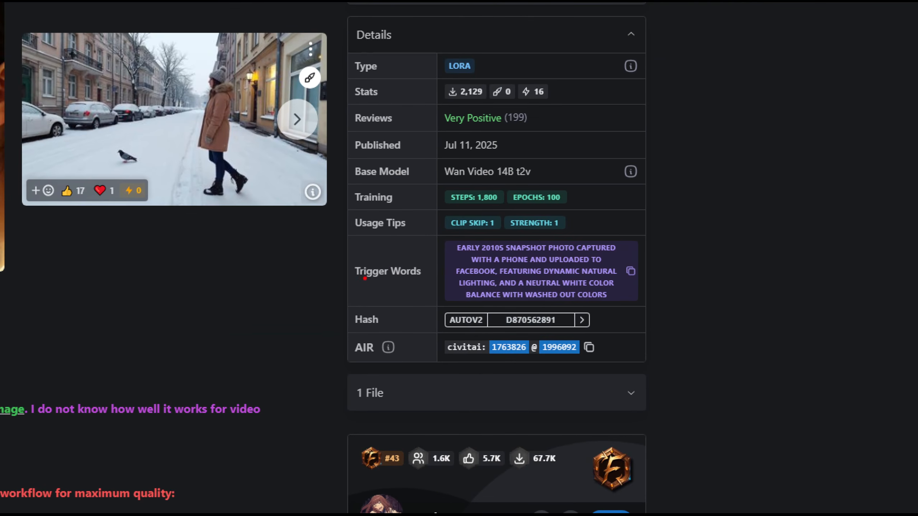
drag(339, 254, 428, 288)
drag(441, 237, 624, 304)
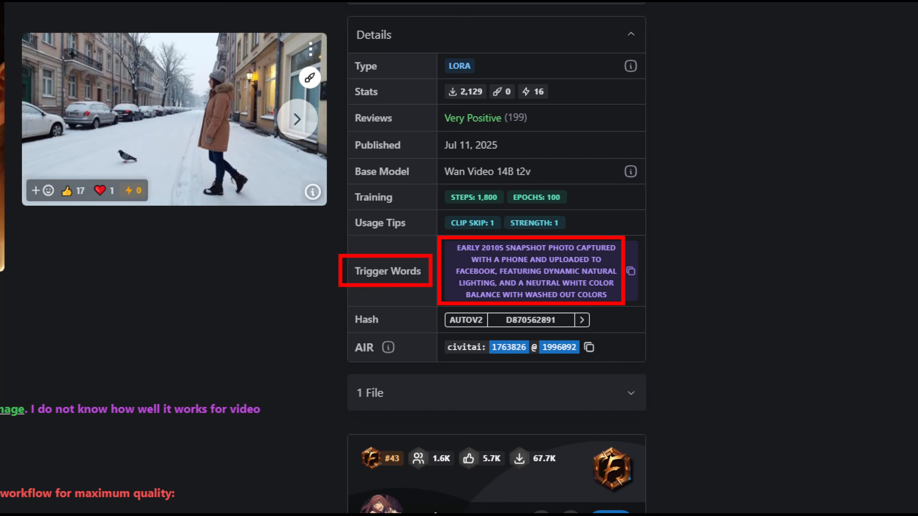
drag(618, 223, 639, 220)
mouse_move(200, 160)
mouse_down()
mouse_move(228, 146)
mouse_move(166, 165)
mouse_up()
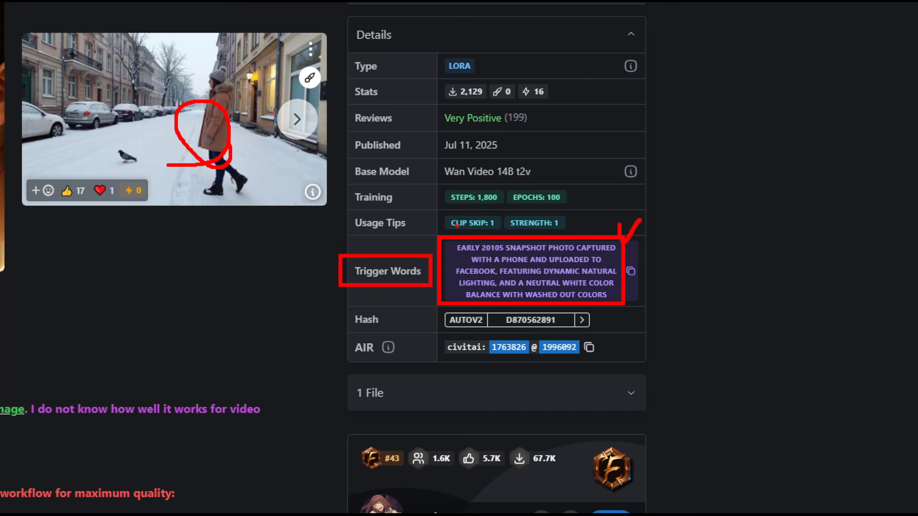
Start saving the Smartphone Snapshot LoRA under its file name prefixed with "aaa" and cancel the save
drag(445, 219, 498, 222)
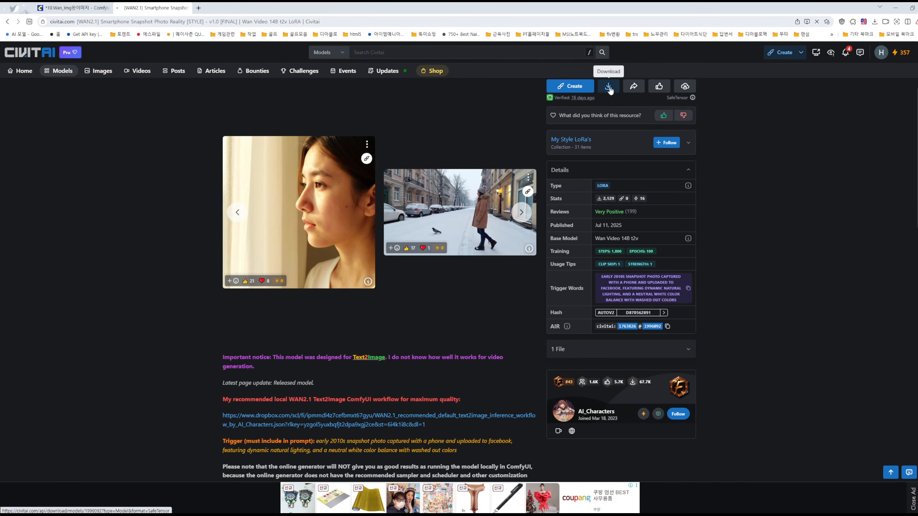
click(608, 86)
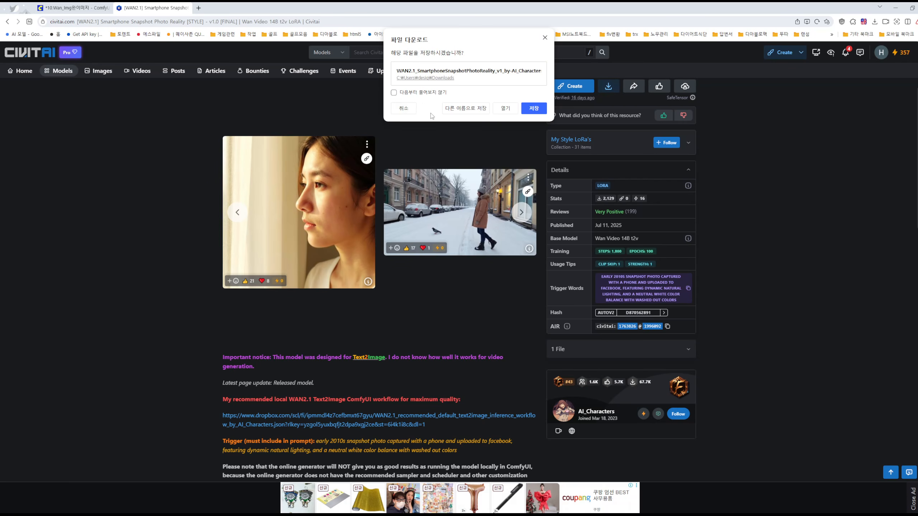
click(465, 108)
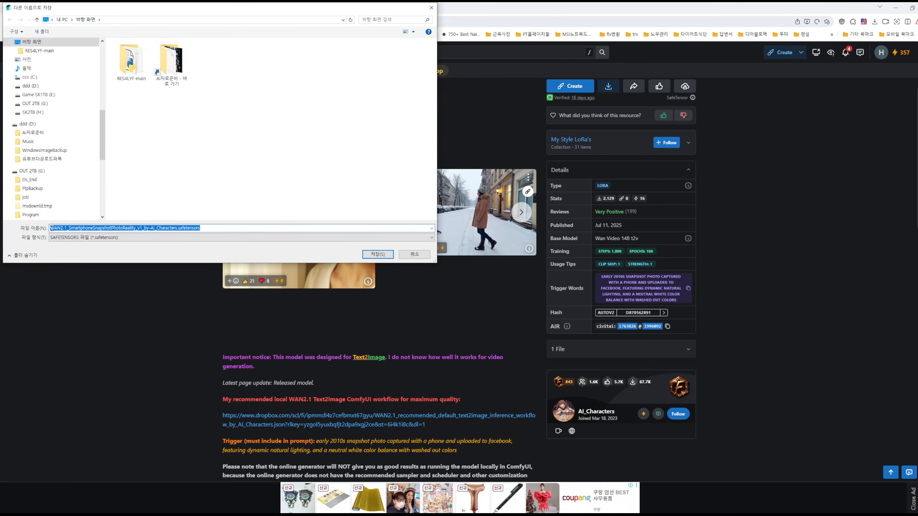
click(51, 228)
drag(51, 228, 150, 228)
key(Home)
text(aaa)
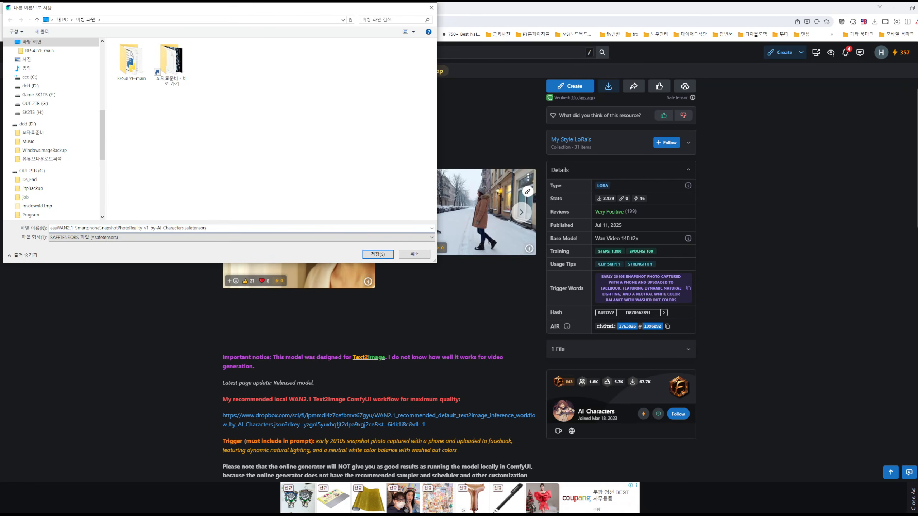
text(-)
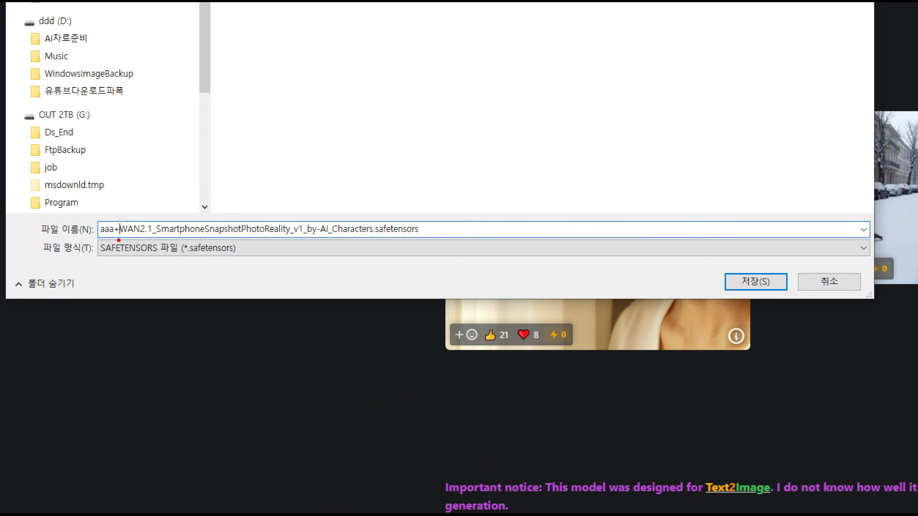
mouse_move(118, 241)
mouse_down()
mouse_move(85, 231)
mouse_move(109, 219)
mouse_move(117, 230)
mouse_move(110, 237)
mouse_move(87, 240)
mouse_move(120, 219)
mouse_up()
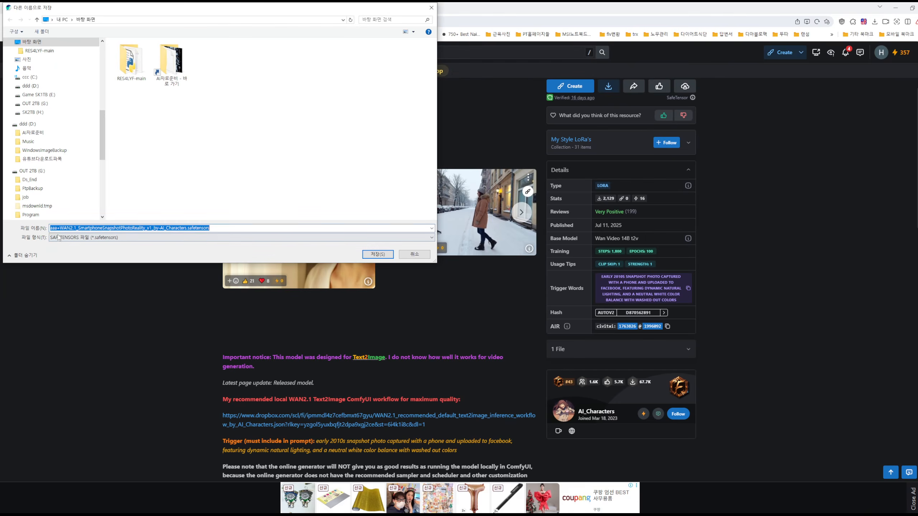
click(408, 258)
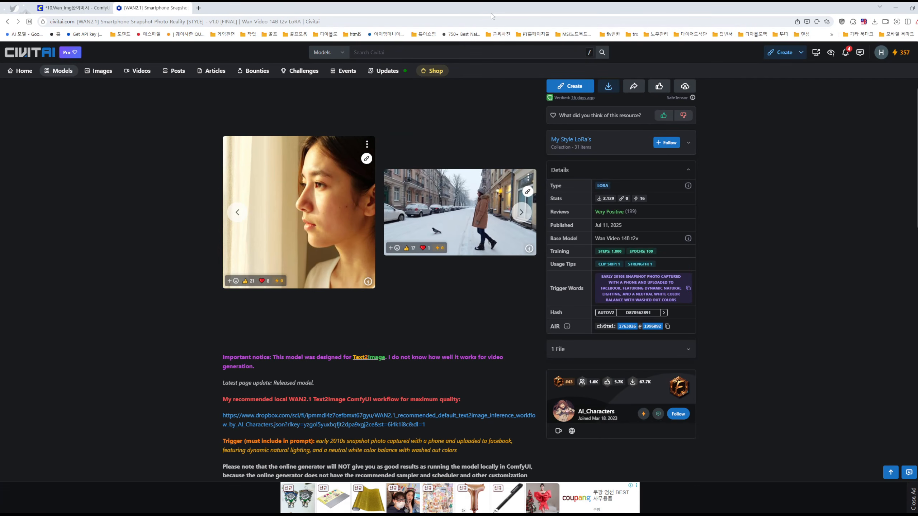
Return to the ComfyUI workflow and highlight the scene description and the opening trigger sentence in the positive prompt
click(69, 10)
scroll(592, 115, down, 9)
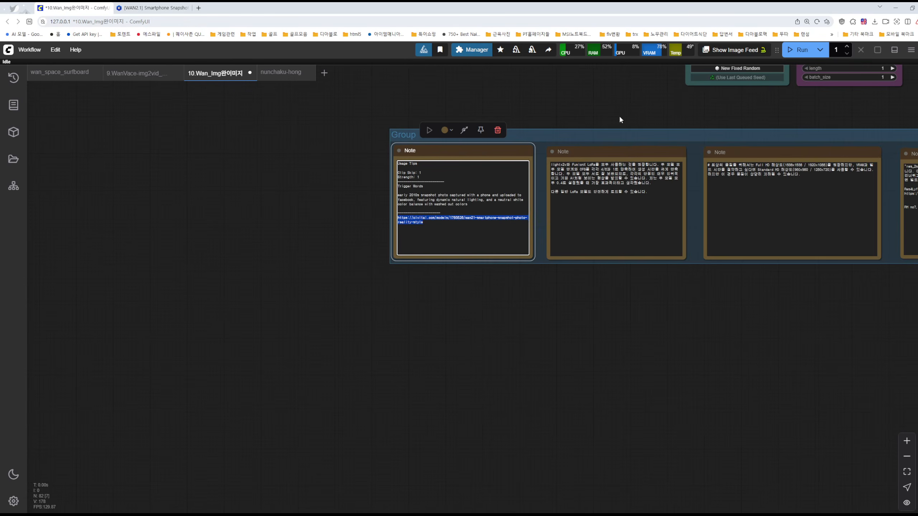
drag(675, 104, 390, 406)
scroll(499, 152, up, 15)
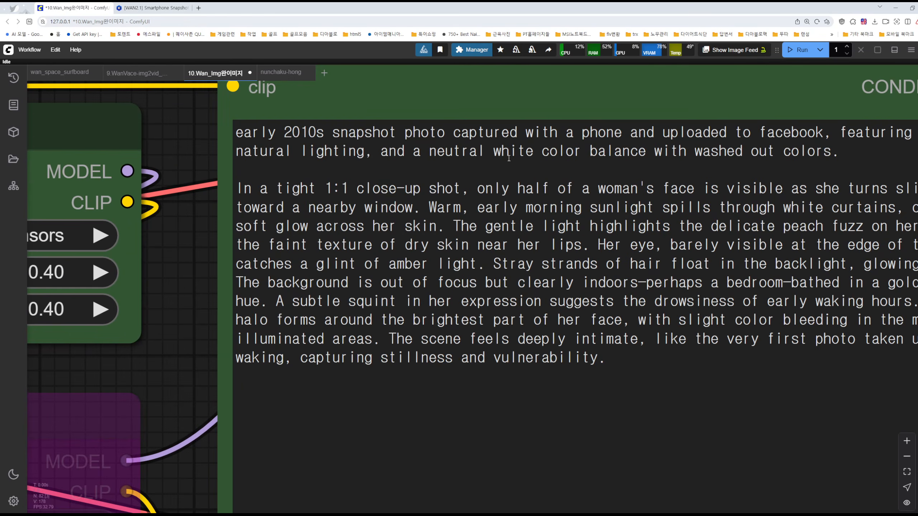
scroll(498, 152, down, 4)
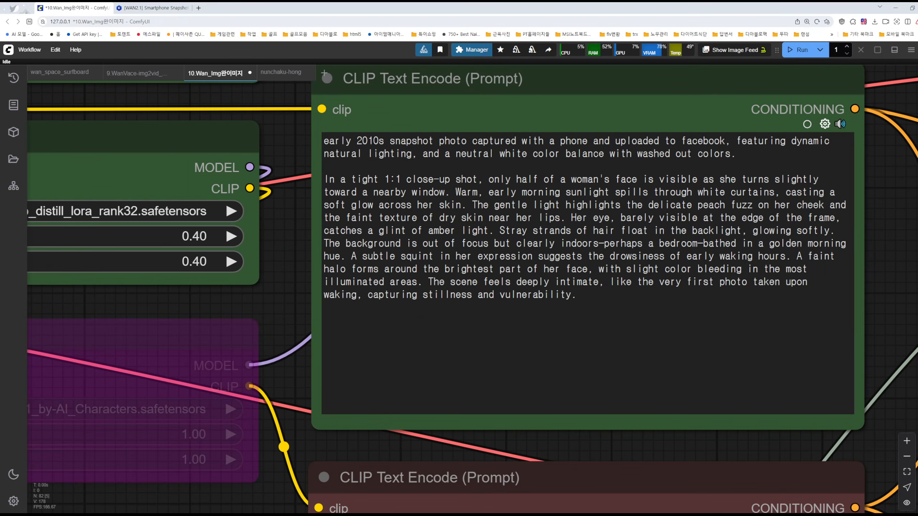
mouse_move(306, 128)
mouse_down()
mouse_move(636, 162)
mouse_move(837, 169)
mouse_up()
key(Escape)
drag(332, 179, 577, 319)
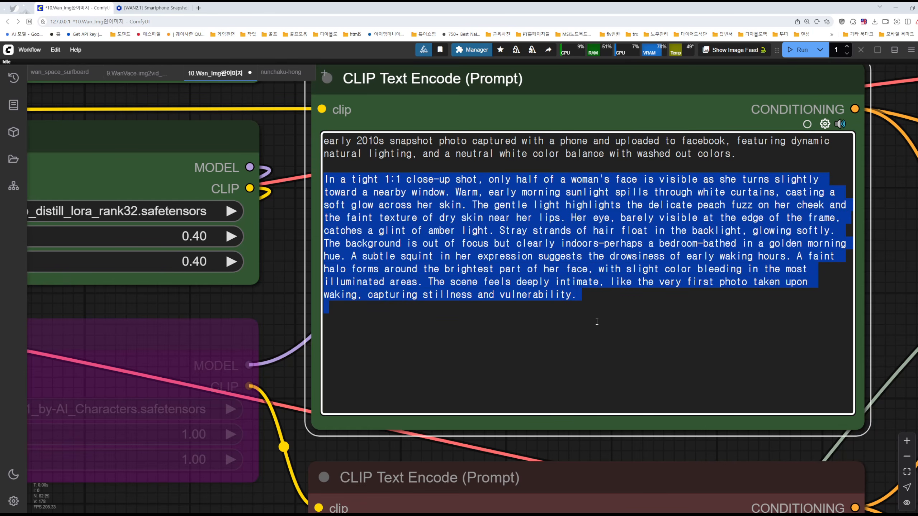
drag(326, 138, 751, 153)
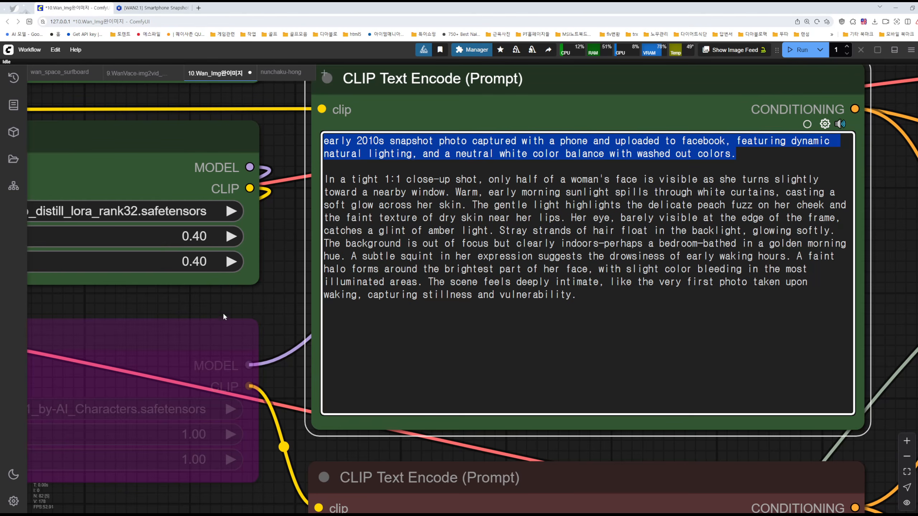
Select the bypassed Smartphone Snapshot LoRA node and mark the matching early 2010s trigger sentence in the positive prompt
scroll(223, 318, down, 4)
click(154, 335)
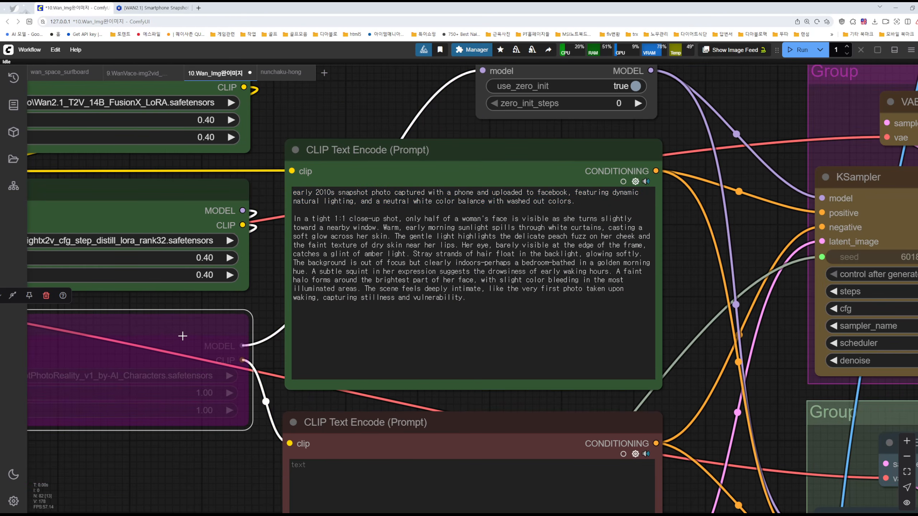
triple_click(294, 192)
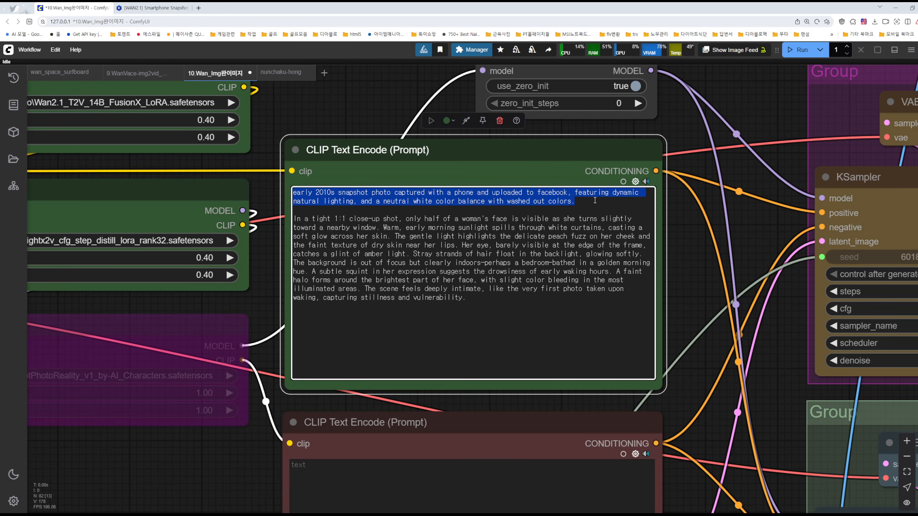
click(529, 210)
drag(528, 210, 295, 193)
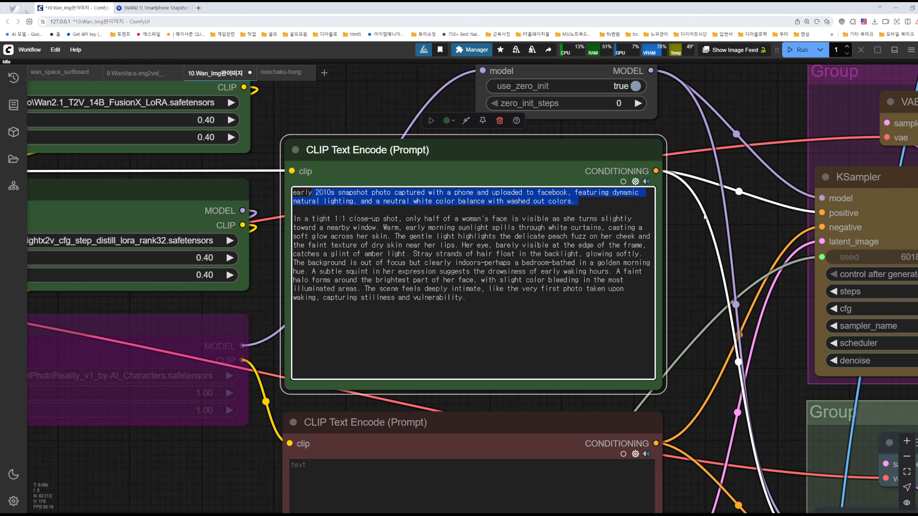
click(709, 212)
Inspect the woman's portrait in the large Preview Image node beside the two KSampler groups
scroll(725, 224, down, 11)
drag(809, 165, 422, 120)
scroll(610, 300, up, 2)
scroll(610, 299, up, 6)
scroll(651, 267, down, 4)
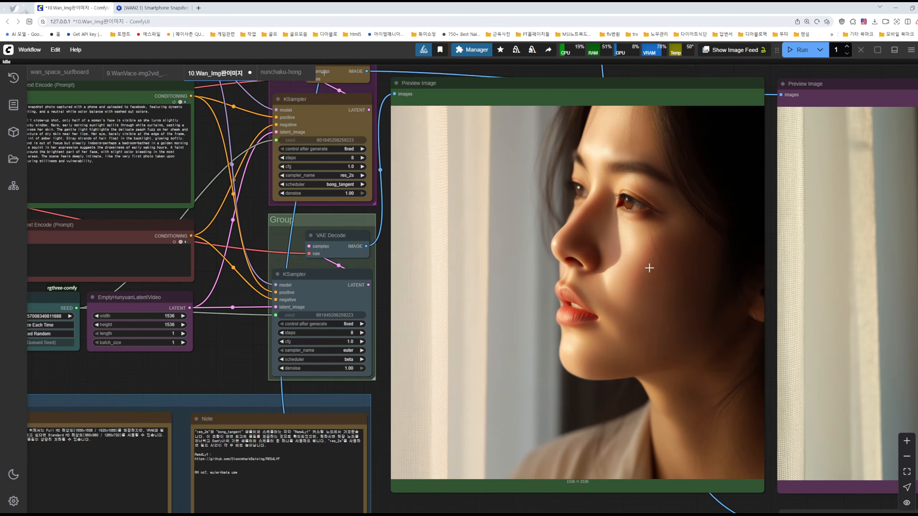
Point out the bypassed Smartphone Snapshot LoRA, and select the FusionX and lightx2v Load LoRA nodes together before clearing the selection
scroll(643, 273, down, 3)
drag(80, 266, 252, 379)
scroll(266, 321, up, 1)
scroll(259, 315, up, 4)
click(252, 304)
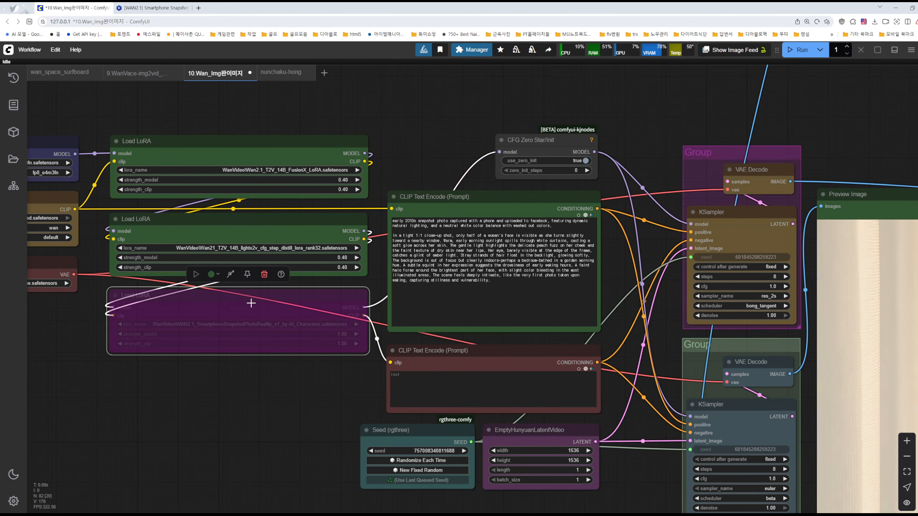
click(243, 368)
drag(275, 114, 317, 244)
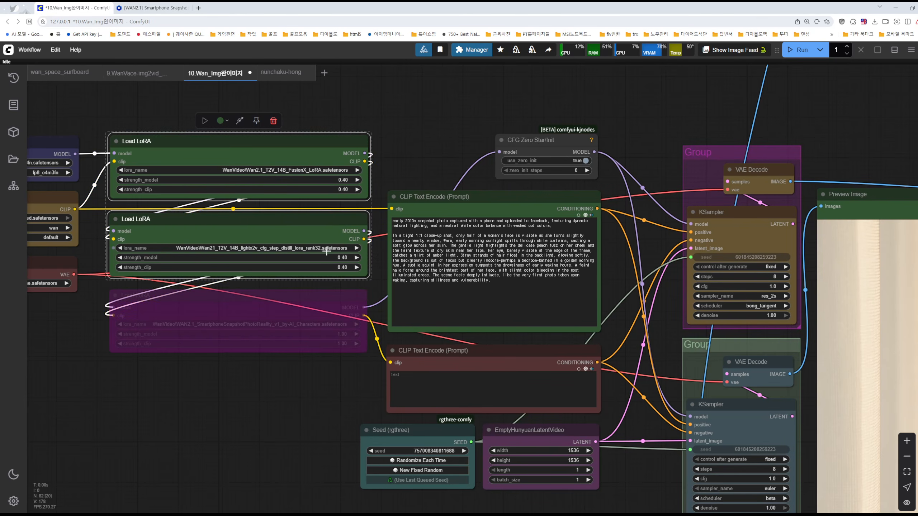
click(409, 152)
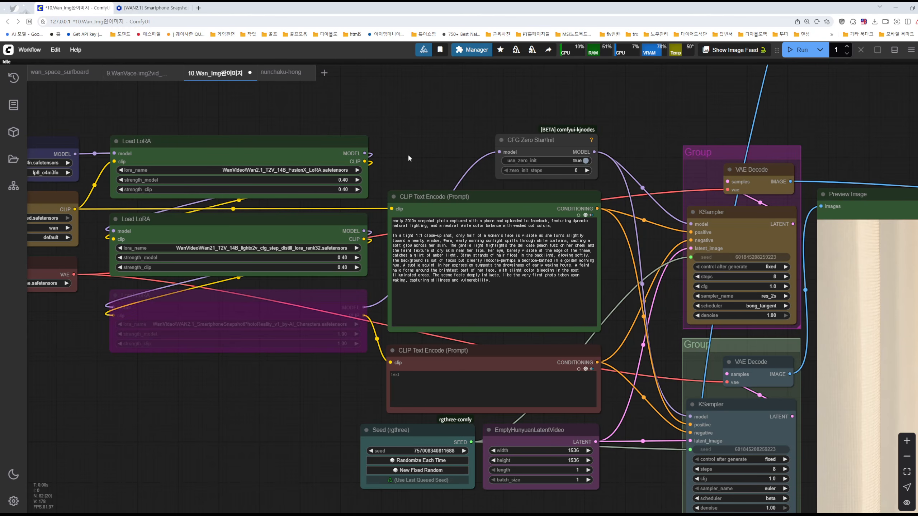
Go to the Nunchaku FLUX group and open the missing custom nodes list in ComfyUI Manager, closing it without installing anything
scroll(667, 270, down, 6)
drag(538, 167, 524, 399)
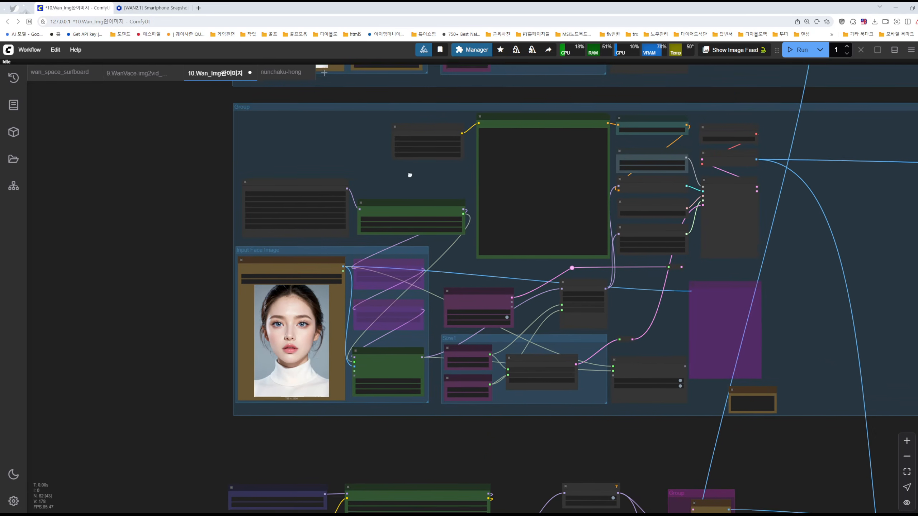
drag(413, 178, 348, 166)
scroll(367, 272, up, 5)
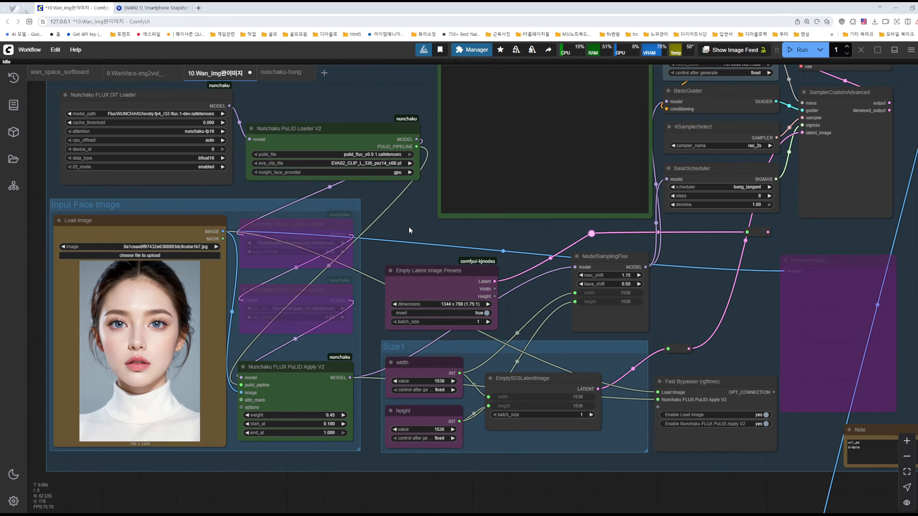
drag(405, 226, 576, 346)
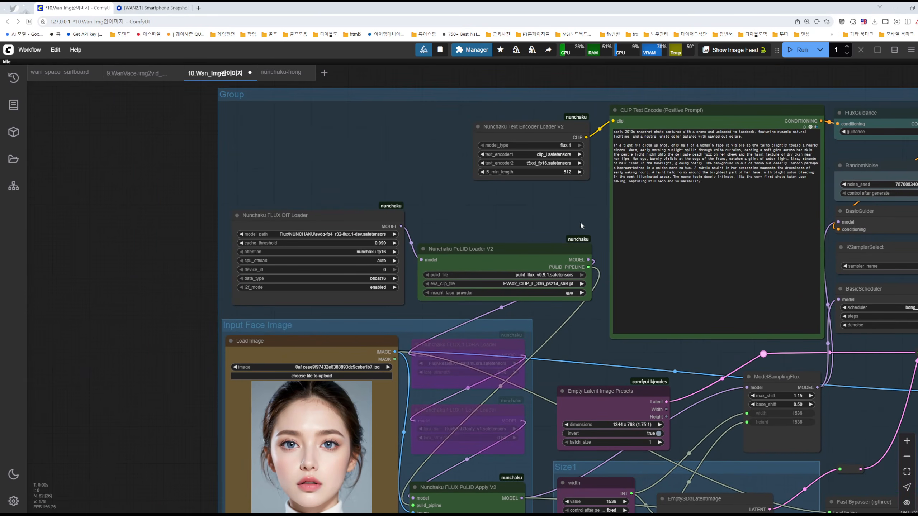
drag(583, 225, 405, 214)
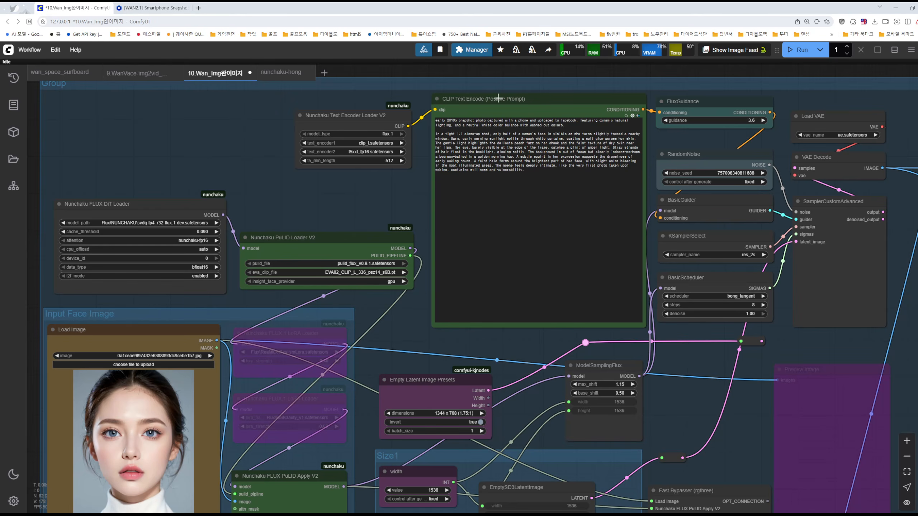
click(472, 49)
click(439, 233)
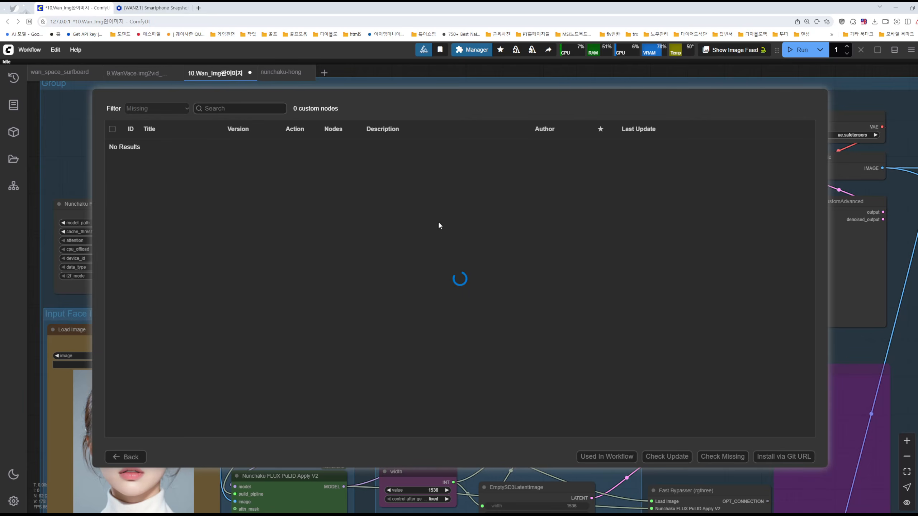
click(125, 457)
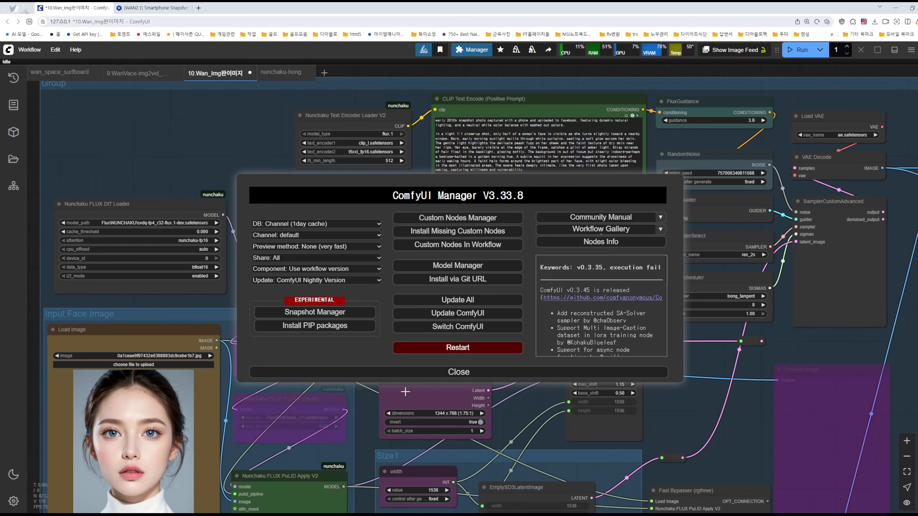
click(411, 372)
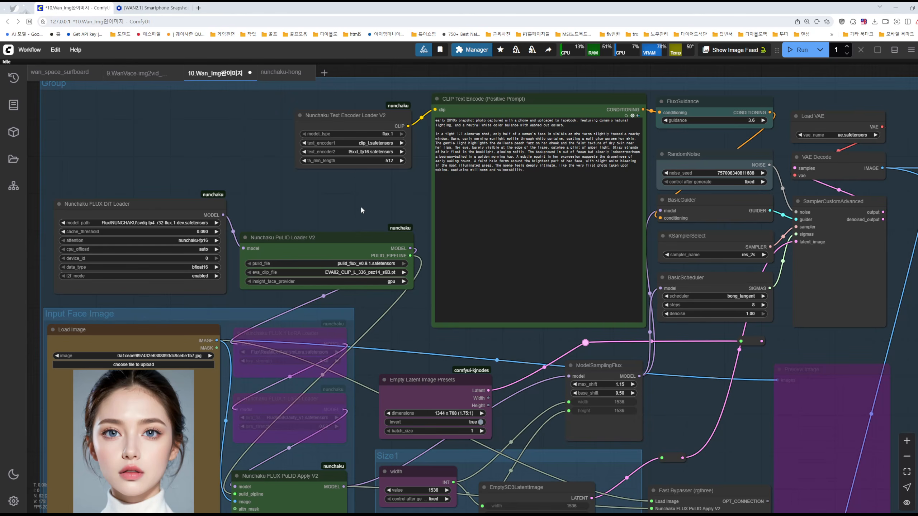
Select the Nunchaku FLUX DiT Loader and review its settings along with the prompt and sampler nodes
drag(364, 208, 551, 247)
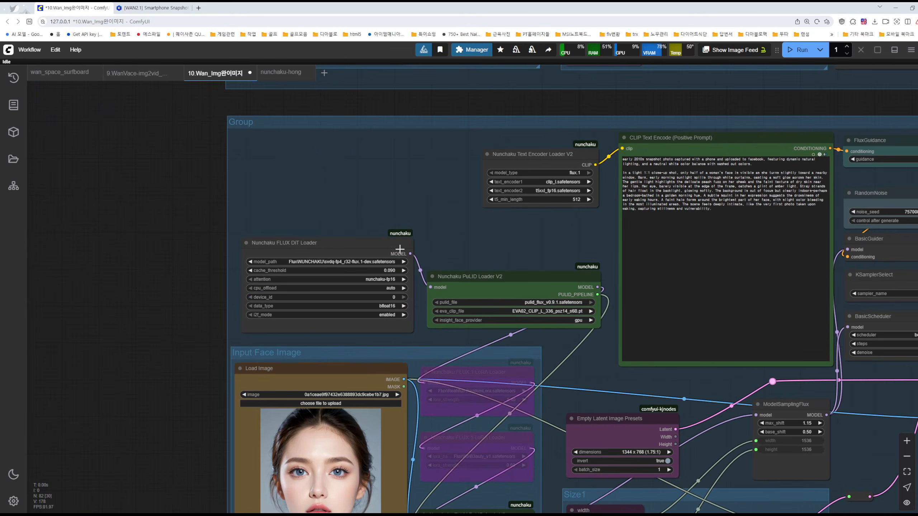
click(338, 244)
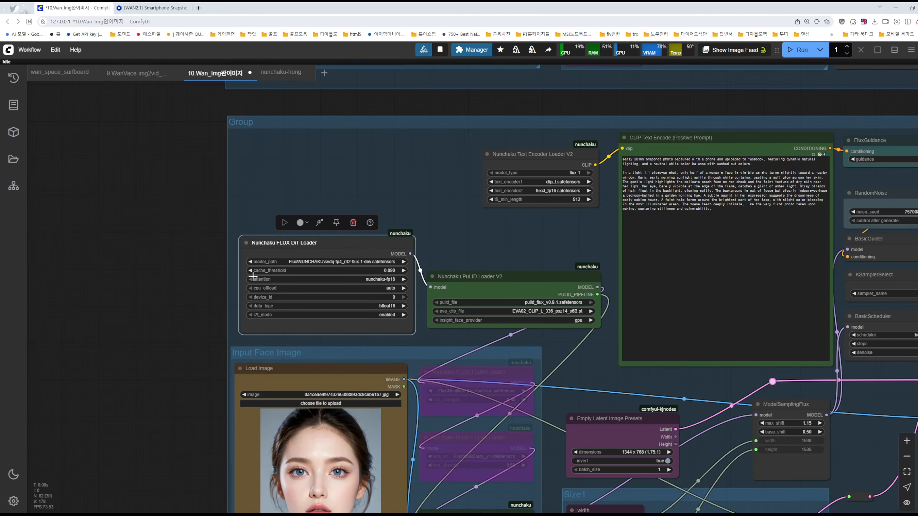
drag(473, 242, 408, 234)
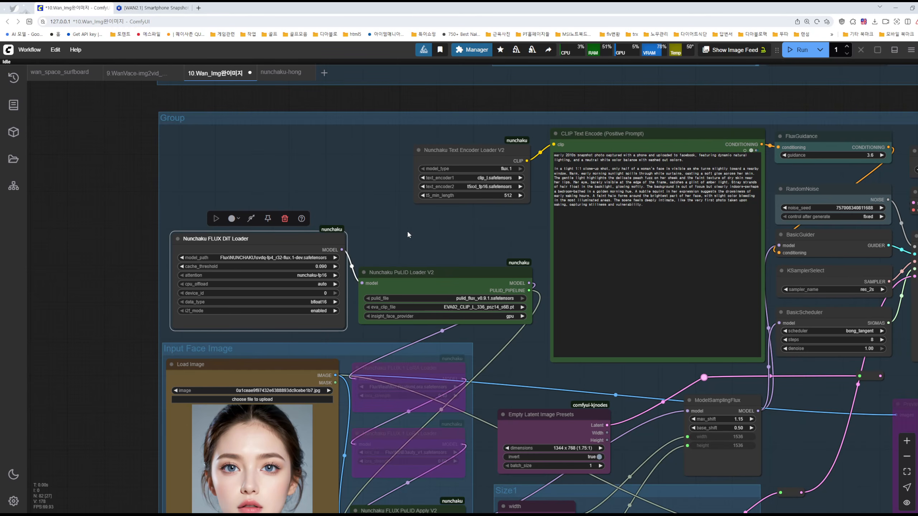
drag(875, 372, 552, 307)
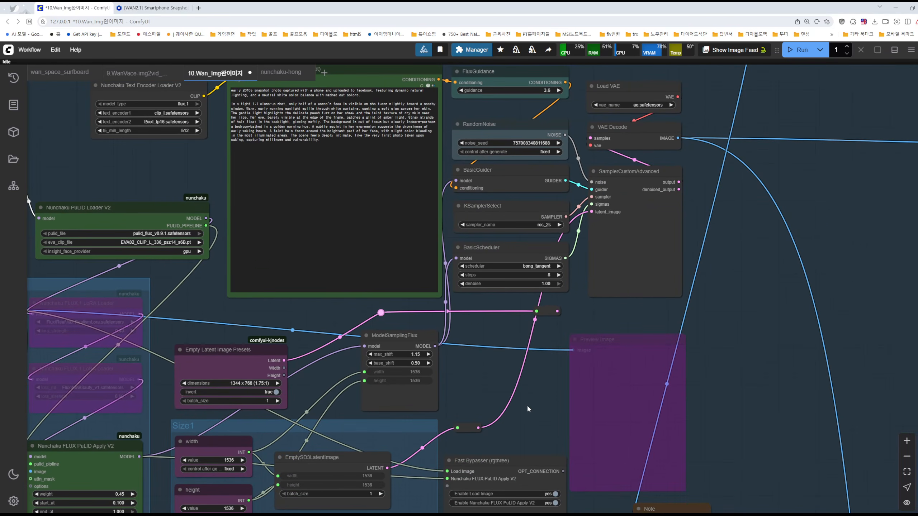
Point out the Nunchaku PuLID Loader V2 and FLUX PuLID Apply V2 nodes around the input face image
drag(527, 404, 613, 378)
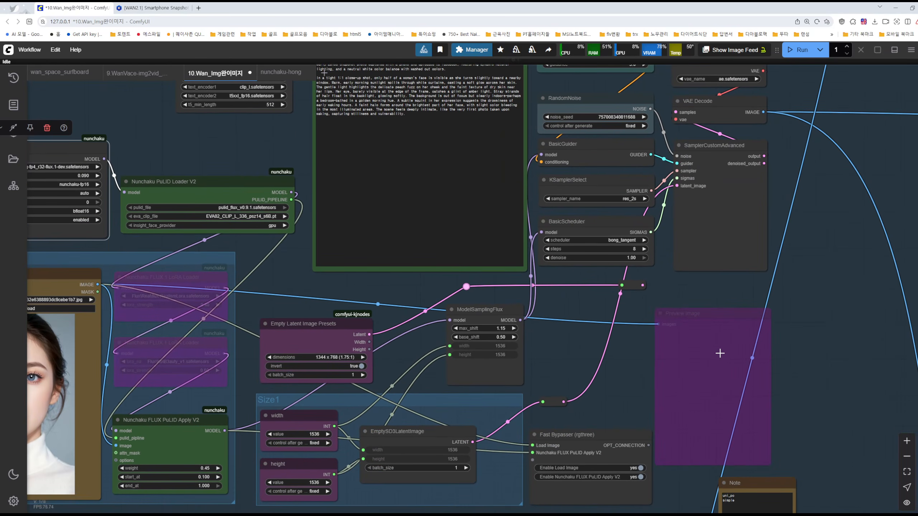
drag(562, 357, 814, 329)
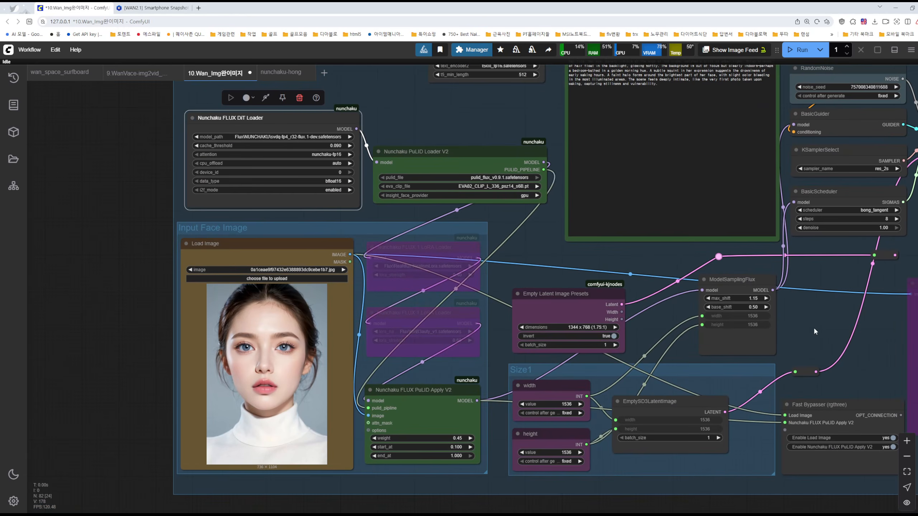
click(466, 152)
click(439, 393)
click(530, 244)
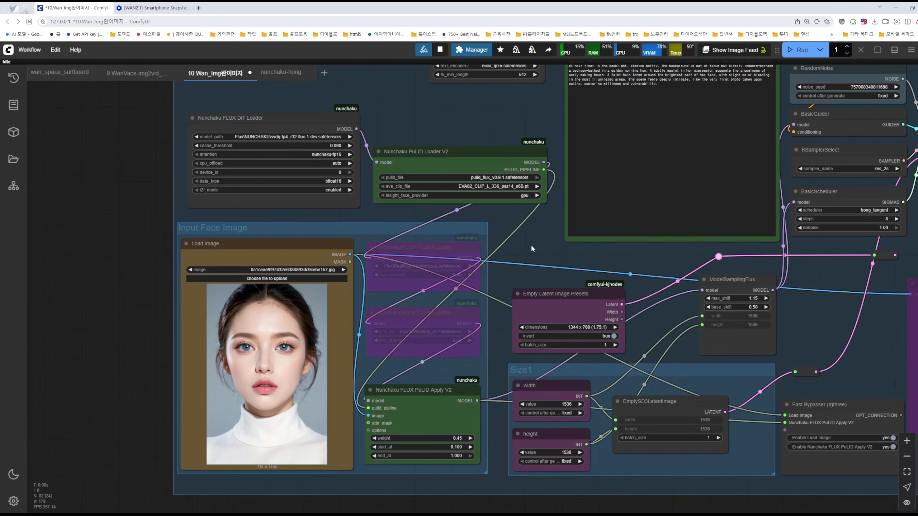
Switch to the Notion page on speeding up ComfyUI, minimize it, and select the Nunchaku PuLID Loader V2 node
drag(421, 123, 453, 127)
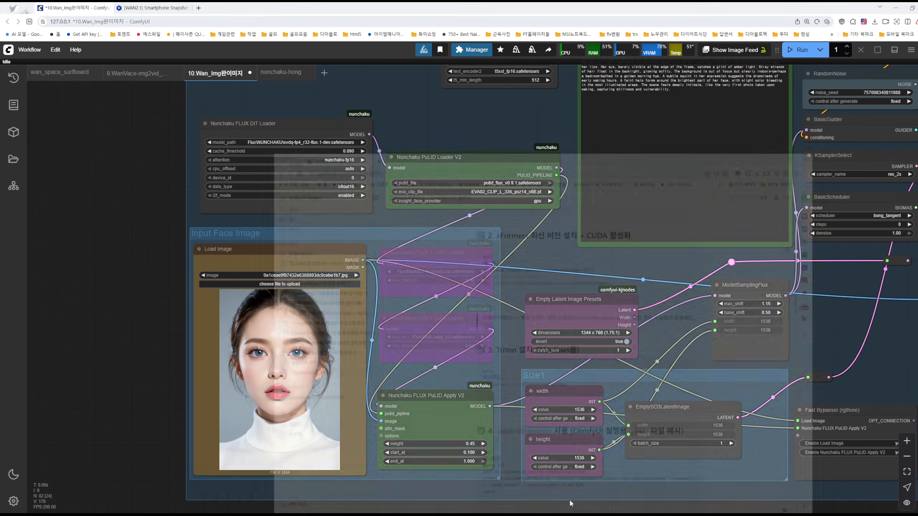
click(571, 503)
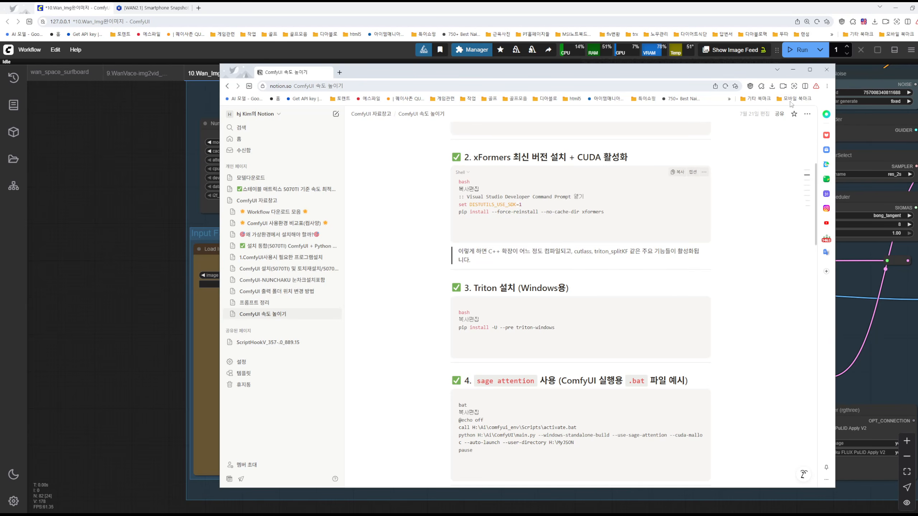
click(792, 72)
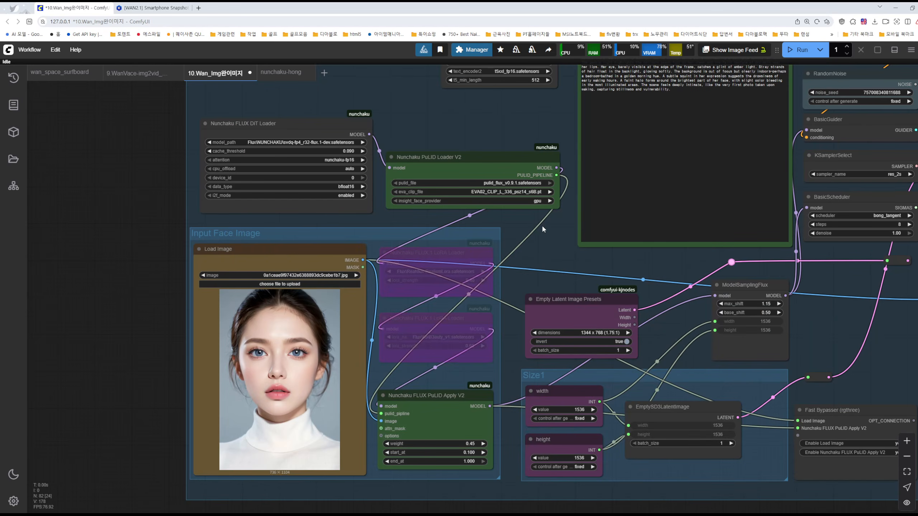
click(501, 158)
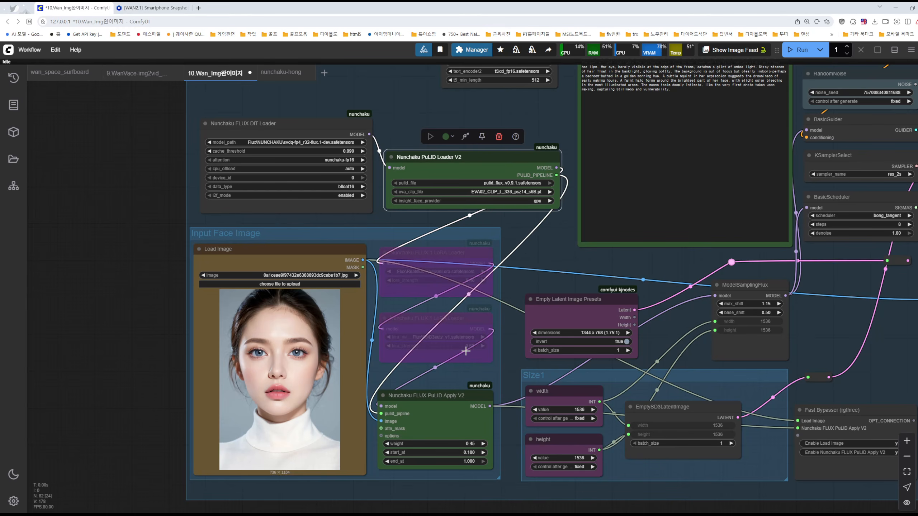
Shift the Nunchaku PuLID Loader V2 and FLUX PuLID Apply V2 nodes slightly down, then select each to highlight its connections
mouse_move(437, 397)
mouse_down()
mouse_move(459, 392)
mouse_move(437, 400)
mouse_up()
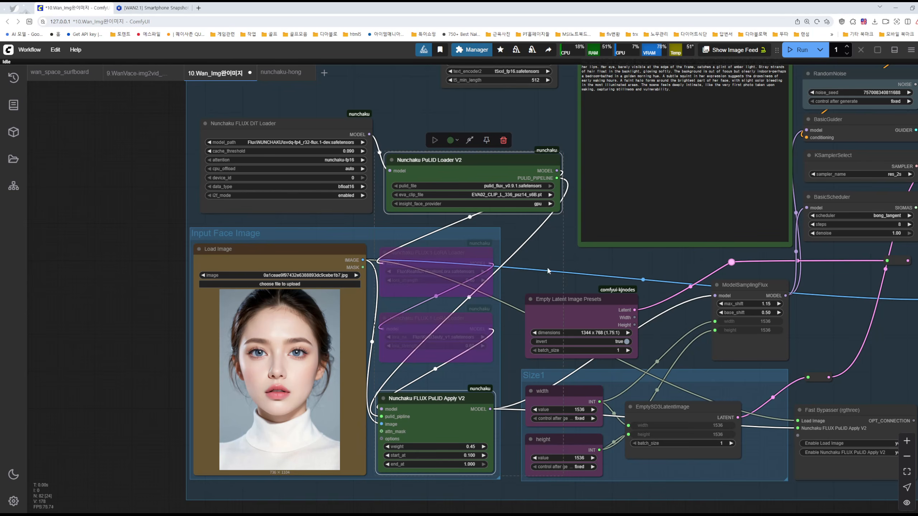
click(552, 255)
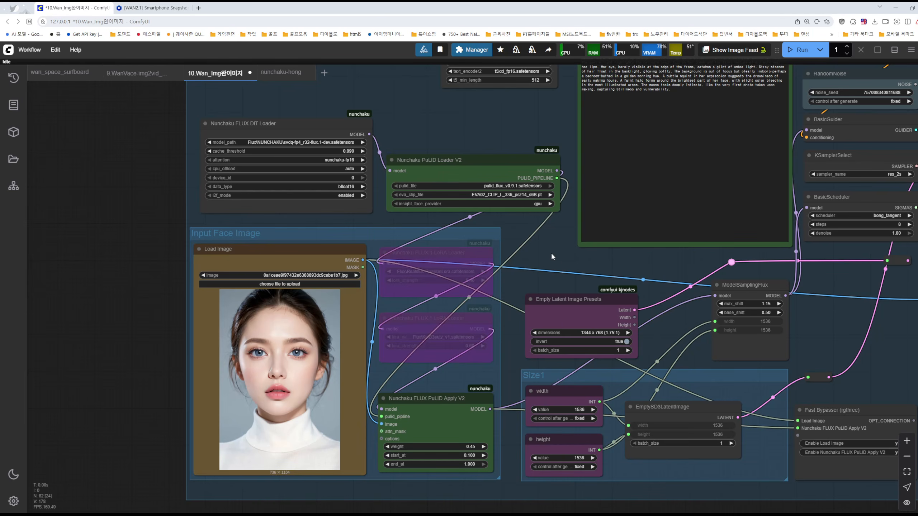
click(483, 163)
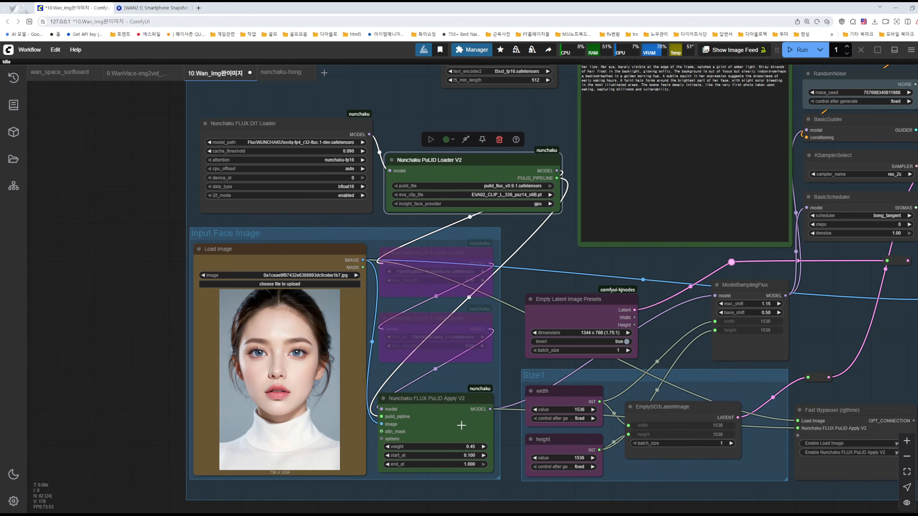
click(456, 398)
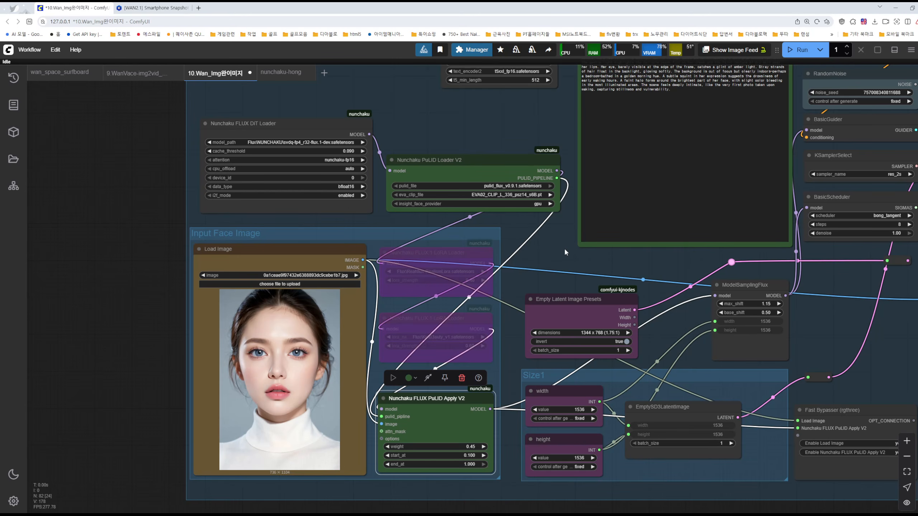
drag(549, 122, 428, 213)
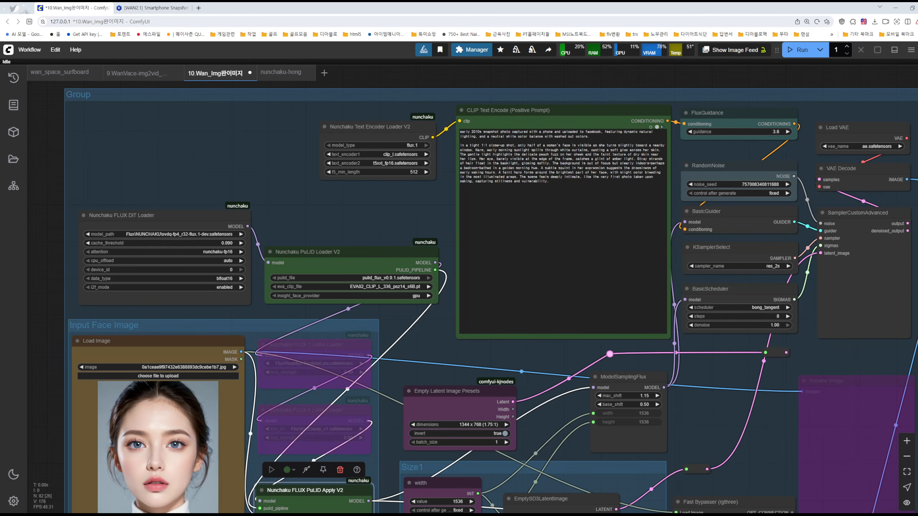
Switch to the Notion page on speeding up ComfyUI and go to the key-task summary under the sage attention section
click(506, 515)
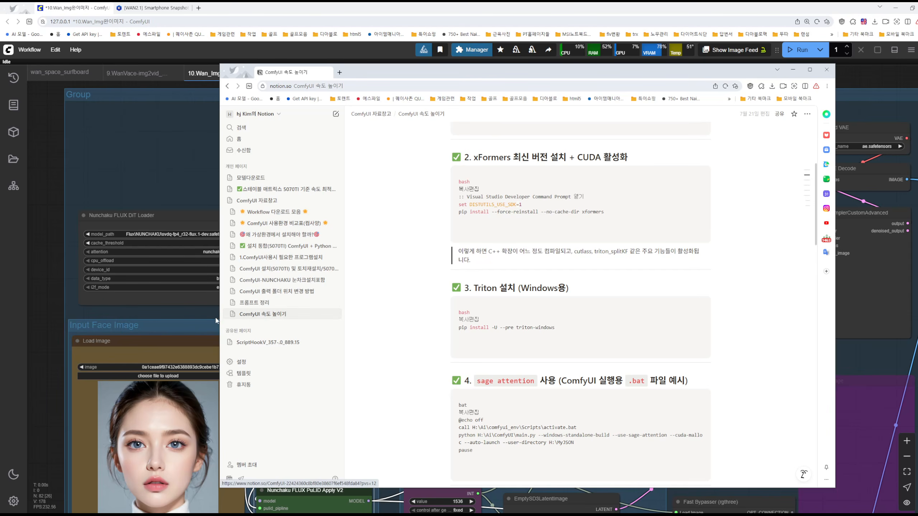
scroll(557, 259, down, 3)
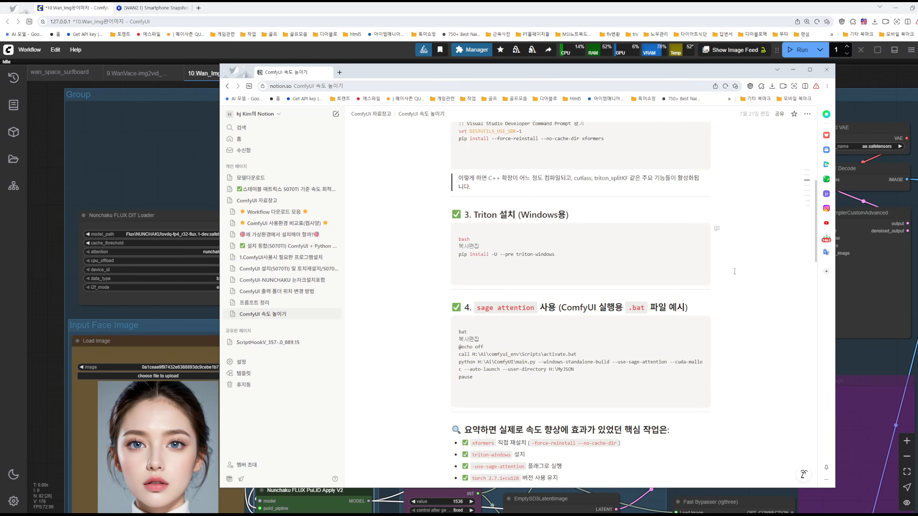
scroll(727, 359, down, 2)
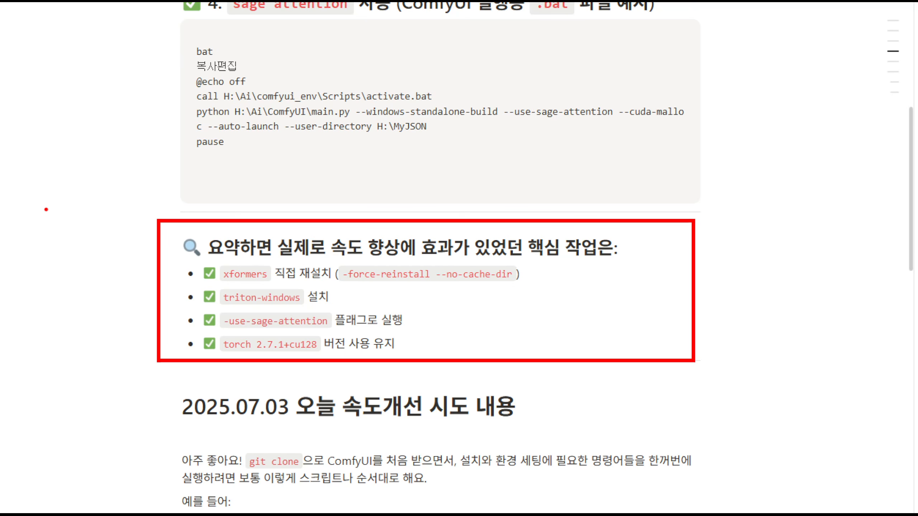
Annotate the magnified speed-up summary with a circled handwritten 3.11 and an arrow pointing to the boxed list
mouse_move(26, 200)
mouse_down()
mouse_move(34, 216)
mouse_move(19, 234)
mouse_up()
drag(57, 230, 61, 237)
drag(75, 201, 76, 225)
mouse_move(79, 202)
mouse_down()
mouse_move(79, 225)
mouse_move(95, 218)
mouse_move(42, 253)
mouse_move(6, 219)
mouse_move(45, 171)
mouse_move(112, 216)
mouse_move(87, 249)
mouse_up()
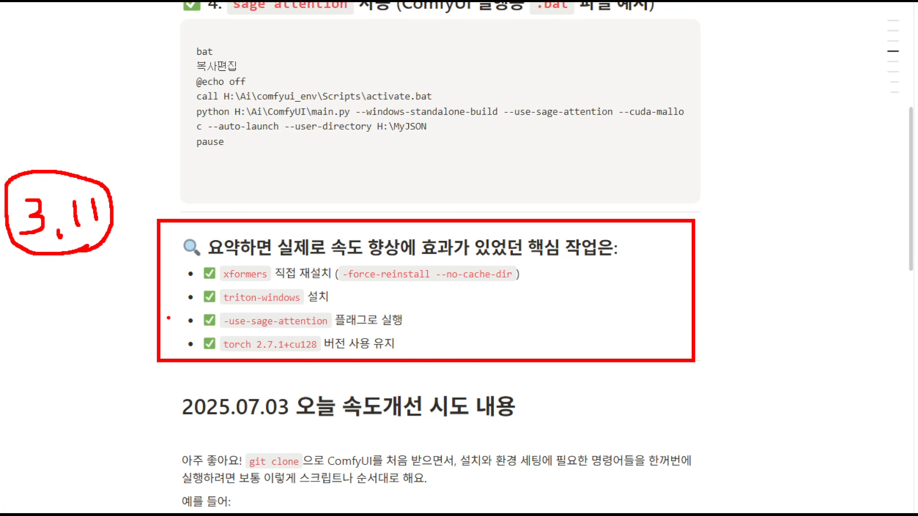
mouse_move(123, 217)
mouse_down()
mouse_move(150, 272)
mouse_move(154, 249)
mouse_move(121, 212)
mouse_move(153, 216)
mouse_move(110, 249)
mouse_up()
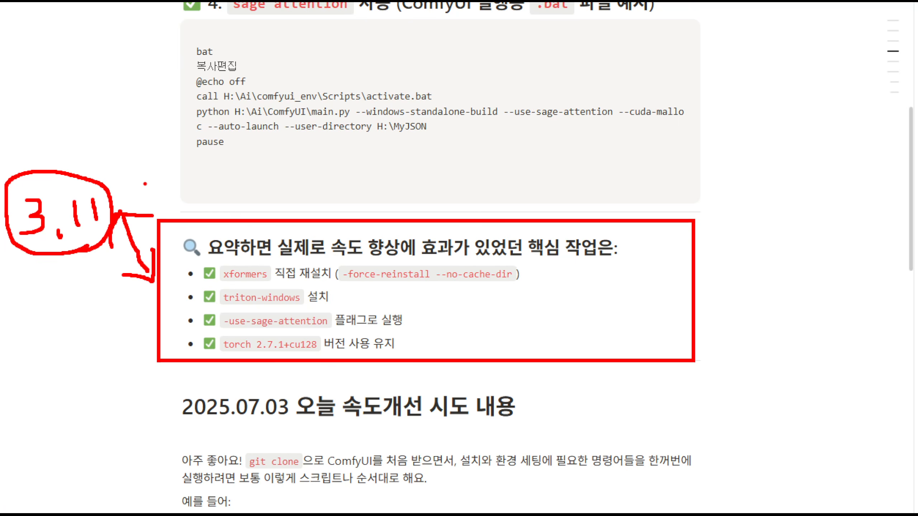
Handwrite circled 3.12 above and 3.10 below the 3.11 note, adding an arrow to each
mouse_move(43, 74)
mouse_down()
mouse_move(60, 73)
mouse_move(49, 117)
mouse_move(81, 119)
mouse_up()
mouse_move(94, 83)
mouse_down()
mouse_move(97, 110)
mouse_move(149, 96)
mouse_move(91, 58)
mouse_move(119, 128)
mouse_up()
mouse_move(41, 316)
mouse_down()
mouse_move(54, 345)
mouse_move(43, 349)
mouse_up()
drag(86, 346, 84, 361)
mouse_move(86, 314)
mouse_down()
mouse_move(95, 347)
mouse_move(116, 334)
mouse_move(36, 361)
mouse_move(128, 349)
mouse_move(119, 364)
mouse_up()
click(127, 343)
click(119, 292)
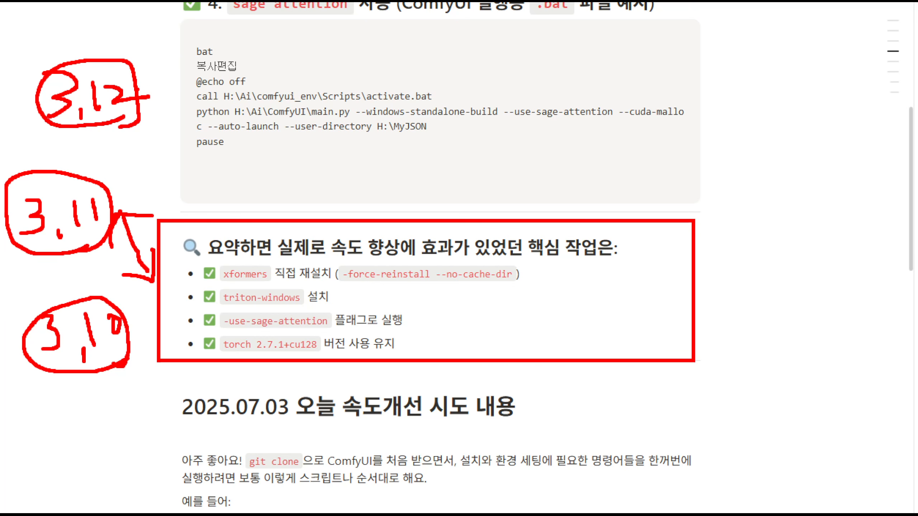
mouse_move(139, 105)
mouse_down()
mouse_move(166, 137)
mouse_move(157, 137)
mouse_up()
drag(101, 371, 110, 419)
drag(98, 412, 130, 406)
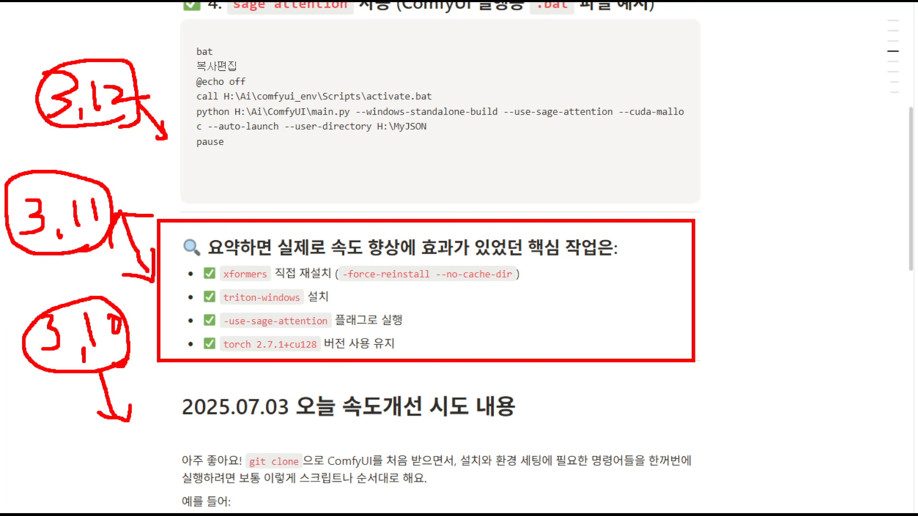
Link 3.11 to a filled scribble and mark the xformers, triton-windows, use-sage-attention and torch 2.7.1+cu128 entries
mouse_move(110, 195)
mouse_down()
mouse_move(215, 183)
mouse_move(200, 194)
mouse_move(217, 157)
mouse_move(239, 188)
mouse_up()
mouse_move(194, 164)
mouse_down()
mouse_move(220, 195)
mouse_move(231, 170)
mouse_move(253, 187)
mouse_move(205, 203)
mouse_move(229, 184)
mouse_up()
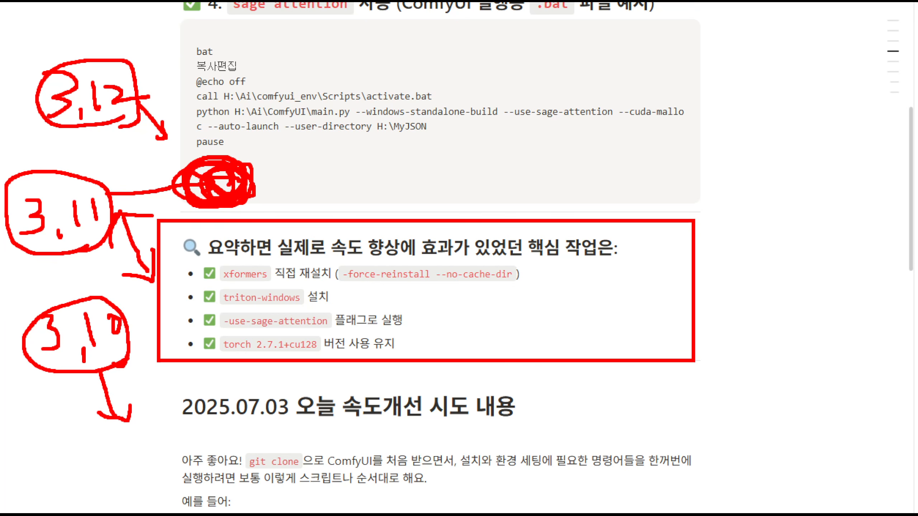
drag(209, 290, 256, 280)
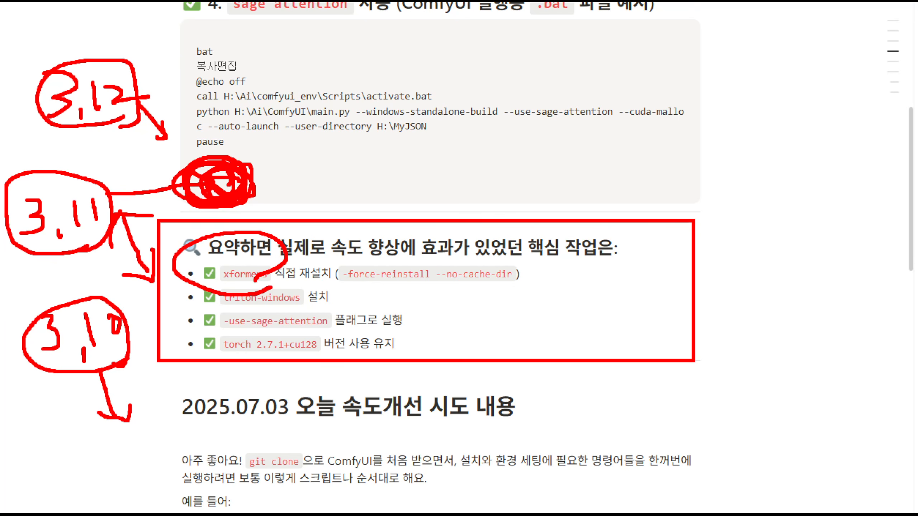
mouse_move(271, 310)
mouse_down()
mouse_move(222, 294)
mouse_move(264, 292)
mouse_up()
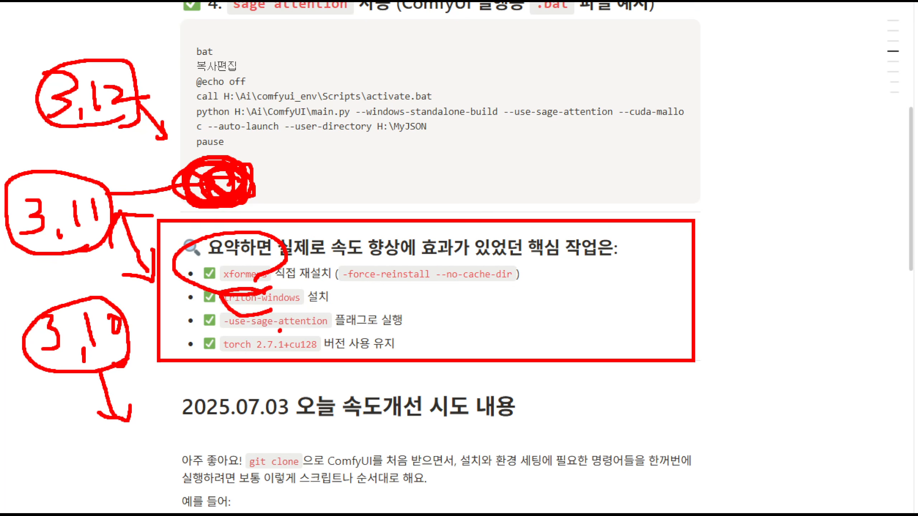
drag(280, 330, 269, 320)
mouse_move(300, 370)
mouse_down()
mouse_move(281, 331)
mouse_move(320, 367)
mouse_up()
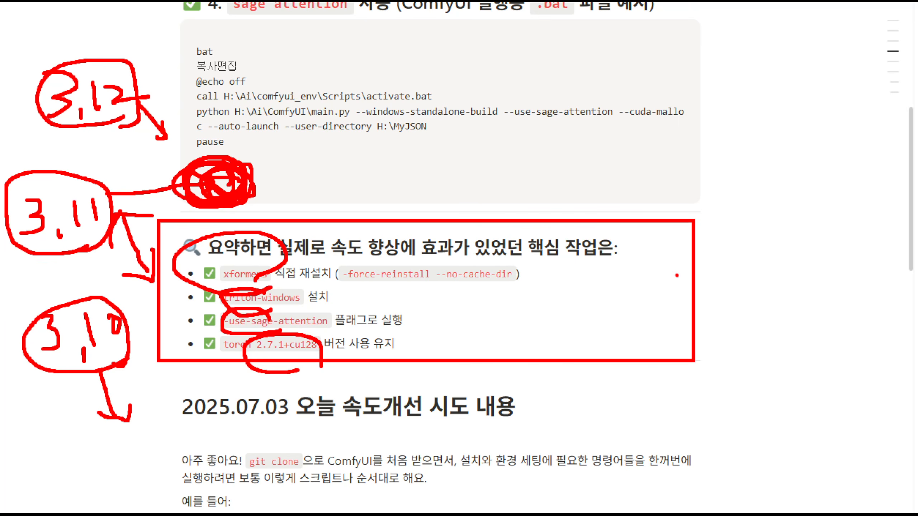
Add handwritten marks and a large X over the code block, plus a note beside the xformers entry
mouse_move(429, 130)
mouse_down()
mouse_move(434, 149)
mouse_move(504, 153)
mouse_up()
drag(441, 171, 509, 183)
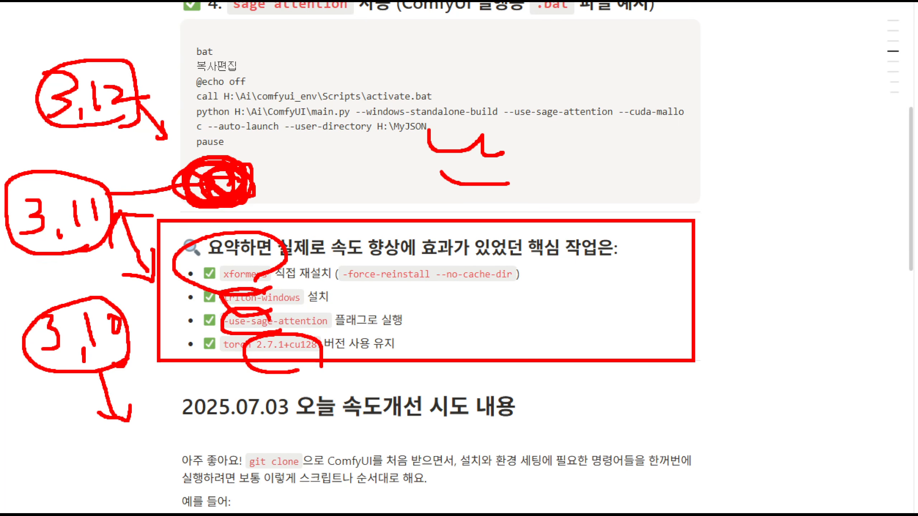
drag(607, 125, 568, 178)
drag(560, 123, 629, 172)
mouse_move(521, 240)
mouse_down()
mouse_move(561, 273)
mouse_move(542, 303)
mouse_up()
drag(559, 290, 604, 303)
drag(579, 303, 603, 322)
drag(531, 273, 607, 273)
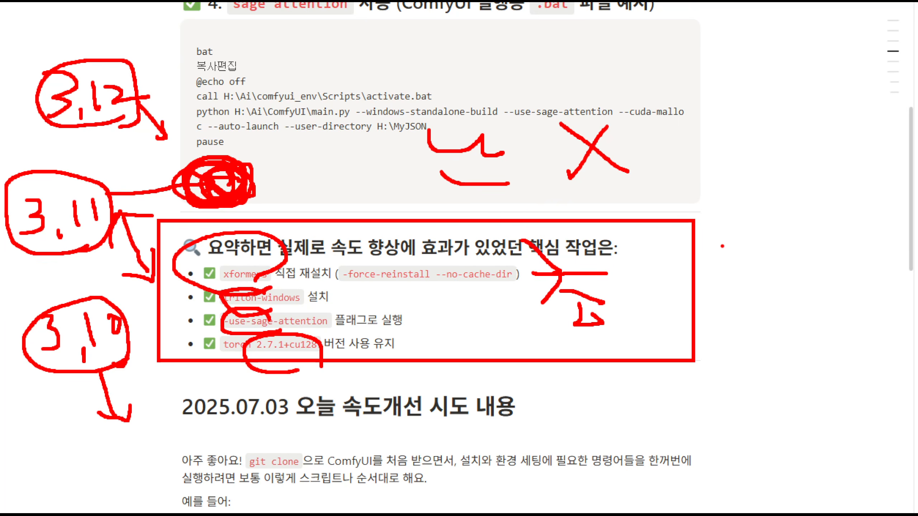
Handwrite CMD above the code block and add more strokes beside the X
drag(715, 123, 682, 173)
drag(766, 105, 822, 146)
mouse_move(638, 23)
mouse_down()
mouse_move(637, 79)
mouse_move(742, 59)
mouse_up()
mouse_move(754, 25)
mouse_down()
mouse_move(758, 77)
mouse_move(760, 22)
mouse_move(784, 92)
mouse_move(764, 98)
mouse_up()
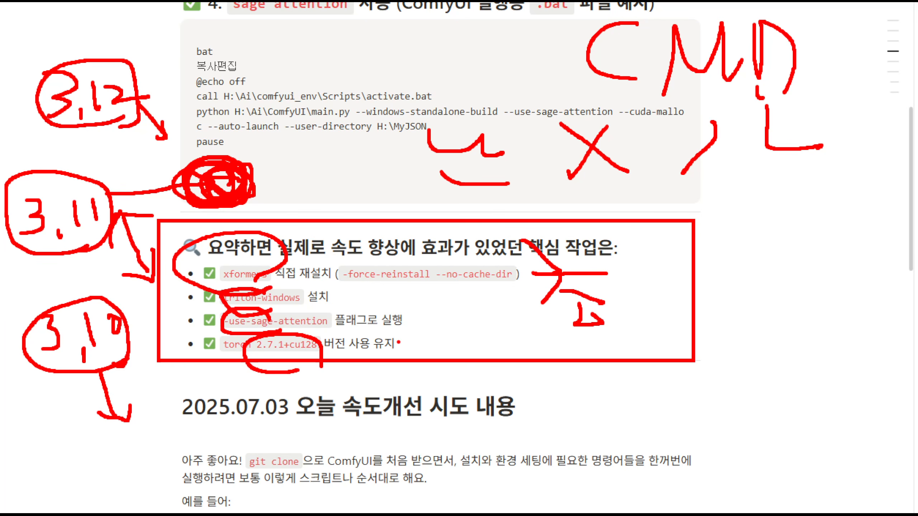
Underline the --no-cache-dir option and circle the xformers reinstall entry and the other summary items again
mouse_move(548, 278)
mouse_down()
mouse_move(391, 285)
mouse_move(209, 209)
mouse_move(488, 290)
mouse_move(449, 290)
mouse_up()
mouse_move(203, 296)
mouse_down()
mouse_move(225, 348)
mouse_move(279, 381)
mouse_move(284, 374)
mouse_up()
mouse_move(246, 274)
mouse_down()
mouse_move(235, 298)
mouse_move(260, 253)
mouse_move(208, 253)
mouse_up()
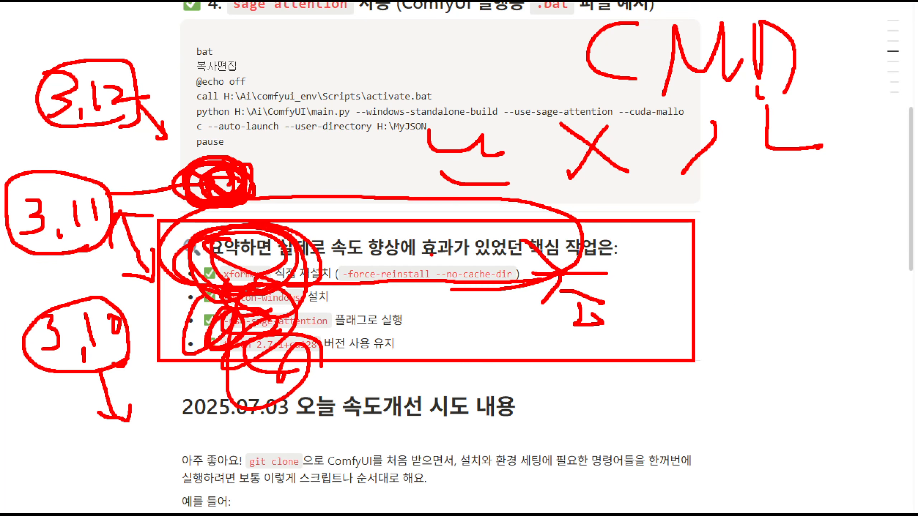
Handwrite the copy (복사) and paste notes beside the summary and draw a line from CMD down through them
drag(721, 186, 756, 179)
drag(736, 209, 792, 209)
mouse_move(777, 219)
mouse_down()
mouse_move(750, 251)
mouse_move(783, 266)
mouse_up()
drag(773, 282, 771, 298)
drag(830, 214, 861, 247)
drag(871, 205, 881, 236)
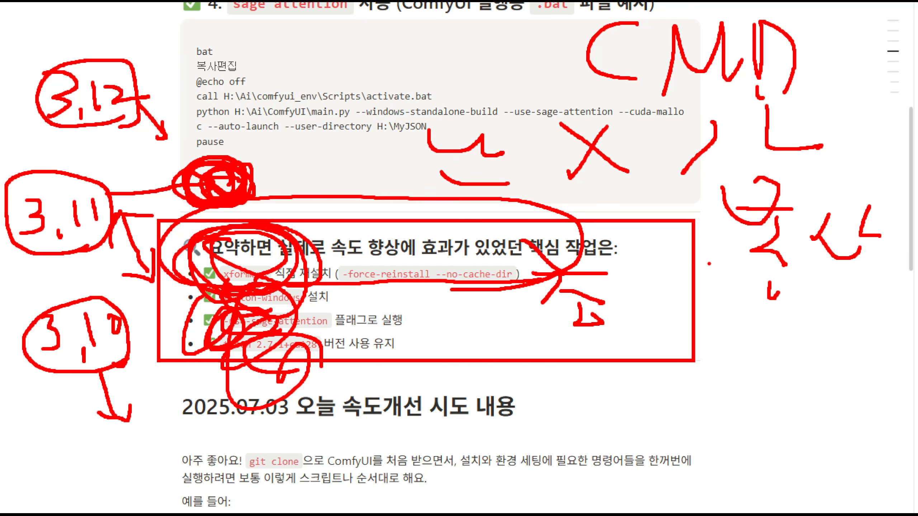
drag(726, 313, 760, 327)
mouse_move(730, 334)
mouse_down()
mouse_move(766, 330)
mouse_move(753, 351)
mouse_up()
mouse_move(714, 358)
mouse_down()
mouse_move(780, 357)
mouse_move(752, 414)
mouse_up()
drag(790, 314, 816, 330)
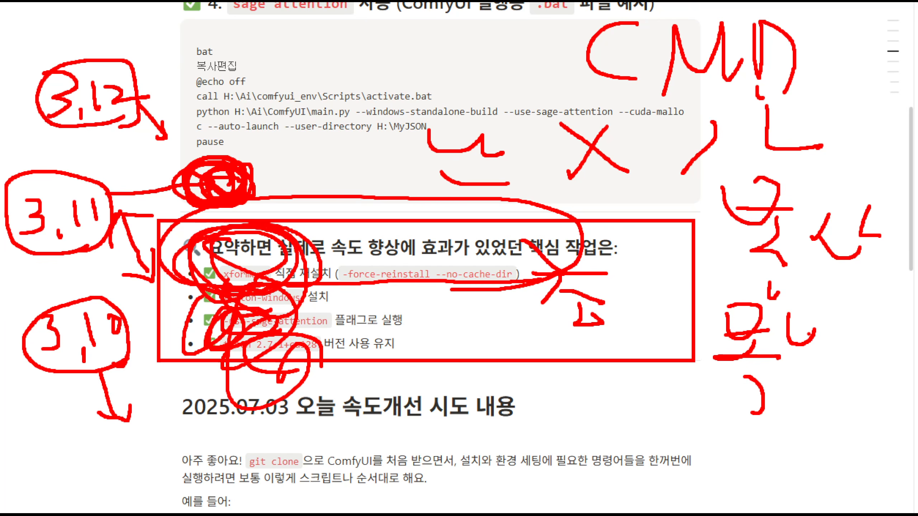
drag(765, 69, 797, 389)
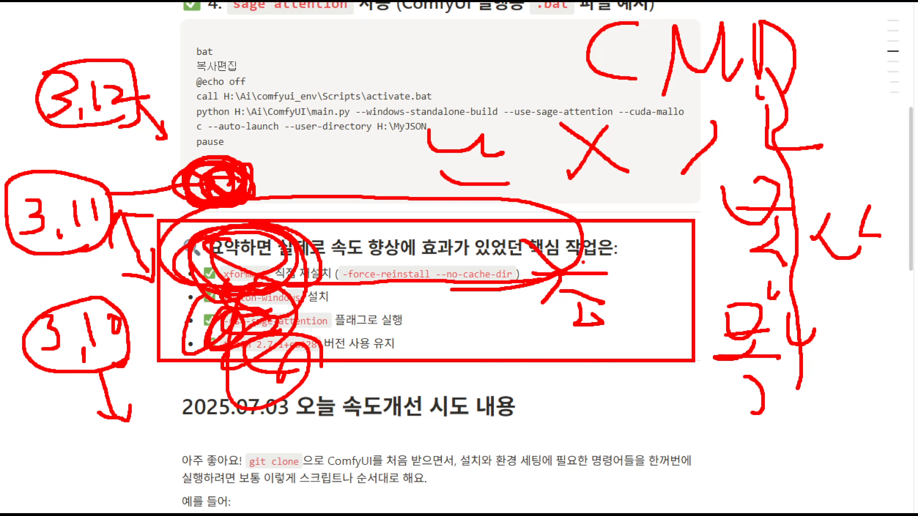
Clear the annotations, minimize the Notion page and return to the Nunchaku FLUX group in the workflow
key(Escape)
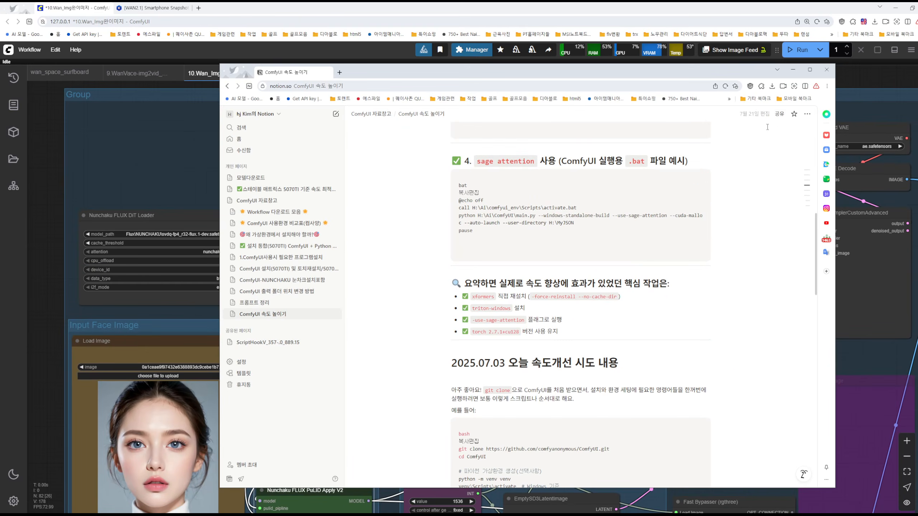
click(793, 69)
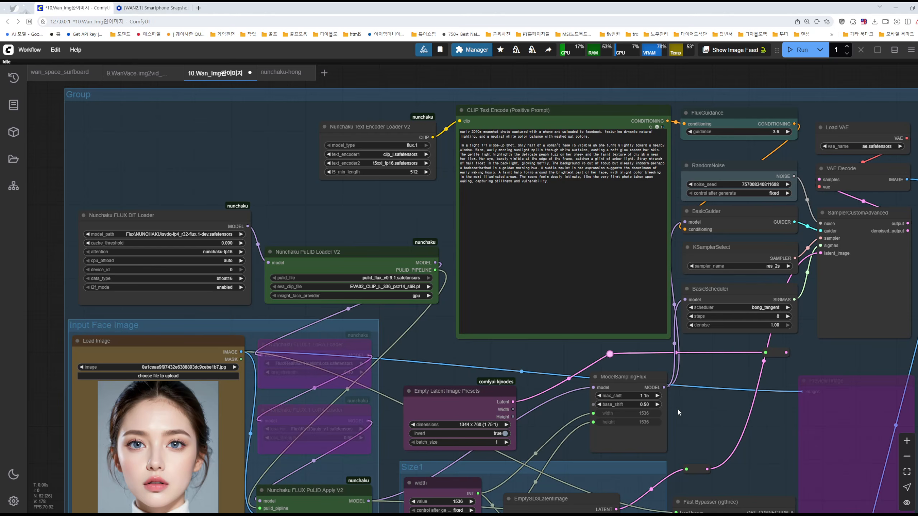
scroll(713, 410, down, 4)
scroll(611, 316, up, 8)
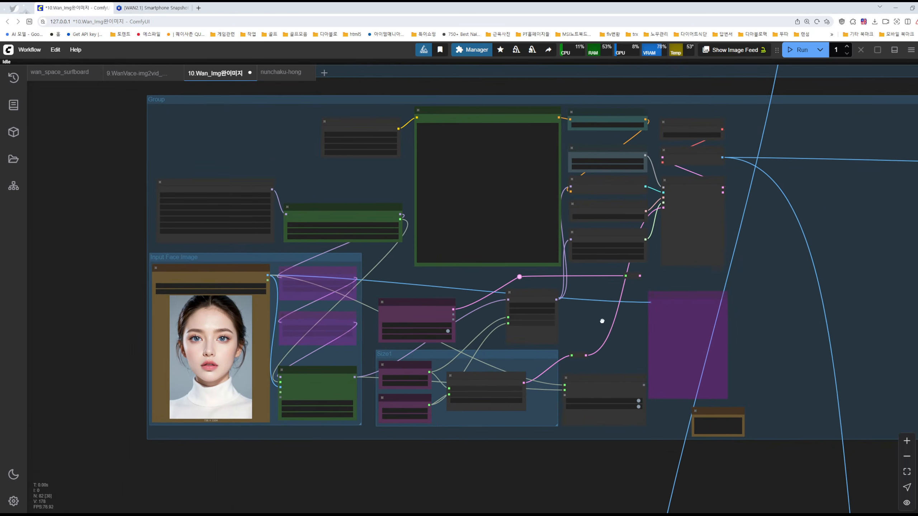
scroll(620, 310, down, 3)
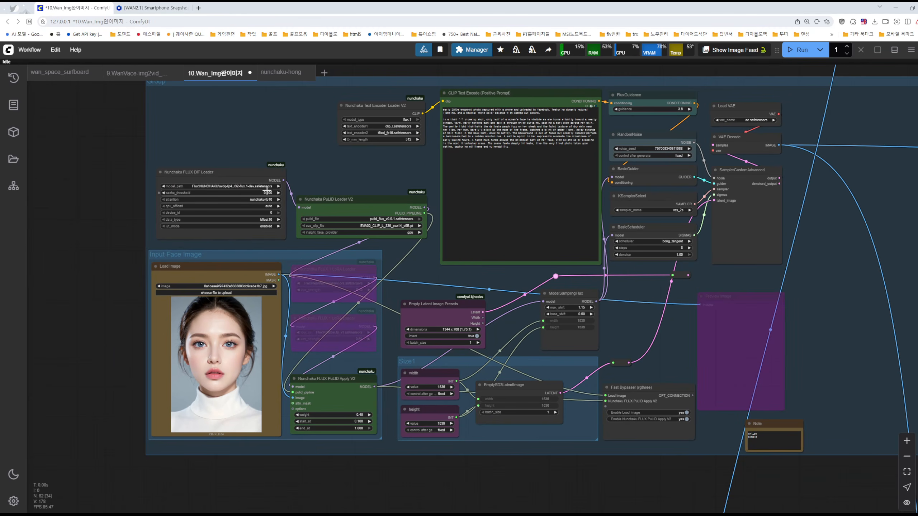
drag(353, 175, 322, 218)
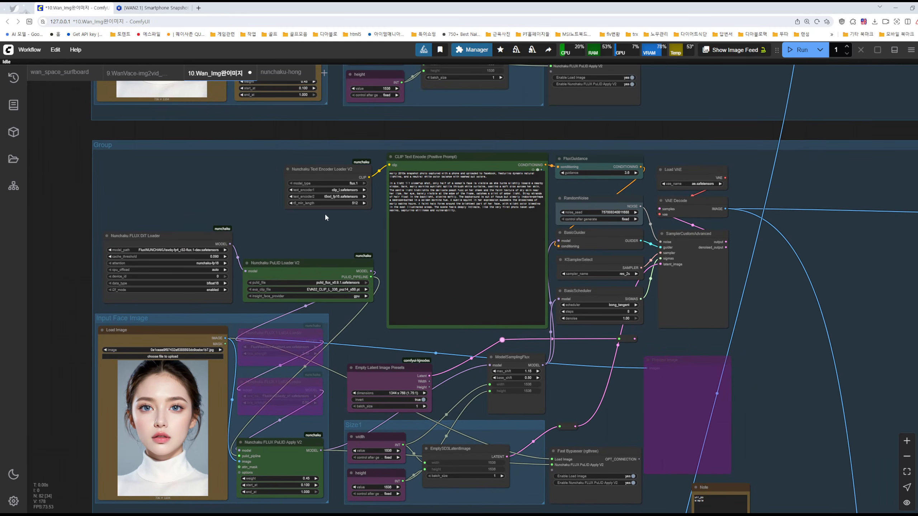
Open the Custom Nodes Manager in ComfyUI Manager and search the custom nodes for "nun"
click(470, 49)
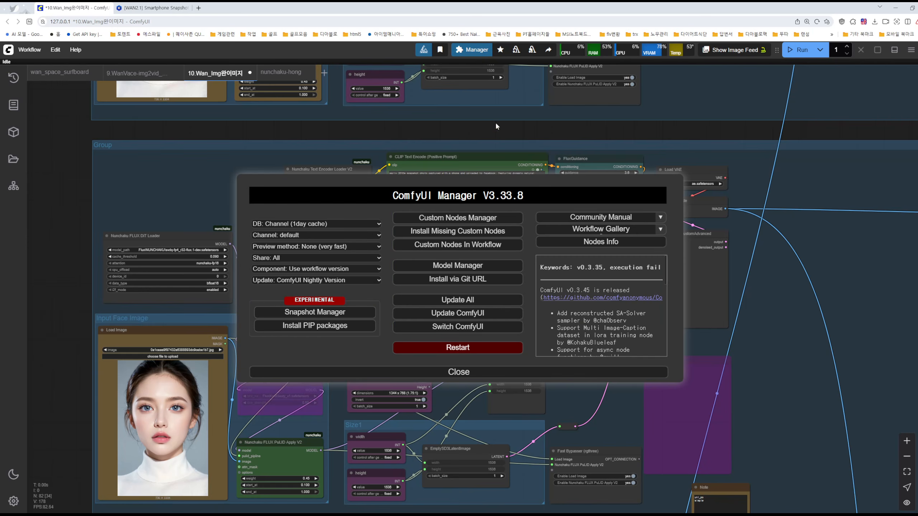
click(444, 218)
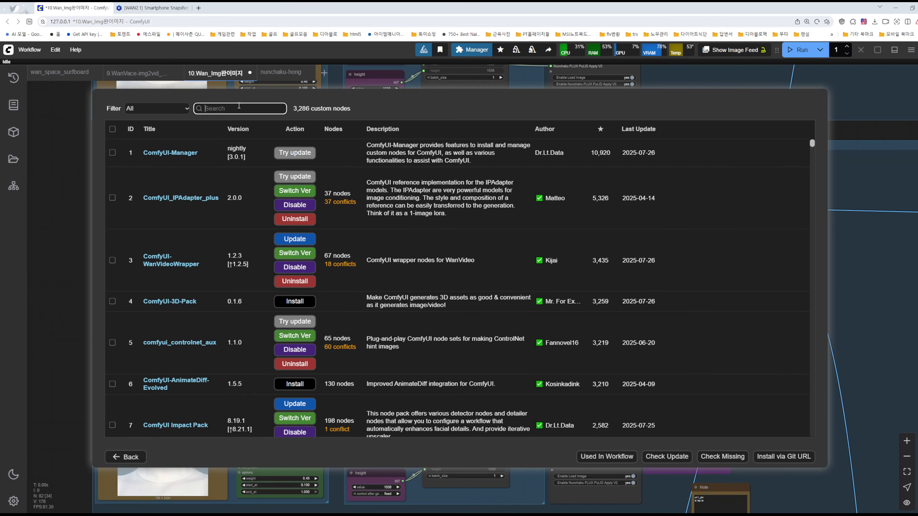
text(ㄱㄷ)
key(BackSpace)
key(BackSpace)
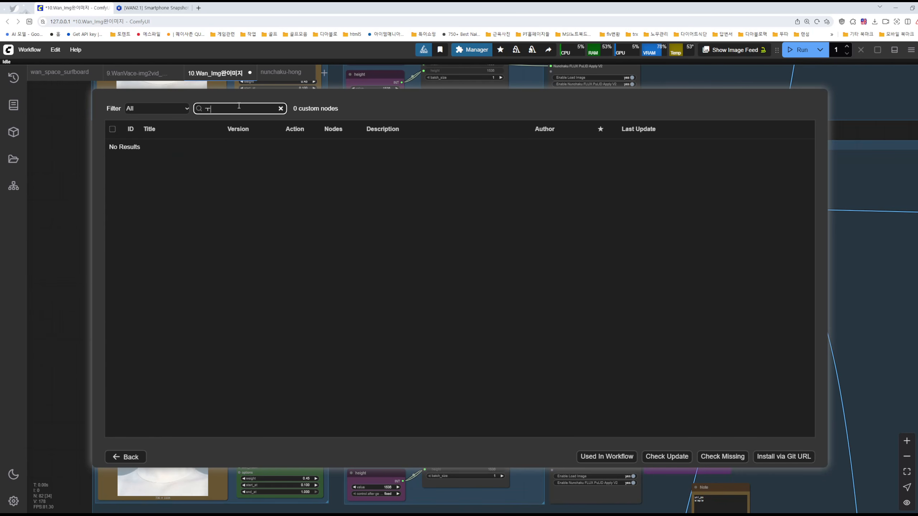
text(nun)
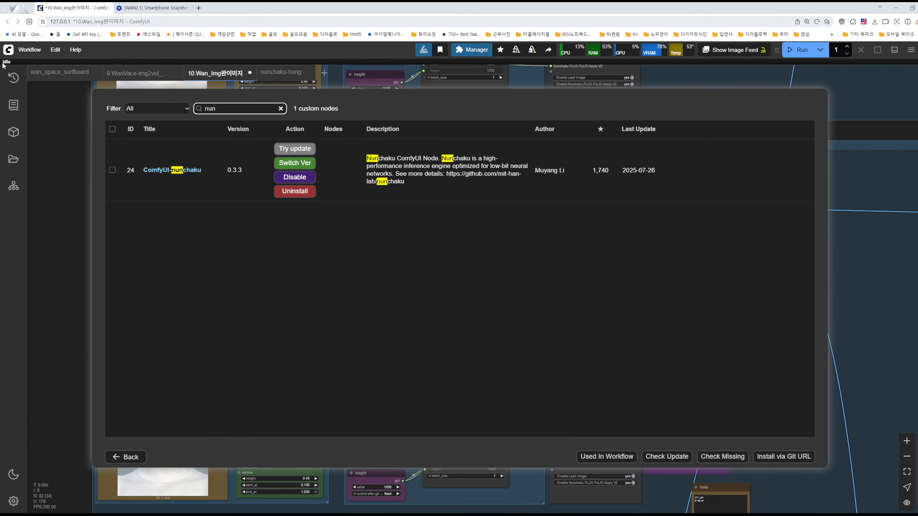
Magnify the ComfyUI-nunchaku entry, mark its name and version, and clear the annotations
click(273, 253)
key(ctrl+1)
click(179, 147)
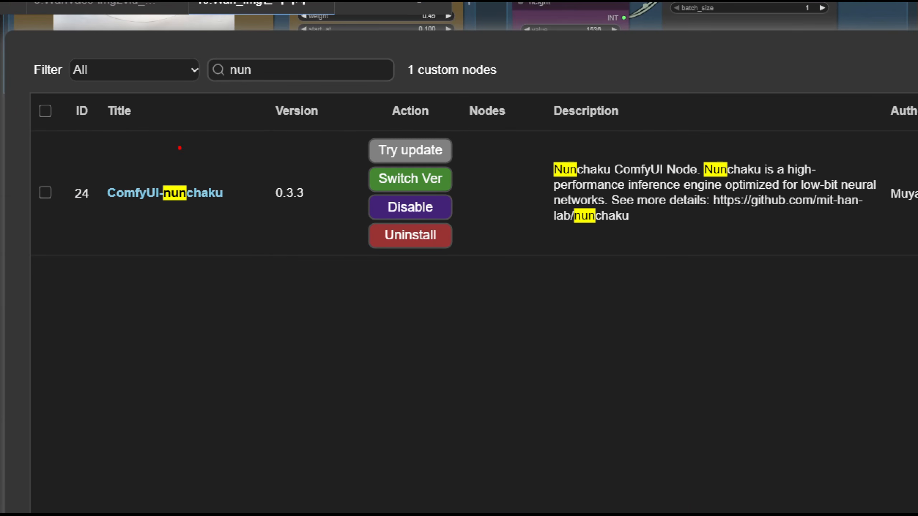
mouse_move(265, 92)
mouse_down()
mouse_move(202, 69)
mouse_move(272, 97)
mouse_up()
mouse_move(200, 230)
mouse_down()
mouse_move(158, 202)
mouse_move(218, 225)
mouse_up()
drag(331, 182, 343, 171)
key(Escape)
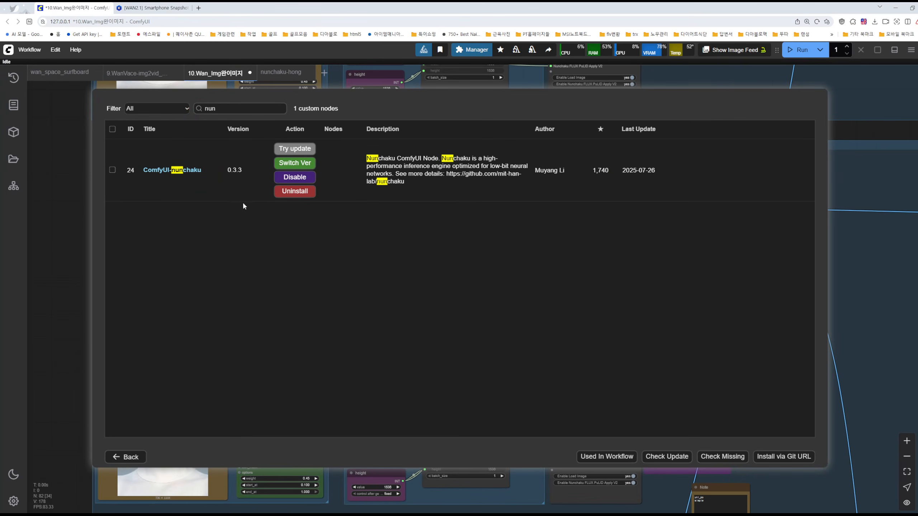
Search the custom nodes for "gguf", look over the entries and close the manager dialogs
drag(233, 109, 186, 111)
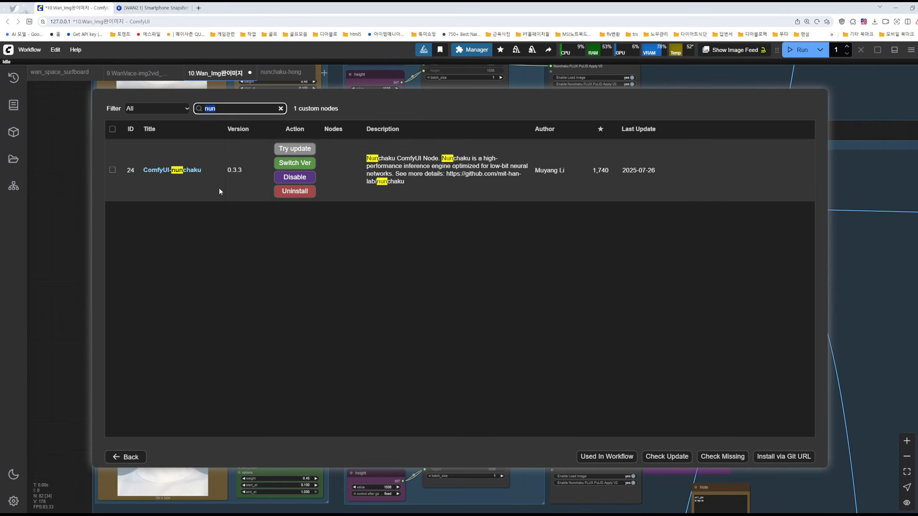
text(gguf)
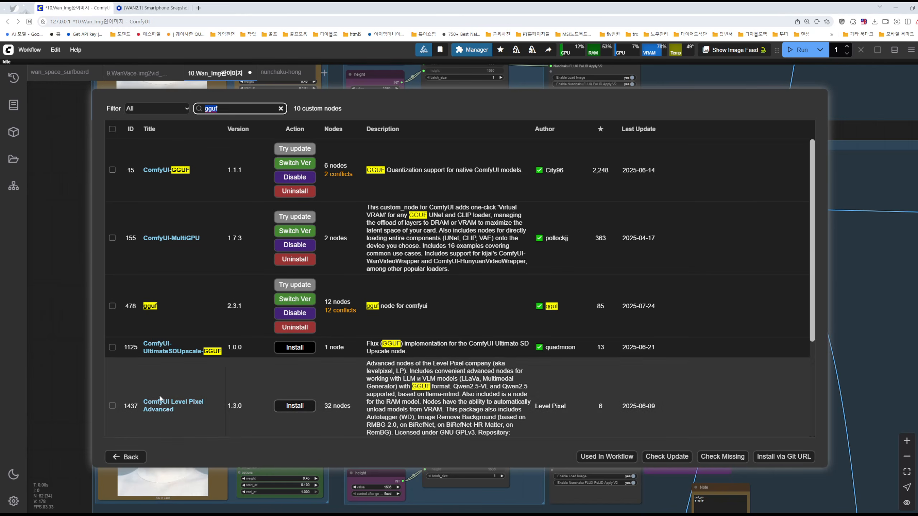
click(125, 457)
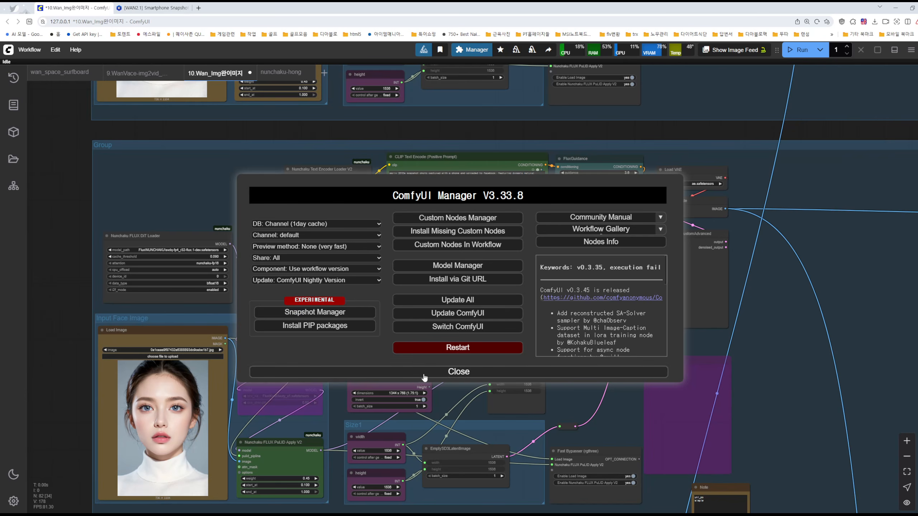
click(398, 372)
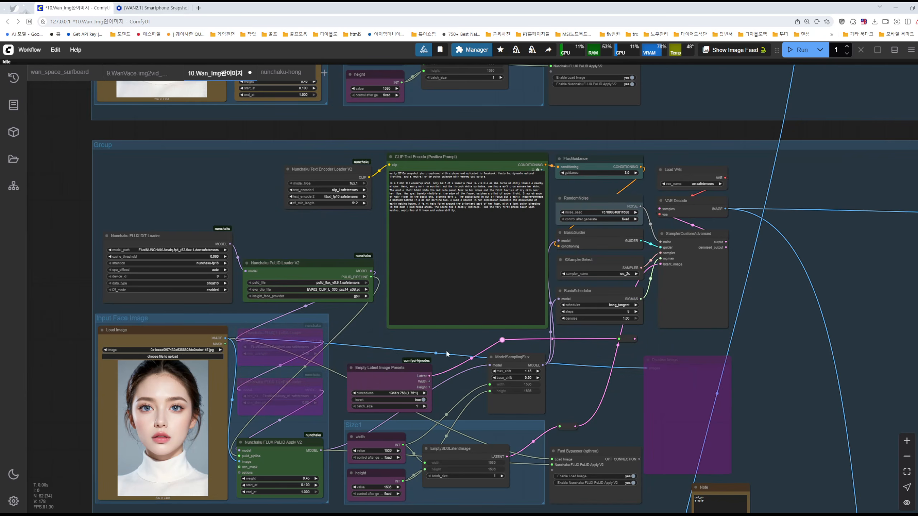
Minimize the browser, switch to the custom_nodes folder in File Explorer and open ComfyUI-nunchaku's example_workflows folder
click(897, 8)
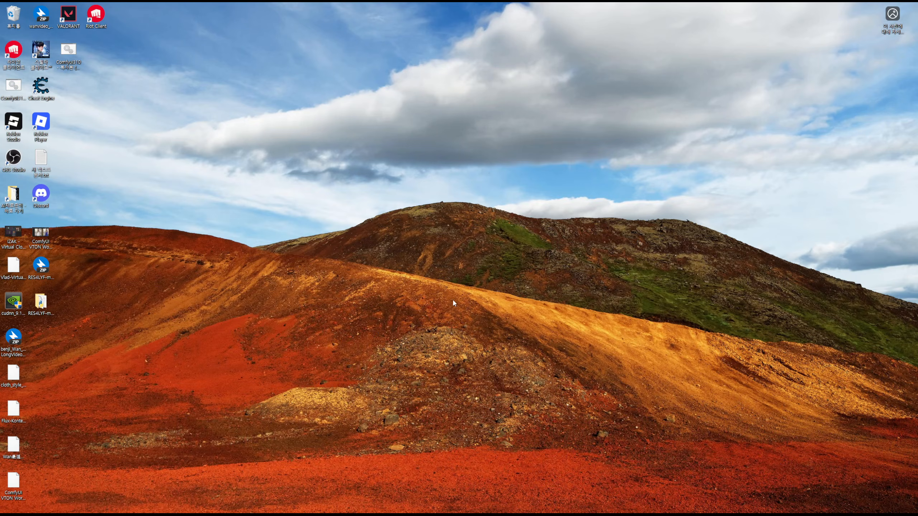
key(alt+Tab)
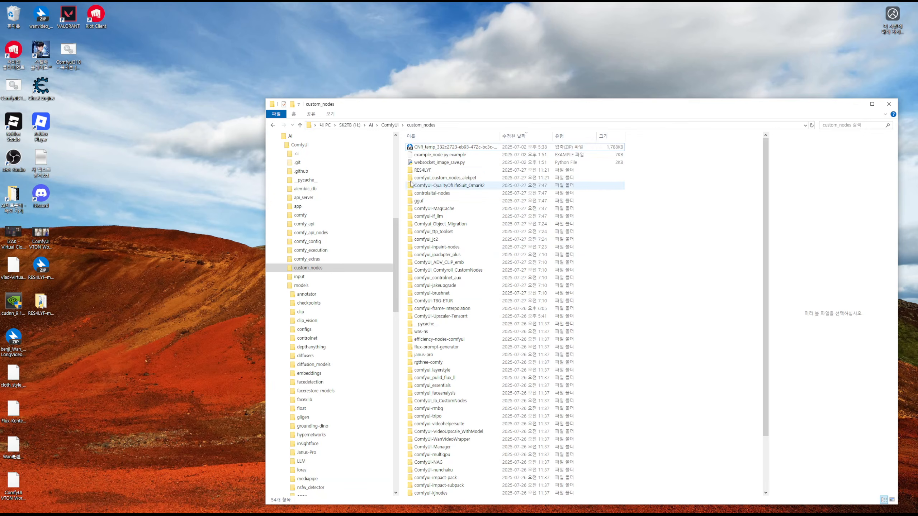
scroll(509, 346, down, 3)
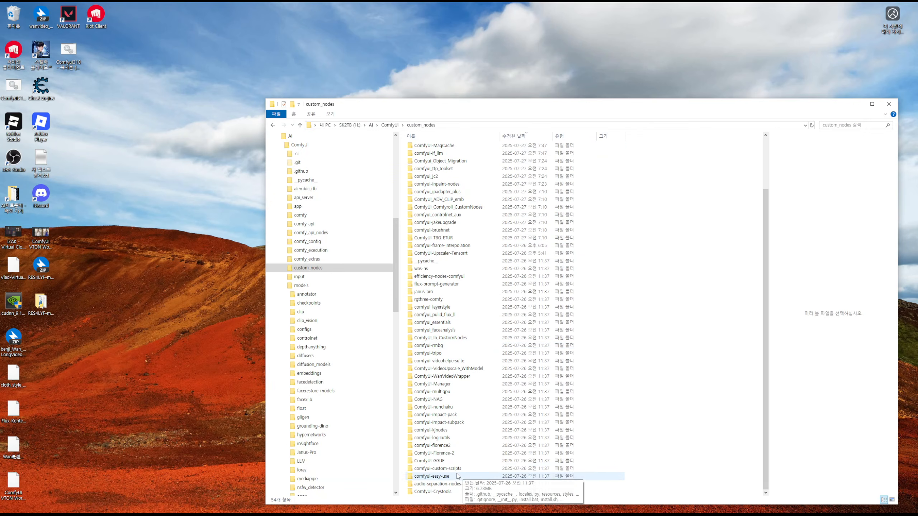
click(445, 408)
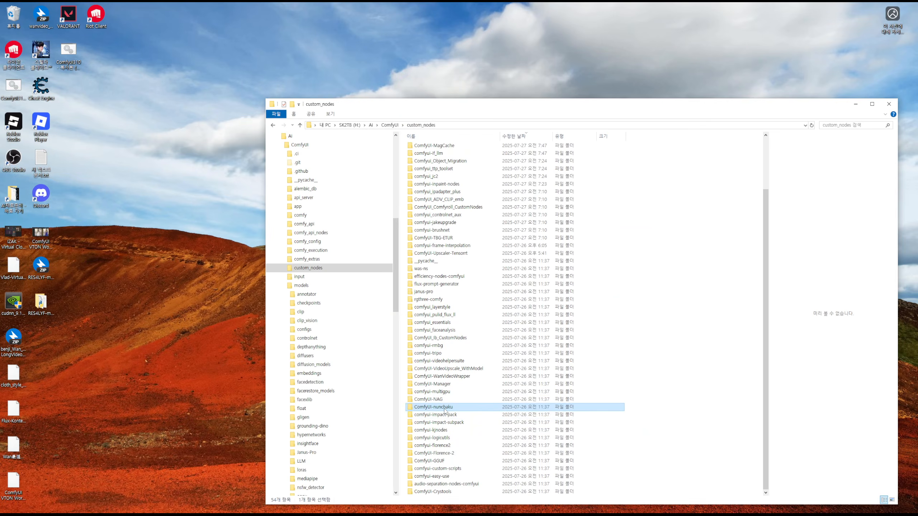
double_click(448, 398)
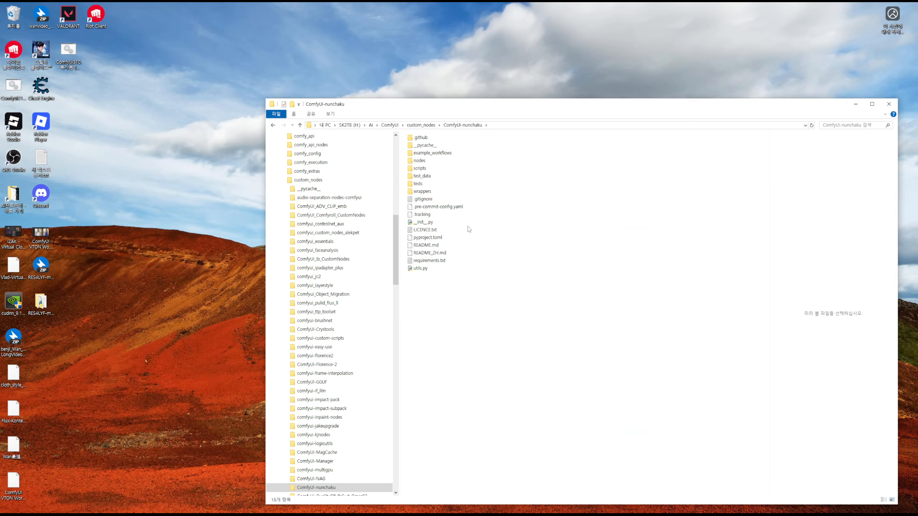
double_click(434, 153)
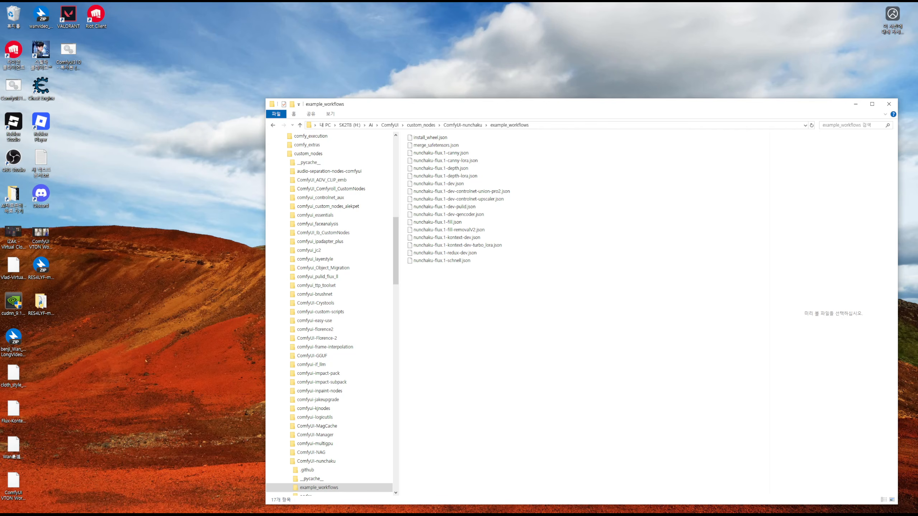
Return to ComfyUI, create a blank workflow and load install_wheel.json from the example_workflows folder onto the canvas
mouse_move(410, 514)
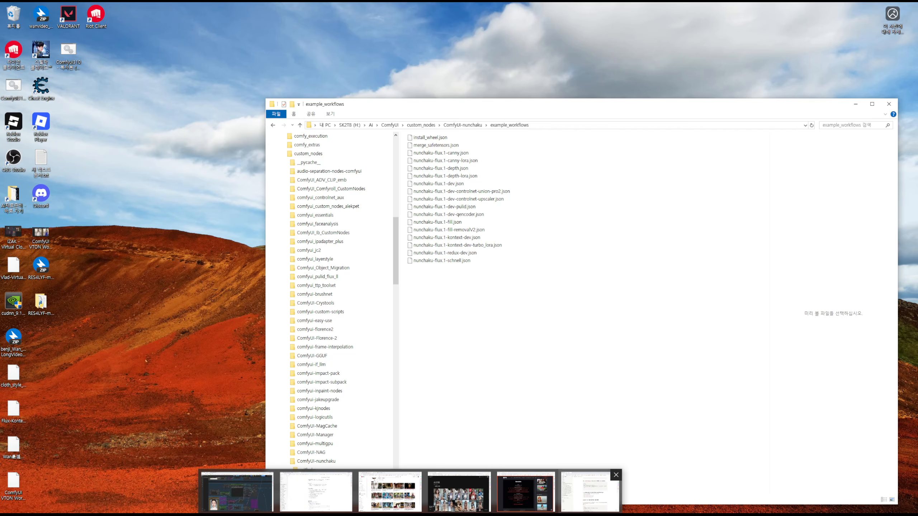
click(237, 491)
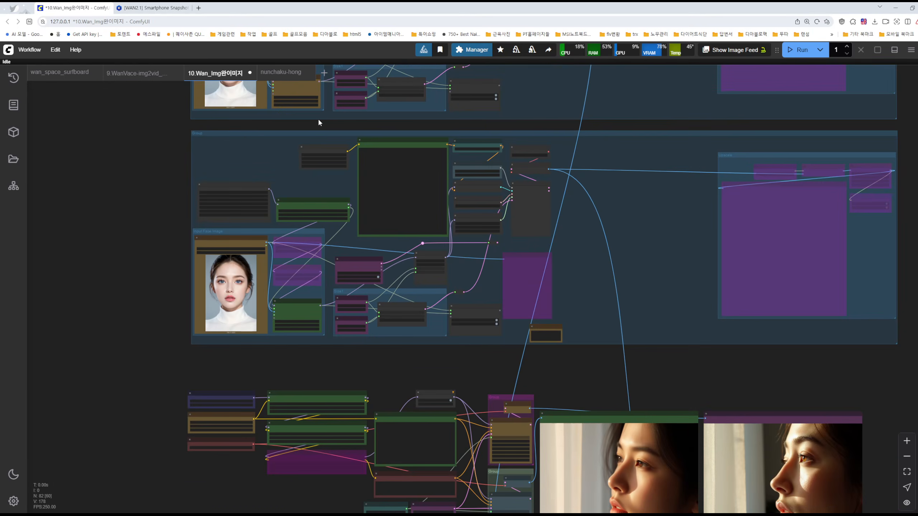
click(324, 73)
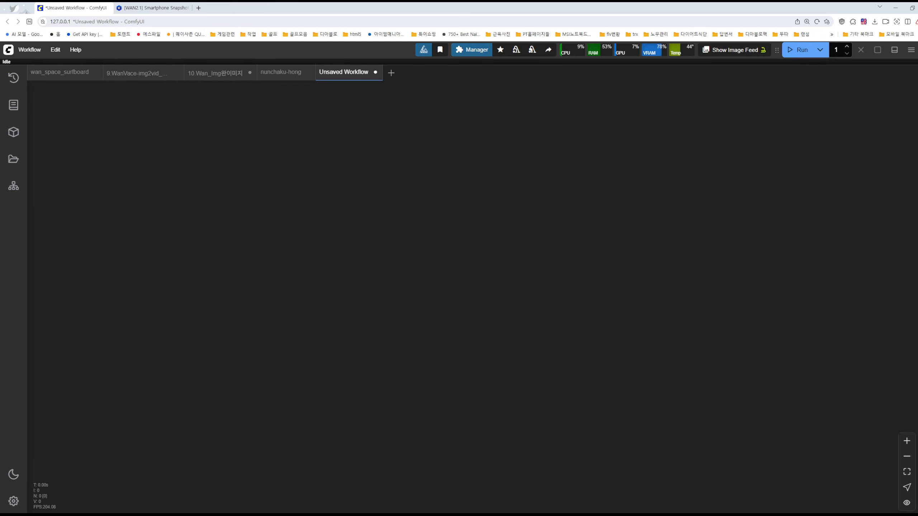
key(alt+Tab)
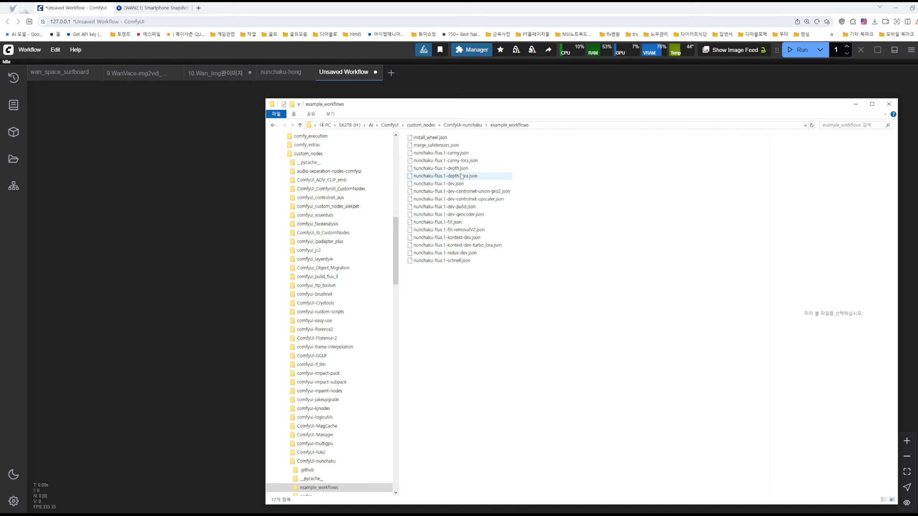
click(419, 138)
drag(419, 138, 201, 198)
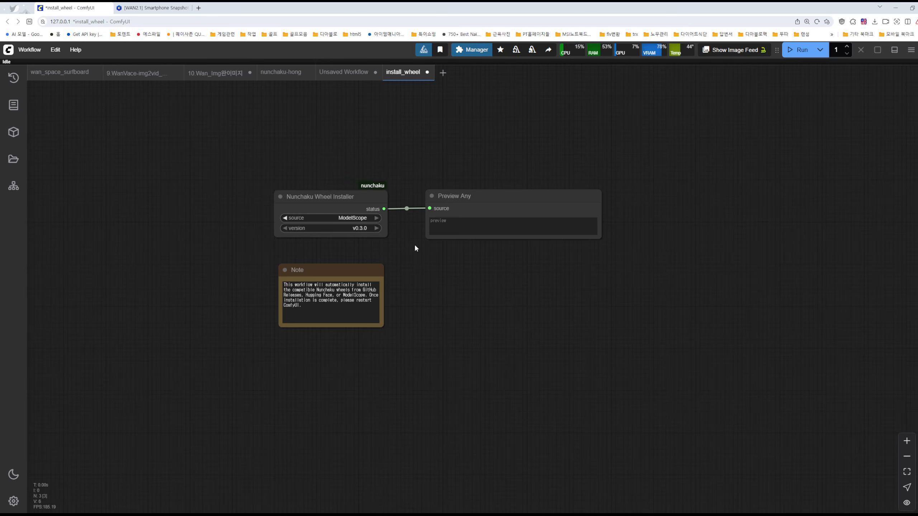
Set the Nunchaku Wheel Installer node's version to v0.3.1 and its source to HuggingFace
scroll(408, 235, up, 8)
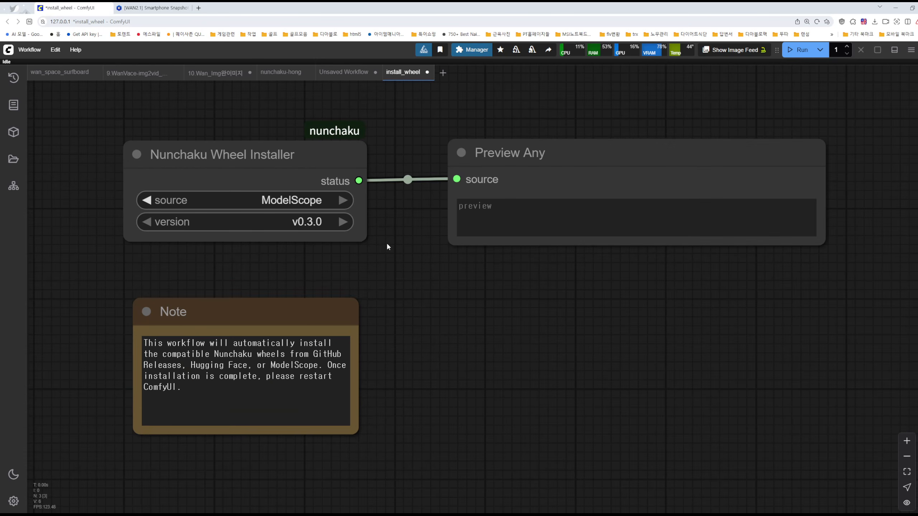
scroll(288, 205, up, 4)
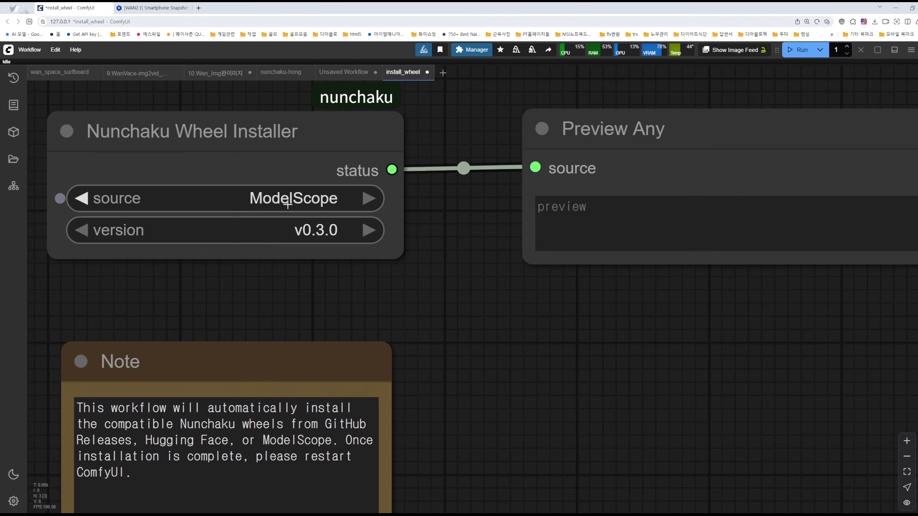
click(332, 234)
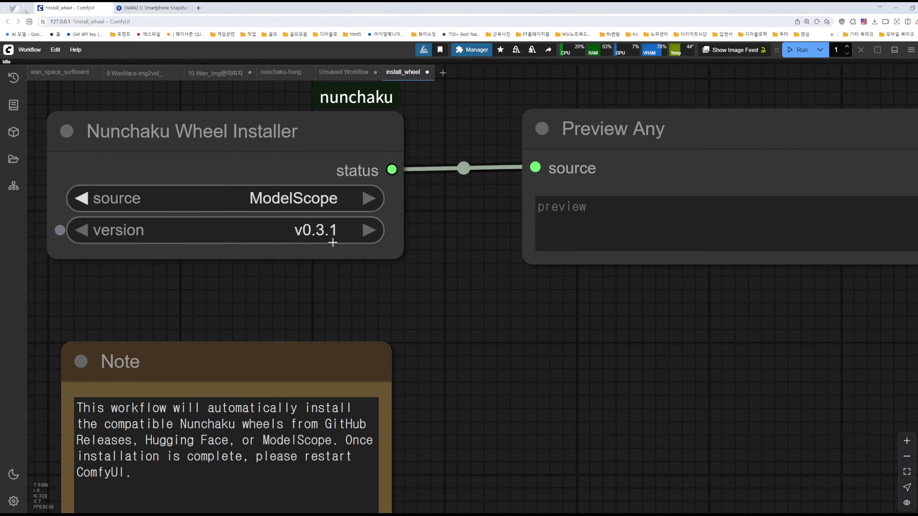
click(319, 199)
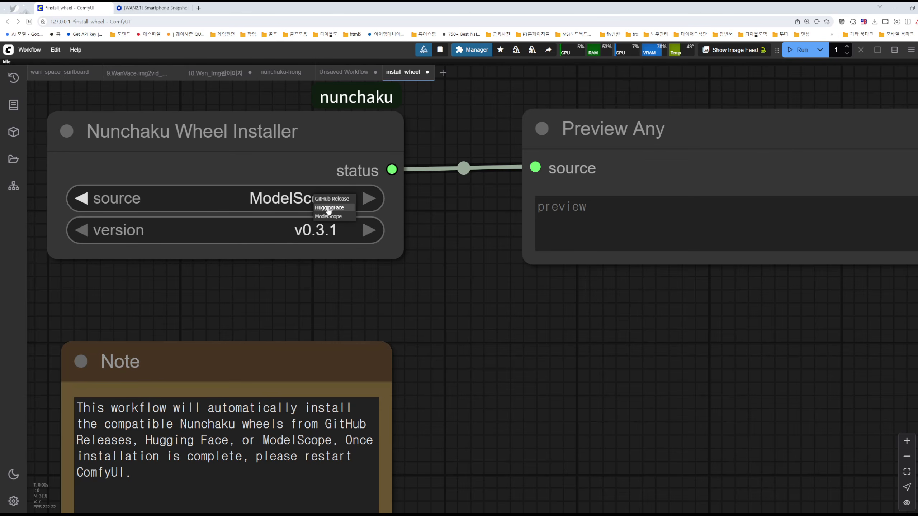
click(328, 209)
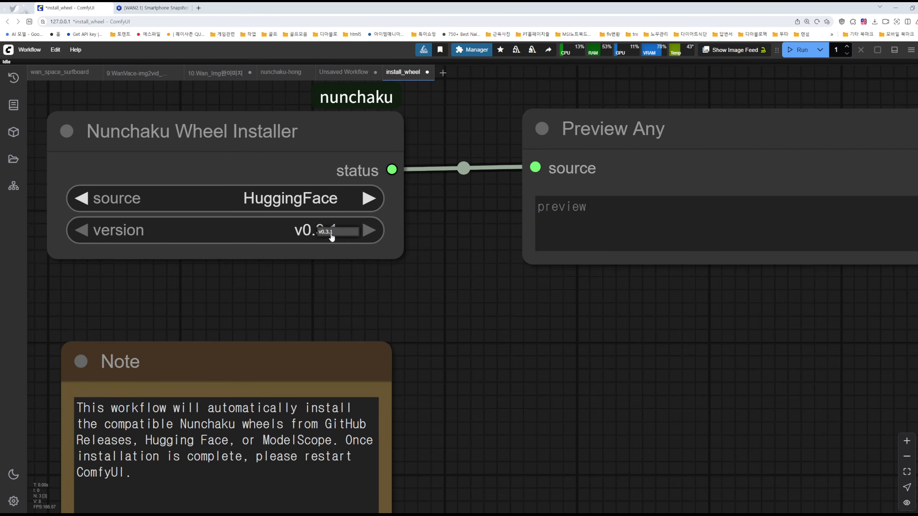
scroll(338, 235, down, 5)
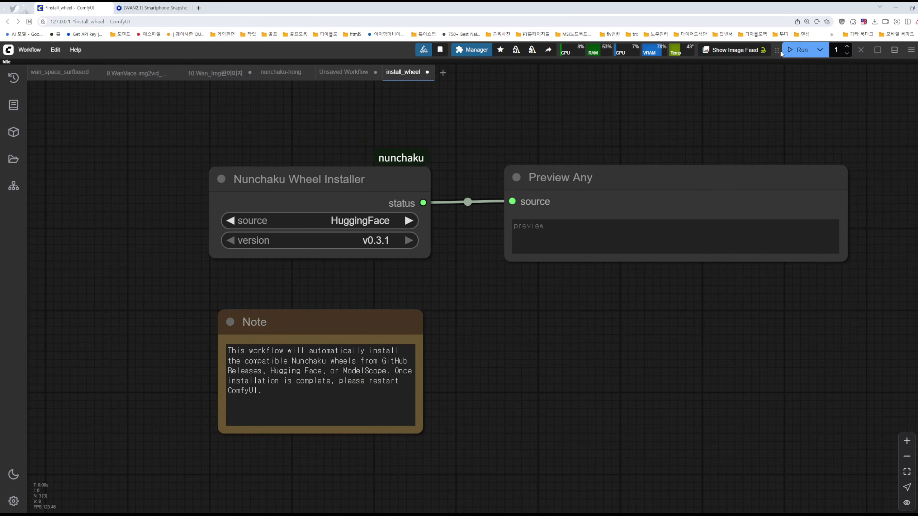
Bring up the ComfyUI console to view its log, minimize it and select the Preview Any node's text field
mouse_move(776, 50)
mouse_down()
mouse_move(728, 114)
mouse_move(663, 136)
mouse_move(755, 57)
mouse_move(748, 50)
mouse_move(776, 50)
mouse_up()
key(alt+Tab)
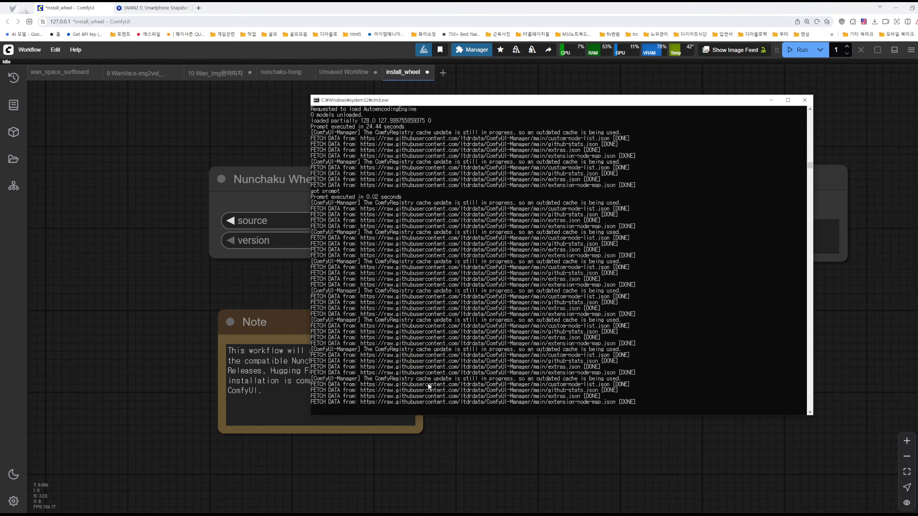
click(771, 100)
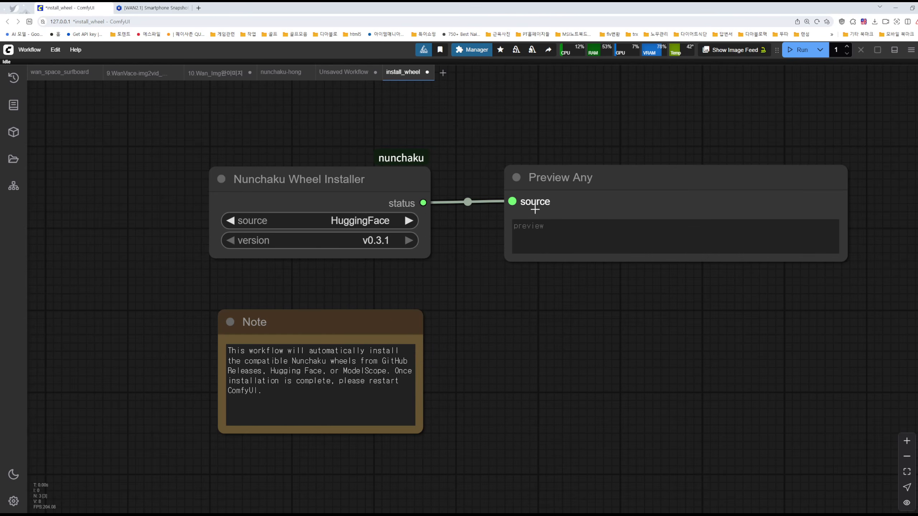
click(523, 228)
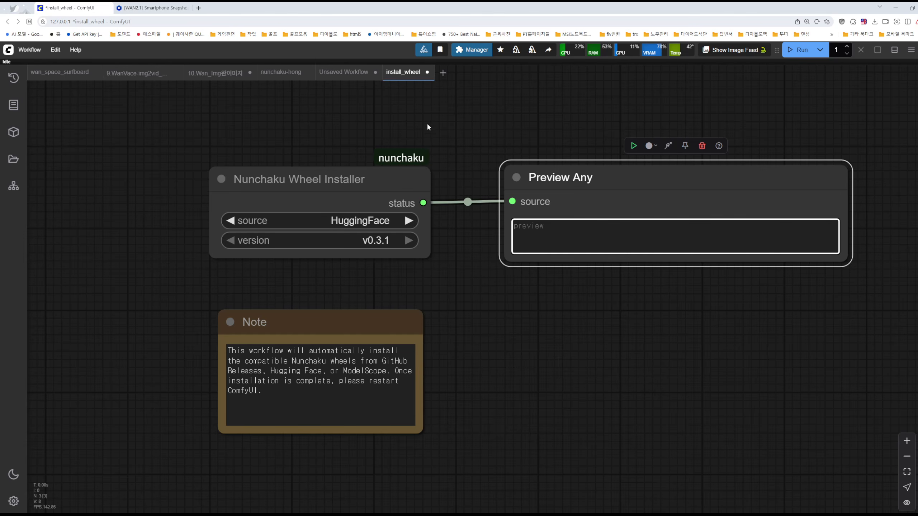
Close the install_wheel workflow without saving and close the blank Unsaved Workflow
click(427, 73)
click(524, 319)
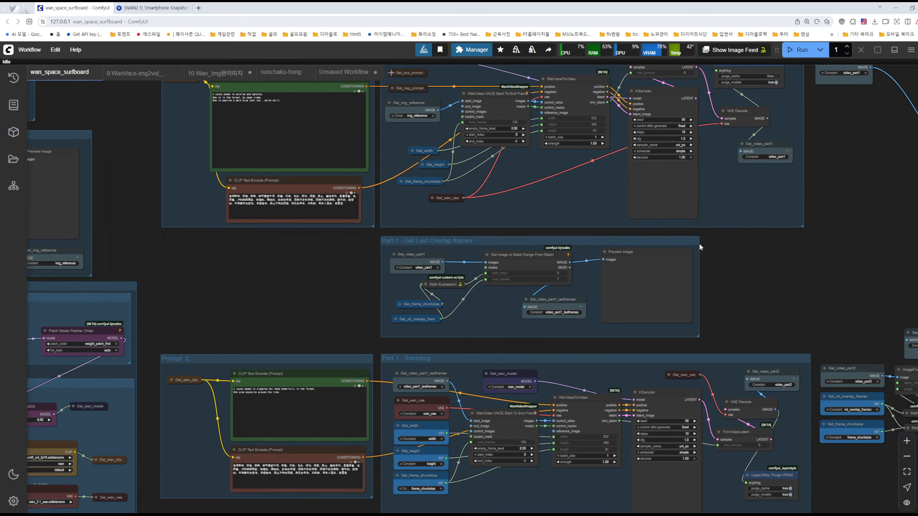
scroll(355, 270, down, 4)
drag(649, 317, 475, 320)
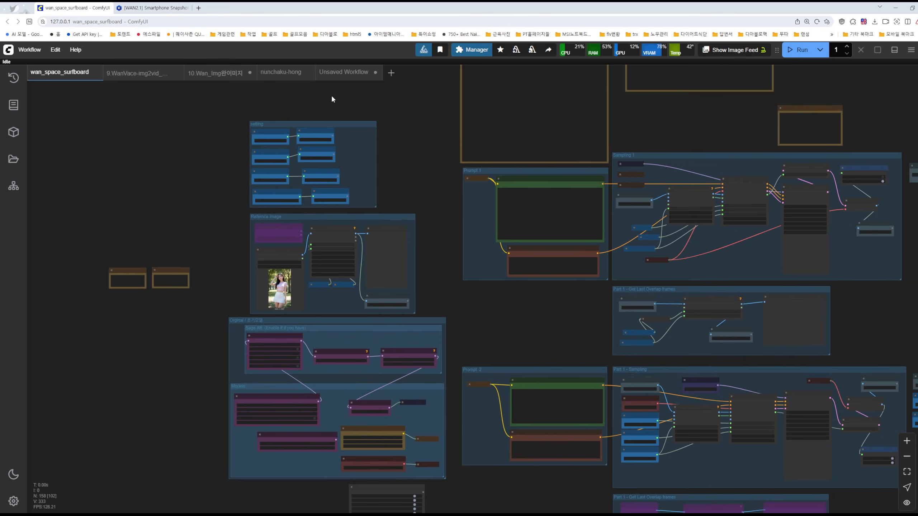
click(349, 75)
click(374, 72)
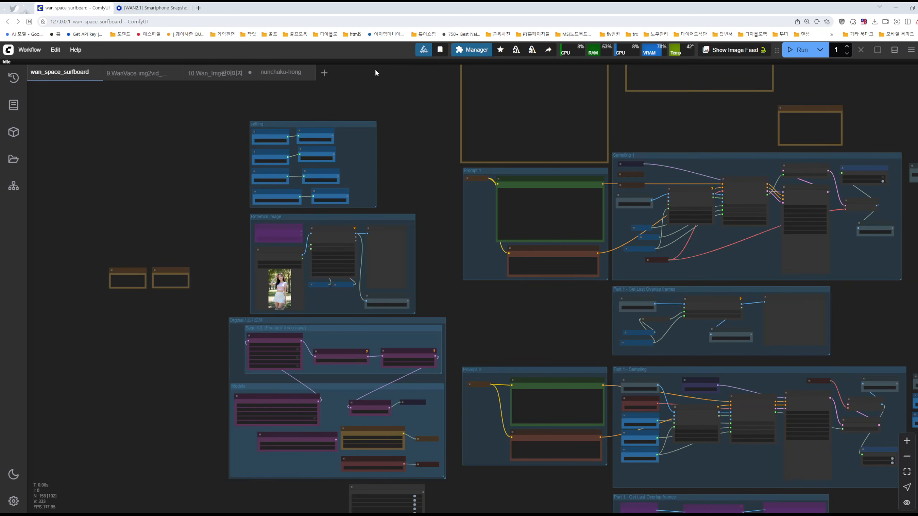
View the nunchaku-hong workflow and switch back to the 10.Wan_Img완이미지 workflow
click(281, 72)
scroll(336, 123, down, 4)
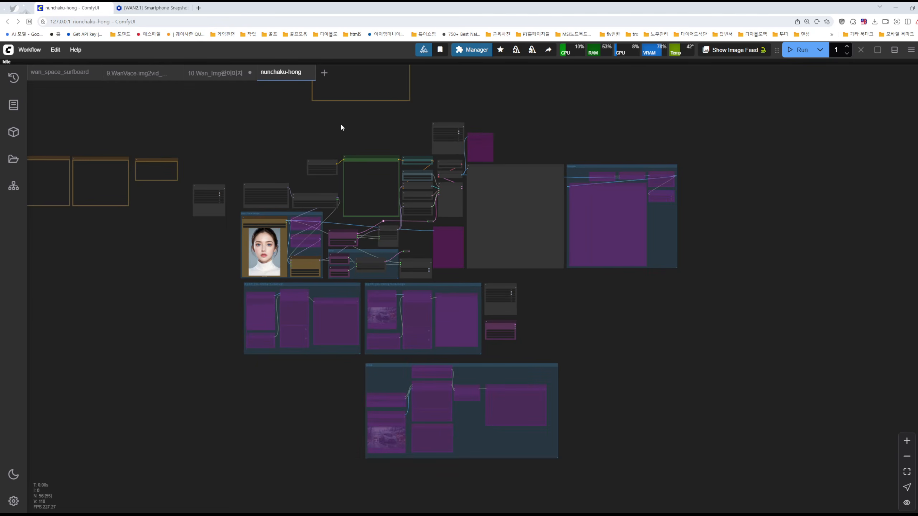
click(219, 74)
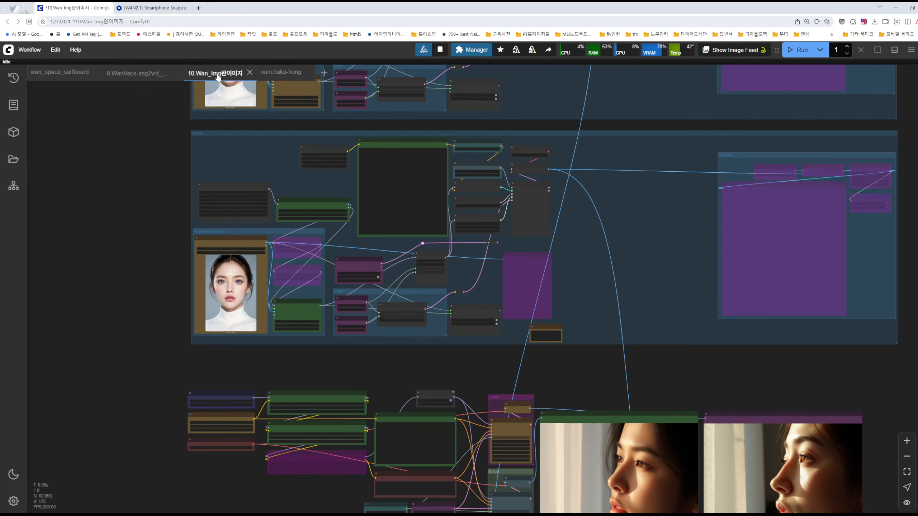
Point out the Nunchaku PuLID Loader V2 and Nunchaku FLUX PuLID Apply V2 nodes by selecting each one
scroll(380, 204, up, 8)
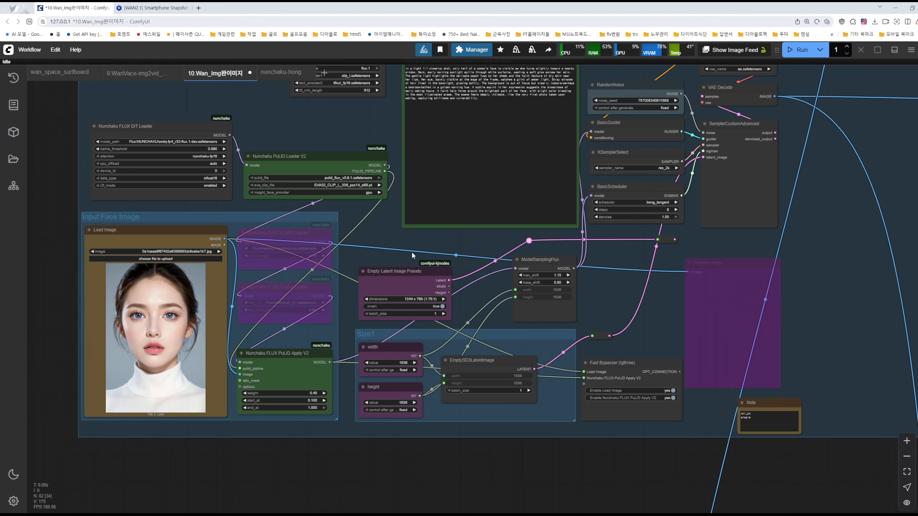
drag(378, 227, 427, 278)
scroll(355, 226, up, 4)
click(367, 199)
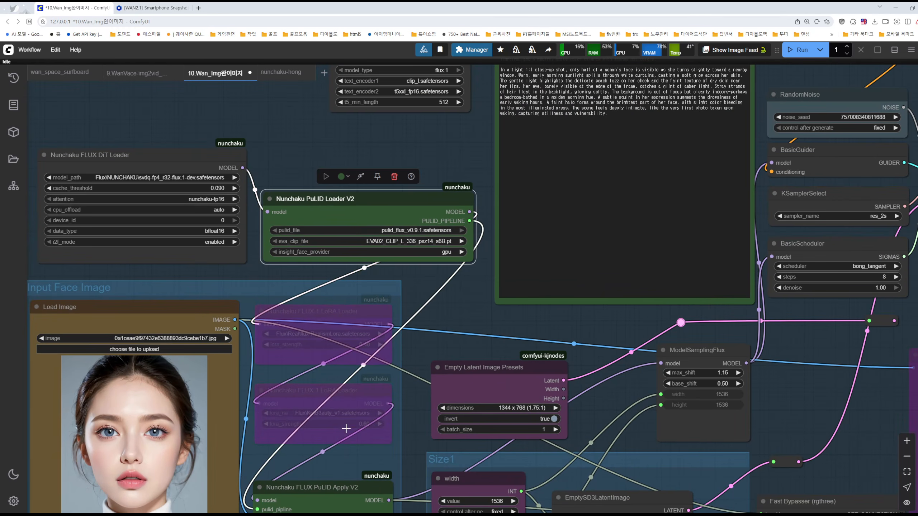
click(334, 492)
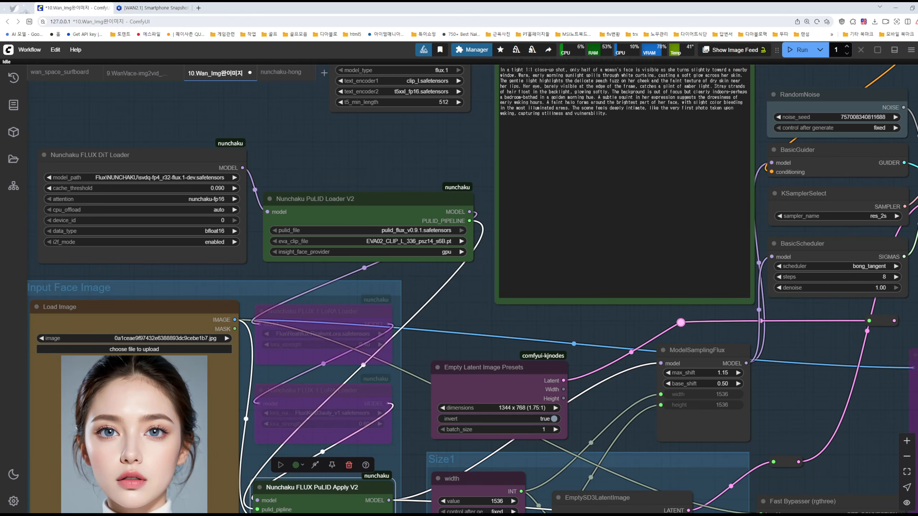
Bring up the Notion page on speeding up ComfyUI and highlight the xFormers and CUDA installation heading in section 2
mouse_move(410, 515)
click(598, 497)
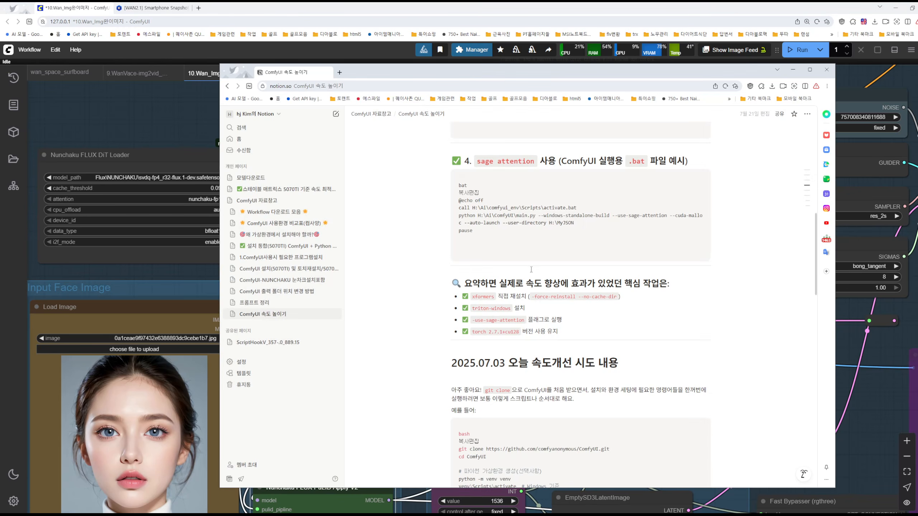
scroll(535, 270, up, 9)
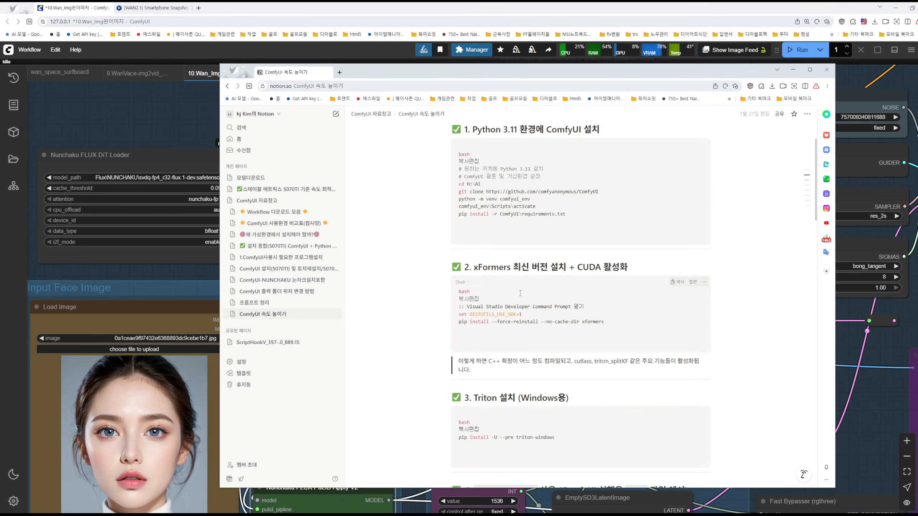
drag(474, 267, 624, 260)
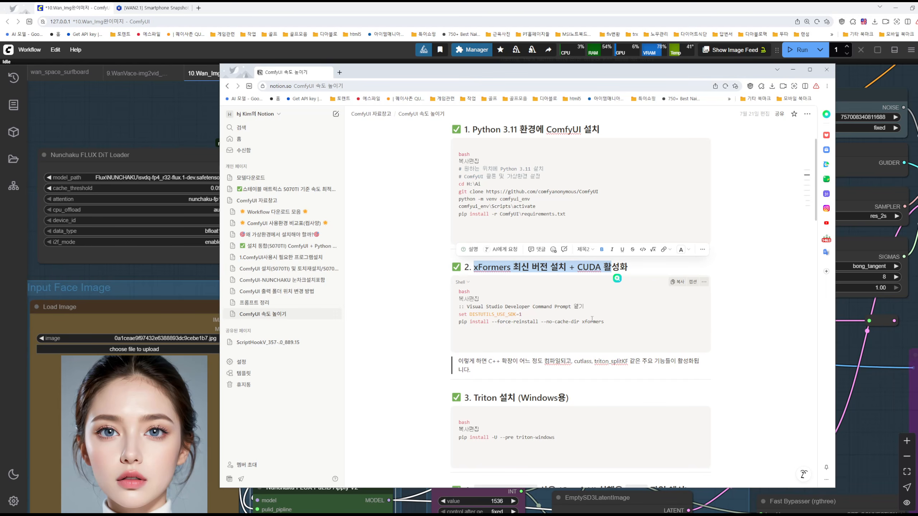
click(792, 70)
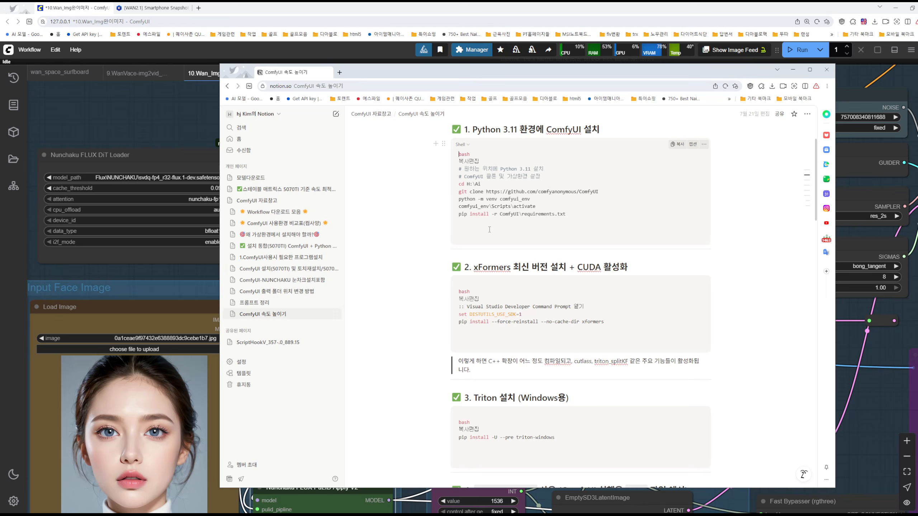
Minimize the Notion window and show the contents of the H:\Ai folder in File Explorer, magnified
click(792, 70)
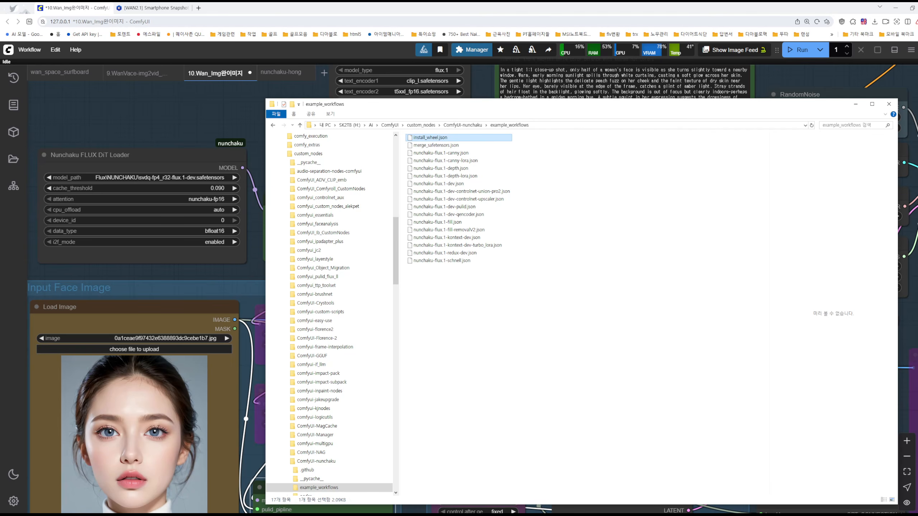
click(370, 124)
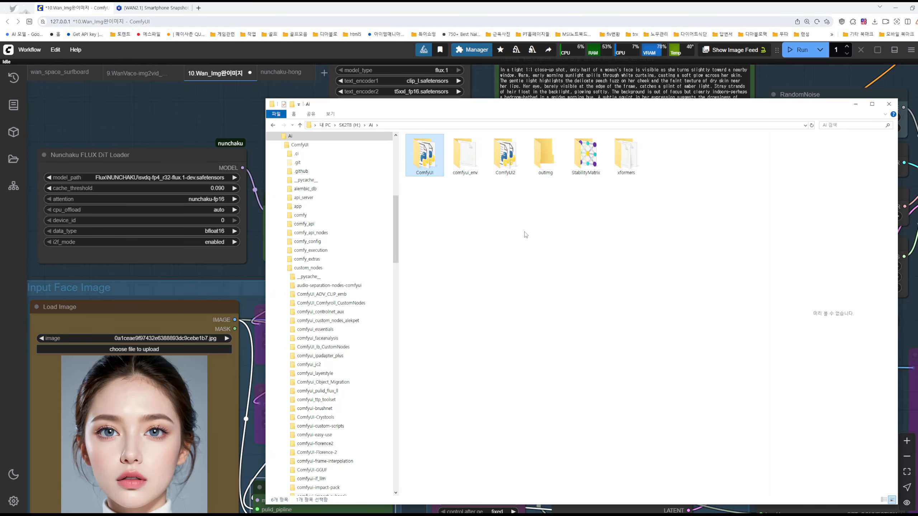
key(ctrl+1)
click(506, 174)
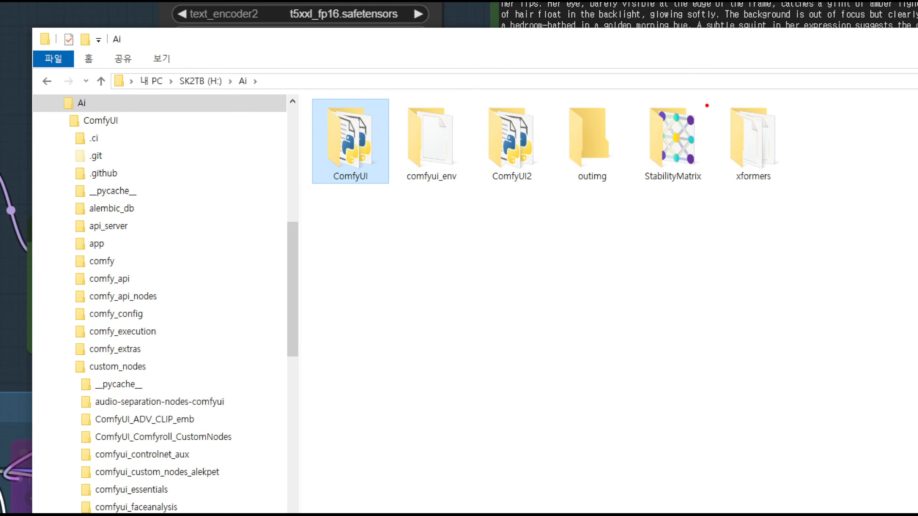
Cross out the StabilityMatrix folder, circle ComfyUI and comfyui_env, and mark the ComfyUI2, outimg and xformers folders on screen
drag(691, 97, 623, 194)
drag(661, 80, 701, 191)
mouse_move(350, 208)
mouse_down()
mouse_move(323, 203)
mouse_move(361, 199)
mouse_up()
drag(451, 139, 438, 137)
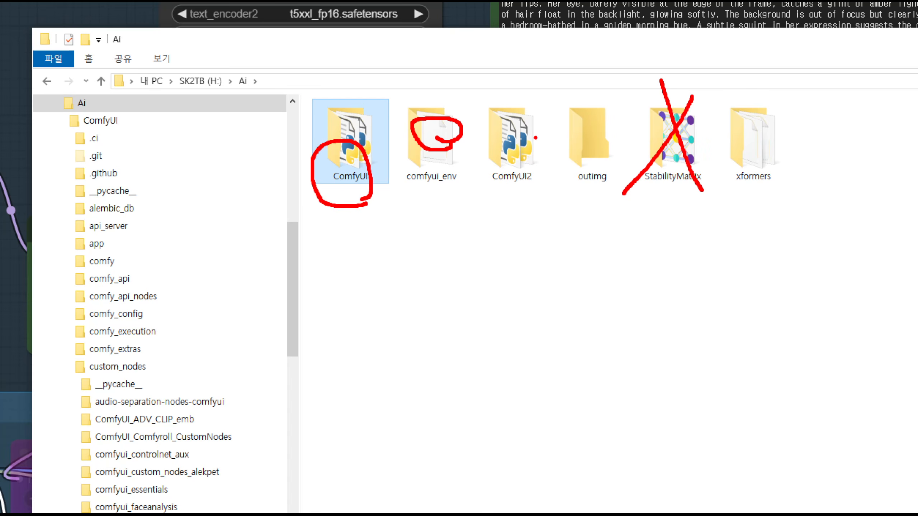
mouse_move(539, 104)
mouse_down()
mouse_move(493, 127)
mouse_move(530, 128)
mouse_up()
drag(592, 132, 613, 136)
drag(586, 110, 600, 126)
mouse_move(752, 143)
mouse_down()
mouse_move(786, 142)
mouse_move(763, 143)
mouse_up()
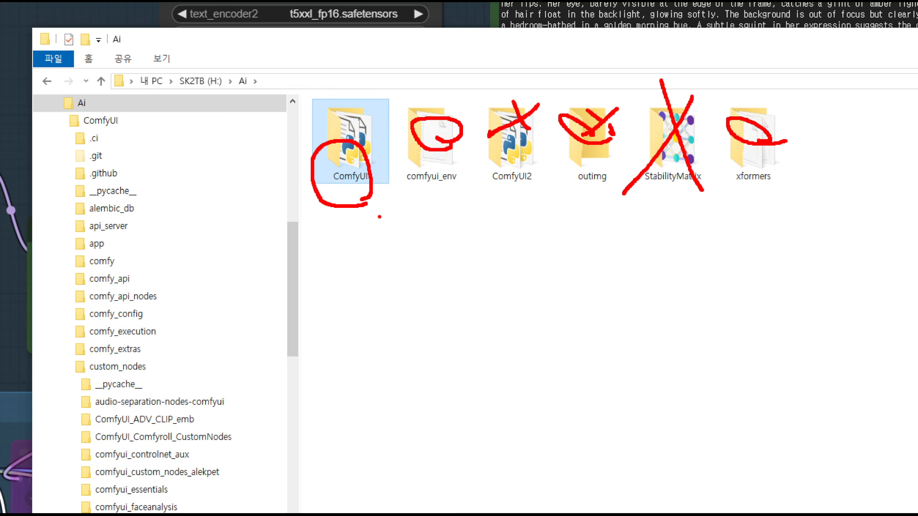
Annotate the area below comfyui_env, encircle all the folders, ring comfyui_env and StabilityMatrix again, and clear the markings
mouse_move(415, 203)
mouse_down()
mouse_move(424, 215)
mouse_move(452, 195)
mouse_move(432, 253)
mouse_move(451, 239)
mouse_move(452, 259)
mouse_up()
drag(453, 215, 456, 267)
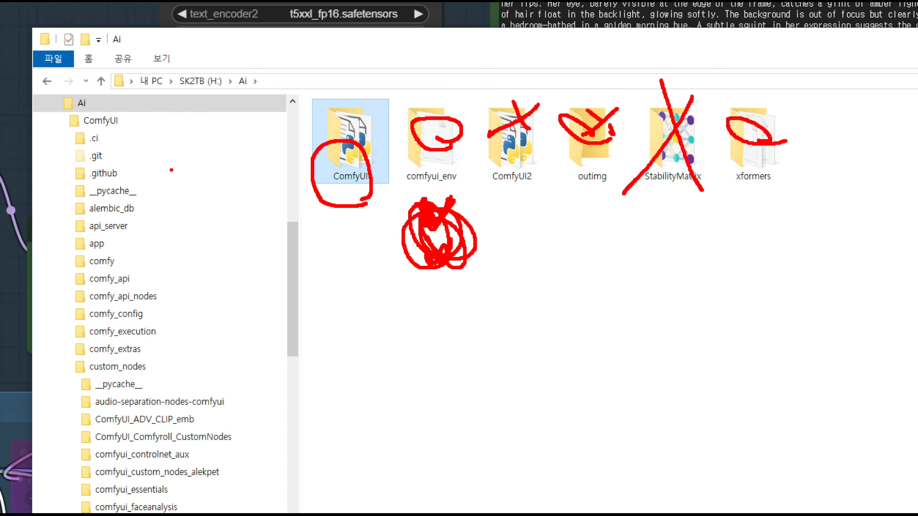
mouse_move(696, 285)
mouse_down()
mouse_move(687, 306)
mouse_move(233, 216)
mouse_move(592, 50)
mouse_move(874, 361)
mouse_move(246, 72)
mouse_move(659, 443)
mouse_move(647, 40)
mouse_move(771, 185)
mouse_up()
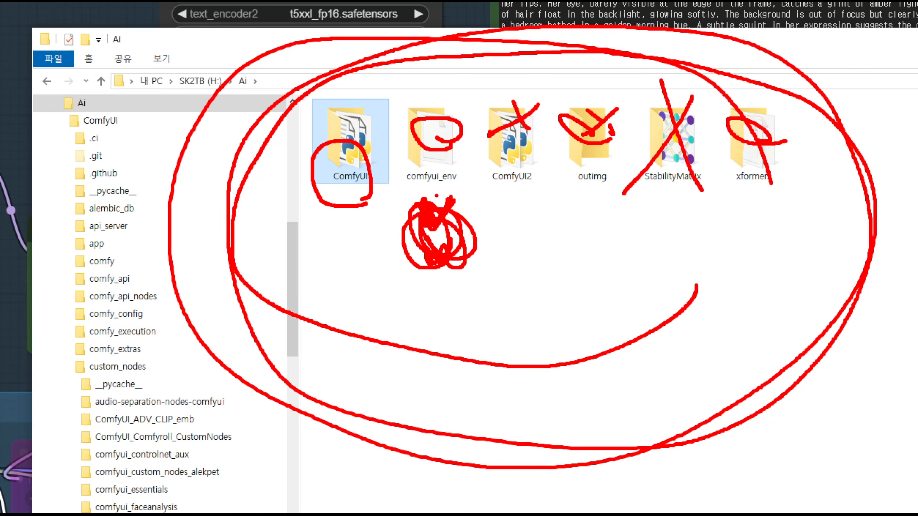
mouse_move(430, 176)
mouse_down()
mouse_move(392, 138)
mouse_move(461, 108)
mouse_move(448, 199)
mouse_move(421, 203)
mouse_move(442, 197)
mouse_up()
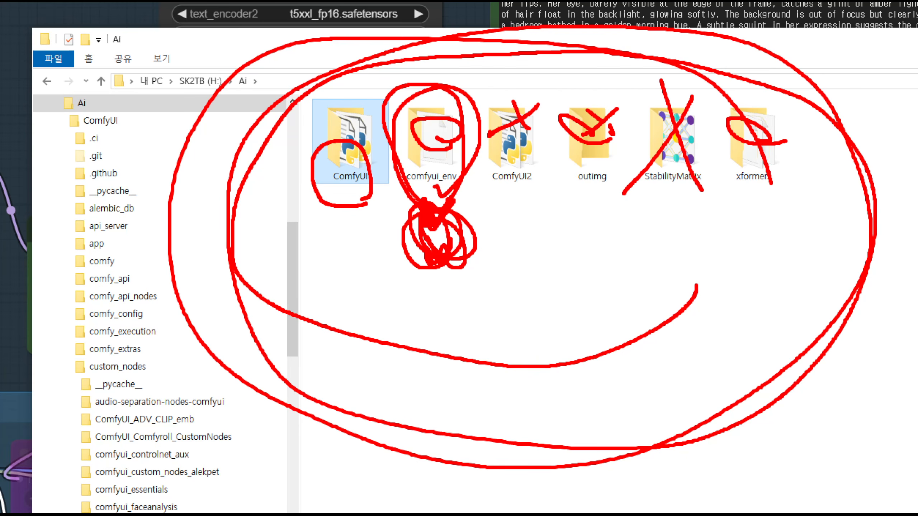
mouse_move(415, 237)
mouse_down()
mouse_move(392, 177)
mouse_move(456, 183)
mouse_up()
mouse_move(715, 209)
mouse_down()
mouse_move(641, 195)
mouse_move(670, 97)
mouse_move(686, 246)
mouse_move(688, 85)
mouse_move(664, 206)
mouse_move(706, 156)
mouse_move(696, 189)
mouse_up()
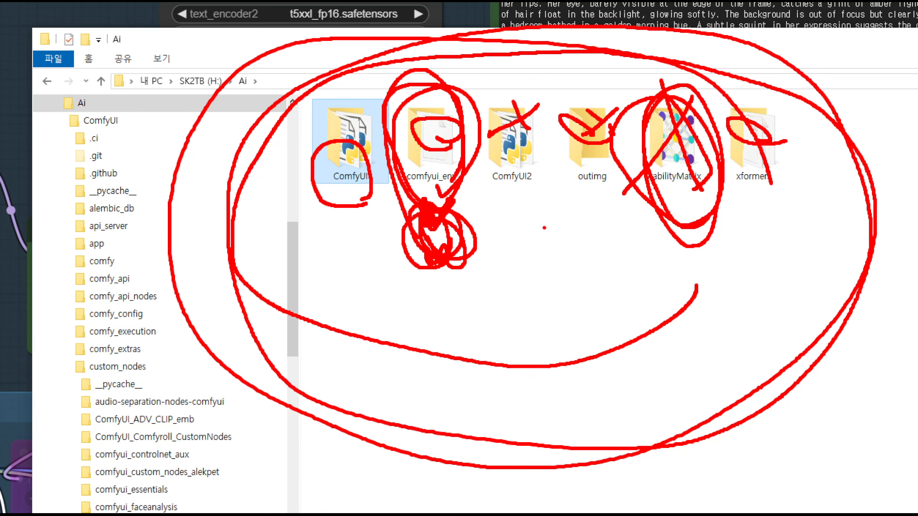
mouse_move(437, 195)
mouse_down()
mouse_move(392, 196)
mouse_move(433, 78)
mouse_move(448, 219)
mouse_up()
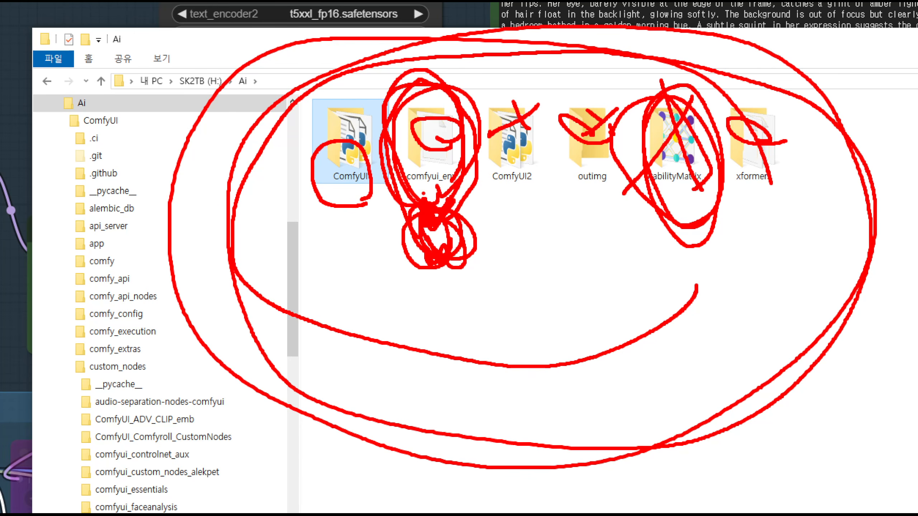
key(Escape)
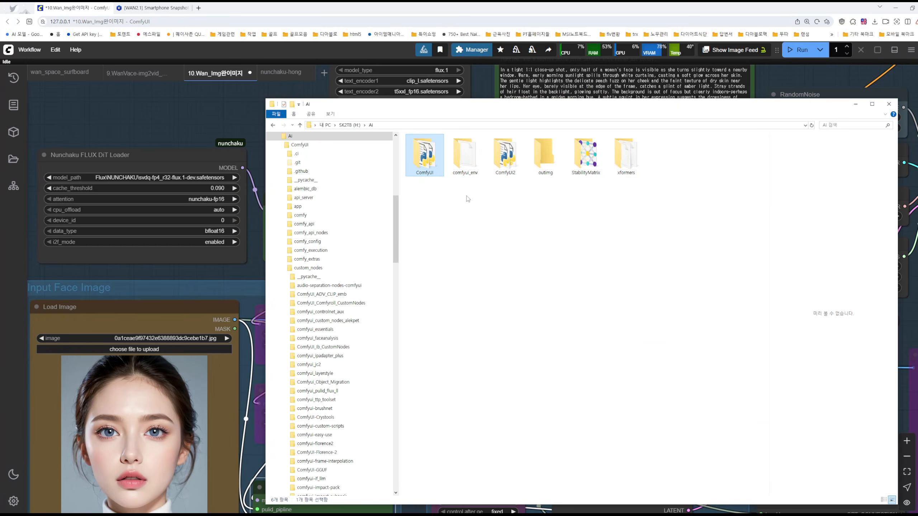
Minimize File Explorer and return to the Notion speed-up page, down to its summary of the core tasks
drag(464, 188, 473, 223)
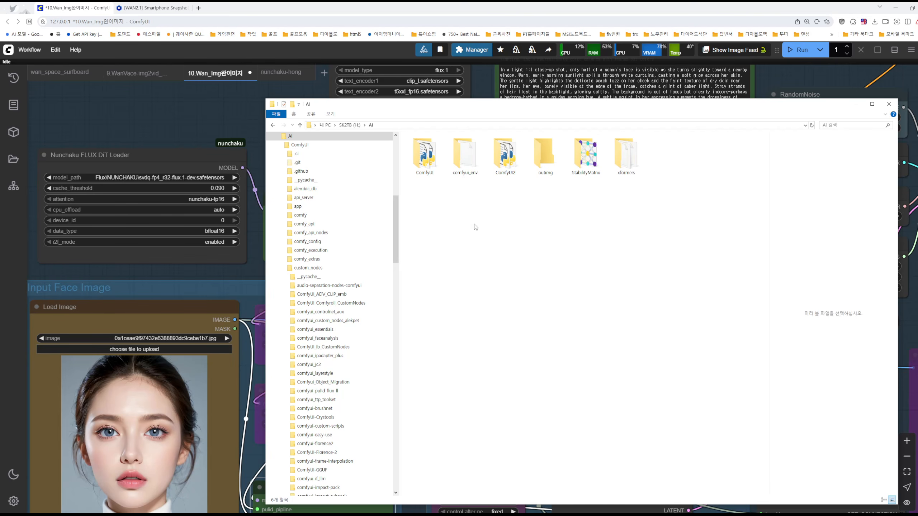
click(854, 106)
click(588, 514)
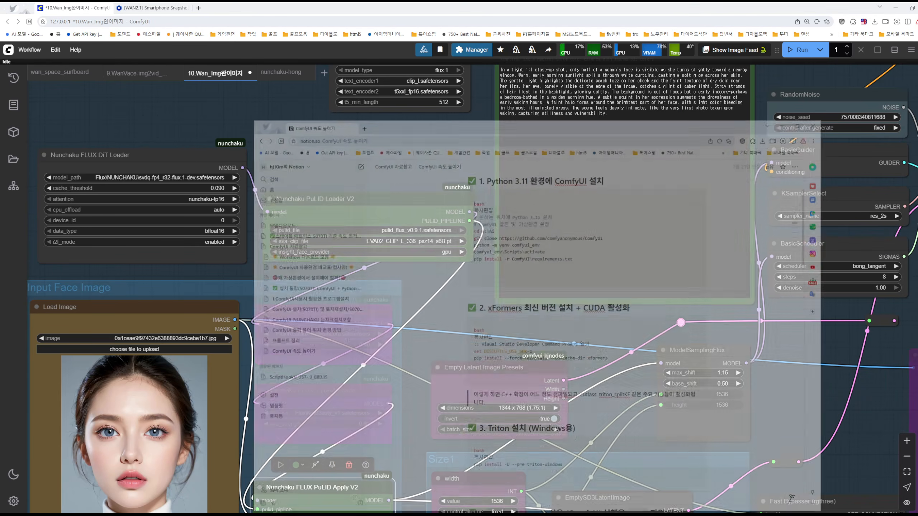
scroll(716, 376, down, 4)
scroll(716, 376, down, 8)
scroll(716, 376, up, 12)
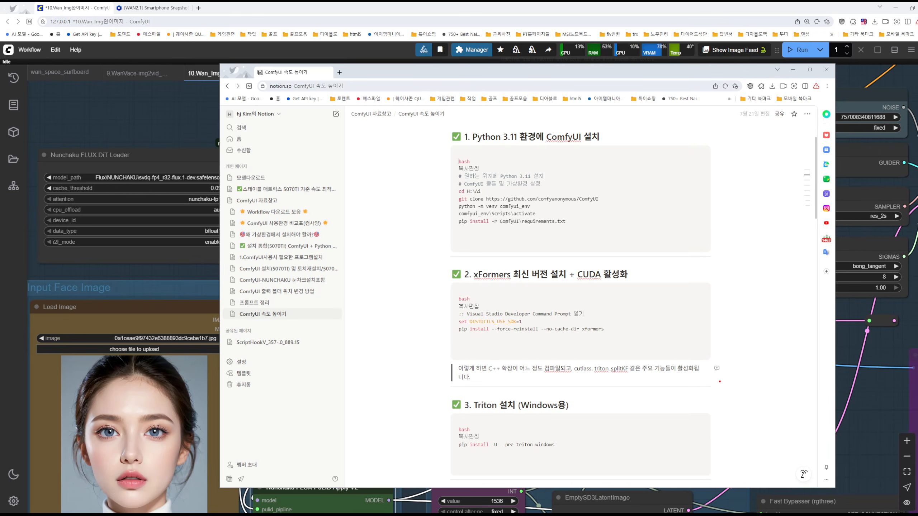
scroll(733, 382, down, 10)
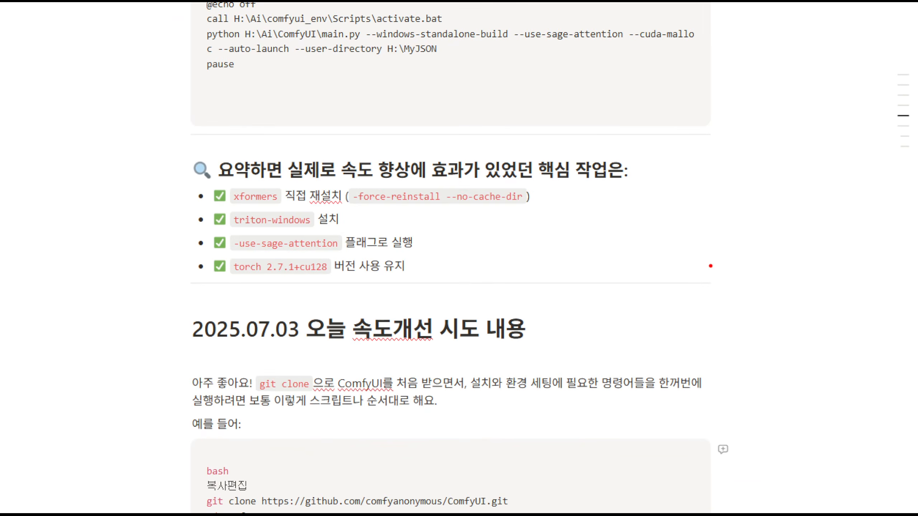
Frame and circle the summary of xformers, triton-windows, sage-attention and torch tasks, clear the markings, and minimize Notion
mouse_move(152, 133)
mouse_down()
mouse_move(643, 274)
mouse_move(694, 304)
mouse_up()
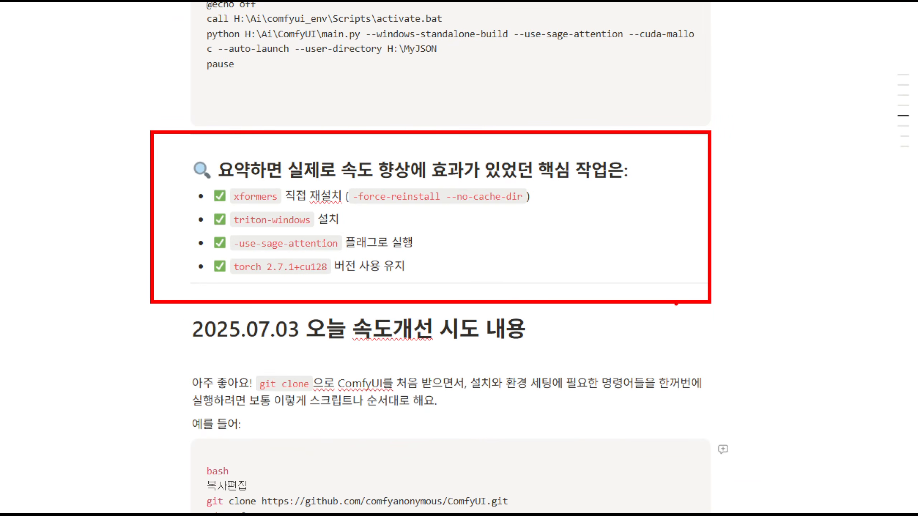
mouse_move(331, 293)
mouse_down()
mouse_move(135, 214)
mouse_move(459, 341)
mouse_move(535, 165)
mouse_up()
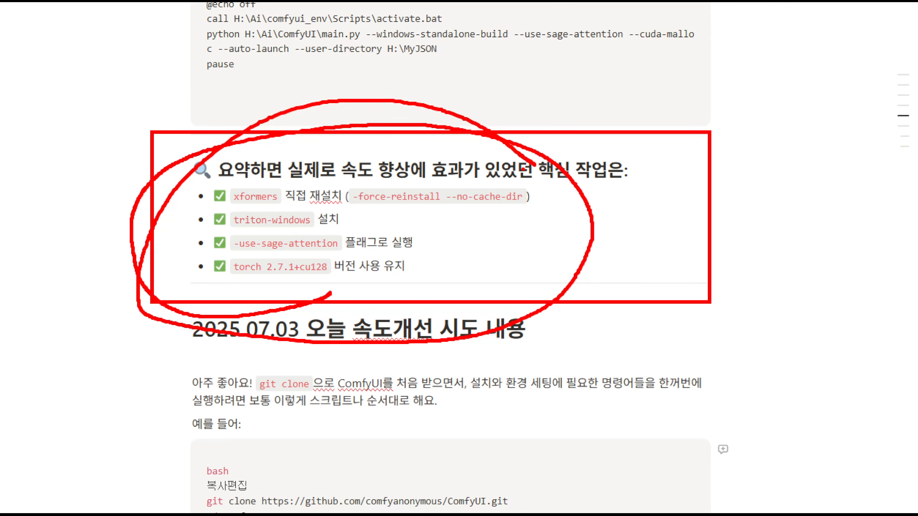
key(Escape)
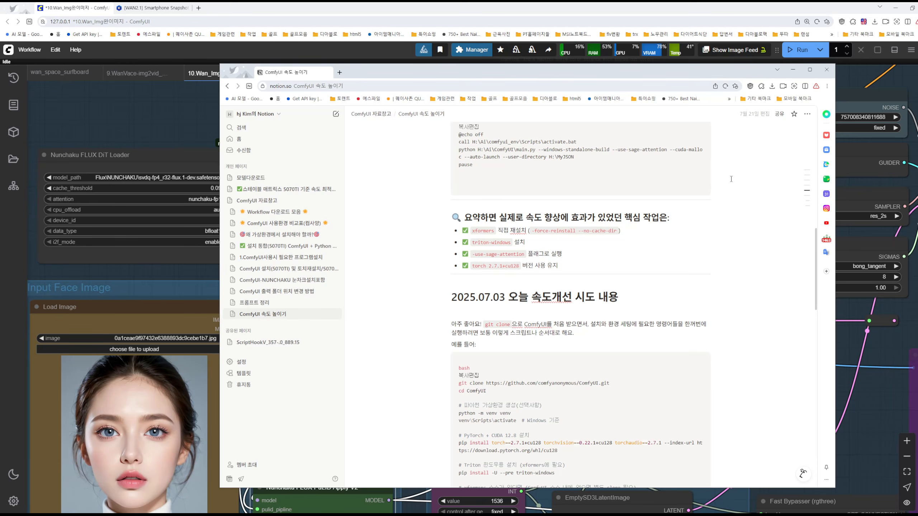
click(791, 71)
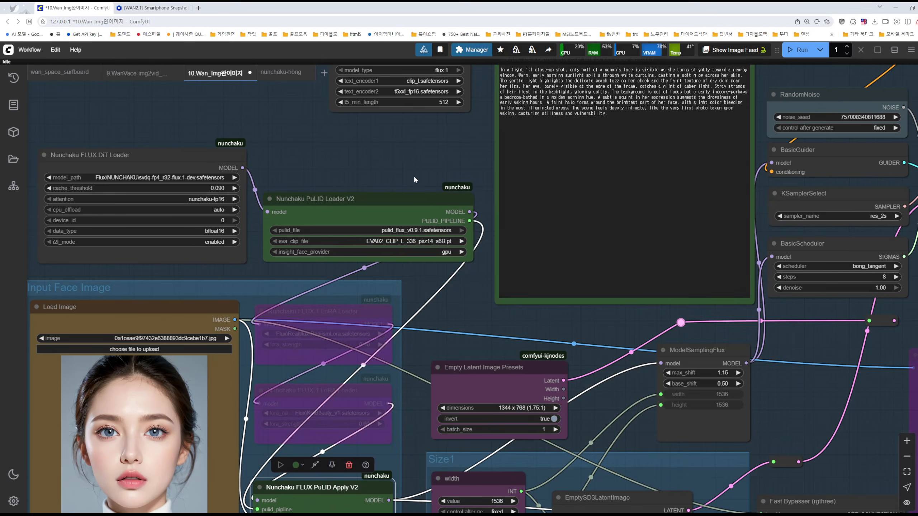
Examine the stacked Nunchaku FLUX groups in the 10.Wan_Img완이미지 workflow, including their sampler, scheduler and PuLID nodes
scroll(413, 174, down, 5)
drag(412, 163, 295, 231)
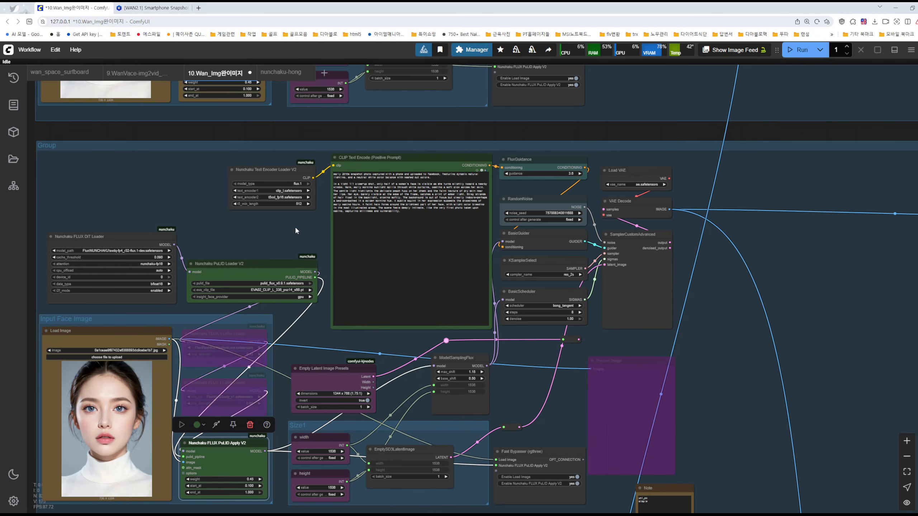
drag(192, 210, 343, 203)
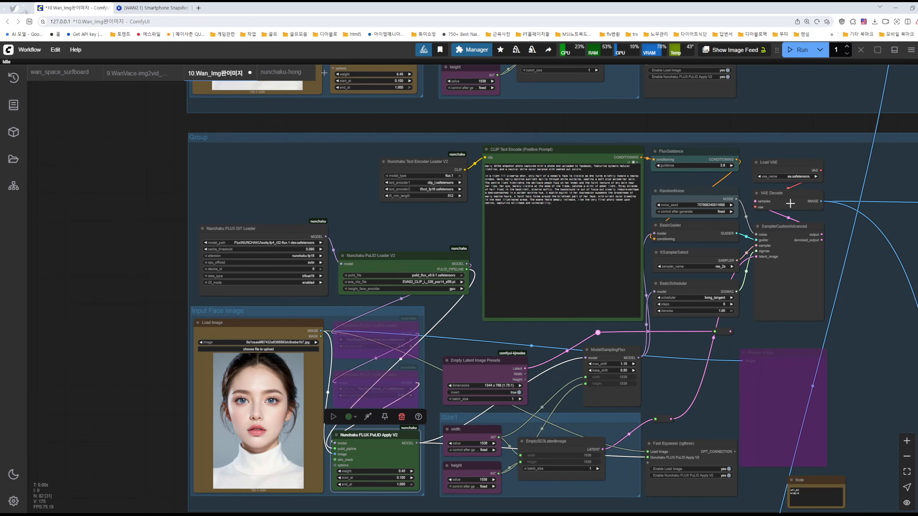
drag(844, 168, 747, 325)
drag(716, 212, 743, 328)
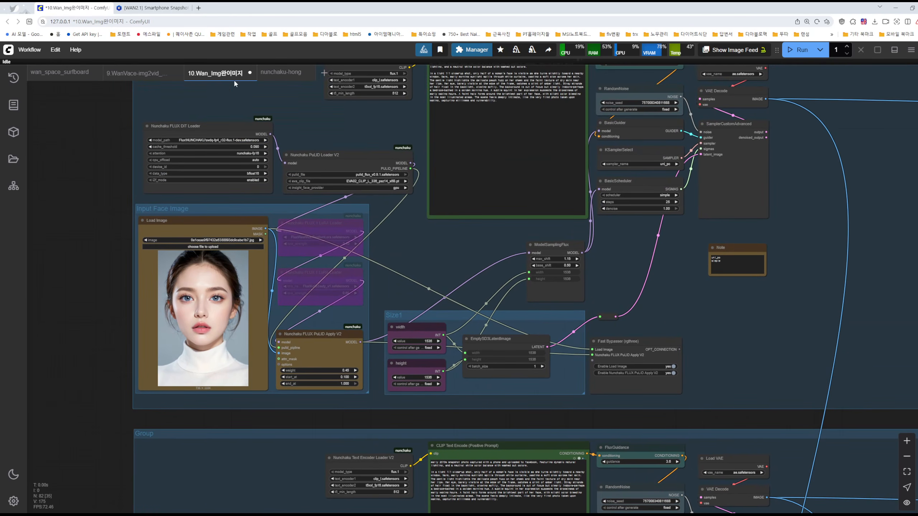
drag(673, 277, 670, 323)
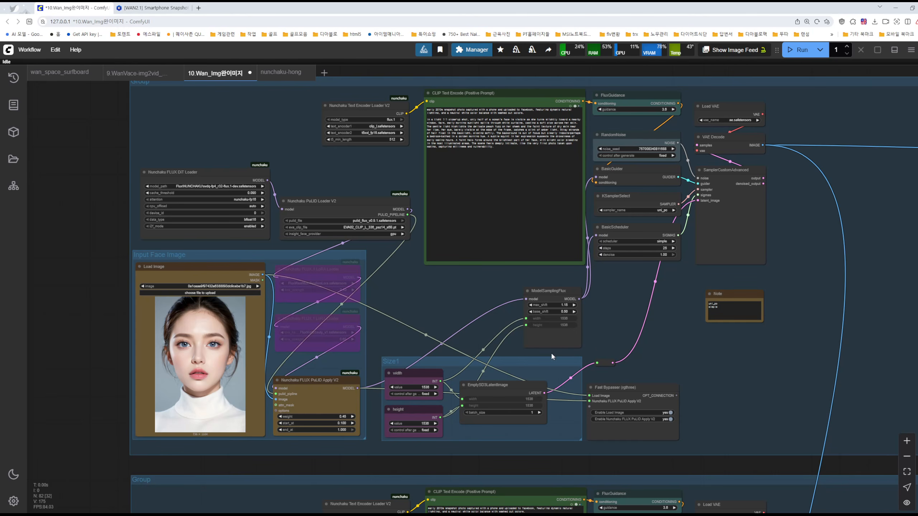
drag(664, 363, 705, 347)
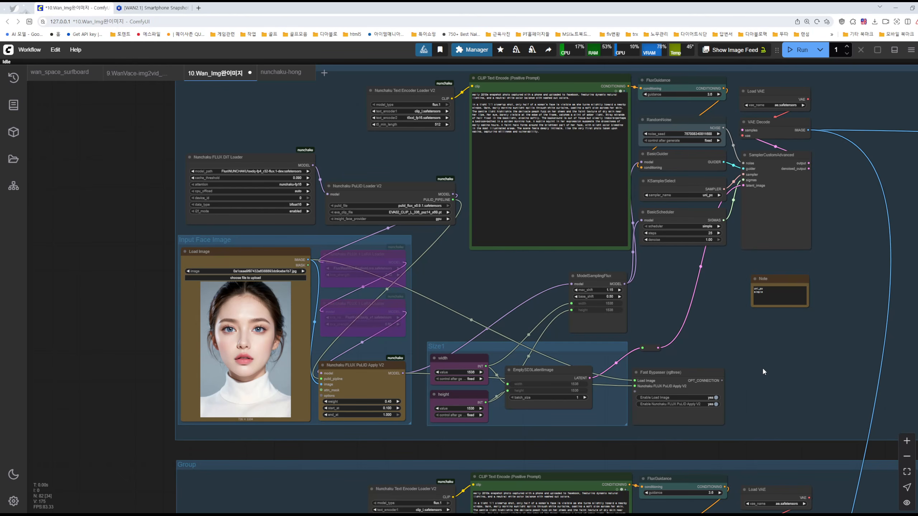
scroll(782, 384, down, 1)
scroll(790, 387, up, 2)
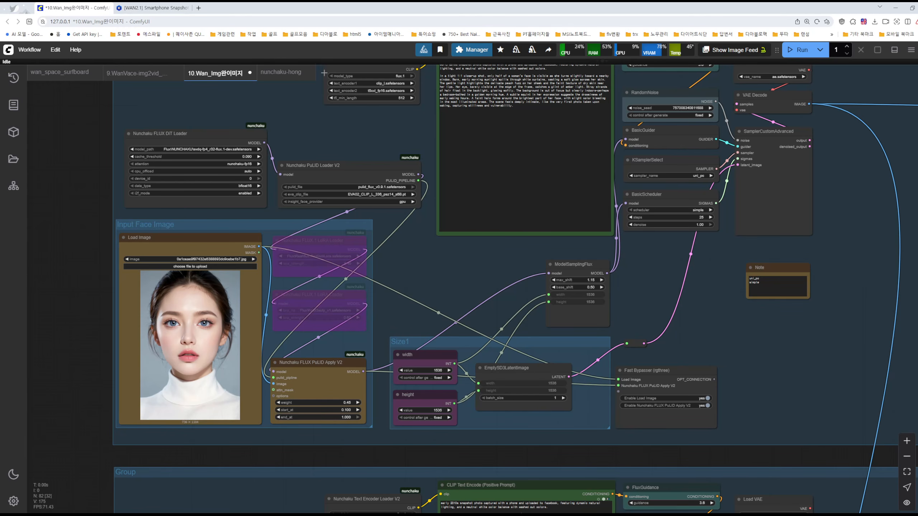
Bring up the Notepad list of viewer questions, minimize it, and return to the workflow canvas
key(alt+Tab)
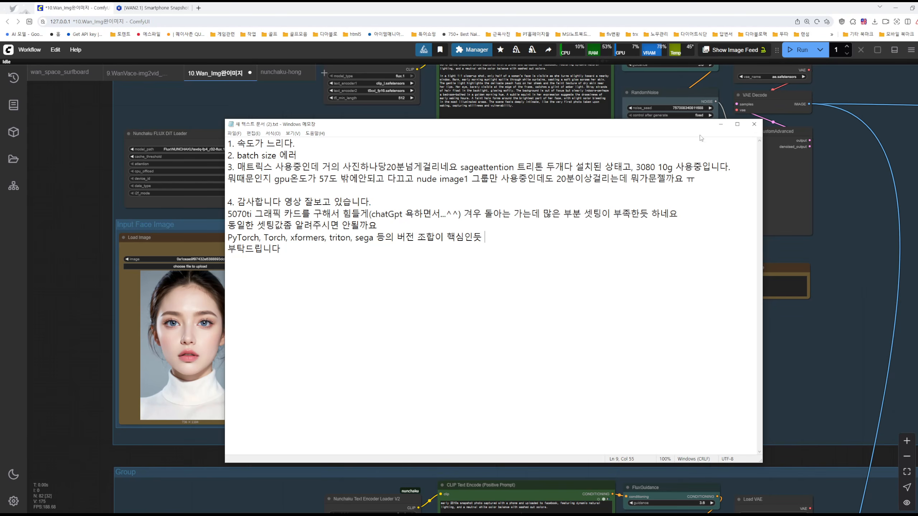
click(719, 126)
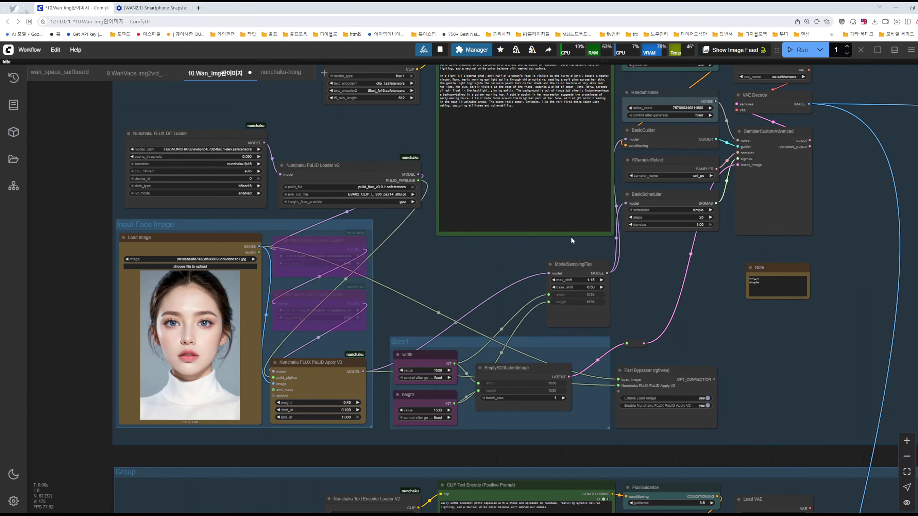
drag(664, 293, 689, 193)
Bring up the ComfyUI console, highlight the startup log with the Python, PyTorch and xformers versions, and minimize it
click(727, 514)
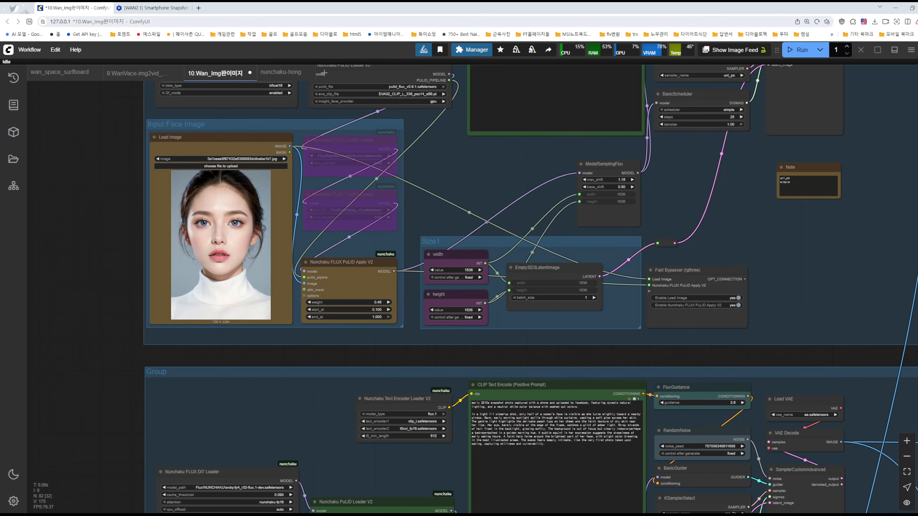
click(672, 515)
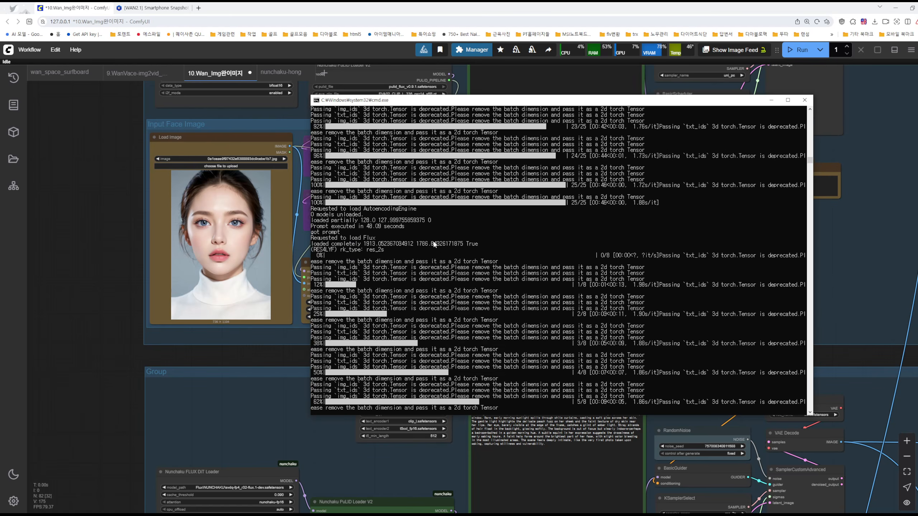
drag(810, 160, 810, 110)
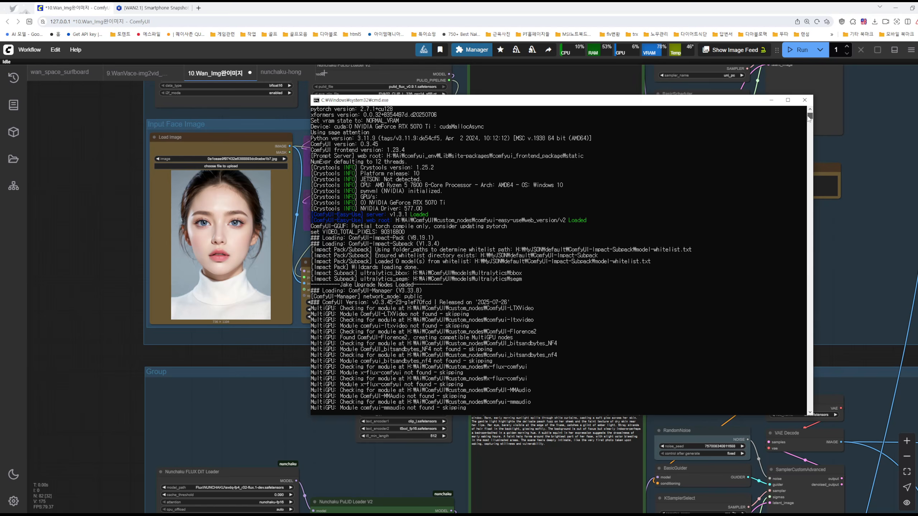
scroll(330, 175, up, 8)
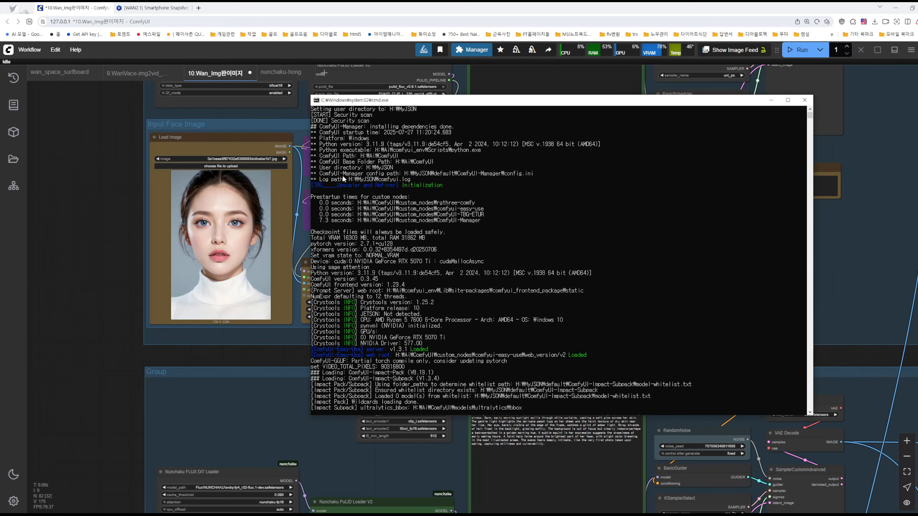
drag(318, 126, 509, 398)
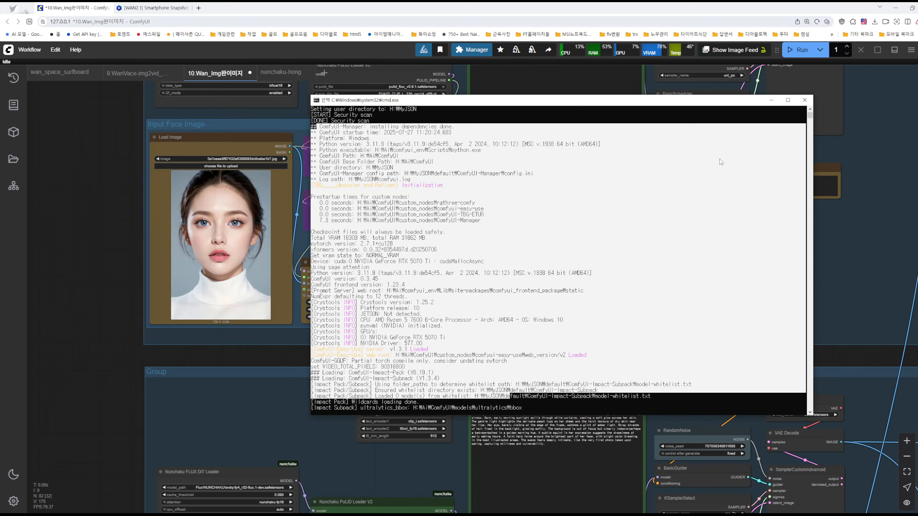
click(771, 100)
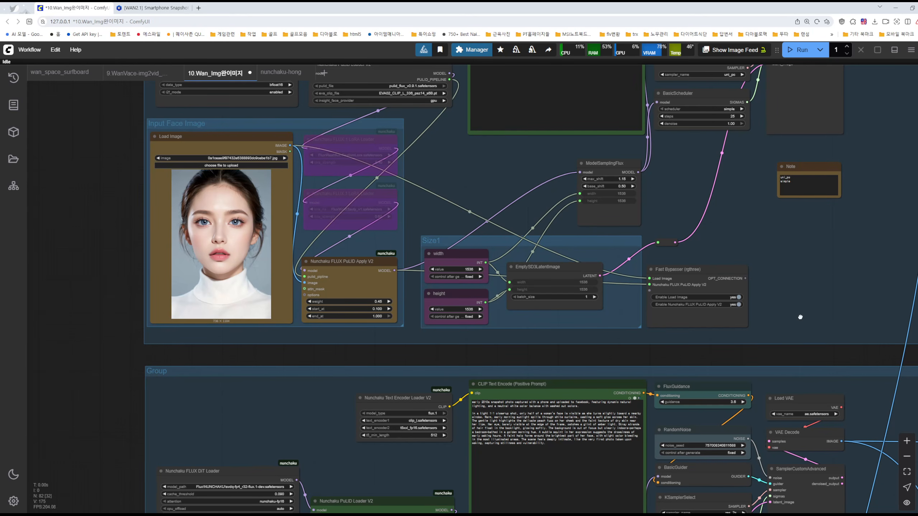
View the lower Nunchaku FLUX group and the Upscale group beside it on the canvas
scroll(784, 286, down, 3)
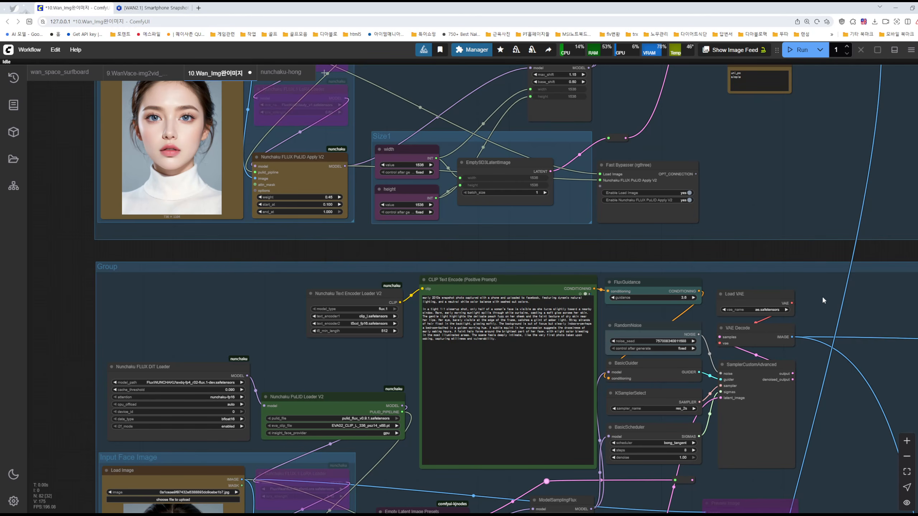
scroll(821, 296, down, 3)
drag(819, 299, 605, 185)
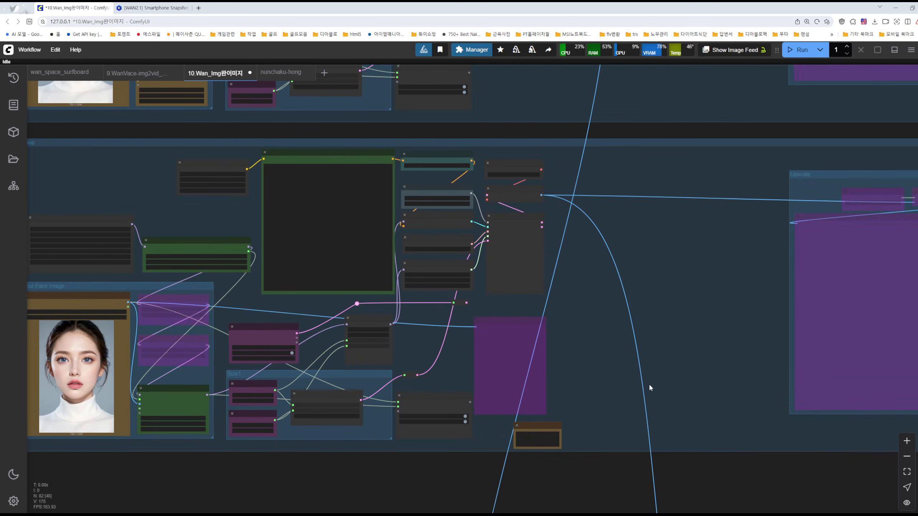
Examine the Wan 2.1 loader nodes for the diffusion model, CLIP and VAE, and the Load LoRA nodes beside them
scroll(655, 373, down, 1)
scroll(629, 438, down, 1)
drag(629, 442, 551, 256)
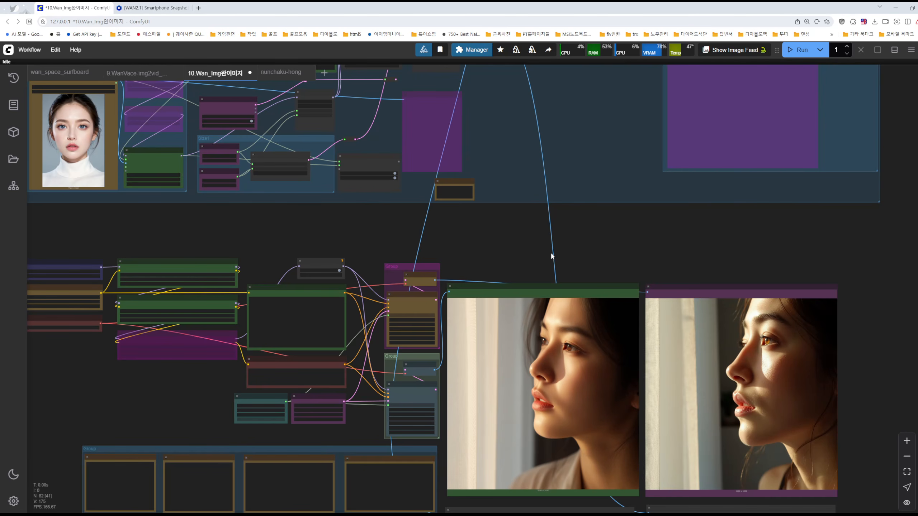
drag(490, 254, 700, 224)
drag(504, 214, 592, 207)
scroll(380, 266, up, 10)
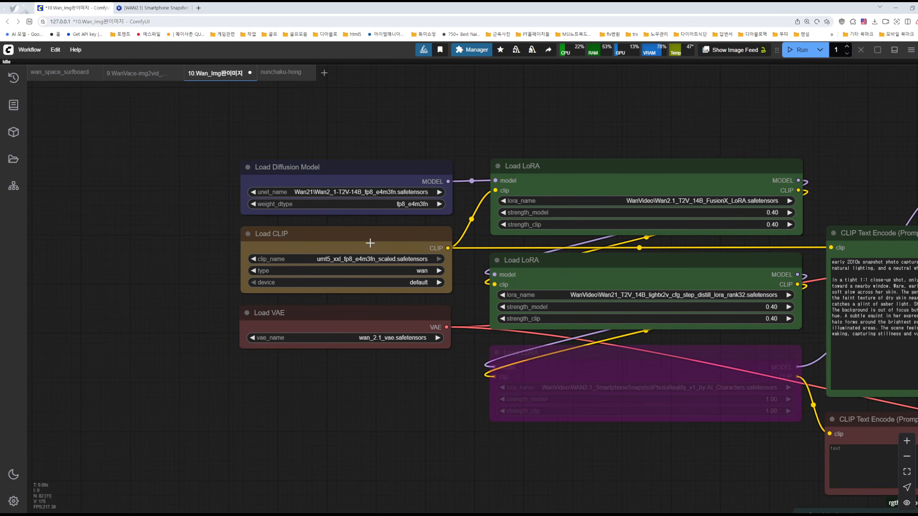
drag(393, 214, 357, 263)
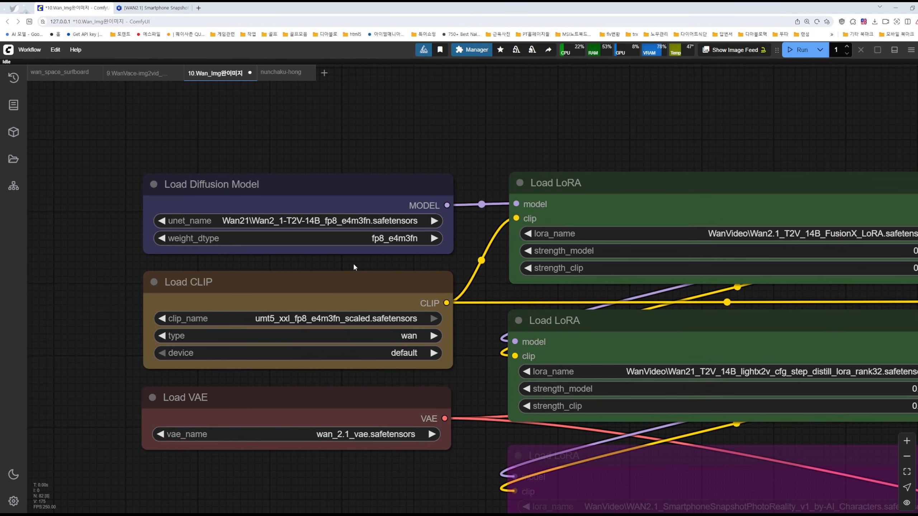
click(349, 222)
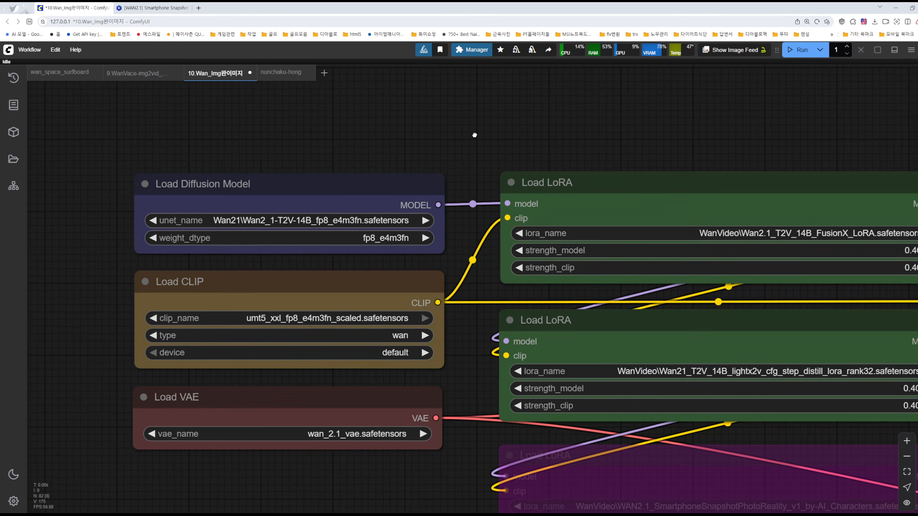
drag(497, 138, 441, 139)
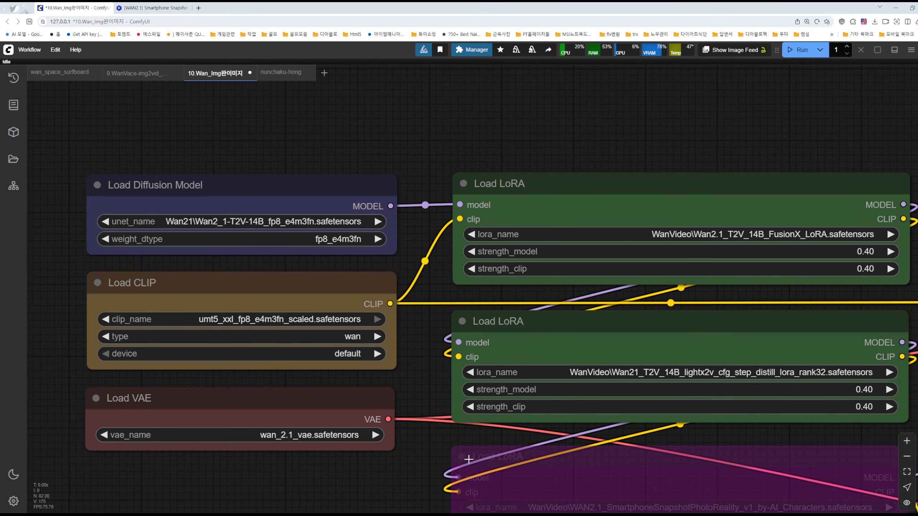
Minimize the Notion notes and open Google in a separate browser window over the workflow
key(alt+Tab)
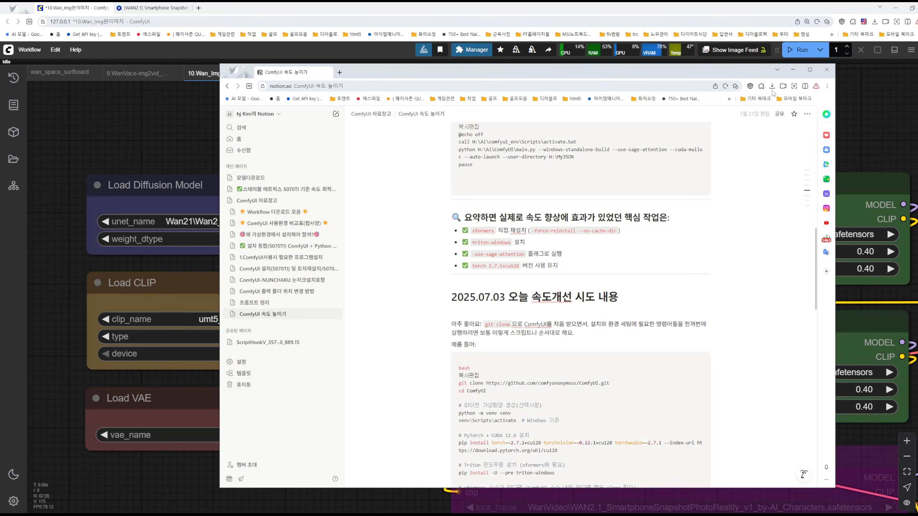
click(792, 69)
click(197, 7)
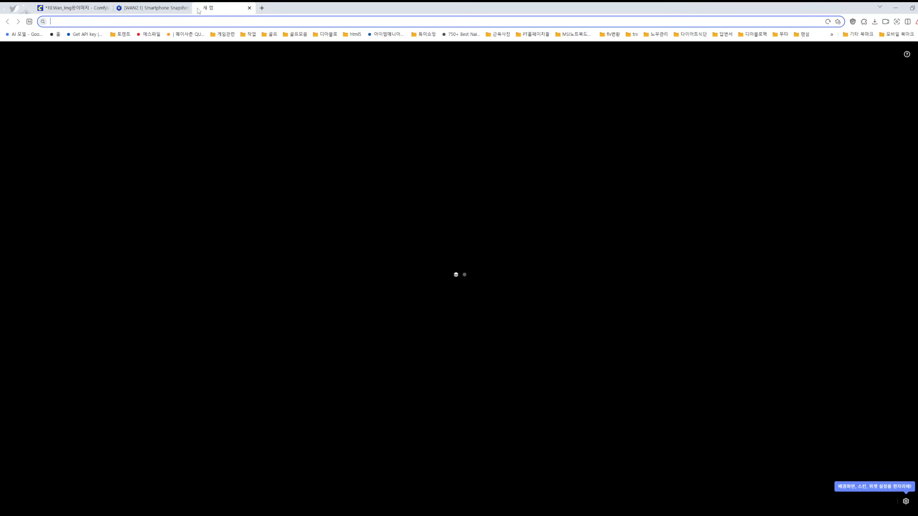
click(186, 8)
drag(170, 8, 378, 56)
click(540, 305)
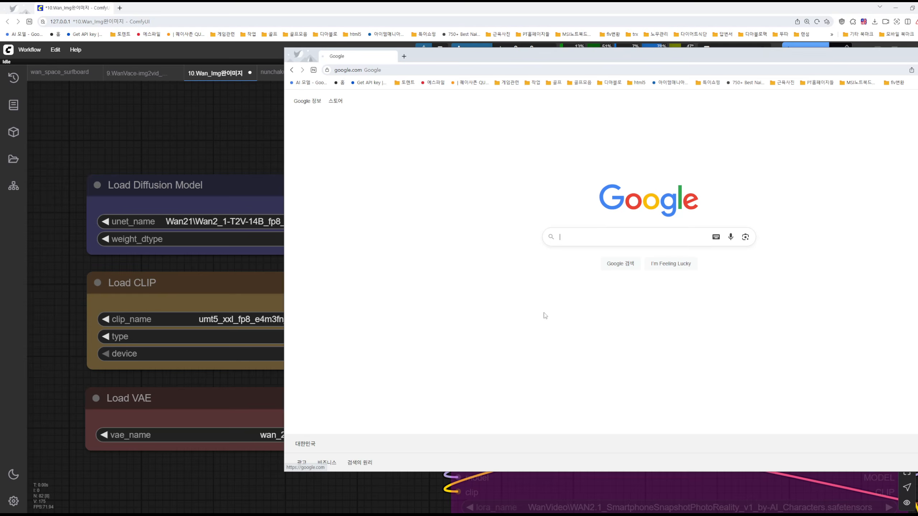
Search Google for wan2_1-t2v-14b_fp8_e4m3fn.safetensors and open the Hugging Face result from Kijai
click(589, 237)
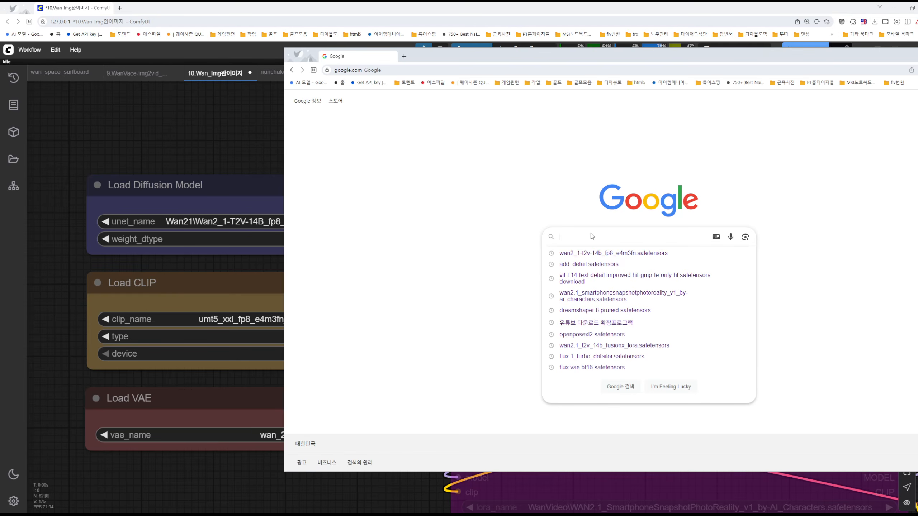
click(601, 254)
drag(605, 59, 376, 275)
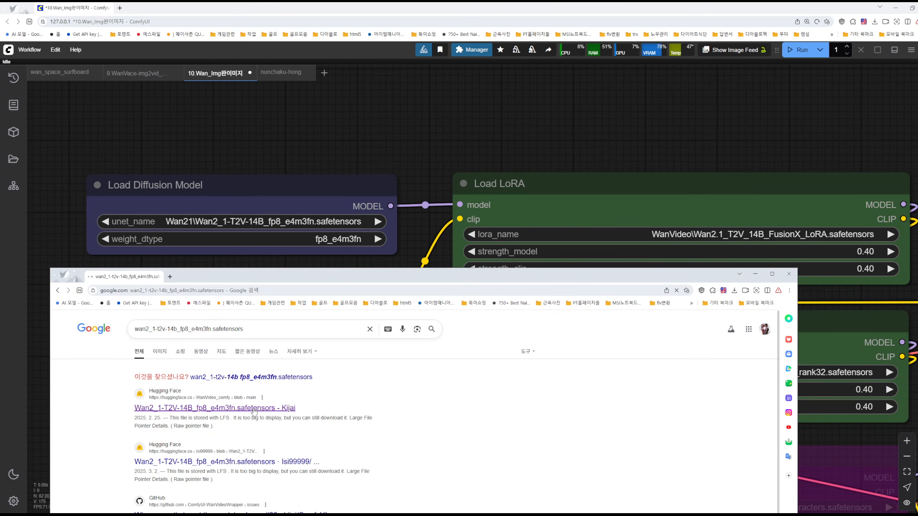
drag(503, 276, 620, 73)
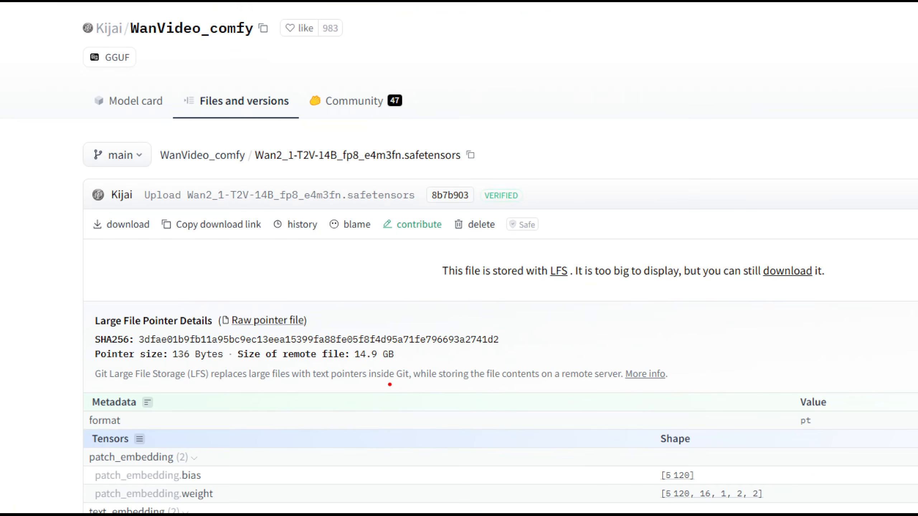
Request the model file's download, circle its size on the page and in the download dialog, and handwrite 14 below the dialog
mouse_move(389, 384)
mouse_down()
mouse_move(361, 383)
mouse_move(346, 362)
mouse_up()
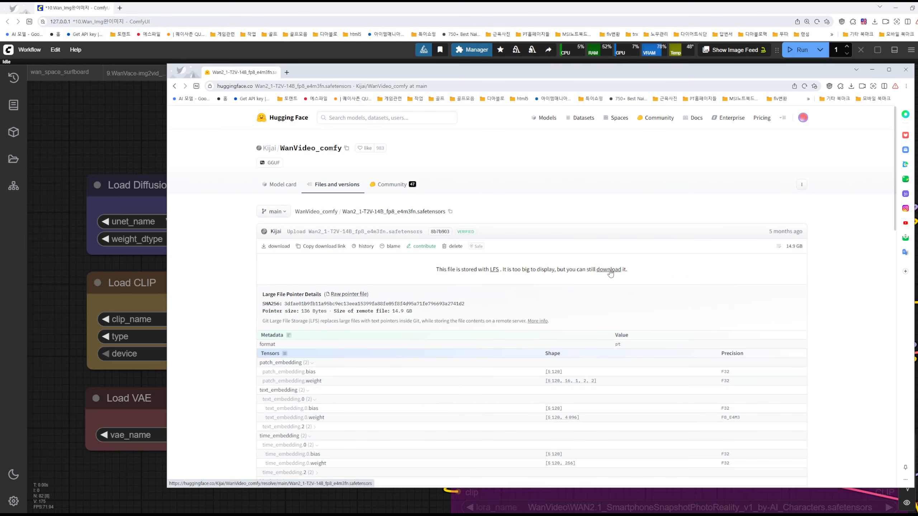
click(787, 270)
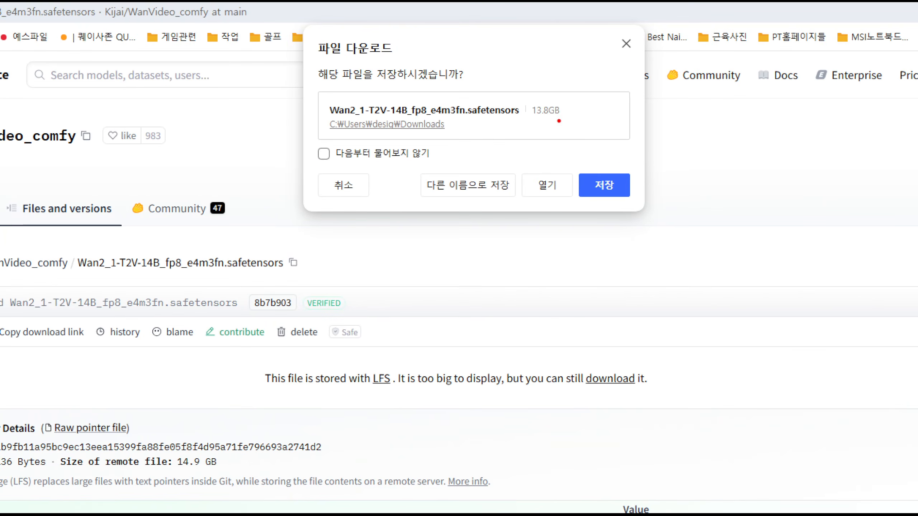
mouse_move(558, 121)
mouse_down()
mouse_move(518, 92)
mouse_move(568, 134)
mouse_up()
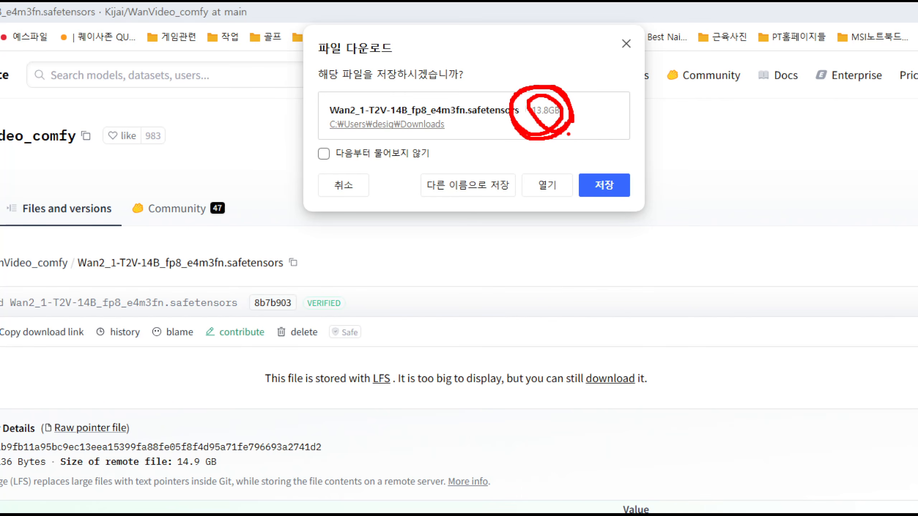
mouse_move(493, 233)
mouse_down()
mouse_move(473, 269)
mouse_move(554, 255)
mouse_up()
drag(542, 247, 528, 273)
mouse_move(210, 468)
mouse_down()
mouse_move(200, 454)
mouse_move(185, 484)
mouse_up()
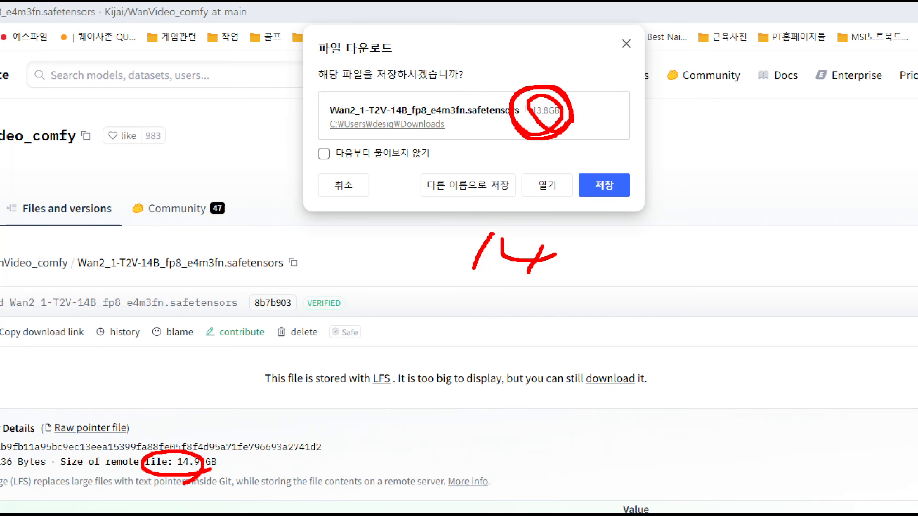
Mark up the download dialog's file size with a handwritten 4, and write circled figures 12 and 16 over the page
drag(539, 97, 539, 110)
drag(568, 78, 673, 90)
drag(604, 67, 590, 121)
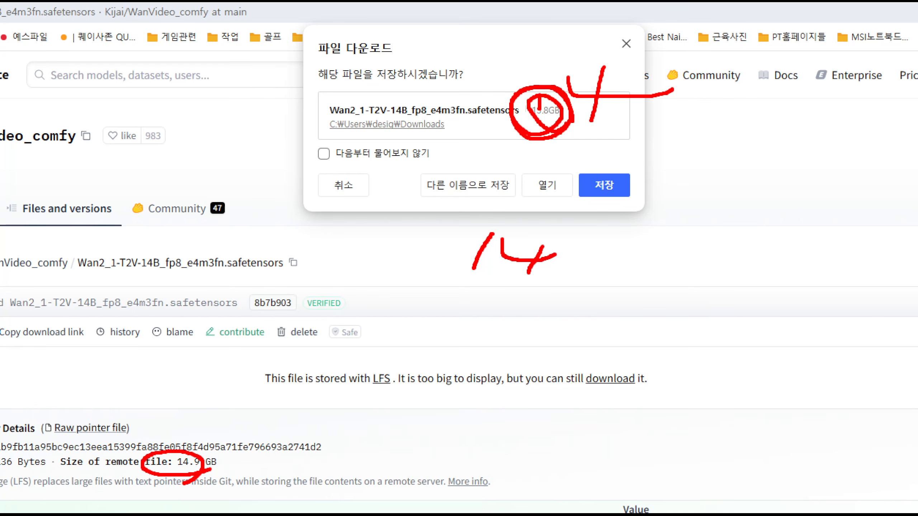
drag(596, 346, 595, 384)
drag(616, 347, 716, 372)
mouse_move(686, 418)
mouse_down()
mouse_move(649, 315)
mouse_move(623, 425)
mouse_up()
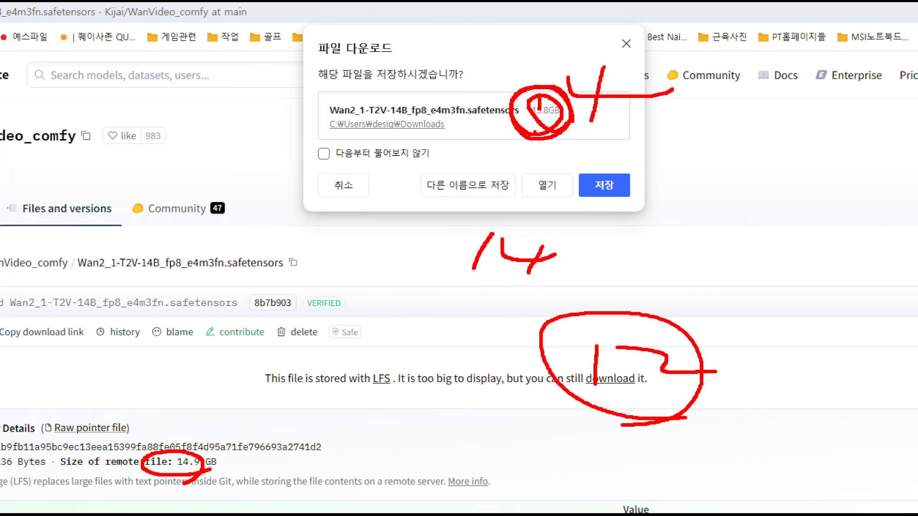
drag(783, 117, 774, 187)
mouse_move(826, 108)
mouse_down()
mouse_move(819, 152)
mouse_move(791, 198)
mouse_up()
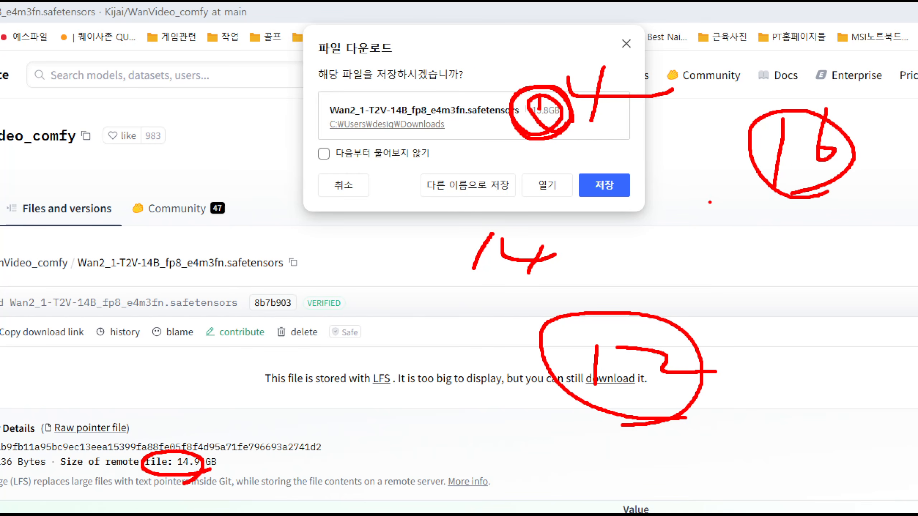
drag(207, 408, 184, 448)
drag(152, 386, 224, 461)
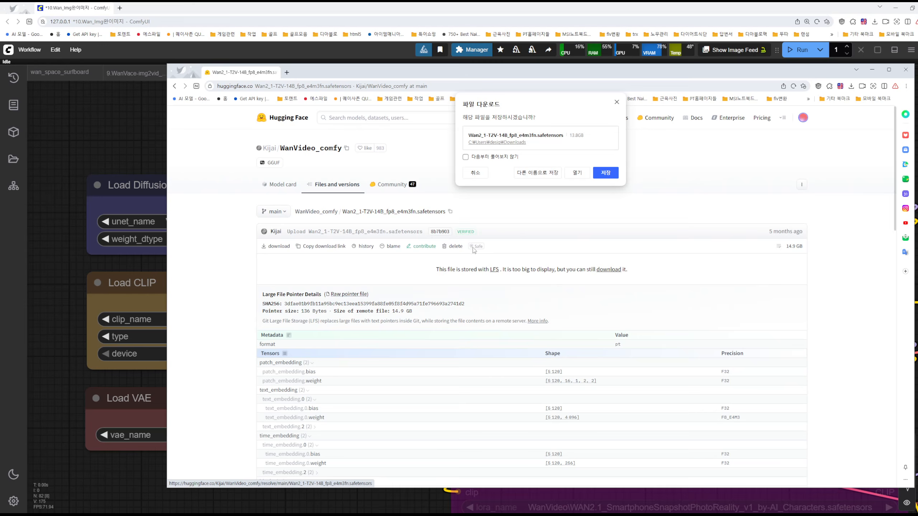
Cancel the model download, close the Hugging Face window and return to the Load Diffusion Model node
click(343, 185)
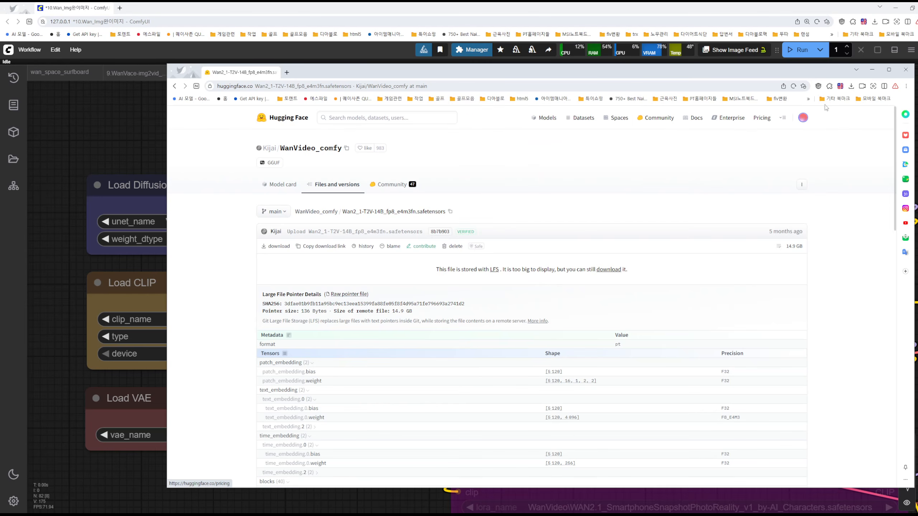
click(905, 69)
click(278, 190)
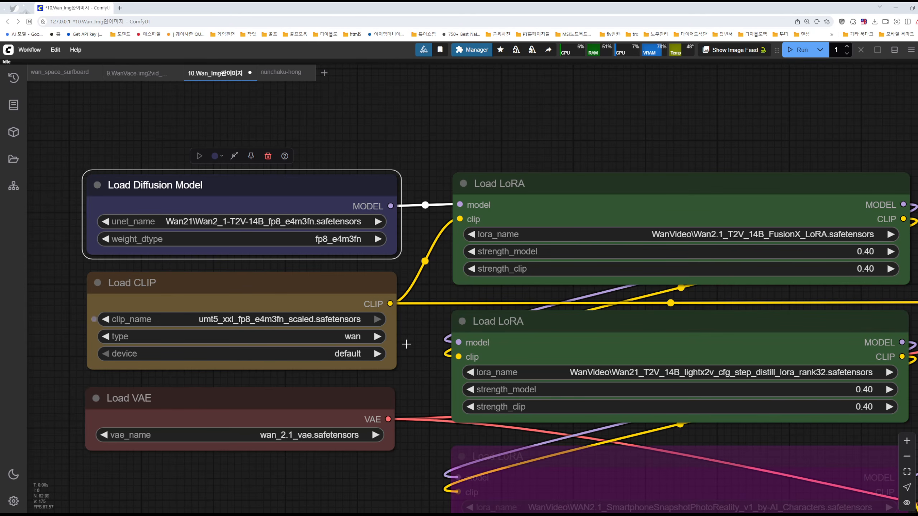
Bring up and minimize the Notion notes, and open Google again in a new separate browser window
click(556, 513)
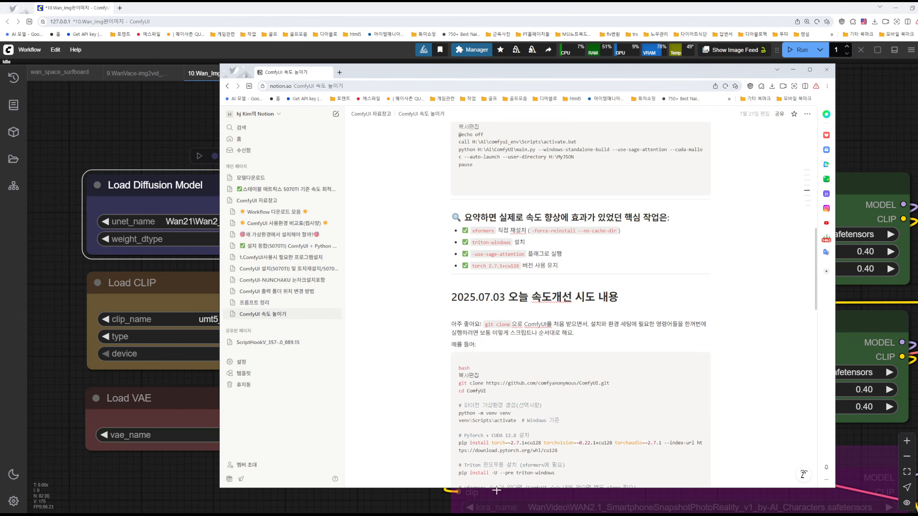
click(793, 69)
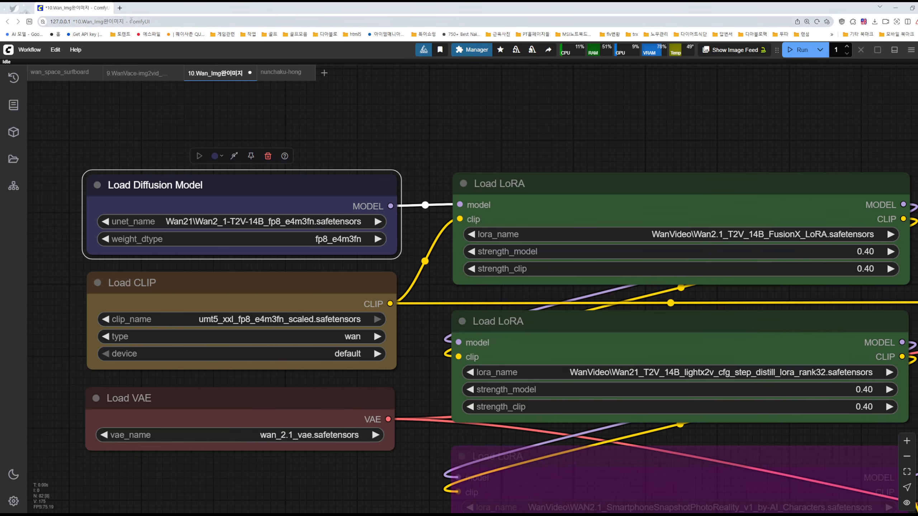
click(120, 9)
drag(151, 9, 362, 42)
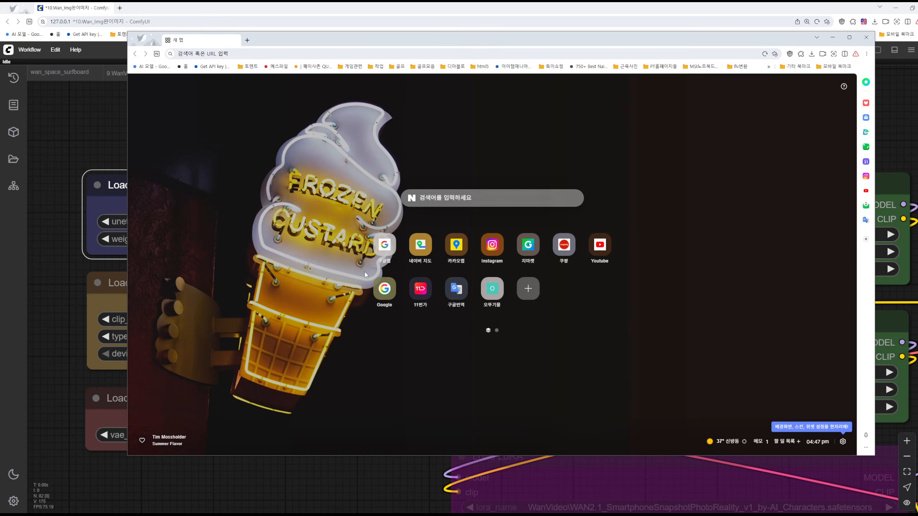
click(384, 289)
Repeat the Google search for wan2_1-t2v-14b_fp8_e4m3fn.safetensors and open Kijai's Hugging Face file page
click(435, 221)
click(438, 237)
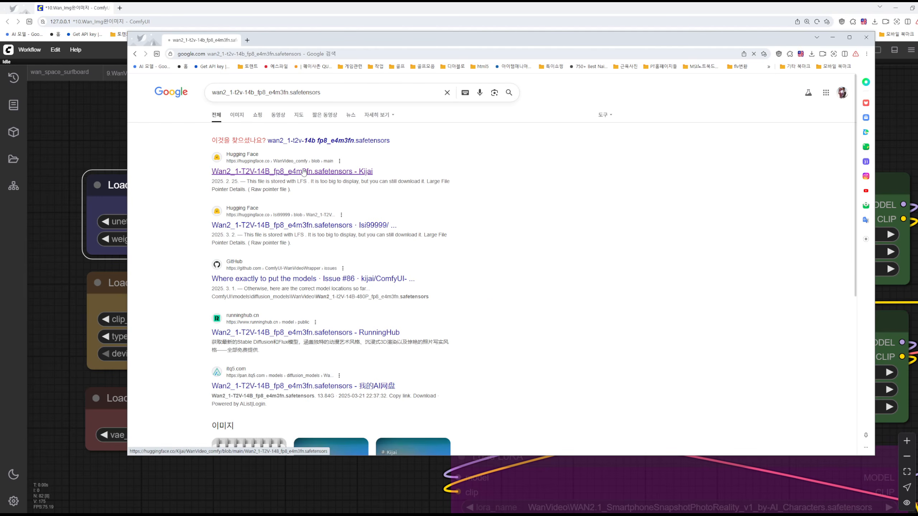
click(253, 174)
drag(416, 41, 447, 76)
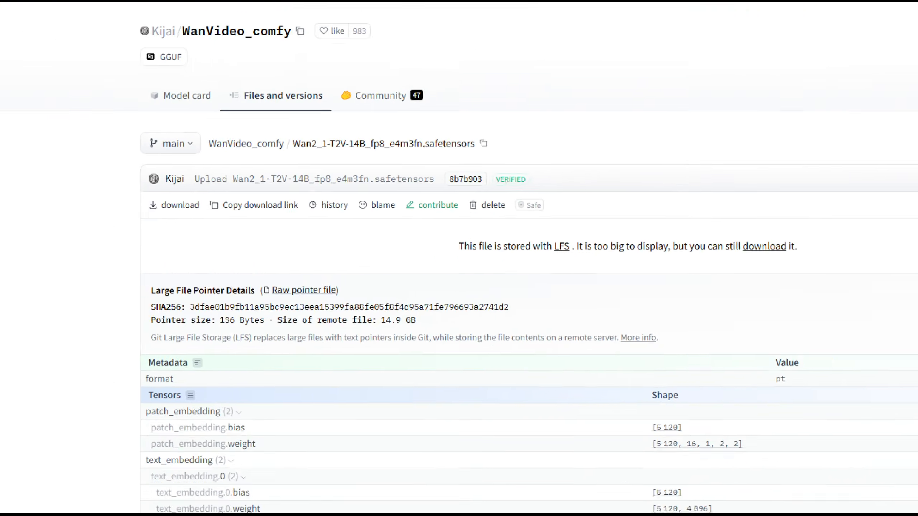
Browse the file list of the Kijai WanVideo_comfy repository and return to the model's file page
mouse_move(276, 115)
mouse_down()
mouse_move(336, 98)
mouse_move(291, 117)
mouse_up()
click(345, 155)
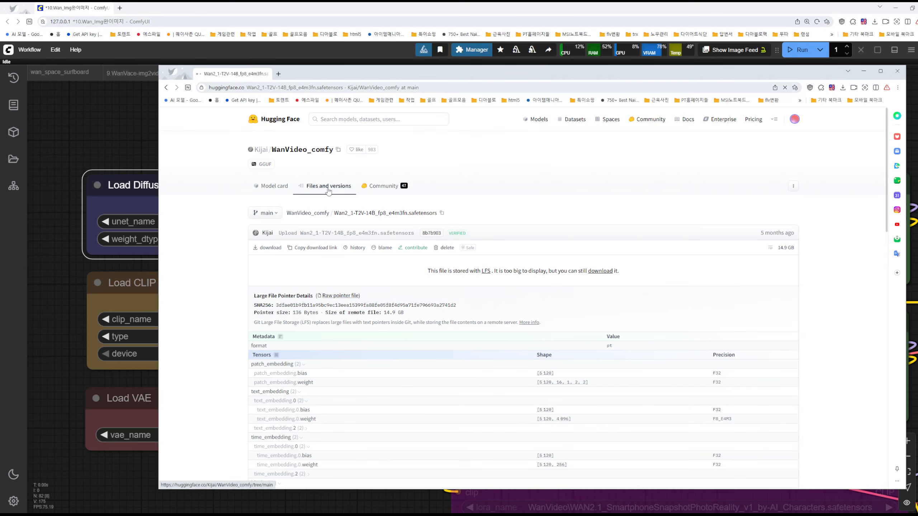
scroll(321, 196, down, 8)
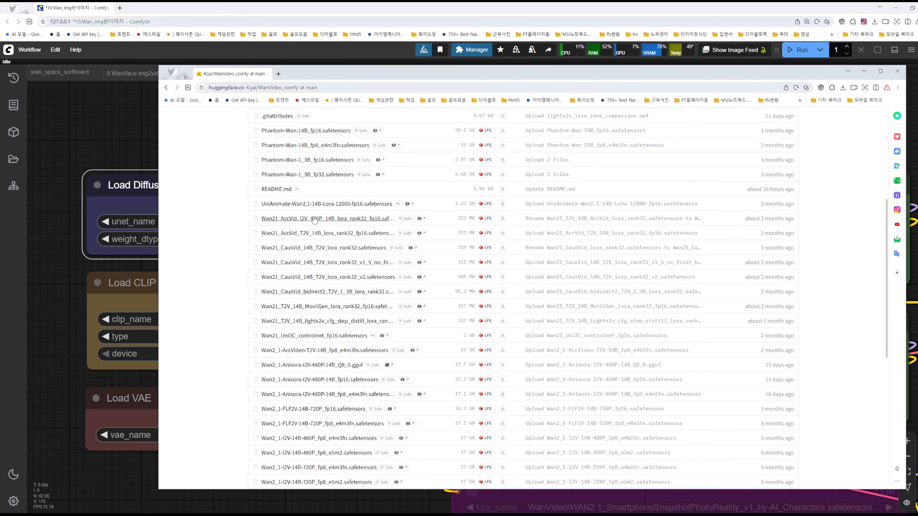
scroll(321, 198, up, 3)
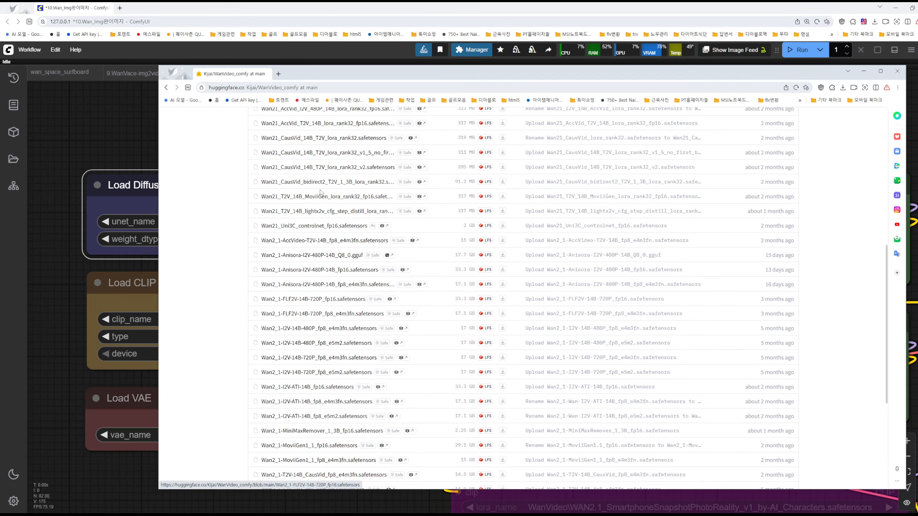
scroll(332, 192, up, 6)
scroll(325, 210, down, 8)
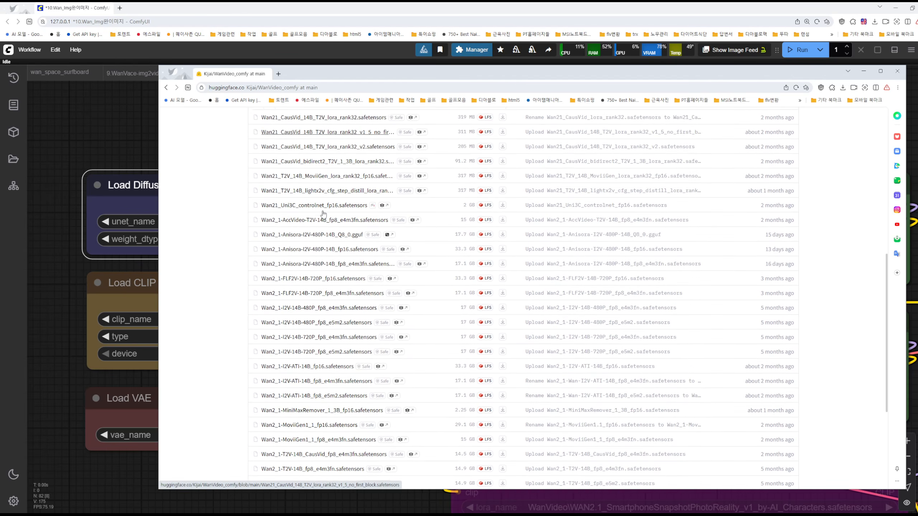
scroll(324, 213, up, 5)
click(167, 87)
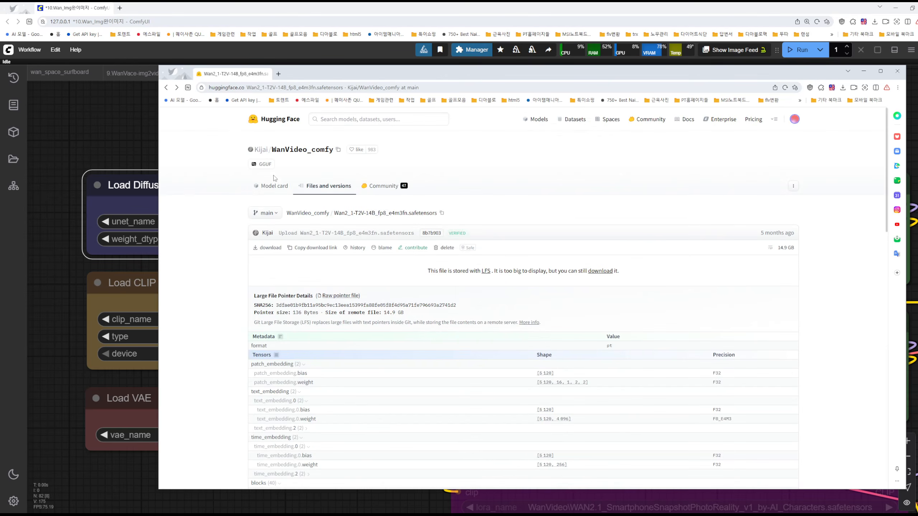
Find Wan2_1-T2V-14B_fp8_e4m3fn.safetensors in the repository's file list by its copied name, and circle its listed size
drag(334, 213, 438, 222)
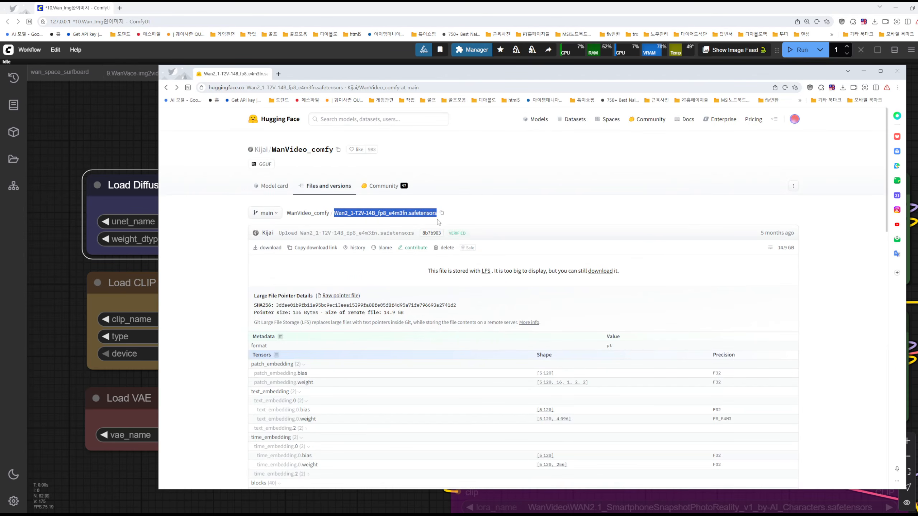
click(317, 195)
scroll(348, 328, down, 5)
scroll(348, 329, down, 2)
key(ctrl+f)
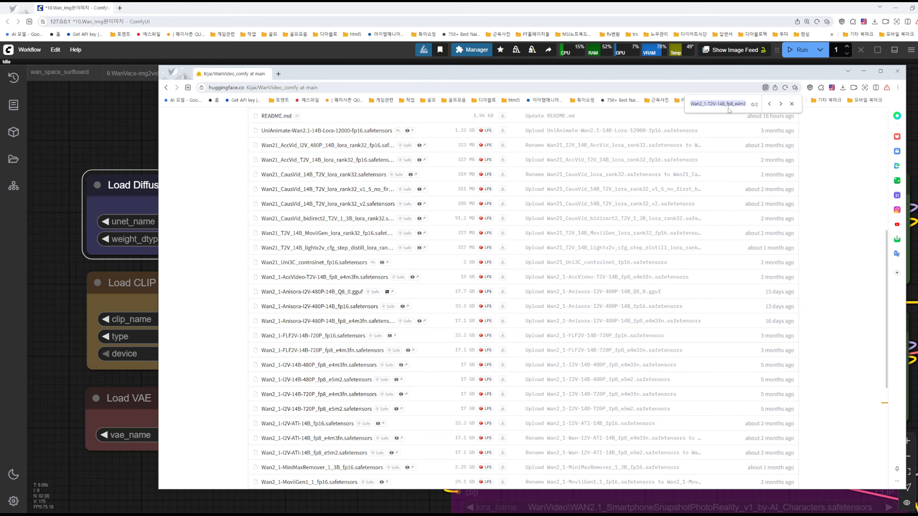
key(ctrl+v)
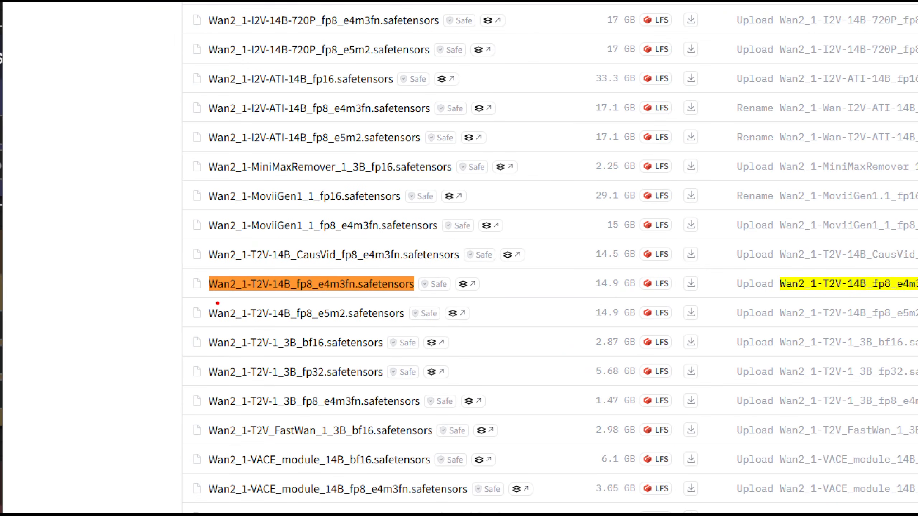
mouse_move(592, 292)
mouse_down()
mouse_move(585, 271)
mouse_move(577, 289)
mouse_up()
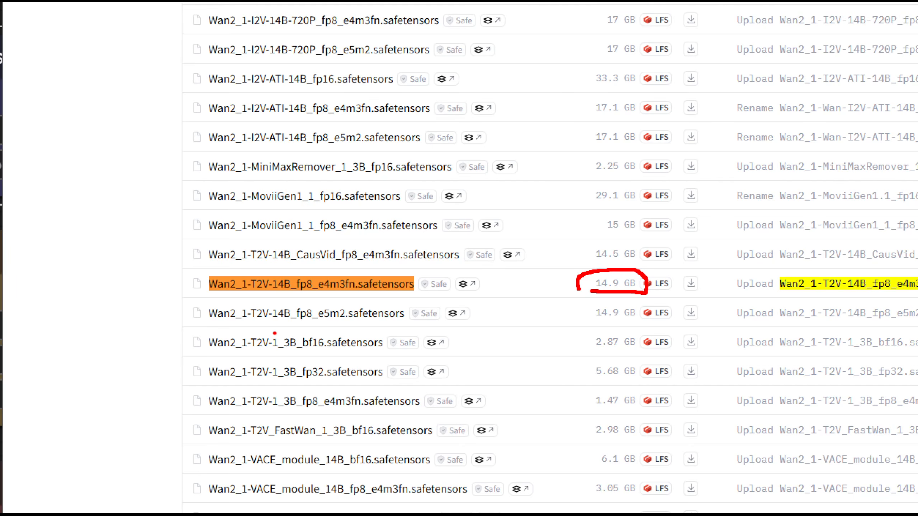
Underline the T2V-14B fp8_e5m2 entry and the bf16 and fp32 variants of Wan2_1-T2V-1_3B, and bracket the two 1_3B files
drag(357, 328, 440, 320)
drag(294, 357, 339, 355)
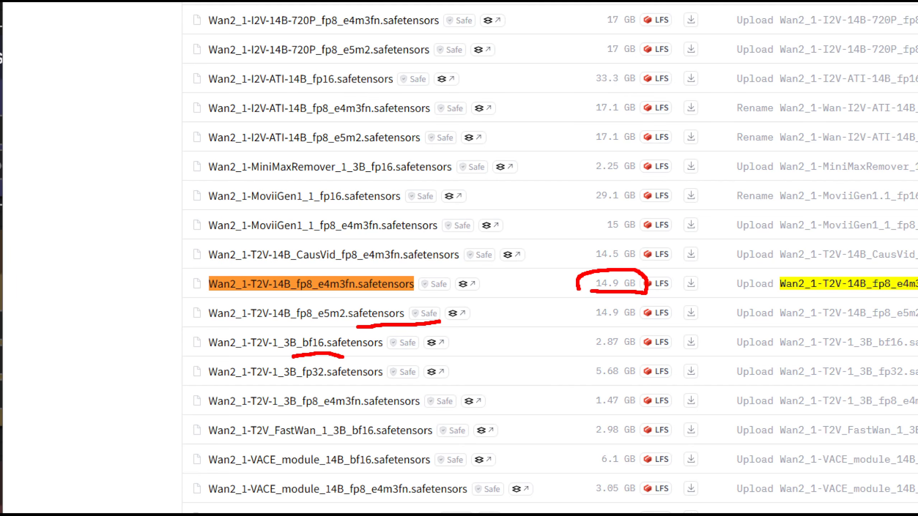
drag(293, 389, 338, 385)
mouse_move(201, 333)
mouse_down()
mouse_move(182, 356)
mouse_move(208, 380)
mouse_move(226, 383)
mouse_up()
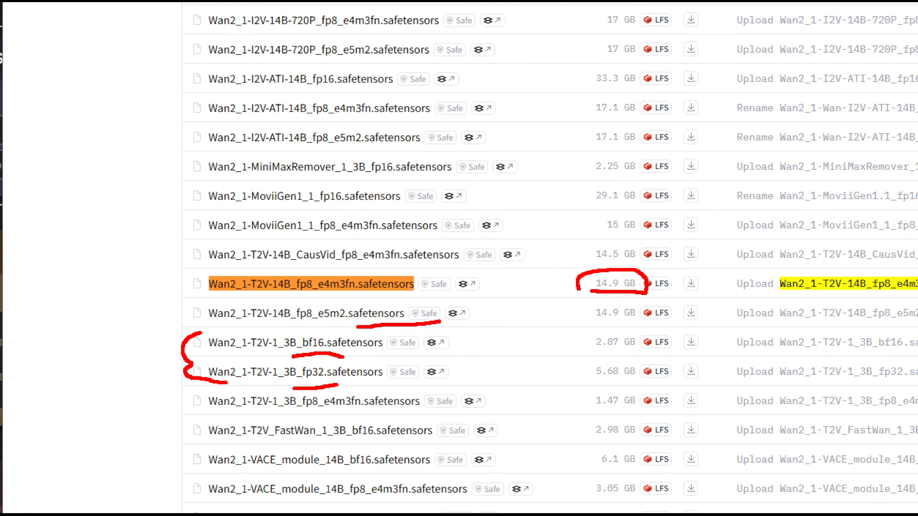
Cross out the unsuitable file groups: the VACE modules, MiniMaxRemover and MoviiGen, and the I2V models
drag(320, 427, 239, 496)
mouse_move(269, 435)
mouse_down()
mouse_move(323, 484)
mouse_move(315, 513)
mouse_up()
drag(321, 499, 345, 513)
drag(293, 159, 237, 199)
drag(250, 162, 284, 199)
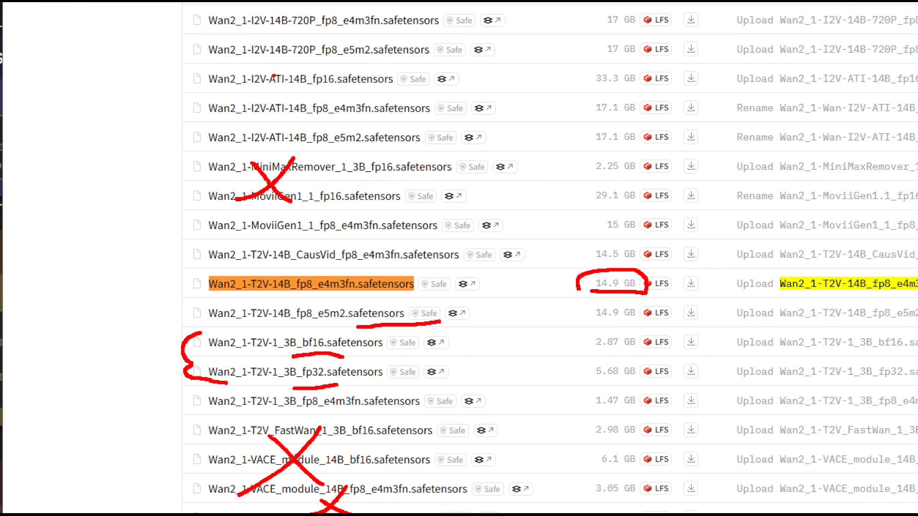
drag(304, 27, 262, 77)
drag(266, 31, 301, 87)
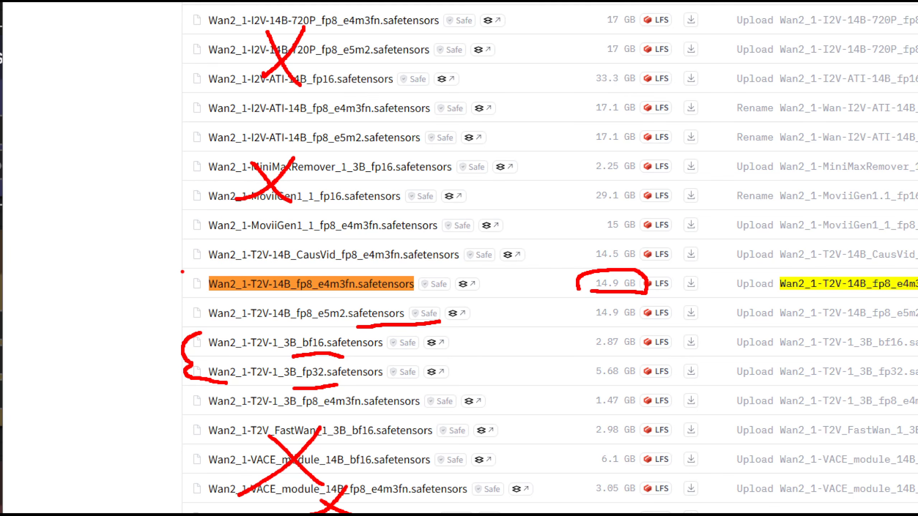
Box the T2V files from 14B fp8_e4m3fn to 1_3B fp32, cross out the 14B sizes, circle the fp32 size, and exit annotation mode
mouse_move(172, 268)
mouse_down()
mouse_move(611, 386)
mouse_move(688, 386)
mouse_up()
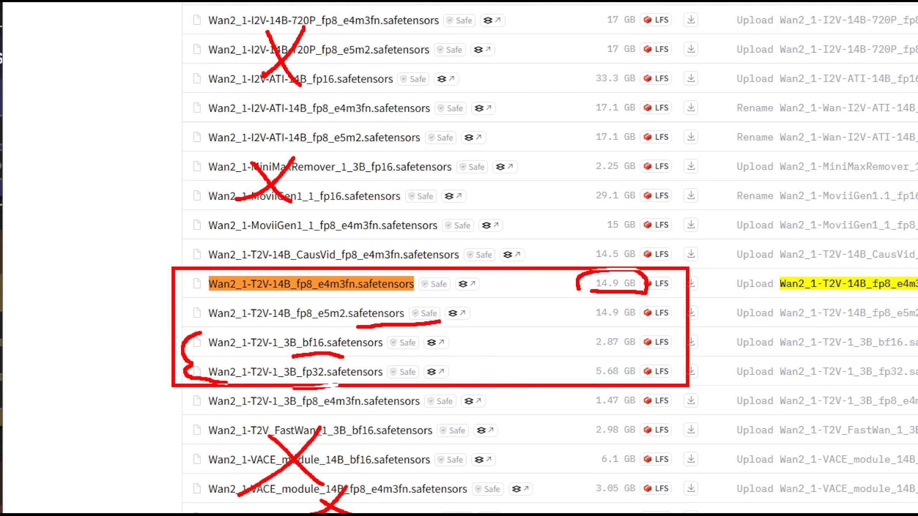
drag(613, 274, 577, 320)
drag(580, 285, 618, 317)
mouse_move(609, 379)
mouse_down()
mouse_move(595, 361)
mouse_move(601, 389)
mouse_move(578, 390)
mouse_up()
click(245, 378)
mouse_move(207, 383)
mouse_down()
mouse_move(183, 380)
mouse_move(218, 394)
mouse_move(233, 380)
mouse_up()
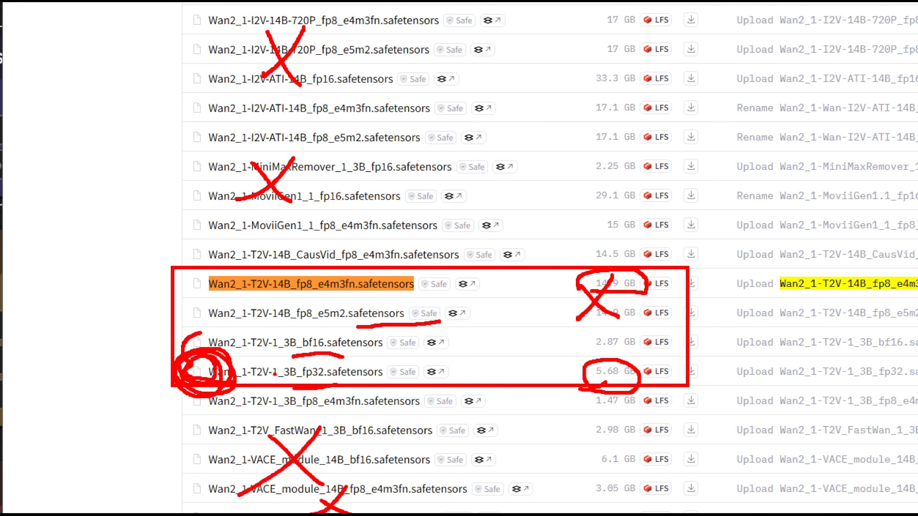
key(Escape)
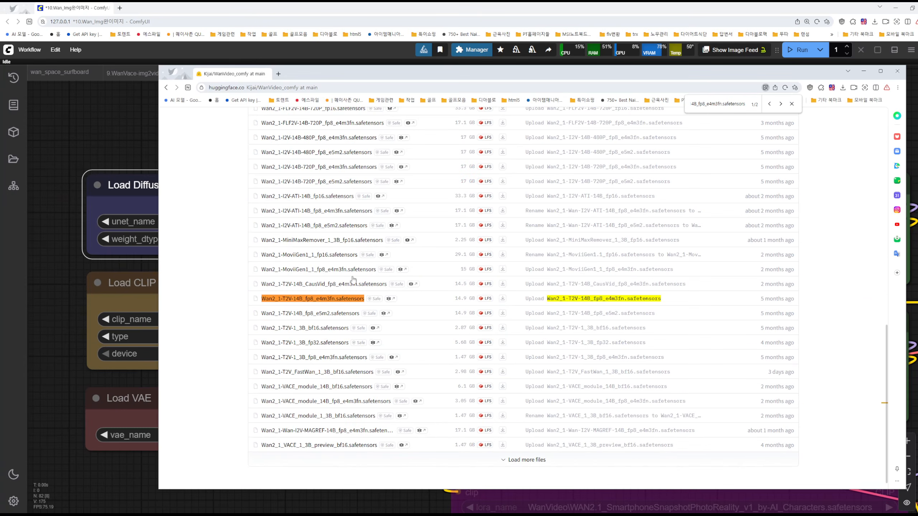
Minimize the Hugging Face window and bring the Nunchaku FLUX DiT Loader node into close view in the ComfyUI workflow
click(862, 71)
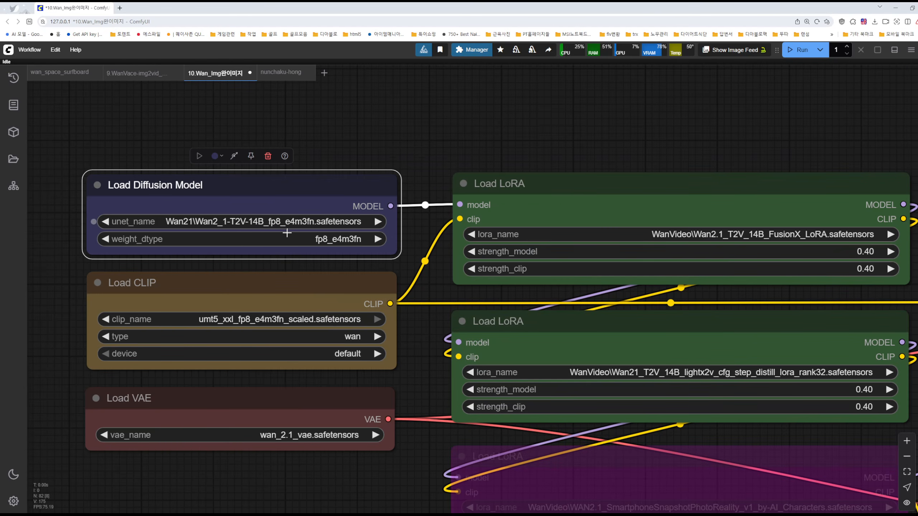
drag(374, 134, 498, 436)
drag(440, 342, 408, 511)
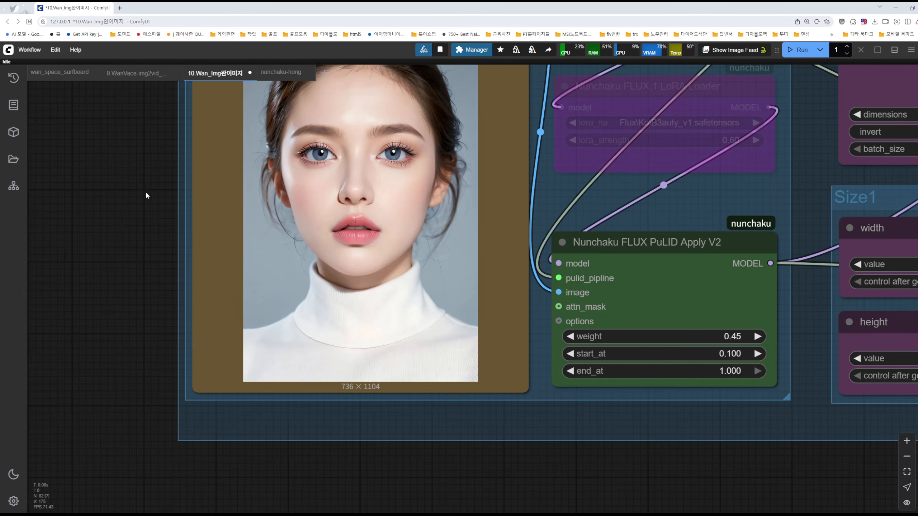
drag(146, 197, 176, 410)
drag(162, 288, 173, 387)
drag(160, 263, 160, 323)
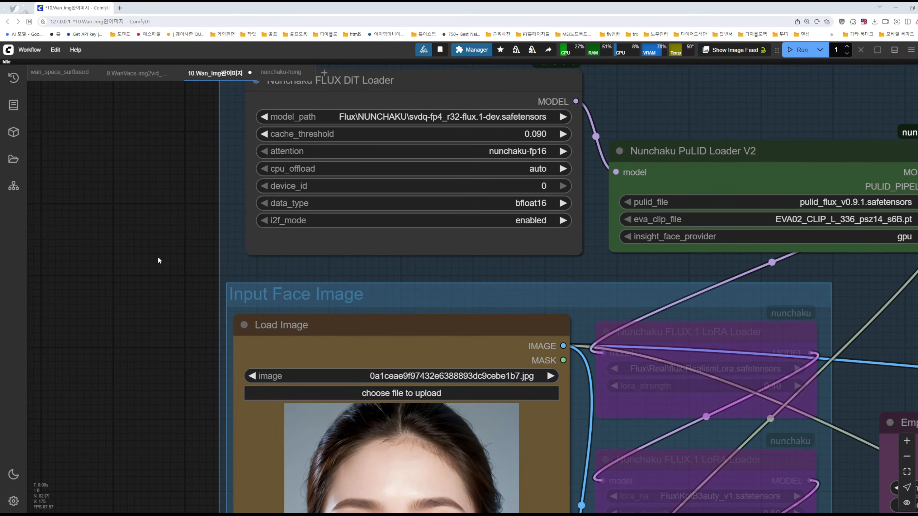
scroll(122, 206, down, 10)
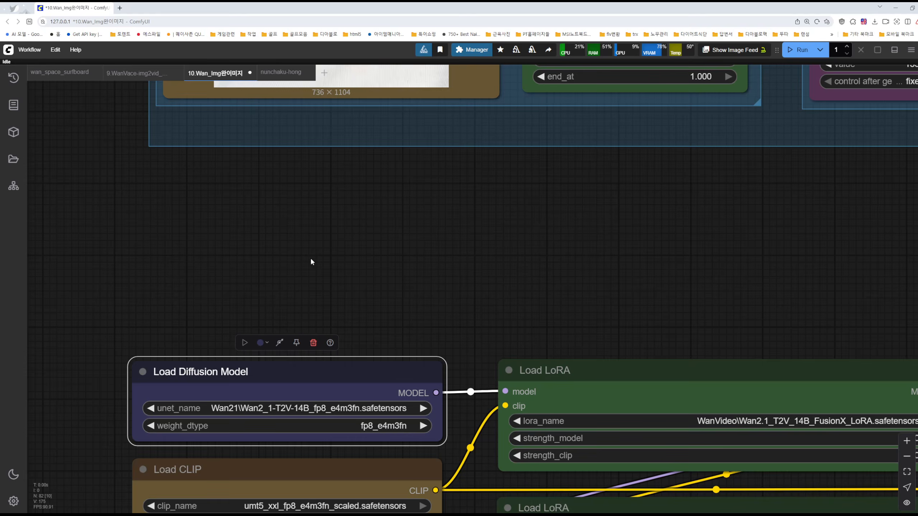
scroll(142, 244, up, 10)
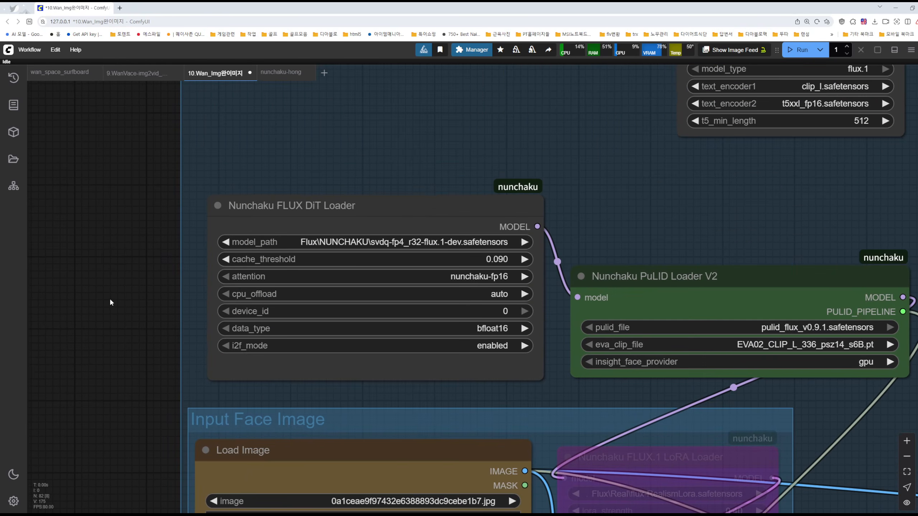
drag(111, 303, 80, 344)
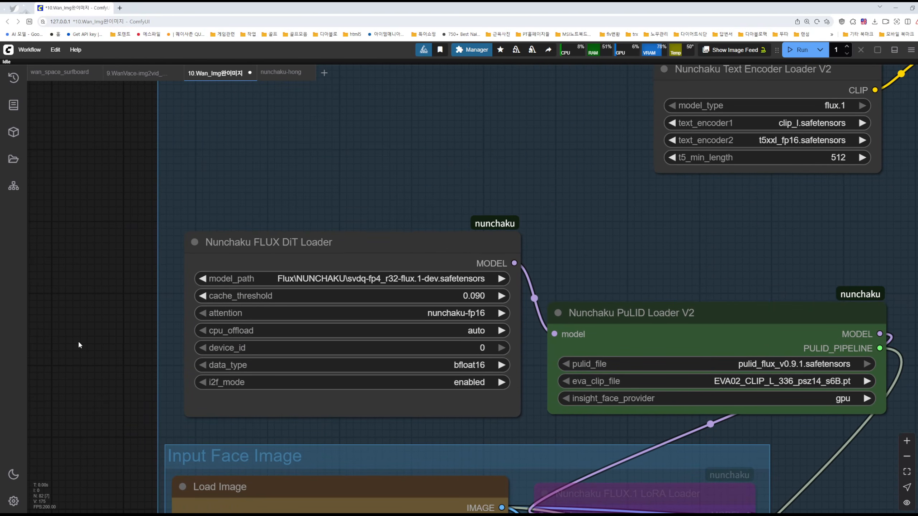
drag(556, 257, 535, 199)
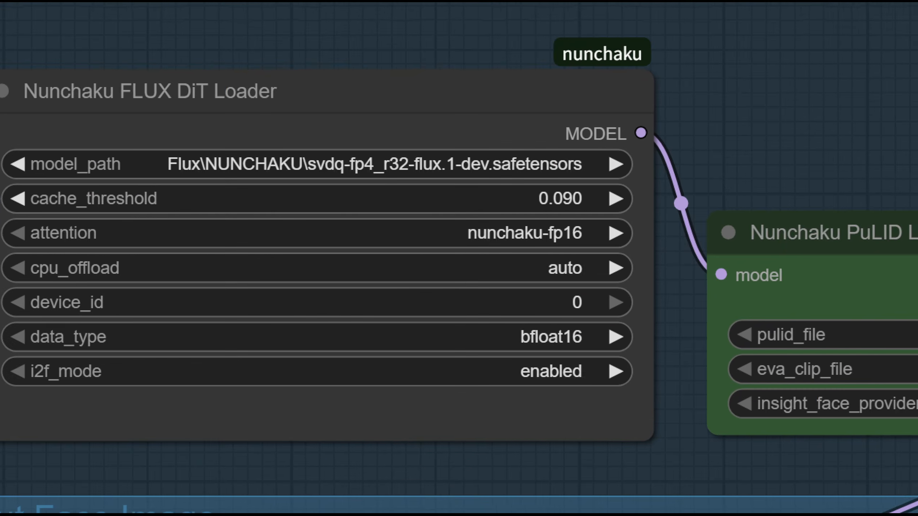
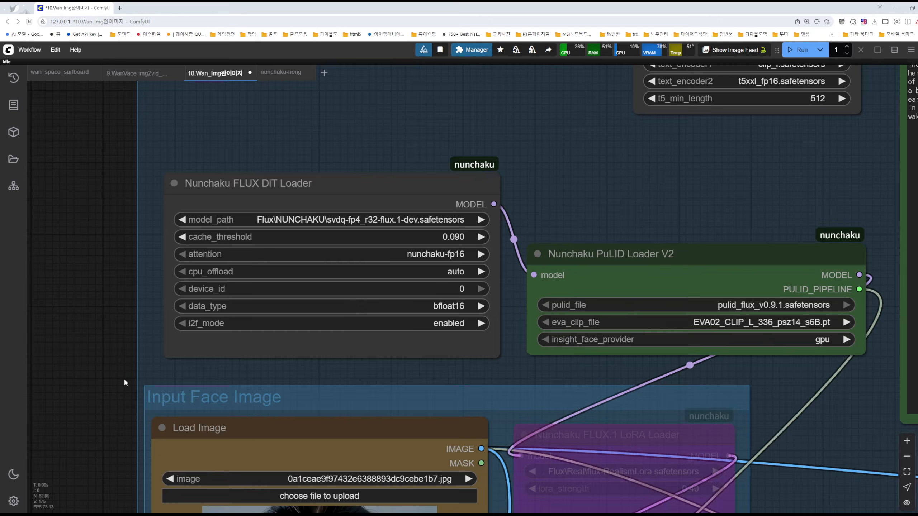
Open the Flux Kontext Dev(Basic) workflow from the Flux template examples
scroll(124, 379, down, 4)
drag(101, 412, 107, 228)
drag(96, 364, 102, 324)
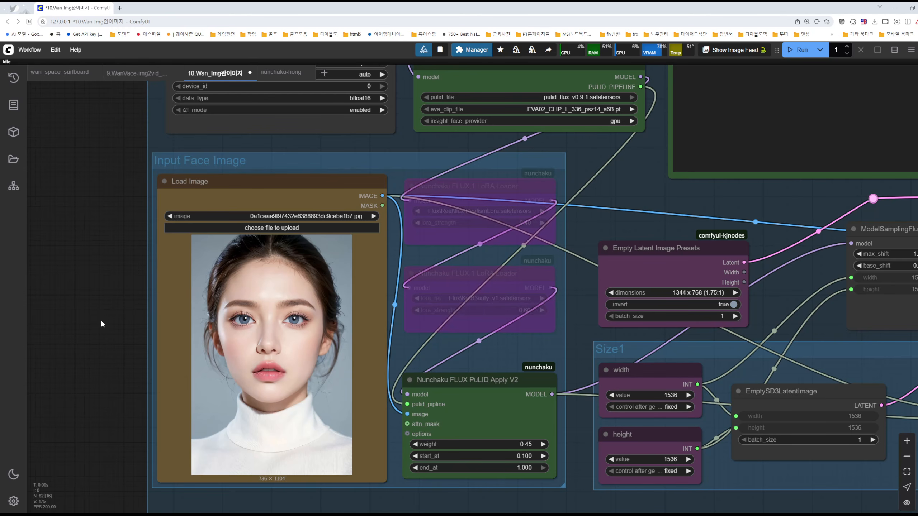
drag(116, 199, 100, 287)
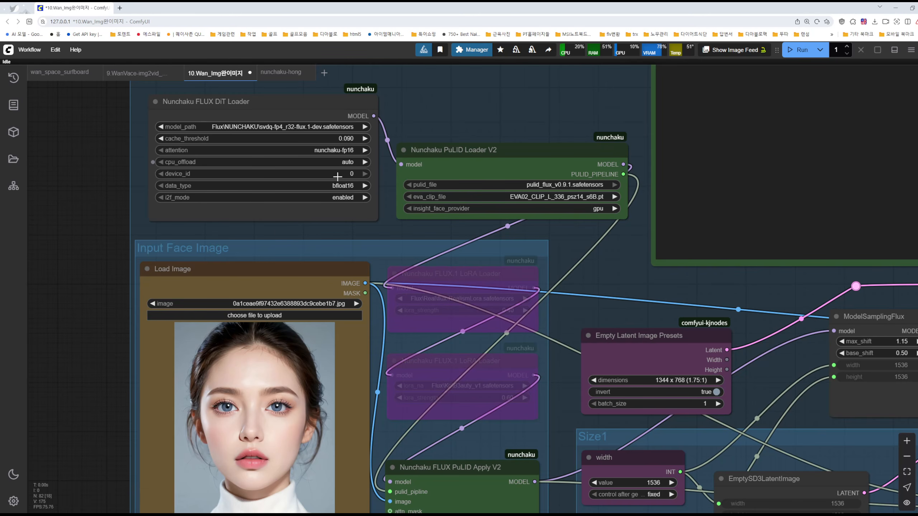
drag(83, 358, 83, 318)
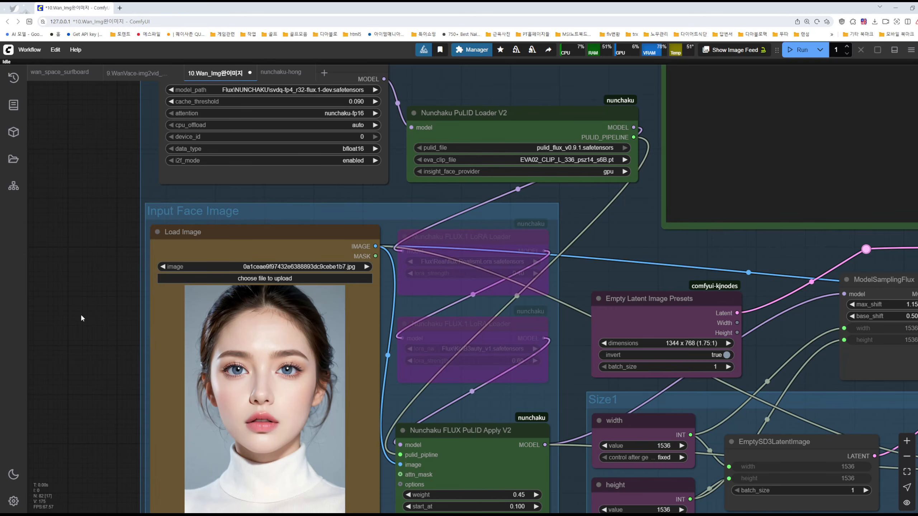
click(30, 49)
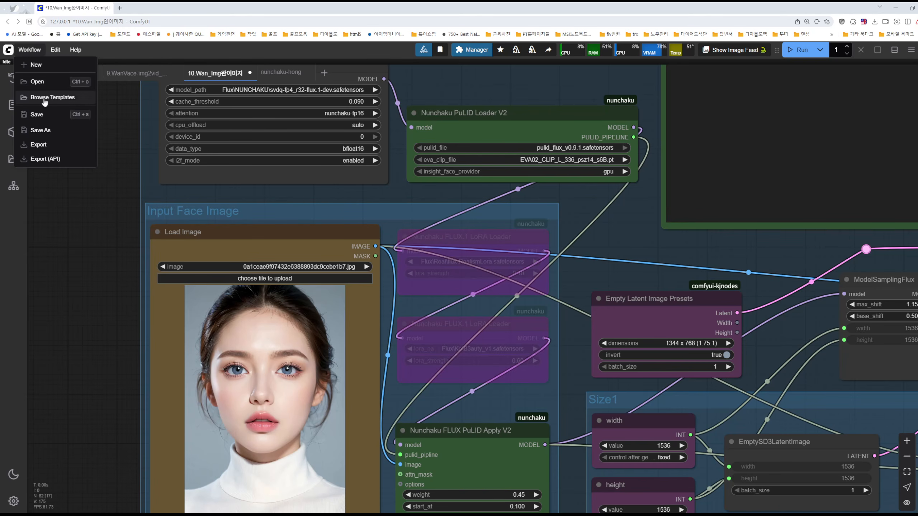
click(44, 101)
click(81, 180)
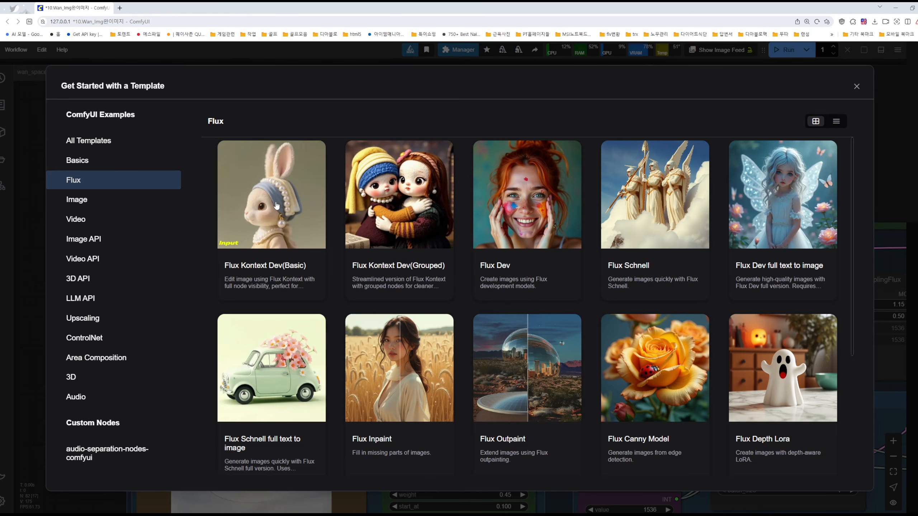
click(275, 205)
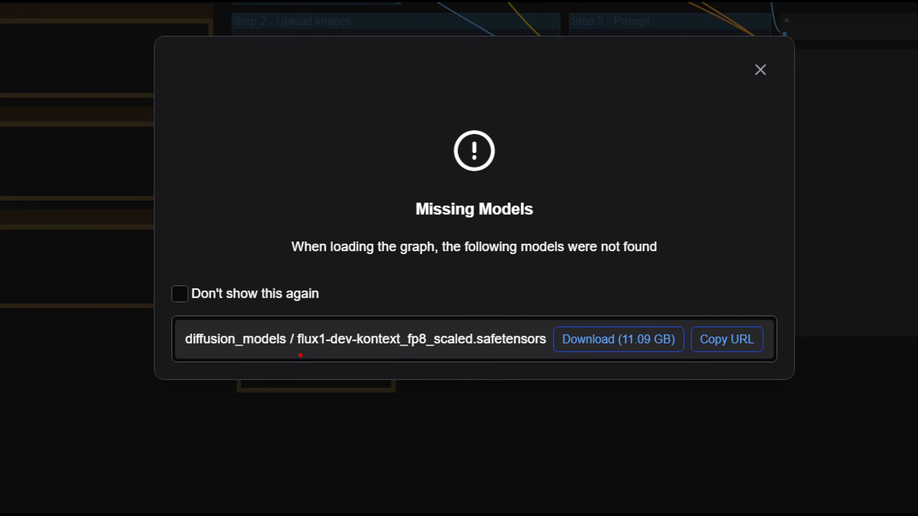
Underline kontext_fp8_scaled in the missing model's file name, circle its 11.09 GB download size, and handwrite a "50" note
drag(353, 349, 477, 354)
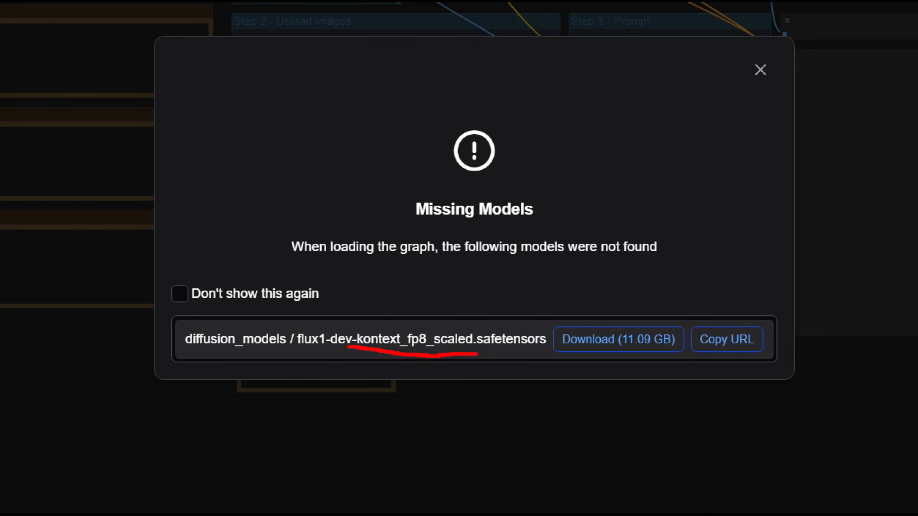
mouse_move(615, 363)
mouse_down()
mouse_move(596, 363)
mouse_move(658, 336)
mouse_move(614, 369)
mouse_move(658, 360)
mouse_up()
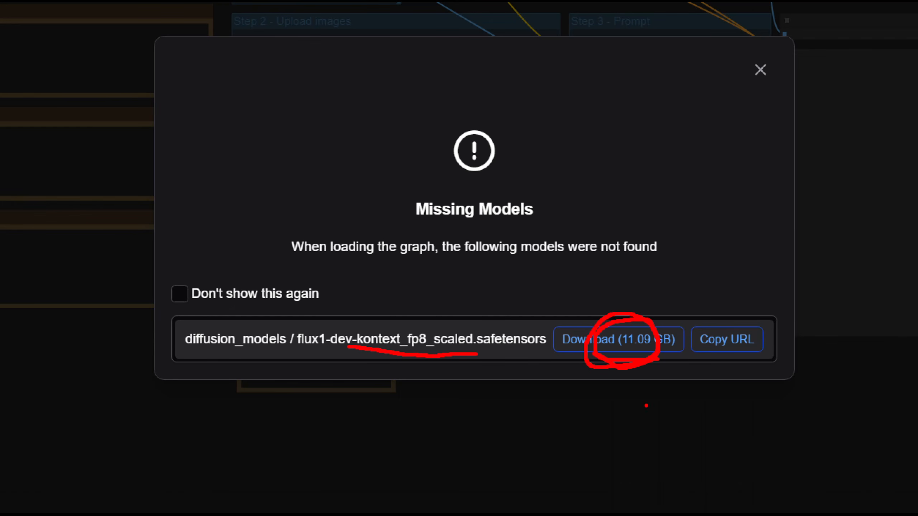
mouse_move(740, 179)
mouse_down()
mouse_move(690, 223)
mouse_move(765, 186)
mouse_up()
mouse_move(819, 208)
mouse_down()
mouse_move(857, 202)
mouse_move(865, 213)
mouse_up()
Handwrite the graphics-card notes "4070" and "30" with a downward arrow and an 8 over the Missing Models notice
drag(577, 77, 657, 109)
drag(613, 66, 593, 116)
mouse_move(630, 71)
mouse_down()
mouse_move(650, 107)
mouse_move(647, 96)
mouse_up()
drag(679, 59, 718, 108)
drag(759, 63, 756, 65)
mouse_move(560, 145)
mouse_down()
mouse_move(550, 185)
mouse_move(587, 166)
mouse_move(629, 162)
mouse_move(596, 197)
mouse_move(602, 174)
mouse_up()
mouse_move(280, 105)
mouse_down()
mouse_move(302, 137)
mouse_move(271, 165)
mouse_up()
mouse_move(341, 125)
mouse_down()
mouse_move(330, 145)
mouse_move(340, 125)
mouse_up()
mouse_move(390, 108)
mouse_down()
mouse_move(387, 159)
mouse_move(416, 138)
mouse_up()
click(428, 105)
drag(326, 219, 330, 230)
drag(415, 177, 403, 231)
Cross out the flux1-dev-kontext_fp8_scaled download, exit annotation mode, and dismiss the Missing Models notice
drag(593, 289, 493, 386)
drag(513, 271, 610, 415)
drag(611, 298, 532, 389)
drag(540, 291, 578, 390)
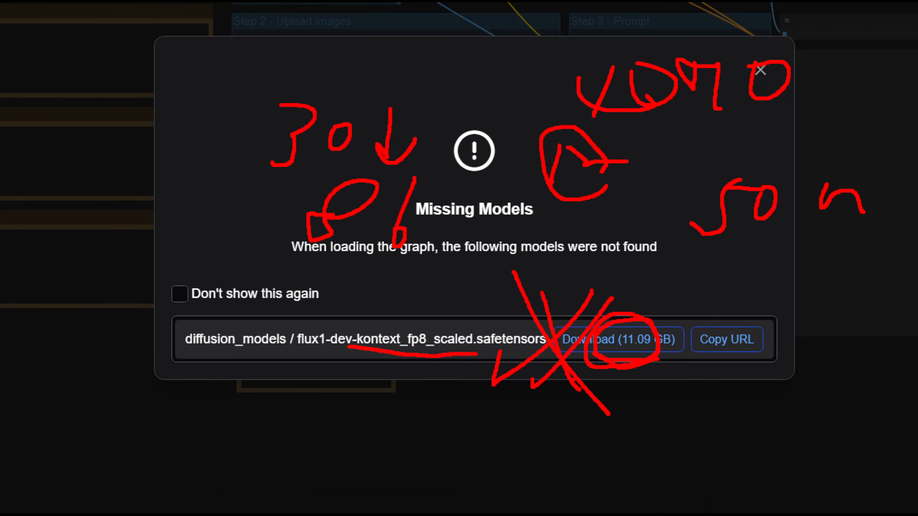
key(Escape)
click(603, 209)
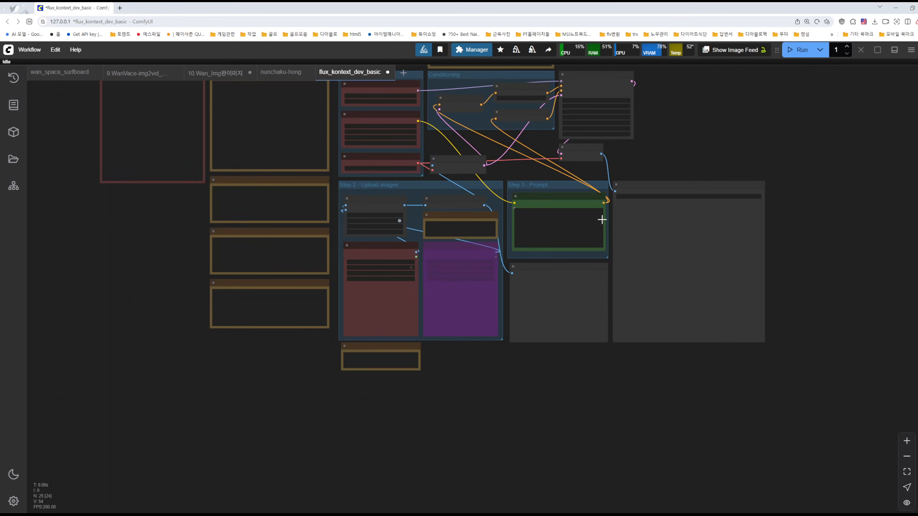
Find the GGUF Loader node by searching "gguf" and place it above the Step 1 - Load models group
scroll(615, 233, up, 5)
scroll(421, 177, up, 8)
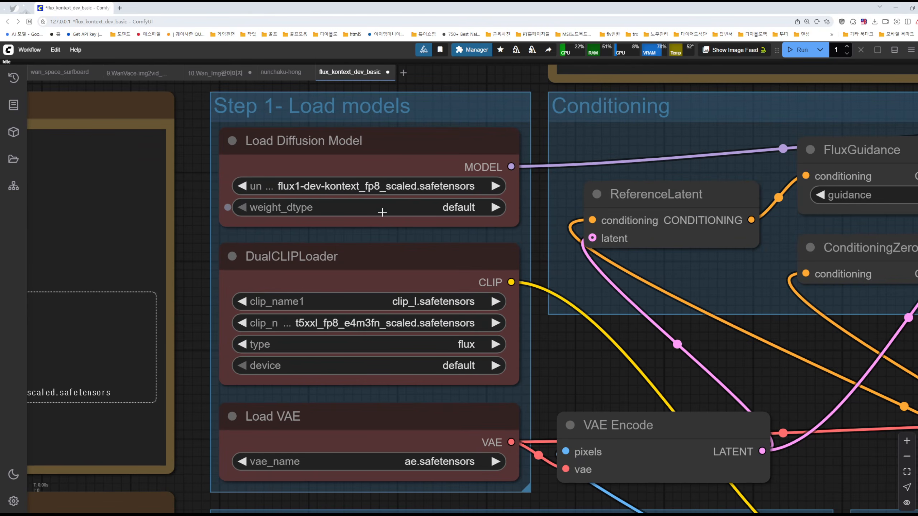
click(366, 140)
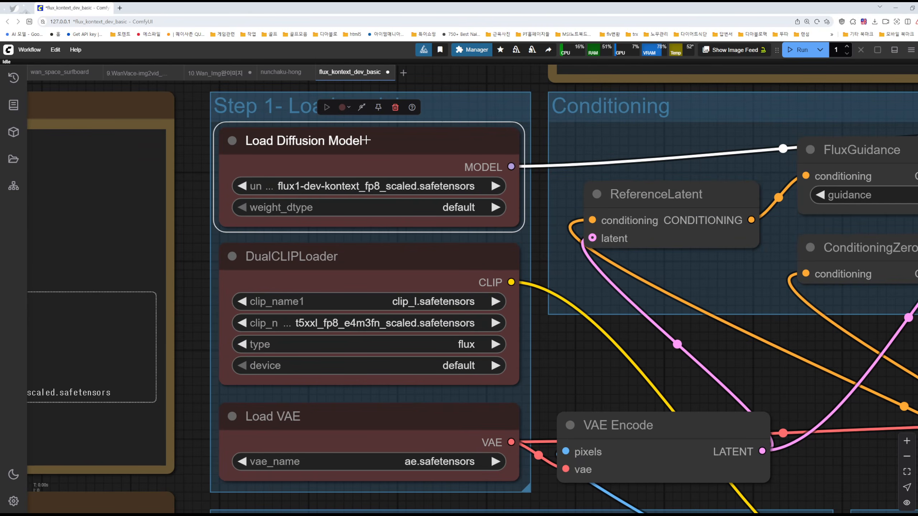
drag(203, 183, 263, 329)
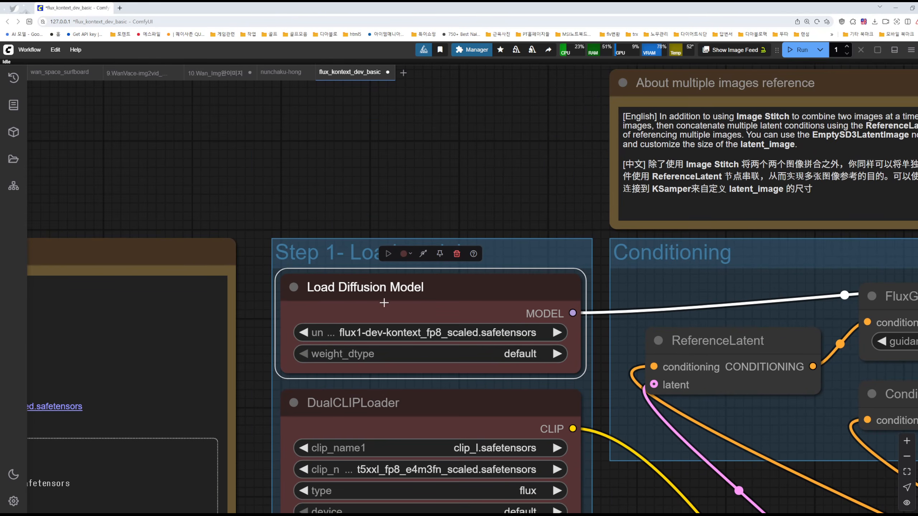
double_click(331, 142)
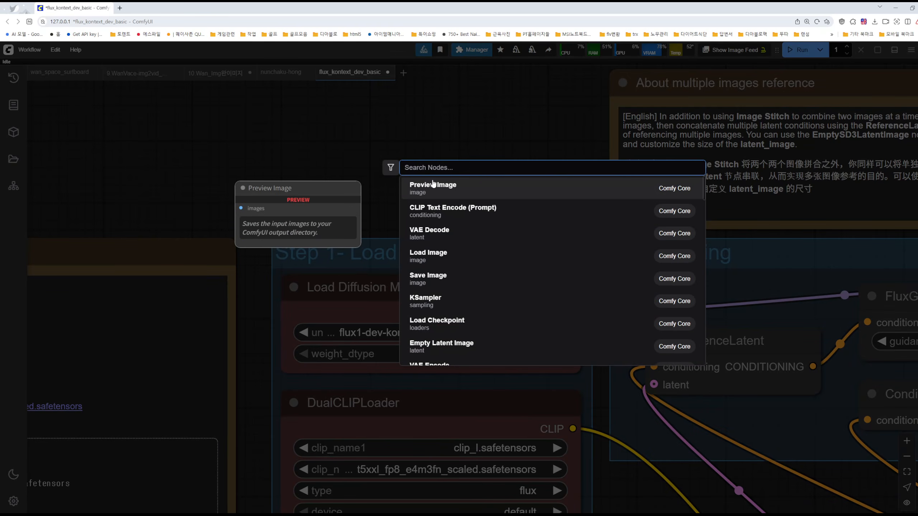
text(gguf)
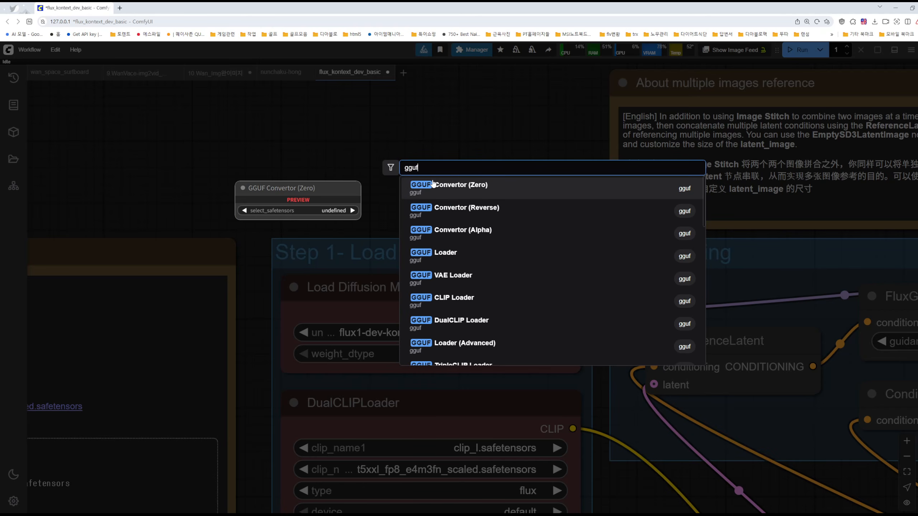
click(440, 255)
drag(491, 127, 414, 132)
drag(494, 198, 572, 217)
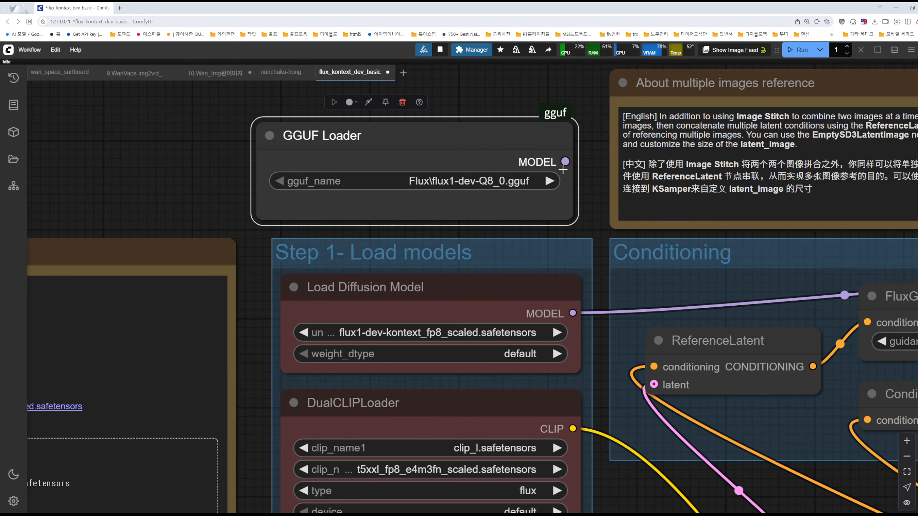
Connect the GGUF Loader's MODEL output to the KSampler's model input and move Load Diffusion Model out of the Step 1 group
scroll(582, 217, down, 2)
scroll(583, 219, down, 1)
drag(584, 218, 361, 236)
drag(348, 194, 745, 288)
drag(298, 286, 65, 105)
drag(202, 181, 216, 282)
drag(291, 213, 343, 198)
Check the gguf_name model choices, and bring up the QuantStack FLUX.1-Kontext-dev-GGUF file list on Hugging Face in a maximized window
click(333, 224)
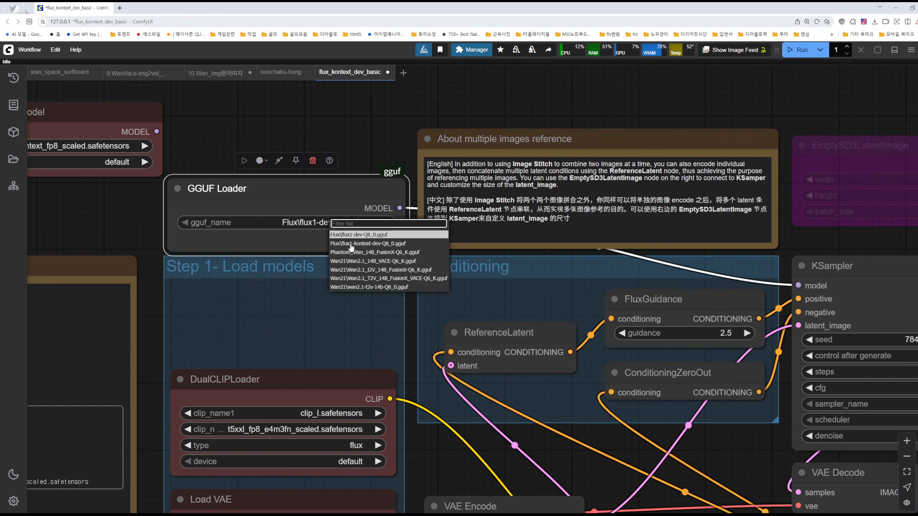
click(378, 153)
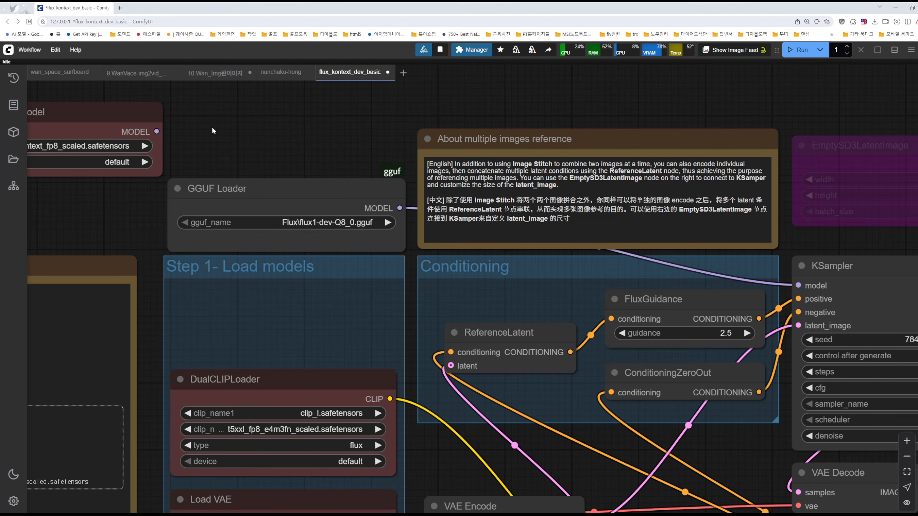
click(532, 514)
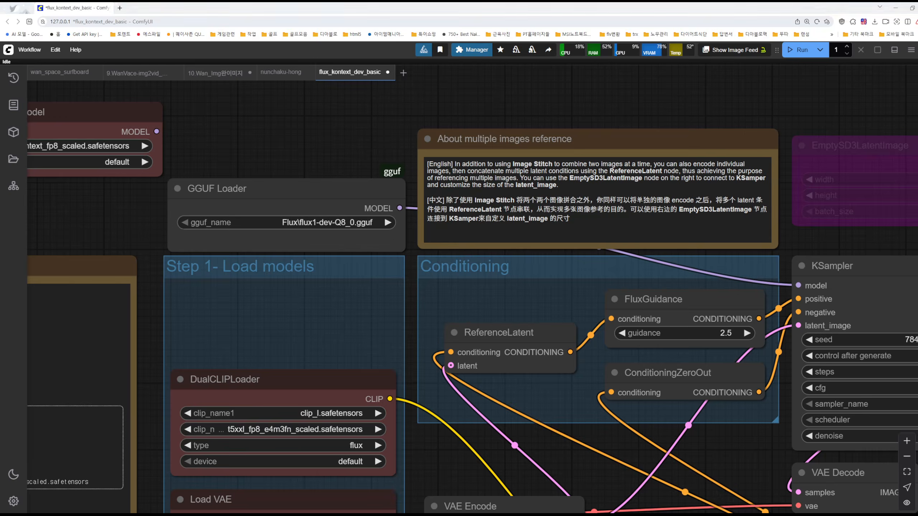
click(842, 56)
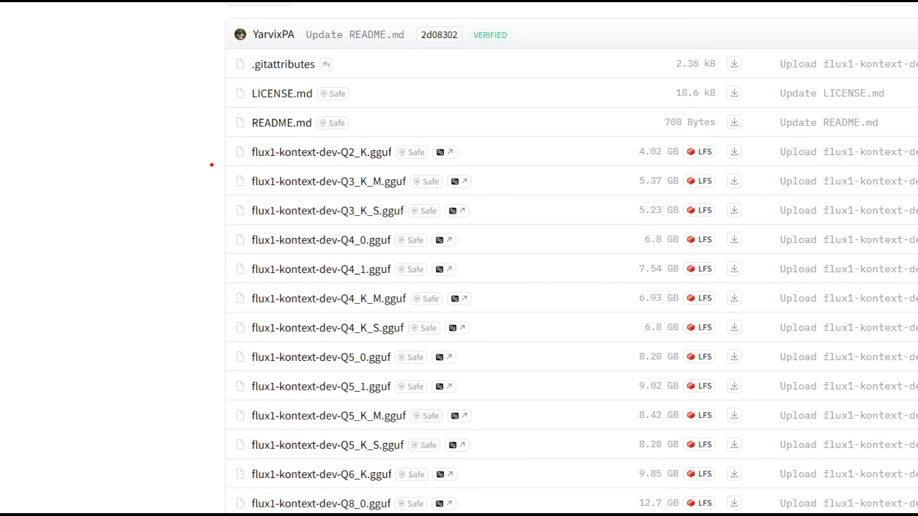
Bracket the GGUF files from Q2_K to Q8_0, mark the Q8_0 file and its 12.7 GB size, and write a circled 8
mouse_move(211, 152)
mouse_down()
mouse_move(184, 305)
mouse_move(169, 493)
mouse_move(185, 513)
mouse_move(164, 438)
mouse_move(164, 275)
mouse_move(179, 156)
mouse_move(223, 174)
mouse_move(222, 222)
mouse_up()
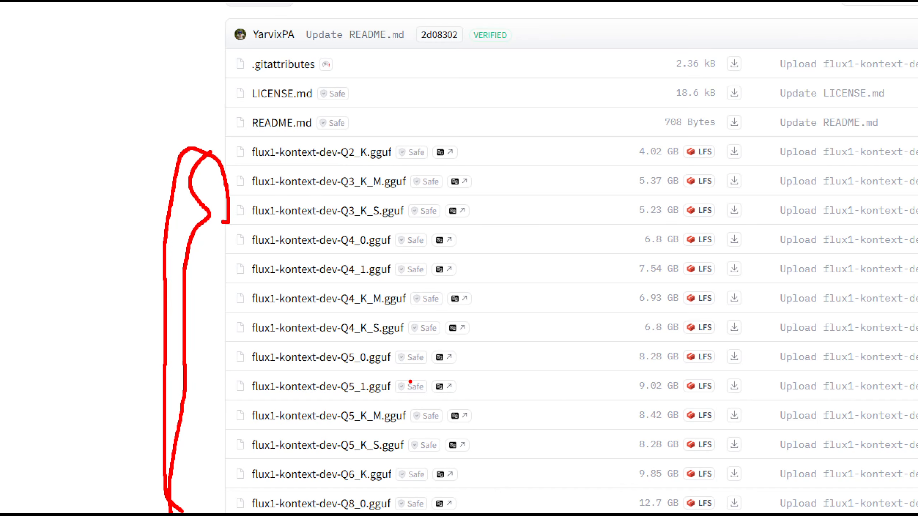
mouse_move(631, 513)
mouse_down()
mouse_move(689, 492)
mouse_move(719, 513)
mouse_up()
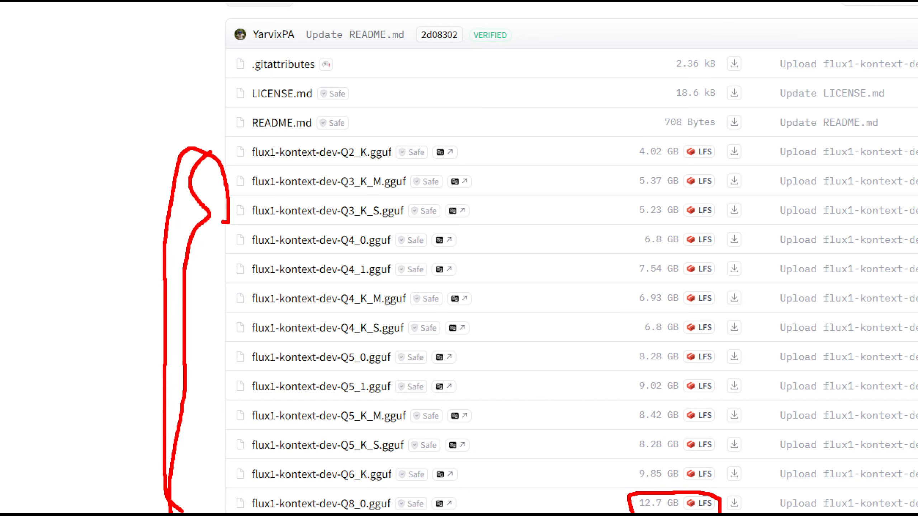
mouse_move(209, 514)
mouse_down()
mouse_move(246, 494)
mouse_move(466, 501)
mouse_move(466, 513)
mouse_move(498, 513)
mouse_up()
mouse_move(59, 230)
mouse_down()
mouse_move(108, 260)
mouse_move(86, 269)
mouse_up()
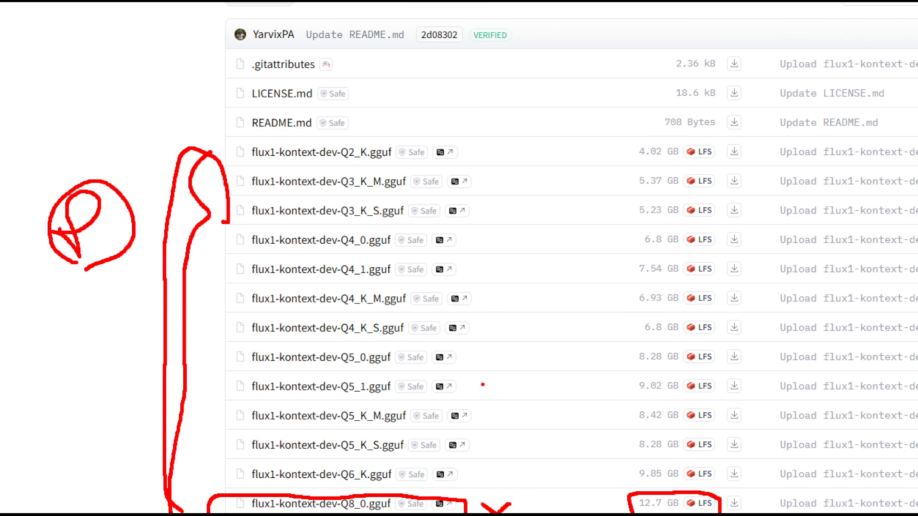
Cross out the Q6_K and Q5 file sizes, box flux1-kontext-dev-Q4_K_S.gguf, and draw an upward arrow toward the smaller files
drag(658, 467, 632, 479)
drag(639, 461, 670, 486)
mouse_move(663, 438)
mouse_down()
mouse_move(629, 452)
mouse_move(665, 453)
mouse_up()
mouse_move(661, 404)
mouse_down()
mouse_move(641, 428)
mouse_move(664, 421)
mouse_up()
drag(660, 368, 636, 391)
drag(637, 374, 647, 379)
drag(658, 347, 639, 365)
mouse_move(636, 341)
mouse_down()
mouse_move(662, 334)
mouse_move(595, 345)
mouse_move(232, 340)
mouse_move(289, 314)
mouse_move(366, 319)
mouse_move(330, 321)
mouse_up()
mouse_move(216, 313)
mouse_down()
mouse_move(226, 139)
mouse_move(199, 133)
mouse_up()
drag(219, 96, 230, 115)
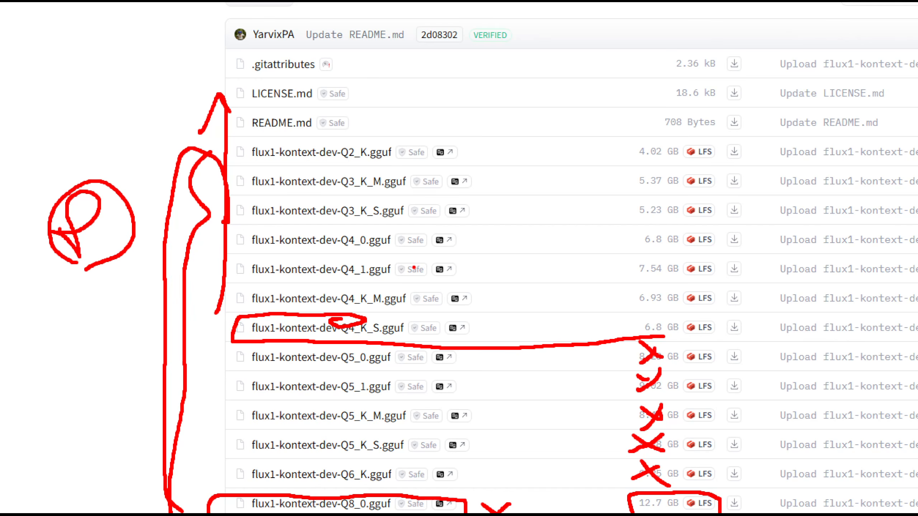
Bracket the files from Q2_K to Q4_K_S, and circle the Q2_K entry and the 6.8 and 4.02 GB sizes
mouse_move(392, 163)
mouse_down()
mouse_move(369, 135)
mouse_move(414, 159)
mouse_move(392, 167)
mouse_up()
mouse_move(480, 141)
mouse_down()
mouse_move(536, 266)
mouse_move(543, 329)
mouse_up()
mouse_move(683, 244)
mouse_down()
mouse_move(622, 246)
mouse_move(673, 263)
mouse_move(679, 244)
mouse_up()
mouse_move(666, 165)
mouse_down()
mouse_move(664, 130)
mouse_move(652, 172)
mouse_up()
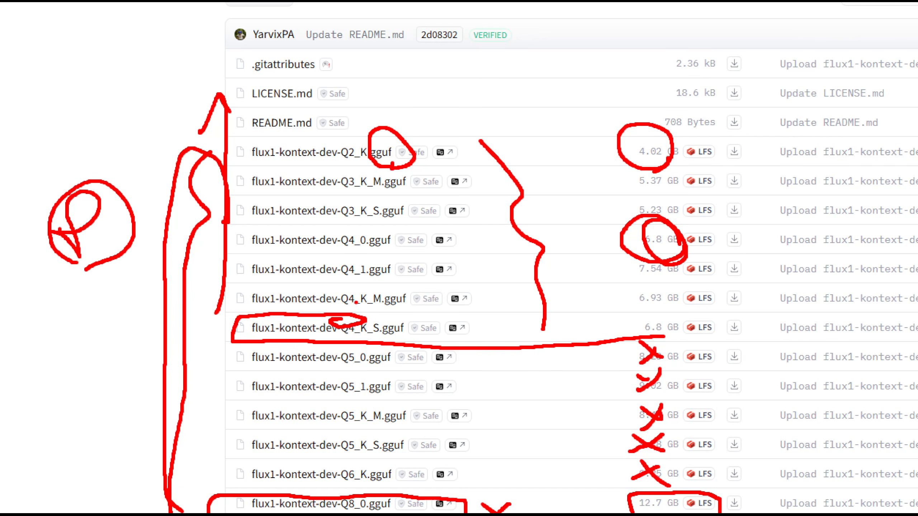
Draw arrows down from the Q4_K_S and Q2_K entries, circle beside Q2_K, exit annotation mode, and close the Hugging Face window
mouse_move(431, 332)
mouse_down()
mouse_move(448, 462)
mouse_move(488, 438)
mouse_up()
mouse_move(502, 428)
mouse_down()
mouse_move(503, 474)
mouse_move(516, 467)
mouse_move(460, 376)
mouse_up()
mouse_move(306, 146)
mouse_down()
mouse_move(143, 339)
mouse_move(146, 490)
mouse_up()
drag(101, 414, 148, 511)
mouse_move(152, 482)
mouse_down()
mouse_move(141, 466)
mouse_move(167, 480)
mouse_up()
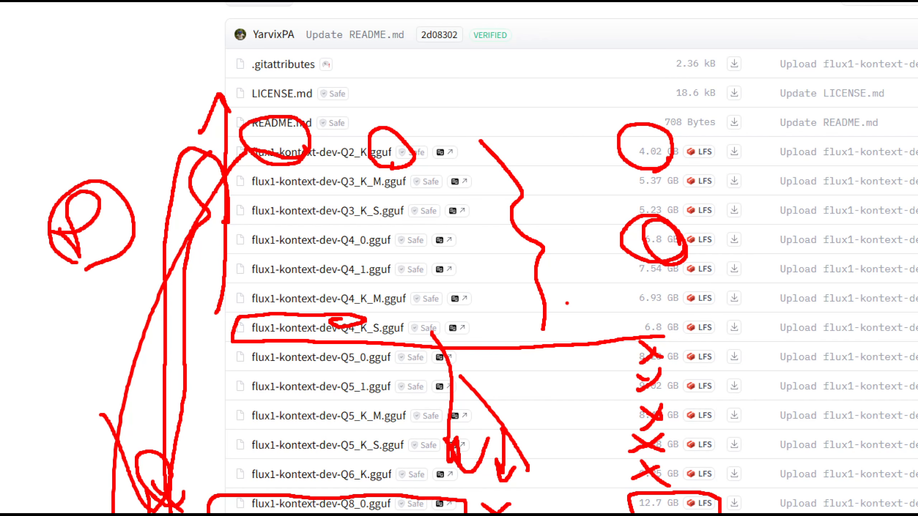
mouse_move(388, 170)
mouse_down()
mouse_move(506, 165)
mouse_move(545, 175)
mouse_up()
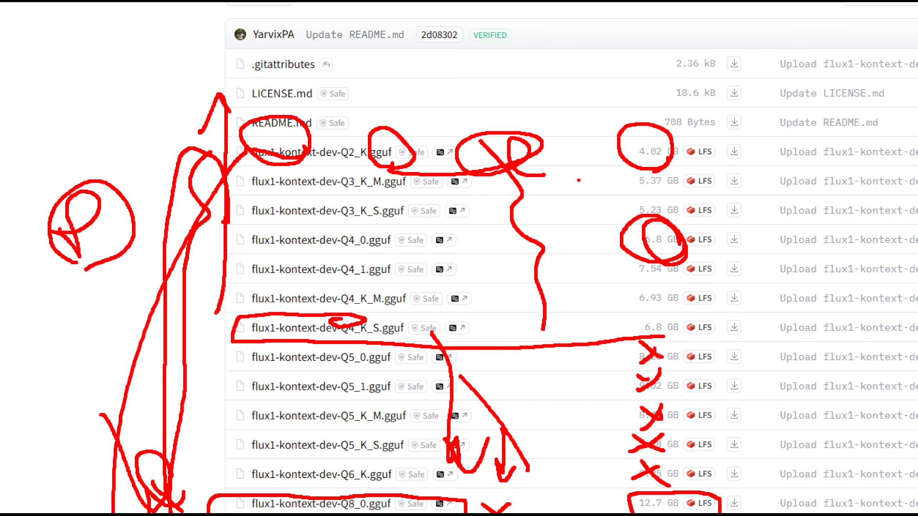
key(Escape)
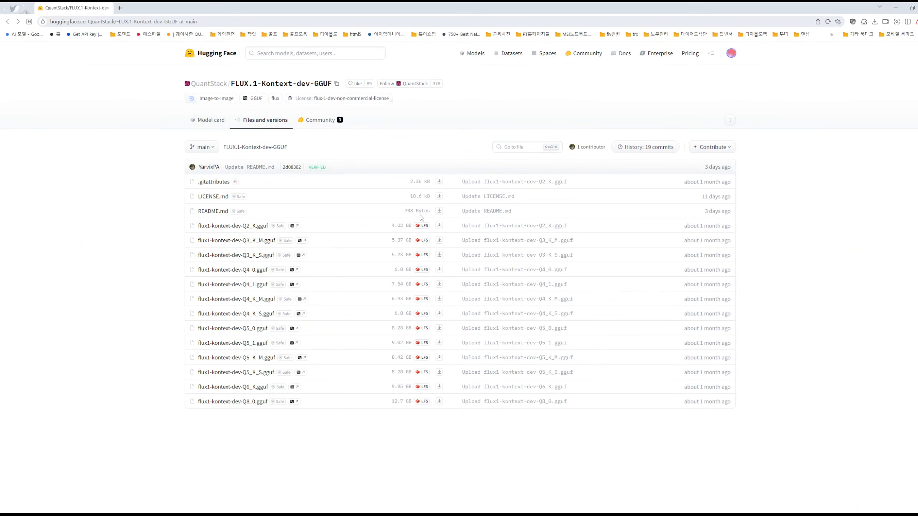
click(912, 8)
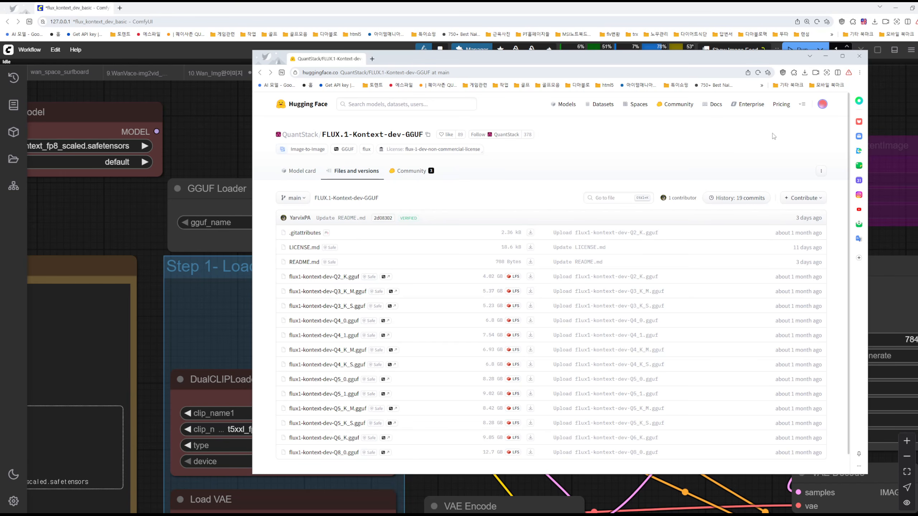
click(859, 56)
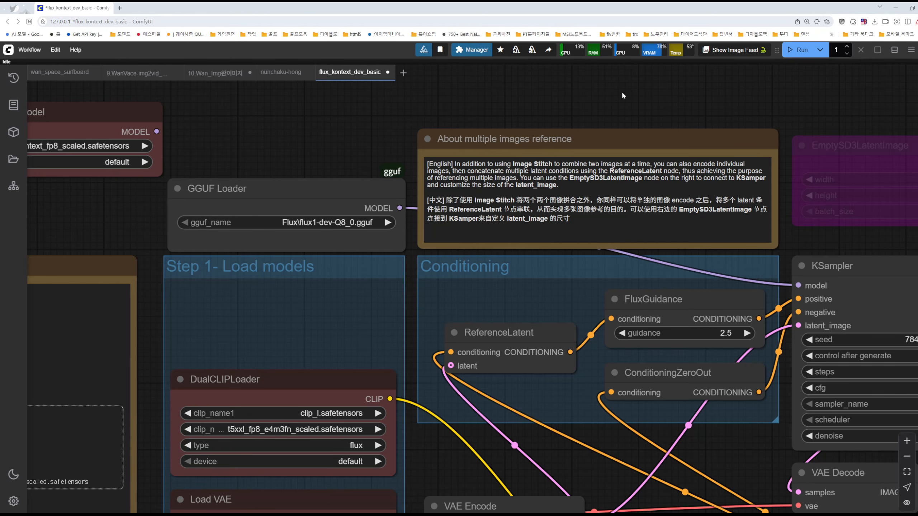
Close the flux_kontext_dev_basic workflow without saving and return to the 10.Wan_Img workflow
click(387, 72)
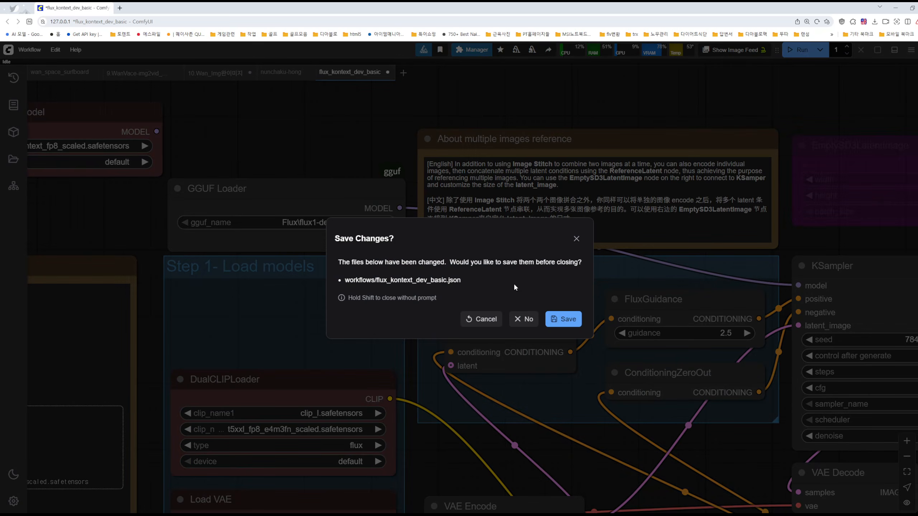
click(523, 318)
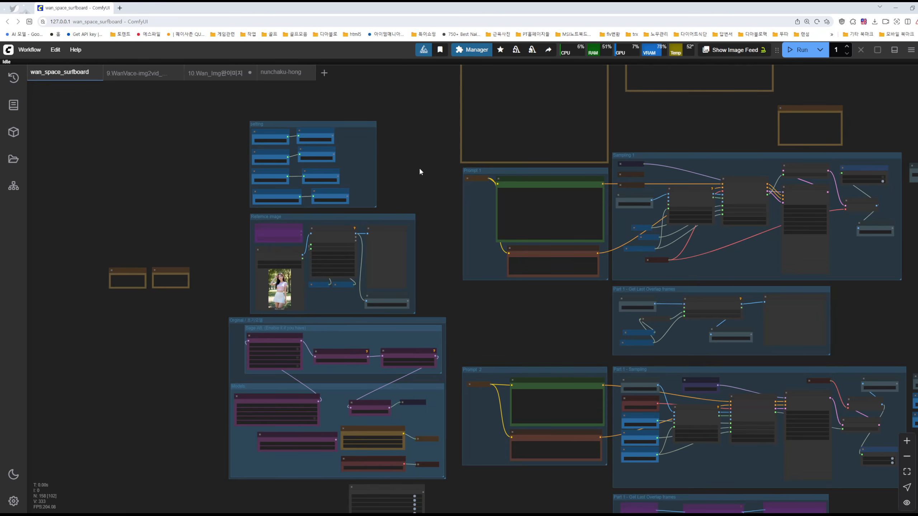
scroll(418, 167, down, 2)
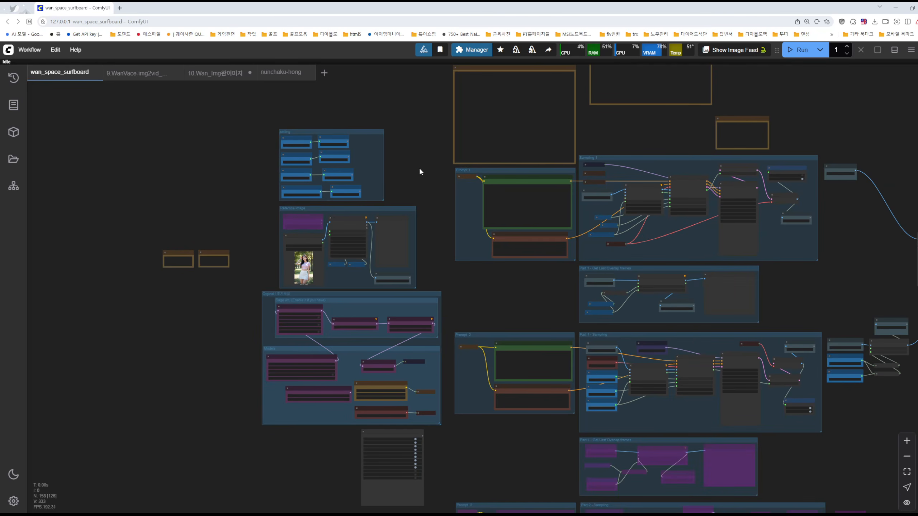
click(266, 78)
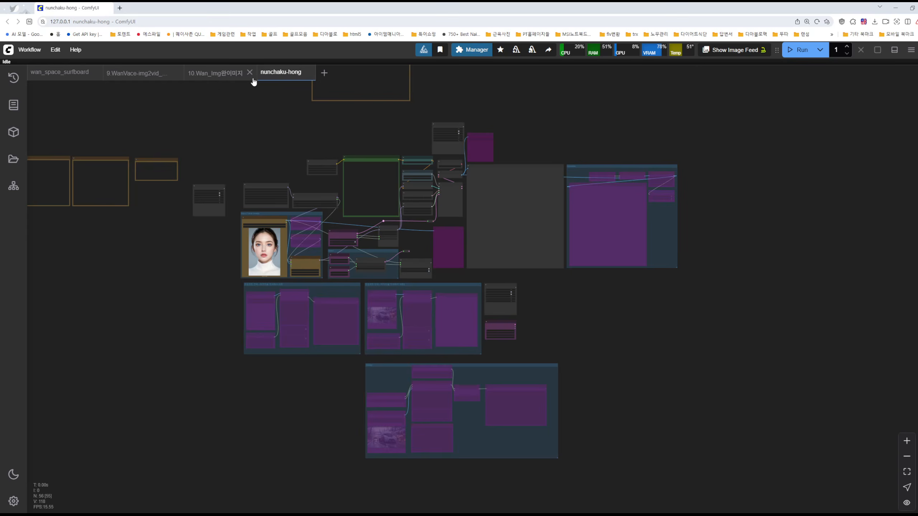
click(220, 79)
scroll(557, 209, down, 6)
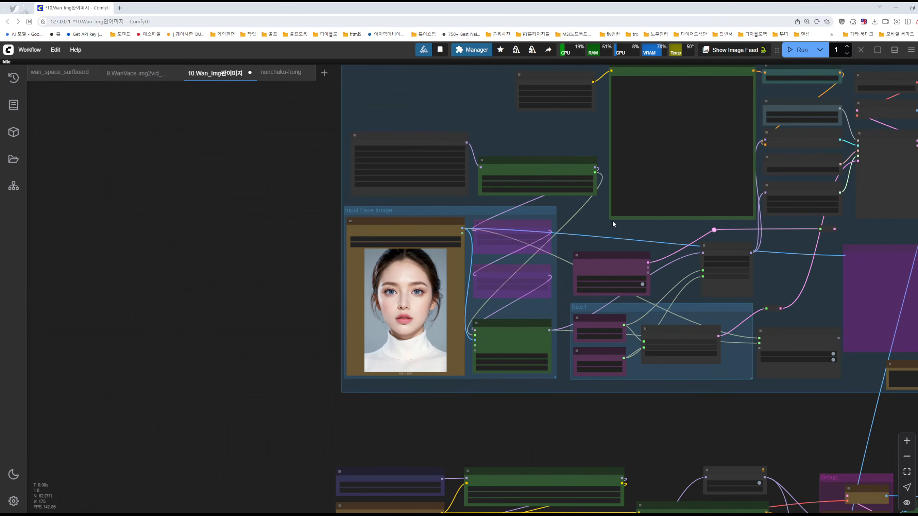
Examine the four generated portrait previews beside the Wan text-to-image nodes
scroll(802, 247, down, 2)
scroll(656, 246, down, 1)
scroll(655, 240, up, 1)
drag(653, 234, 591, 271)
scroll(591, 266, down, 5)
drag(820, 419, 722, 305)
scroll(747, 327, down, 2)
drag(761, 400, 779, 285)
scroll(734, 302, up, 3)
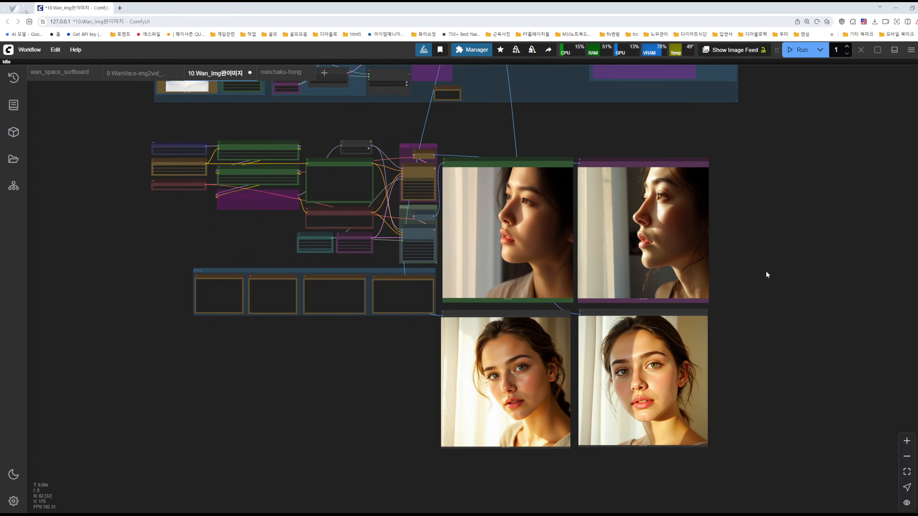
scroll(766, 274, up, 1)
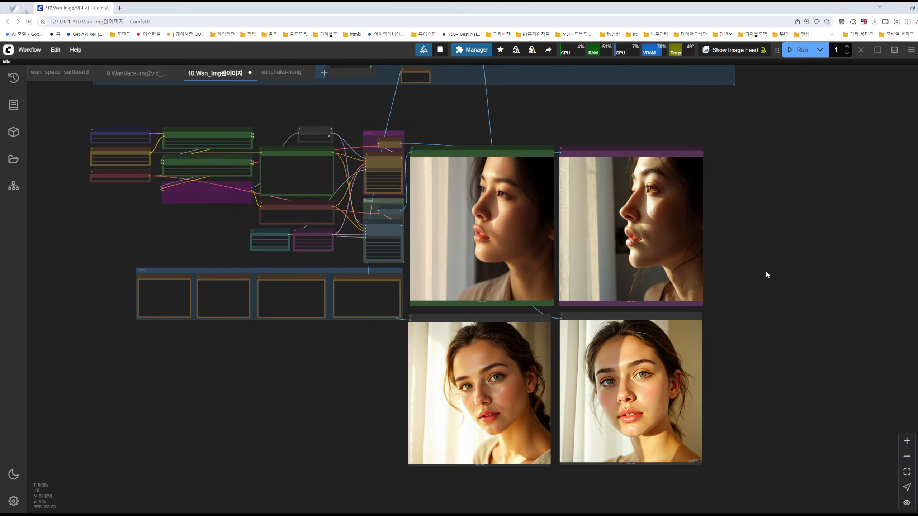
Compare the two window-side profile portraits with the two front-facing portraits at close range
drag(733, 258, 762, 260)
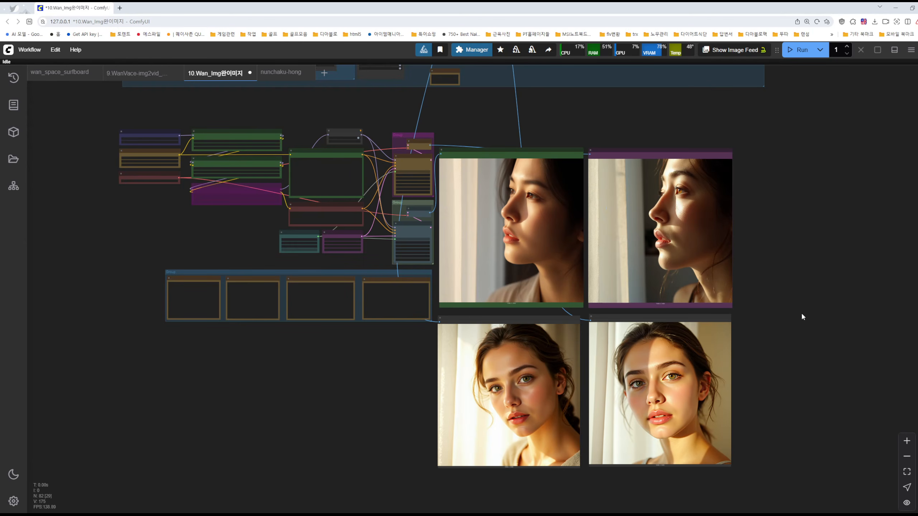
scroll(794, 293, up, 3)
scroll(799, 289, up, 1)
drag(799, 289, 841, 290)
scroll(802, 286, up, 1)
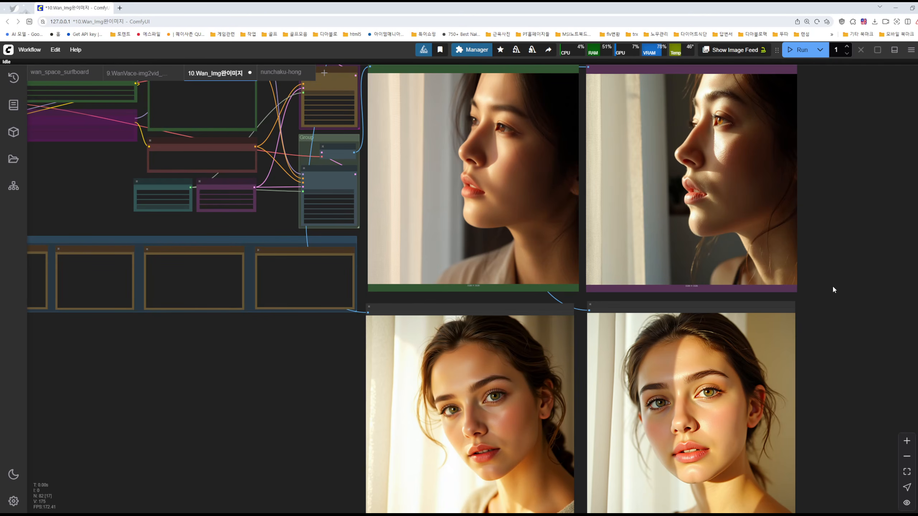
drag(284, 360, 367, 388)
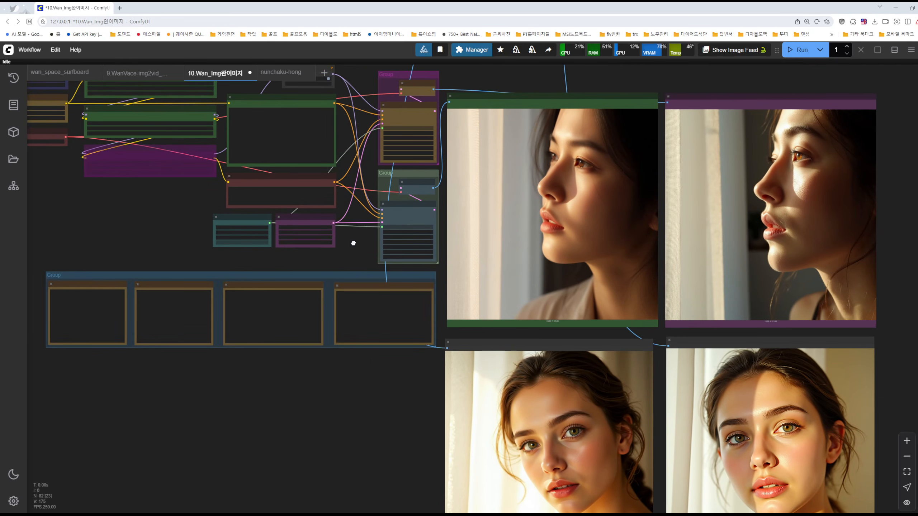
scroll(353, 242, up, 5)
scroll(356, 243, down, 1)
drag(403, 432, 327, 400)
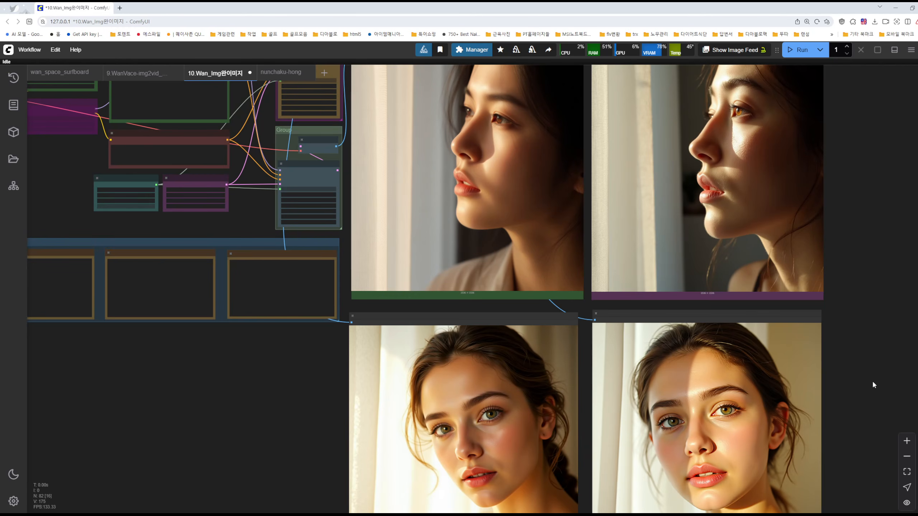
drag(802, 350, 756, 334)
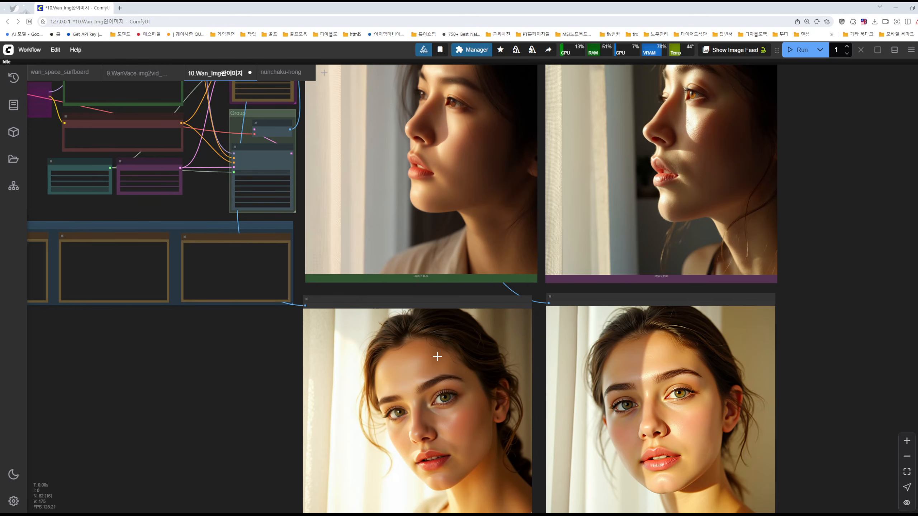
drag(257, 386, 321, 369)
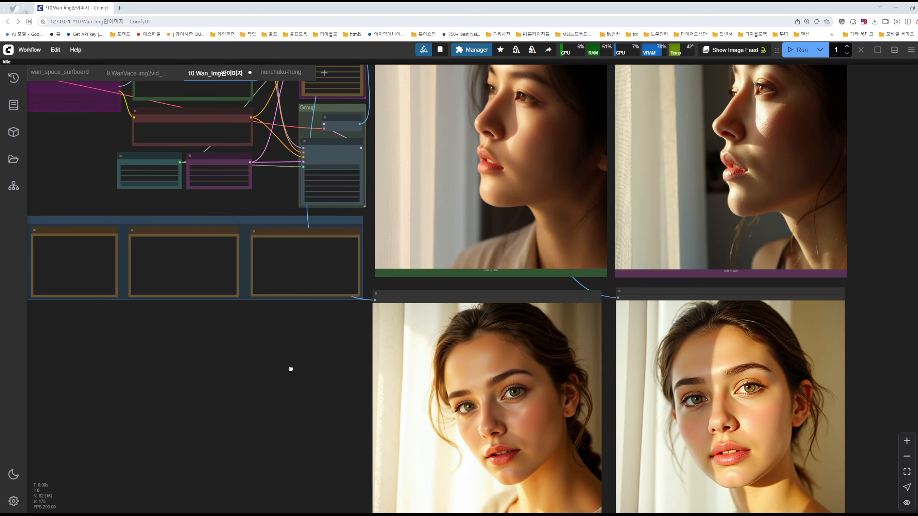
drag(292, 372, 345, 370)
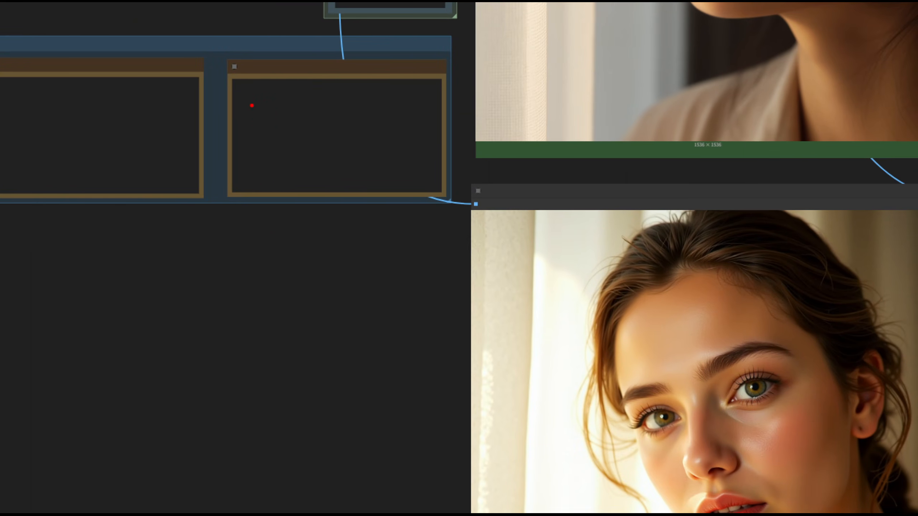
Annotate the canvas in red with a handwritten 5070 and the figure 130 below it
mouse_move(248, 73)
mouse_down()
mouse_move(242, 106)
mouse_move(212, 119)
mouse_move(320, 90)
mouse_move(300, 74)
mouse_up()
mouse_move(351, 65)
mouse_down()
mouse_move(344, 92)
mouse_move(378, 122)
mouse_up()
drag(410, 75, 405, 78)
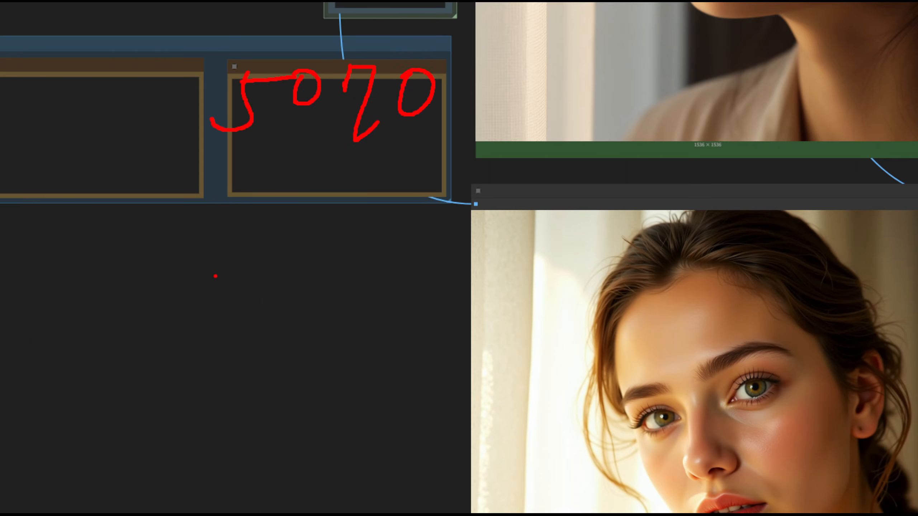
mouse_move(163, 249)
mouse_down()
mouse_move(153, 278)
mouse_move(207, 270)
mouse_move(200, 295)
mouse_up()
drag(260, 253, 257, 258)
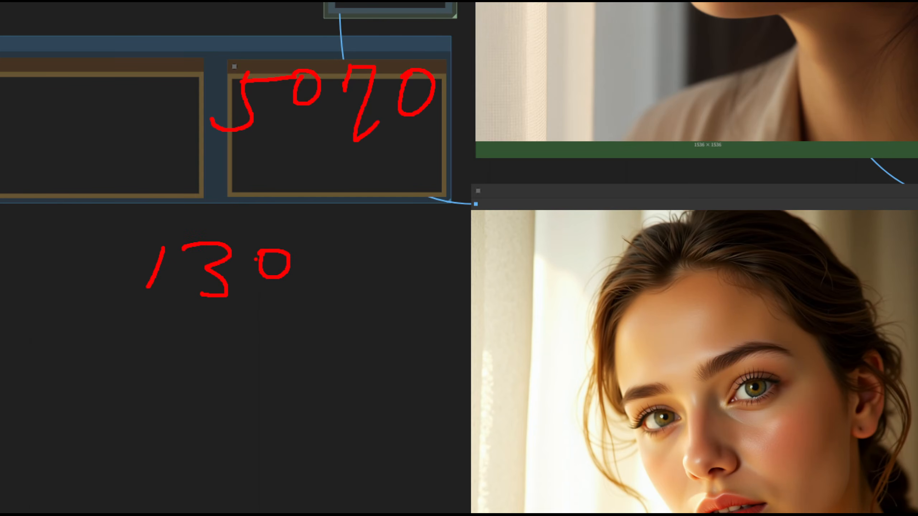
Handwrite 5090 in the lower area and the figure 300 above it, beside the 5070
drag(325, 372, 293, 403)
mouse_move(322, 379)
mouse_down()
mouse_move(374, 376)
mouse_move(388, 429)
mouse_up()
drag(471, 373, 461, 370)
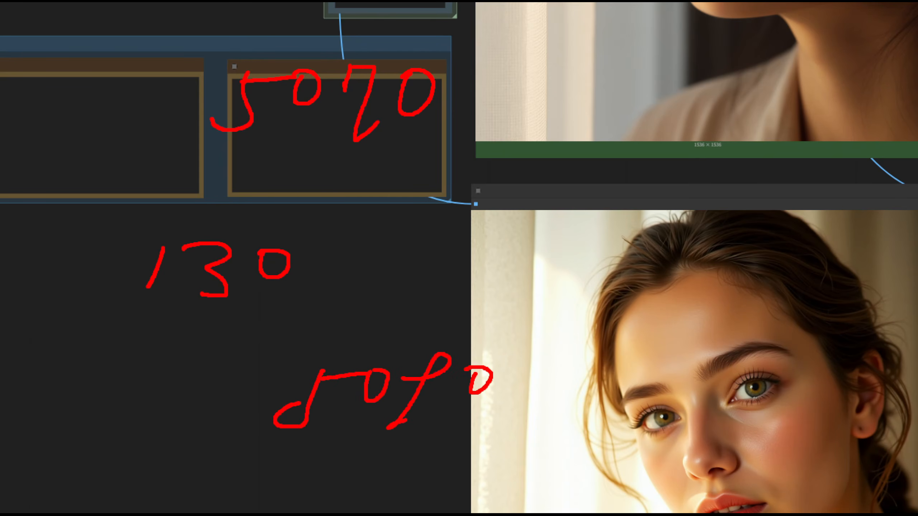
mouse_move(476, 153)
mouse_down()
mouse_move(495, 152)
mouse_move(498, 180)
mouse_move(485, 208)
mouse_up()
mouse_move(538, 166)
mouse_down()
mouse_move(546, 187)
mouse_move(569, 165)
mouse_move(592, 167)
mouse_up()
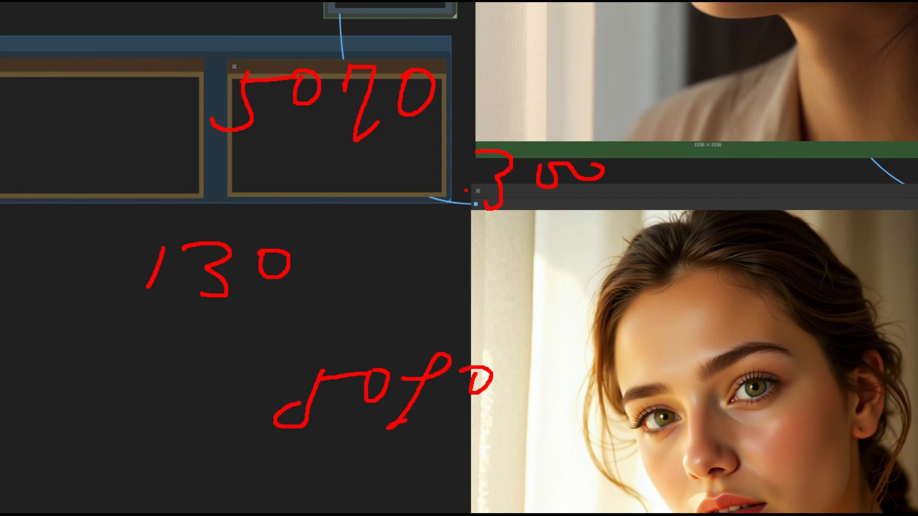
Handwrite 500 above the 5090 and 400 above that, and mark both figures with a vertical stroke beside them
drag(426, 263, 409, 299)
click(449, 274)
mouse_move(426, 262)
mouse_down()
mouse_move(409, 313)
mouse_move(538, 241)
mouse_up()
drag(418, 219, 464, 237)
drag(441, 209, 427, 238)
drag(469, 208, 549, 219)
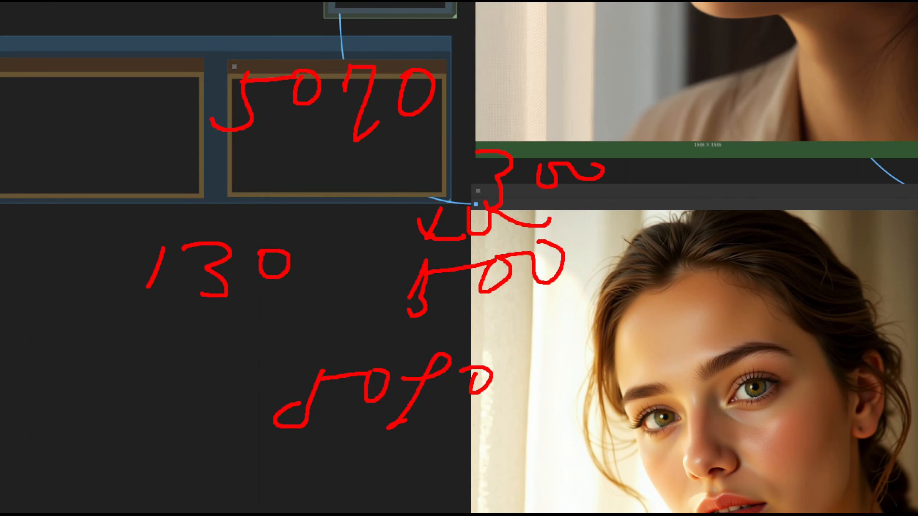
drag(430, 240, 411, 262)
drag(404, 216, 383, 301)
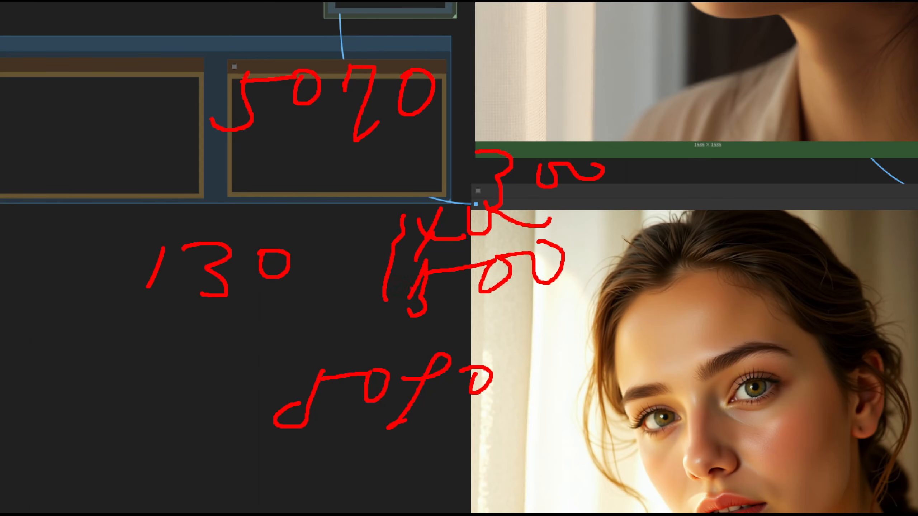
Draw an X beside the 400 and 500 figures and a double-headed arrow toward the 130, and exit annotation mode
drag(624, 199, 583, 247)
drag(580, 209, 625, 245)
drag(191, 328, 359, 299)
mouse_move(347, 280)
mouse_down()
mouse_move(383, 294)
mouse_move(316, 325)
mouse_up()
drag(211, 310, 236, 346)
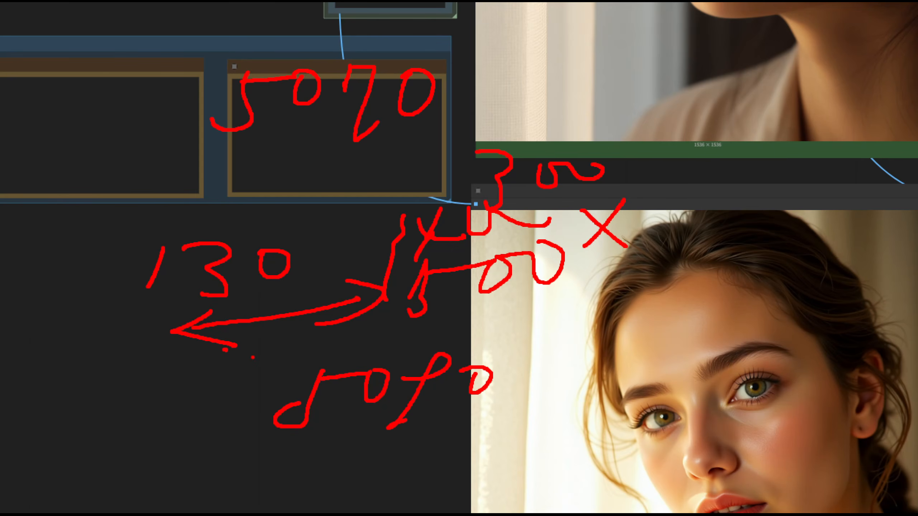
key(Escape)
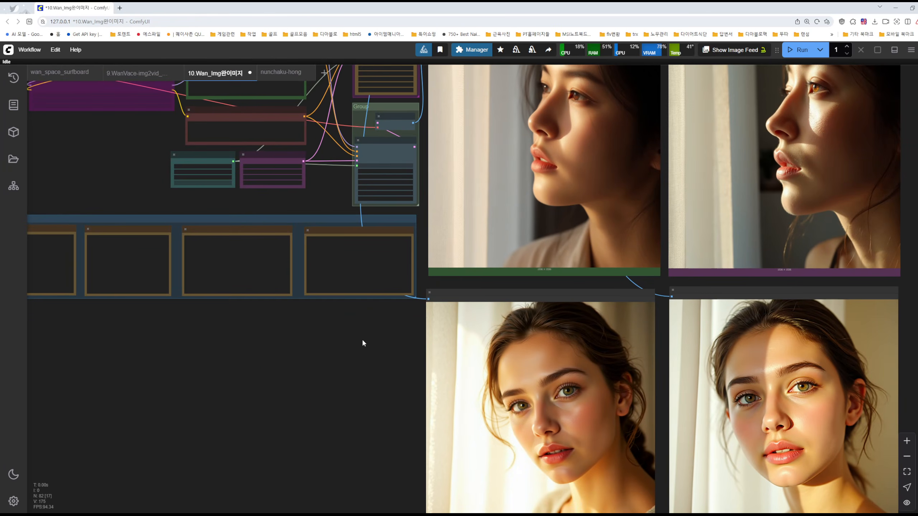
Inspect the Wan 2.1 diffusion model, CLIP and VAE loaders together with the connected LoRA nodes
scroll(364, 343, down, 1)
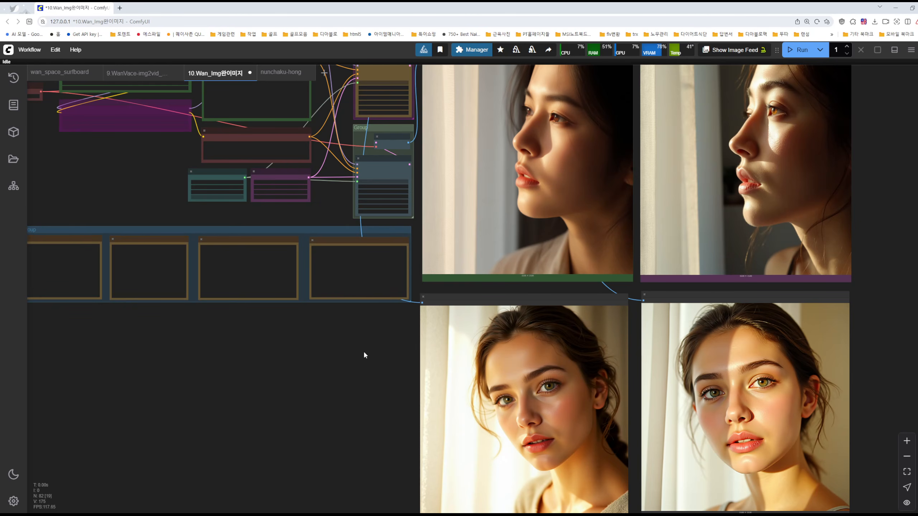
drag(370, 335, 378, 384)
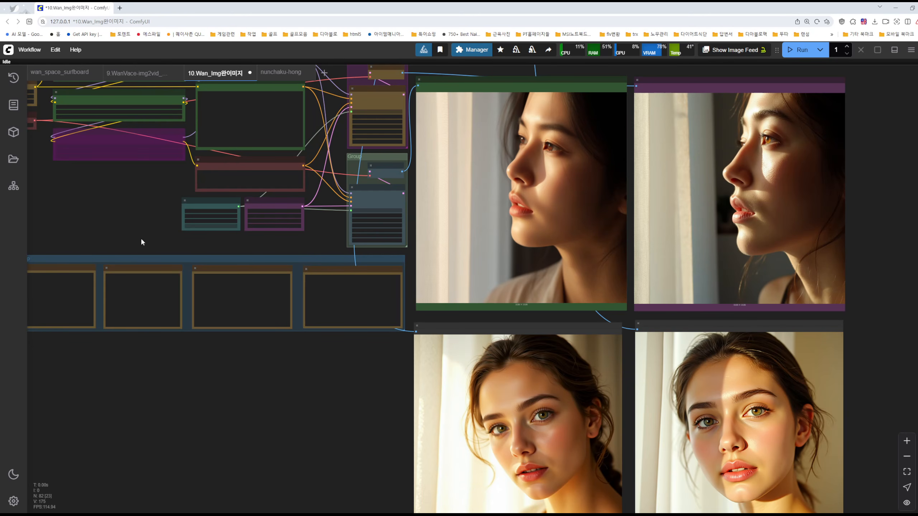
drag(147, 246, 364, 344)
scroll(319, 311, up, 6)
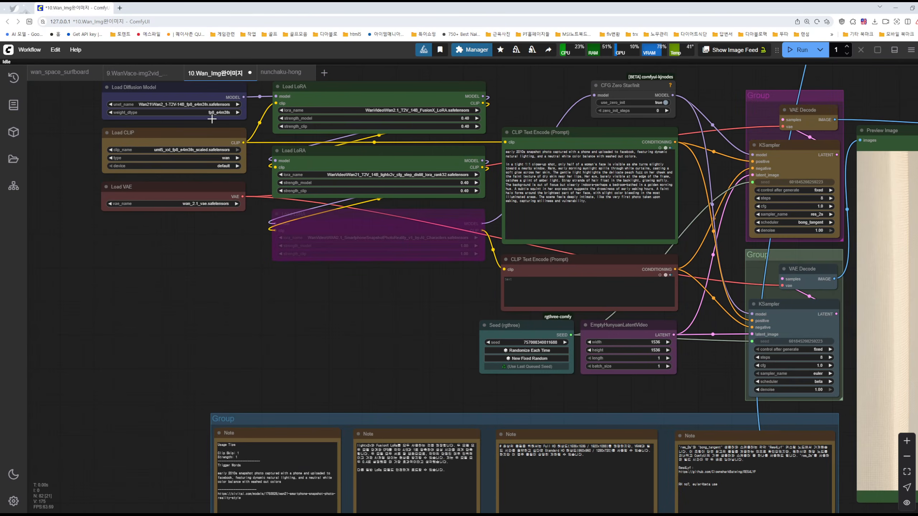
scroll(212, 119, up, 7)
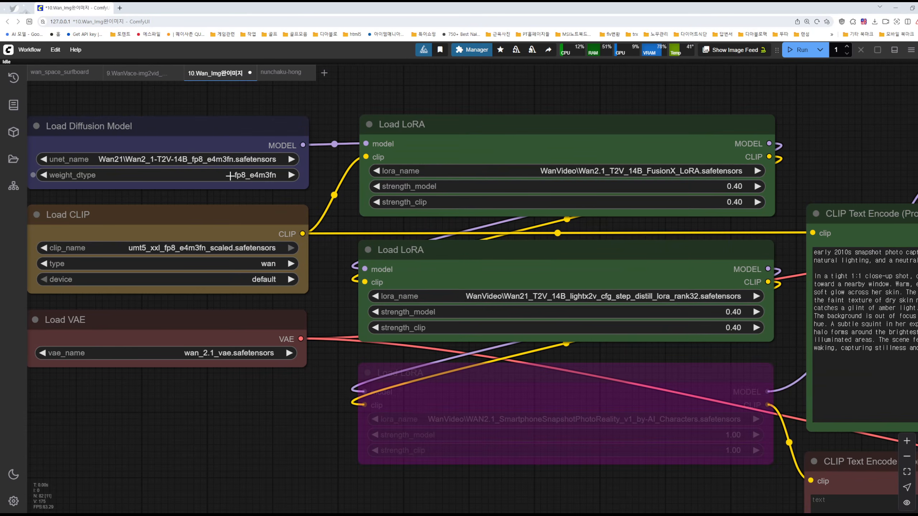
Examine the skin detail in the top profile portraits and look over the front-facing portraits below them
scroll(407, 320, down, 5)
drag(495, 408, 124, 279)
drag(368, 363, 126, 265)
drag(247, 474, 42, 465)
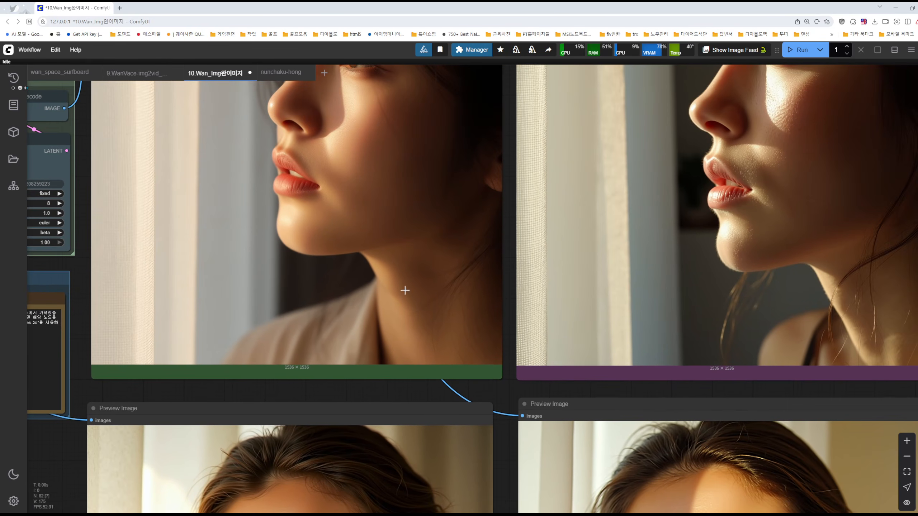
drag(505, 172, 343, 329)
scroll(584, 305, up, 6)
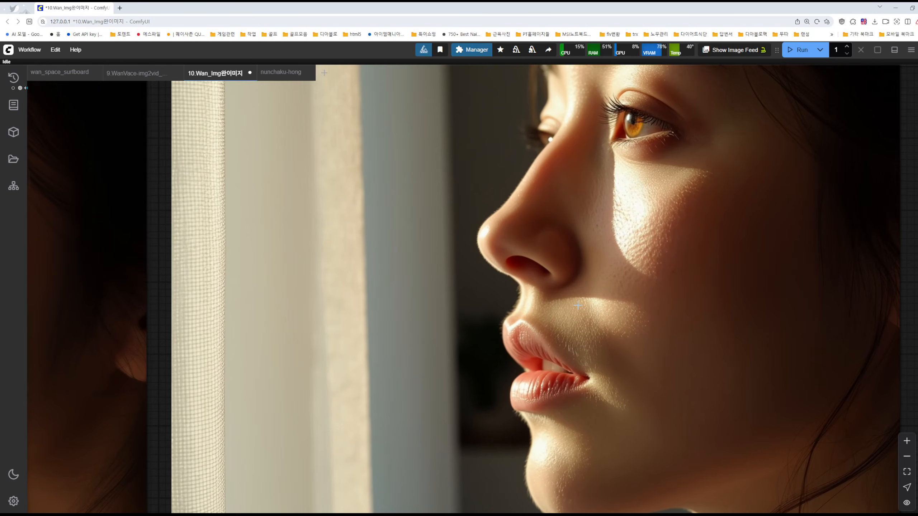
scroll(714, 344, down, 2)
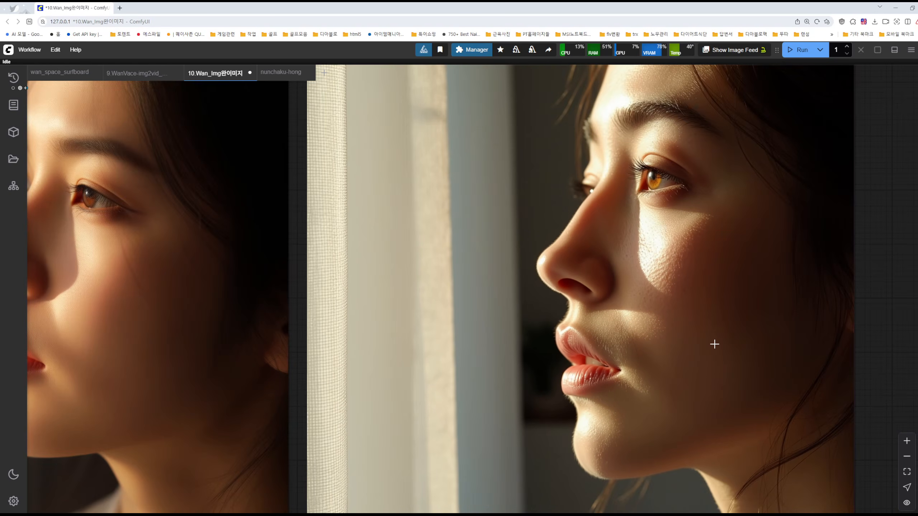
scroll(715, 344, down, 5)
drag(856, 434, 825, 265)
drag(820, 409, 851, 316)
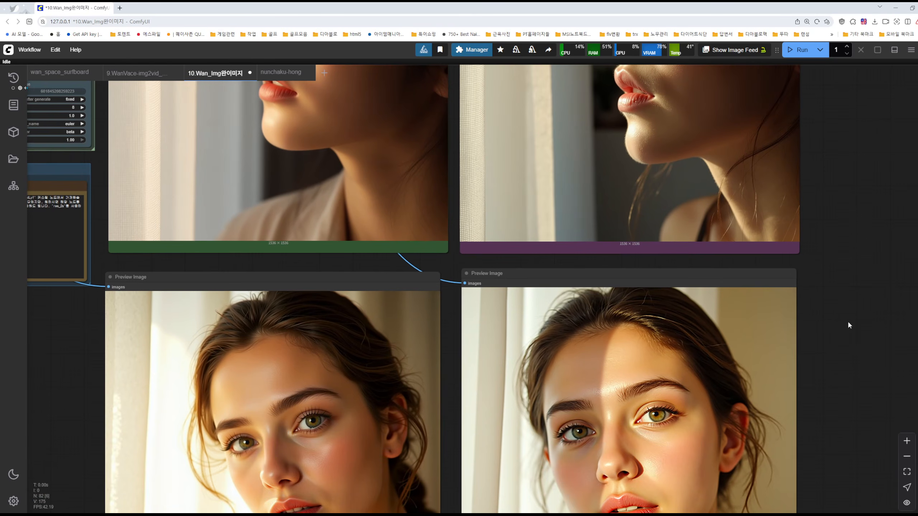
drag(836, 375, 866, 286)
drag(865, 349, 876, 333)
Compare the sampler and scheduler settings of the two KSampler nodes
drag(135, 313, 355, 432)
drag(214, 143, 292, 255)
scroll(293, 255, up, 6)
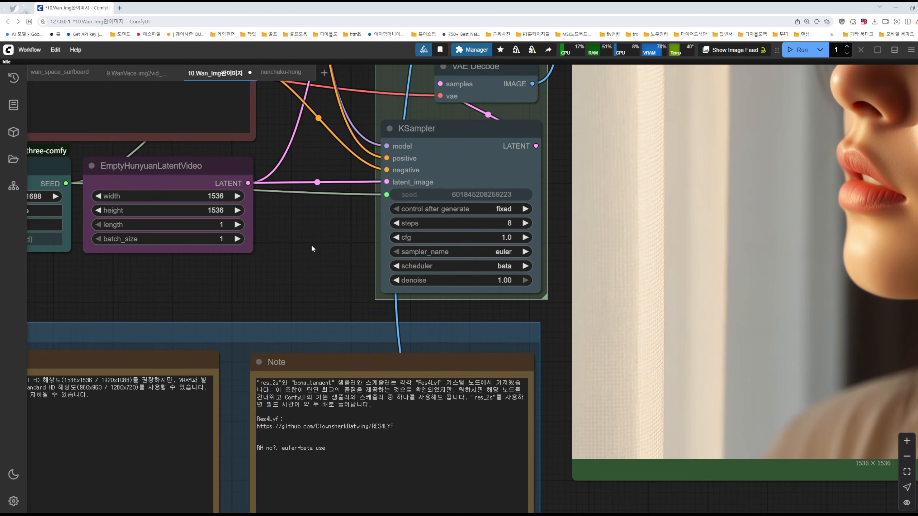
drag(334, 247, 317, 400)
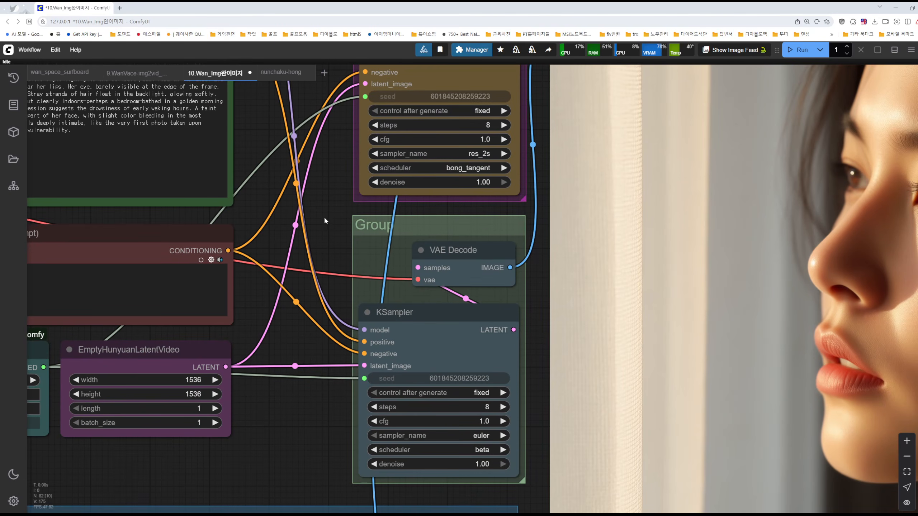
drag(324, 221, 318, 305)
scroll(454, 232, up, 10)
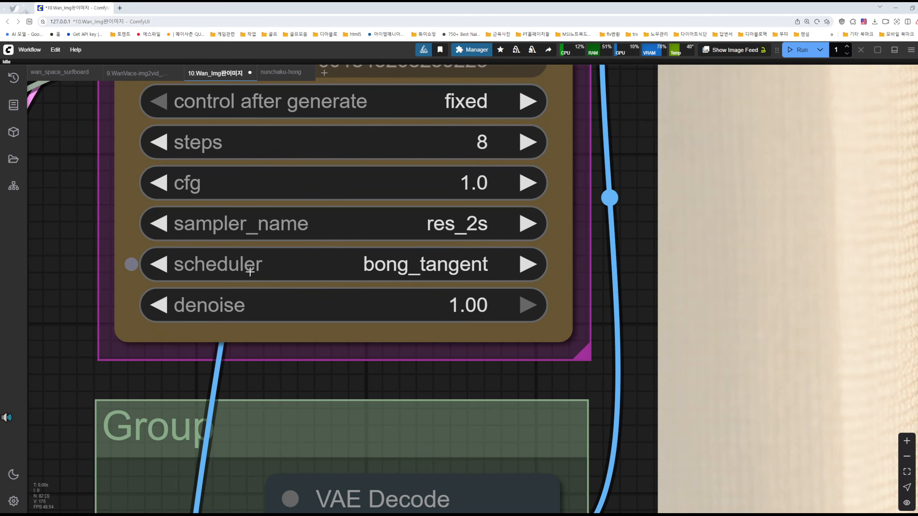
Review the prompt, model loader and LoRA nodes, and compare the two profile portraits side by side
scroll(82, 247, down, 5)
drag(86, 246, 658, 299)
scroll(515, 272, down, 8)
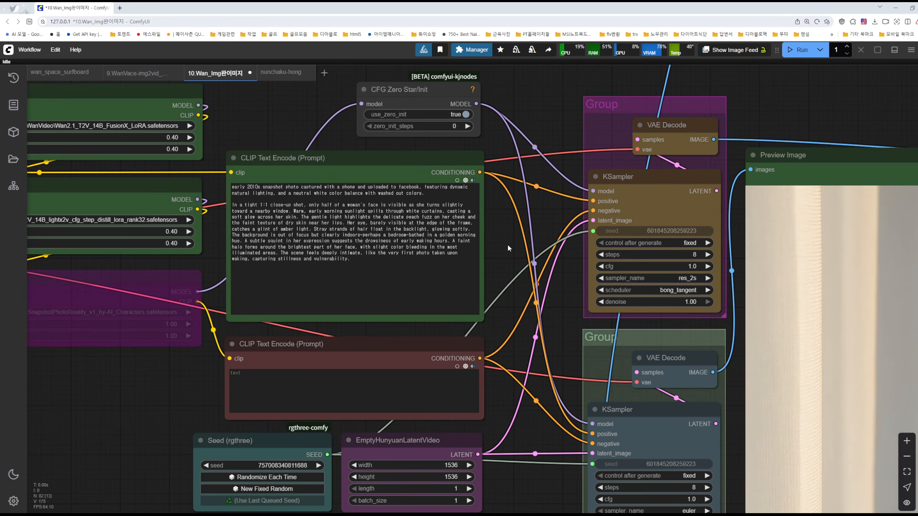
drag(508, 247, 752, 316)
drag(507, 211, 680, 228)
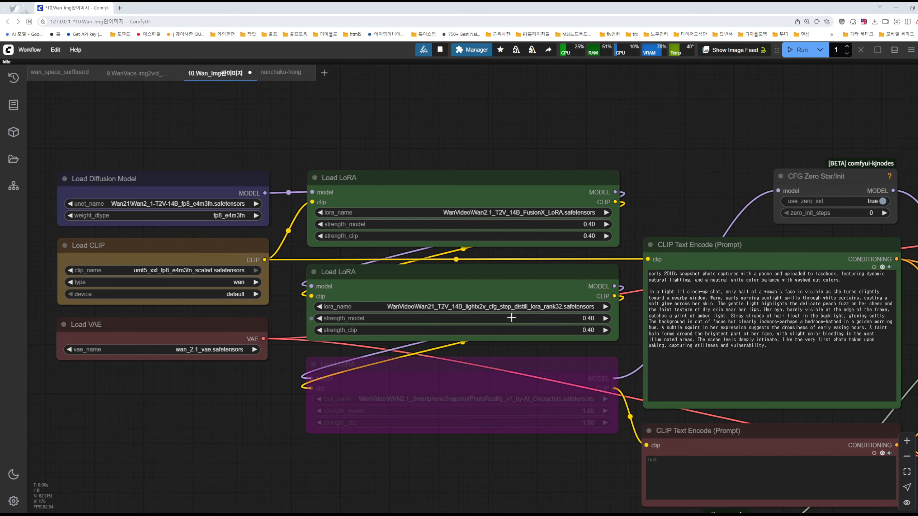
scroll(583, 319, down, 5)
drag(827, 240, 351, 208)
drag(527, 151, 318, 60)
drag(587, 133, 517, 100)
drag(831, 258, 812, 237)
scroll(678, 230, up, 3)
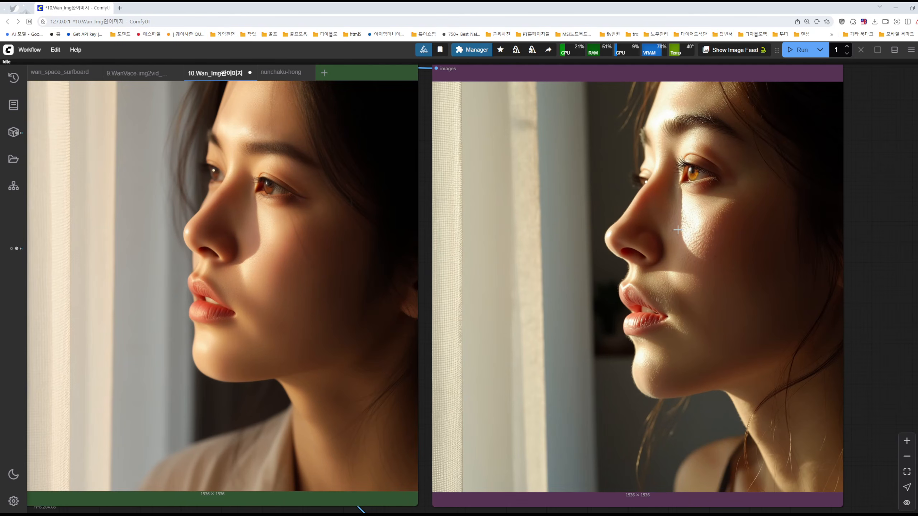